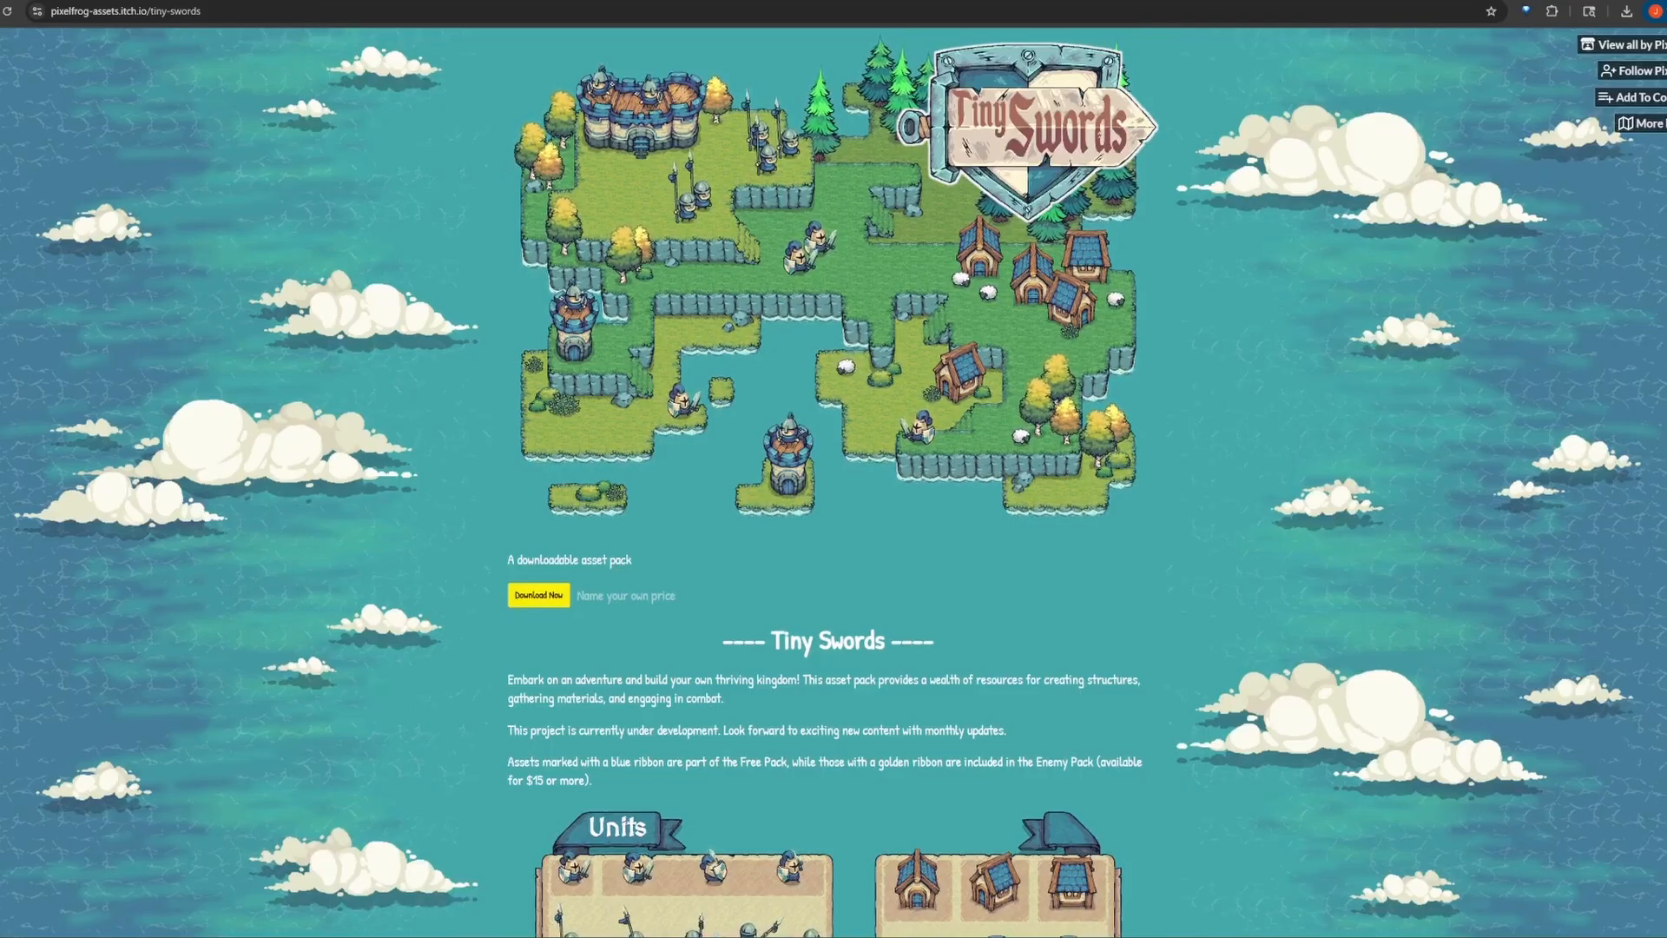
Step: Look through the Tiny Swords asset pack page down to its Units, Buildings and Colors previews
{"action": "scroll", "coordinate": [833, 482], "scroll_direction": "down", "scroll_amount": 1}
{"action": "scroll", "coordinate": [833, 482], "scroll_direction": "down", "scroll_amount": 2}
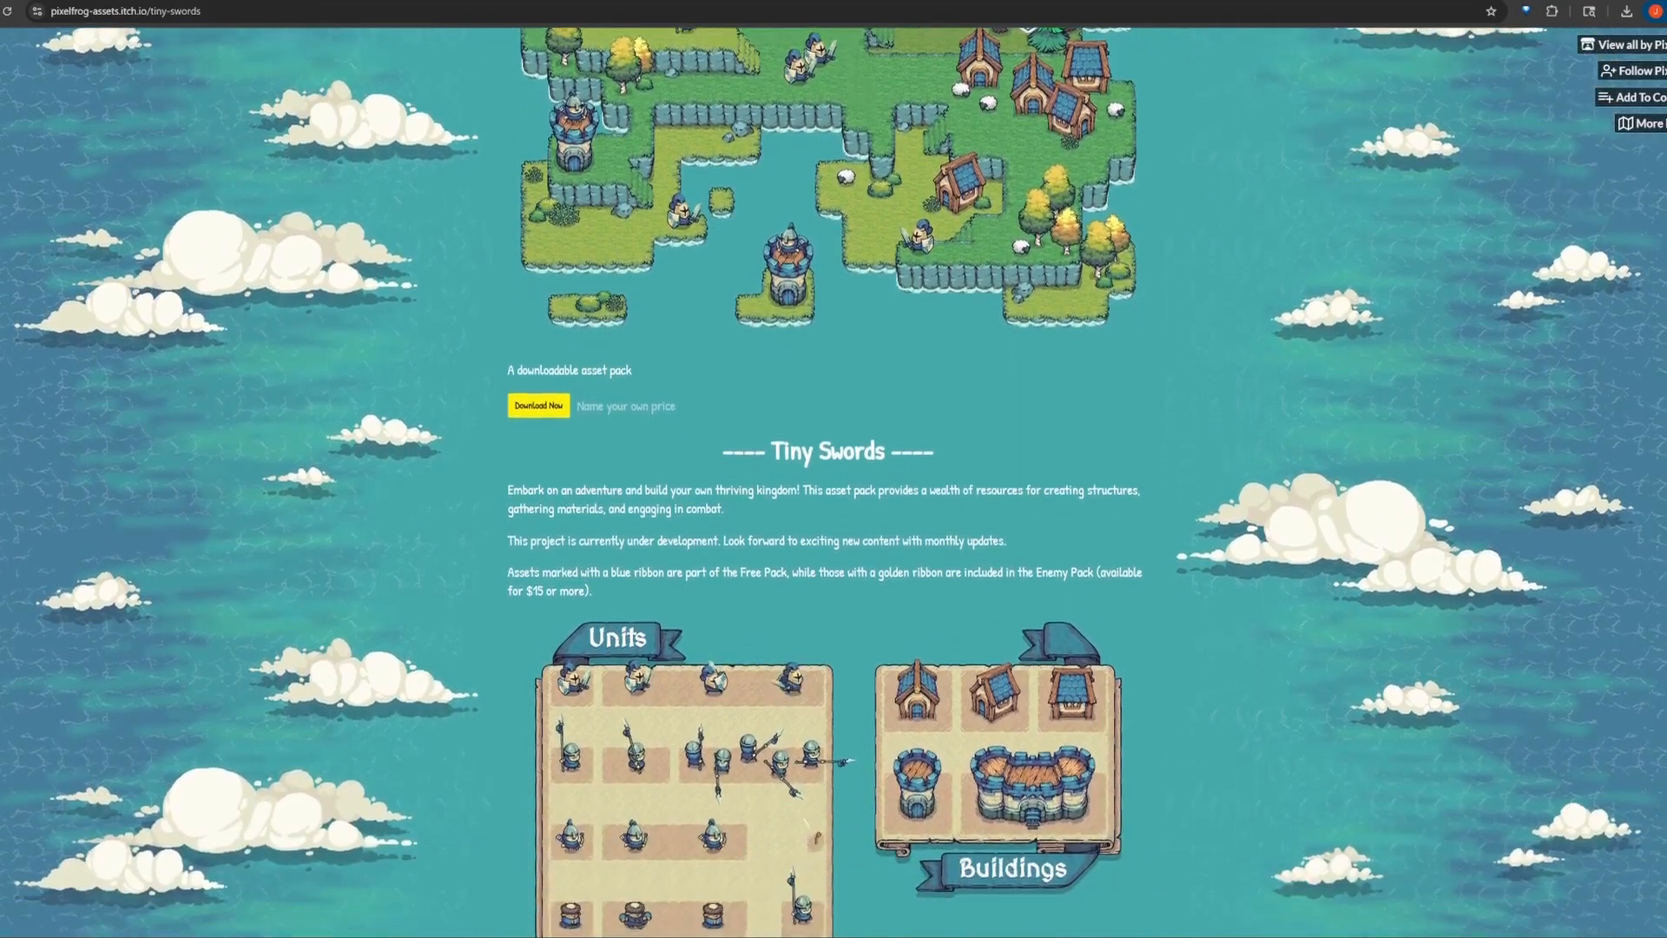
{"action": "scroll", "coordinate": [834, 482], "scroll_direction": "down", "scroll_amount": 2}
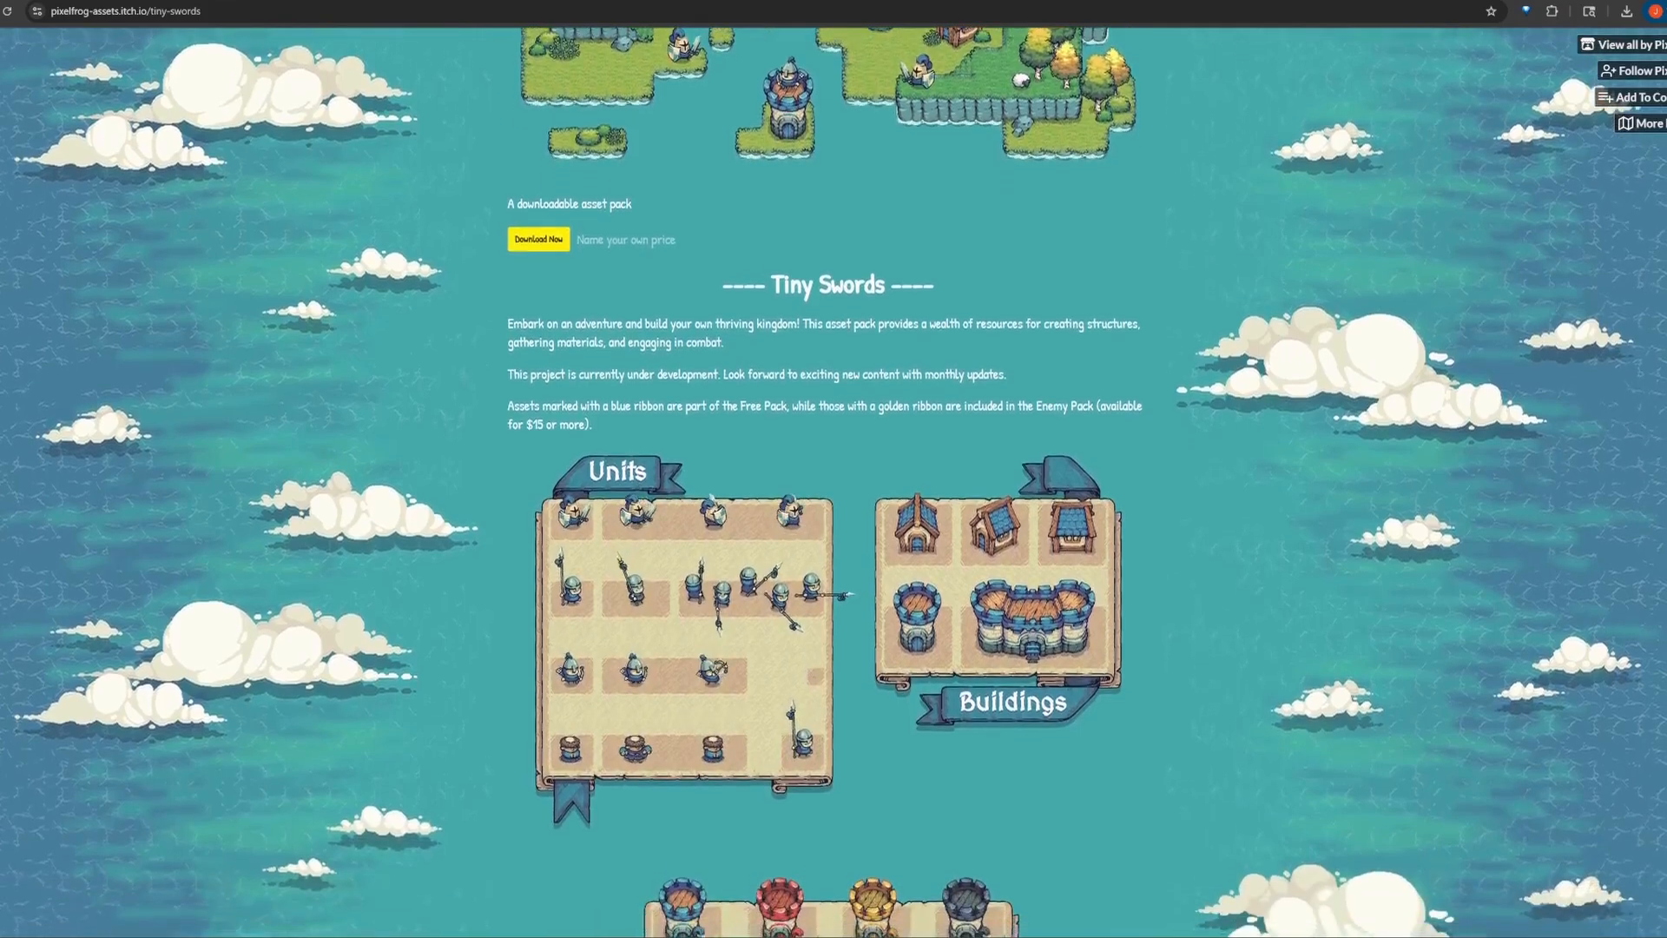
{"action": "scroll", "coordinate": [833, 482], "scroll_direction": "down", "scroll_amount": 2}
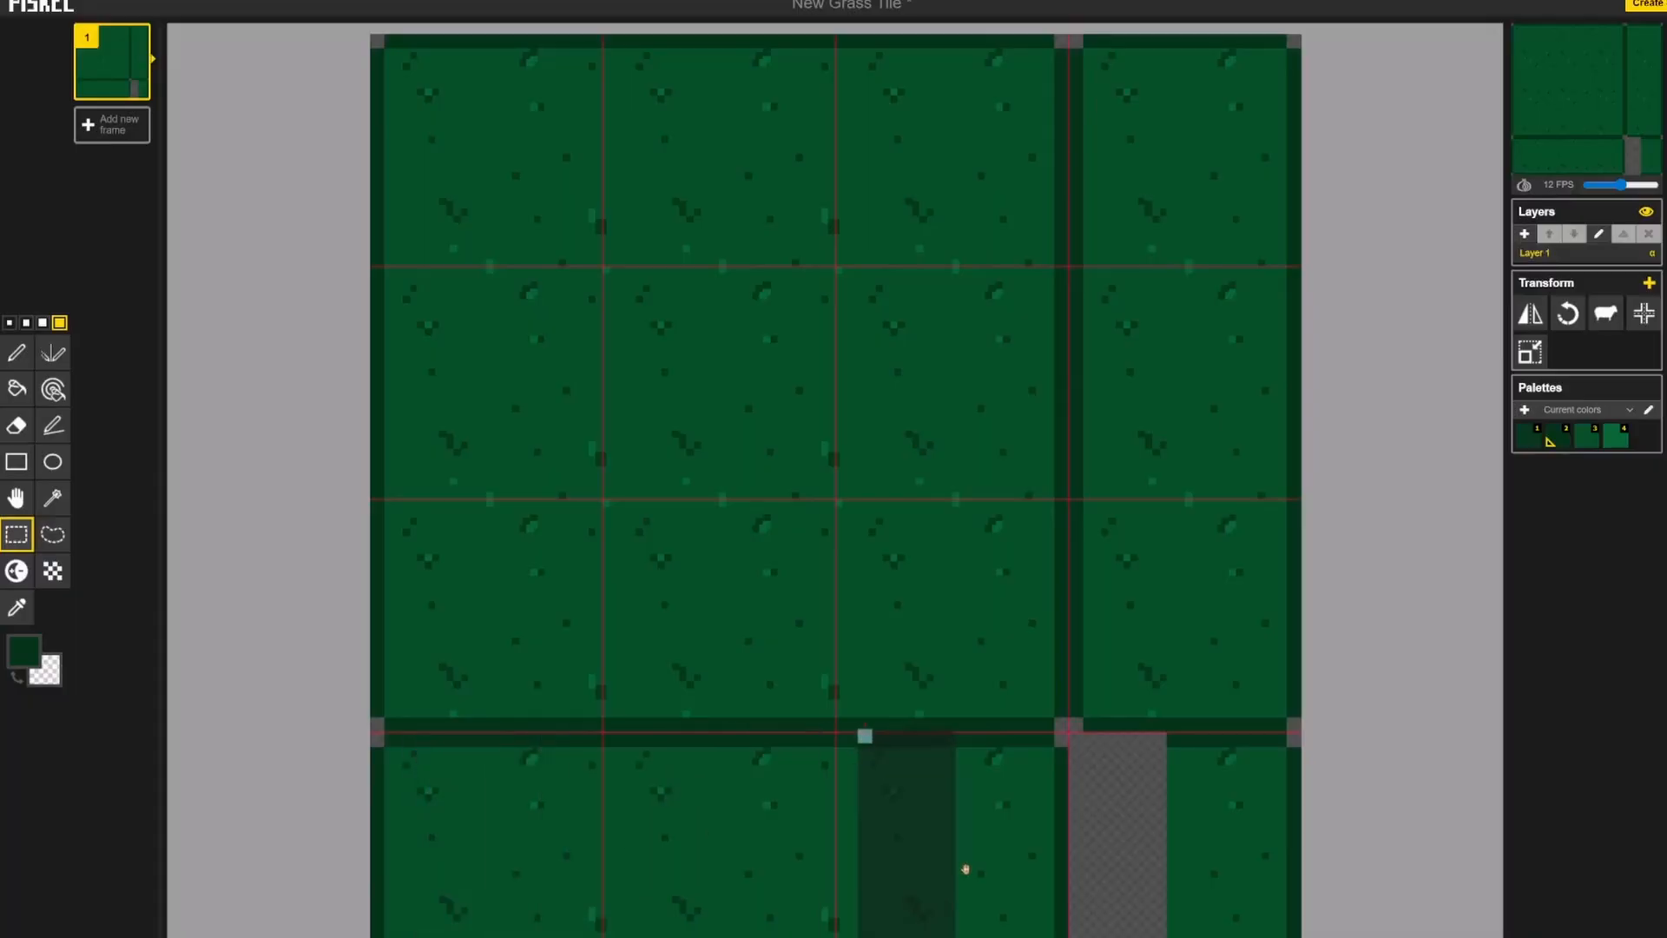
Step: Switch to the New Grass Tile sprite in Piskel and shift the selected piece of grass sideways within the bottom-right grid cell
{"action": "left_click_drag", "start_coordinate": [966, 868], "coordinate": [1122, 864]}
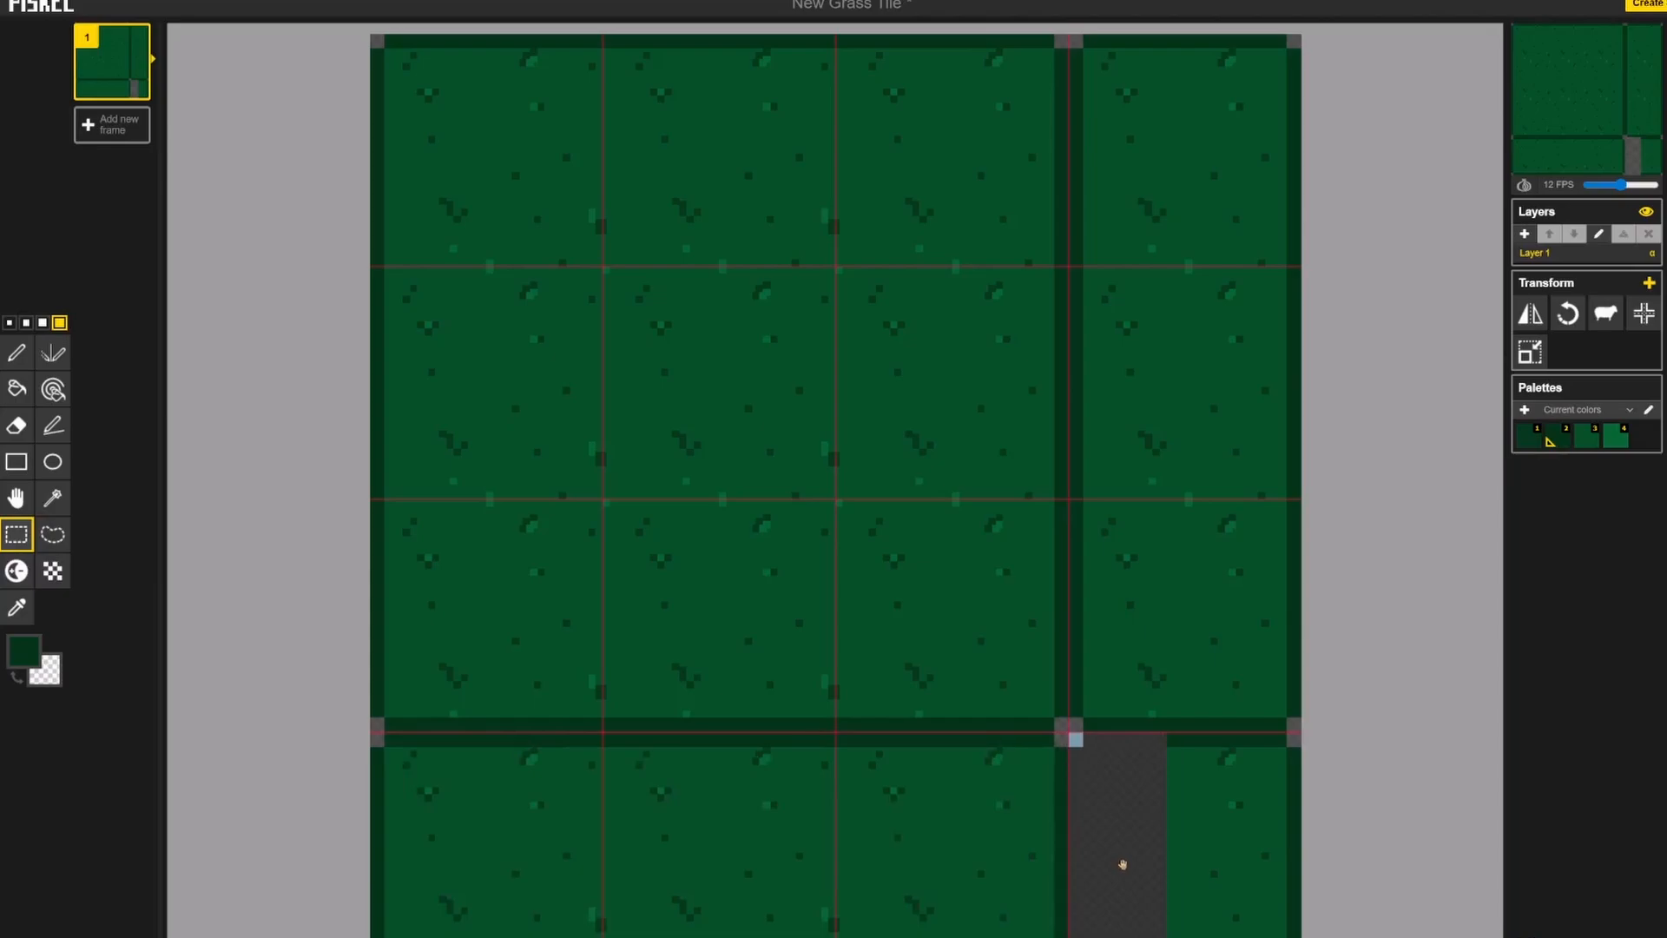
{"action": "left_click", "coordinate": [1243, 826]}
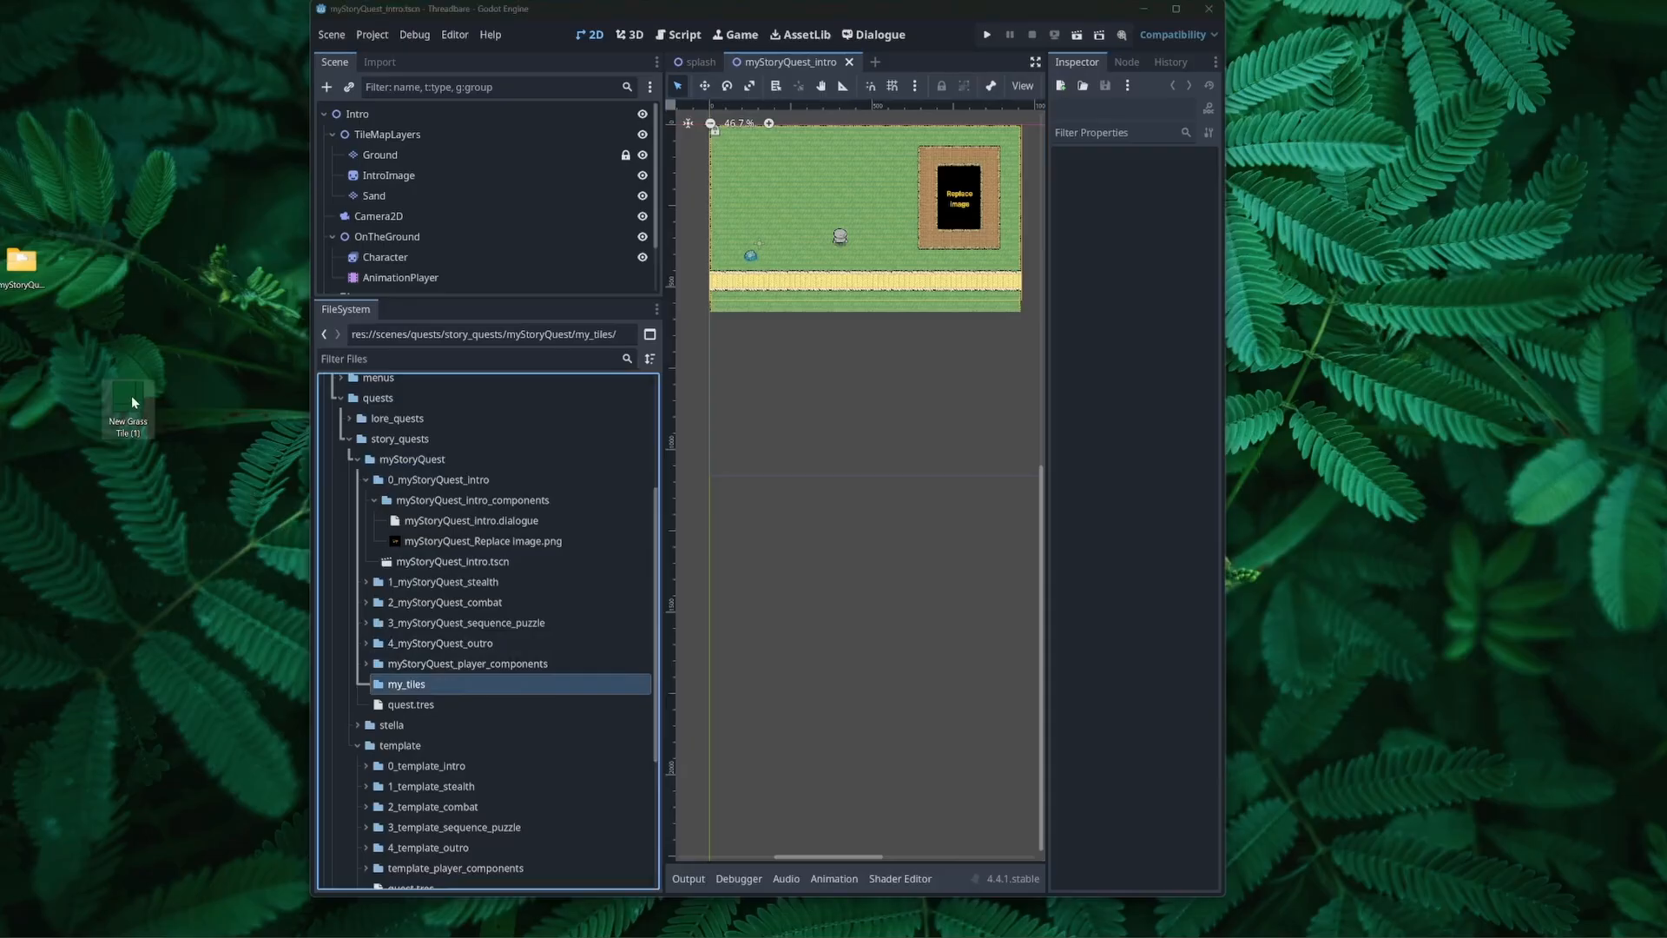
Step: Switch to Godot, import the New Grass Tile (1) image into the my_tiles folder and paint the Grass terrain on its top-row tiles
{"action": "left_click_drag", "start_coordinate": [132, 401], "coordinate": [442, 685]}
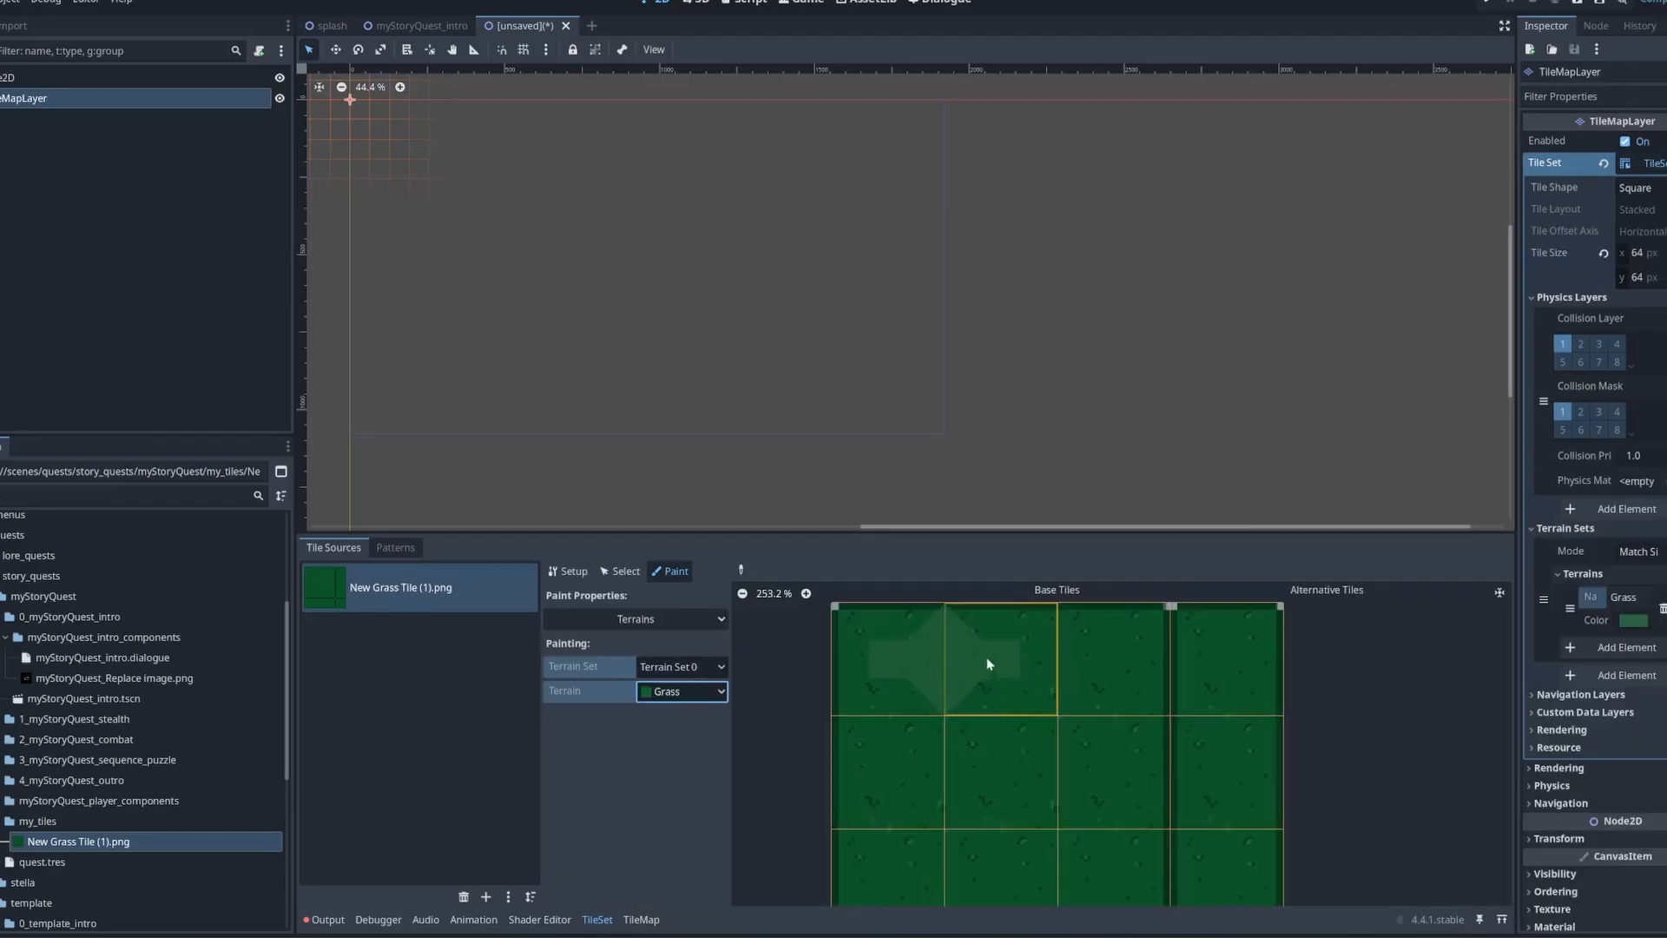
{"action": "left_click", "coordinate": [1077, 662]}
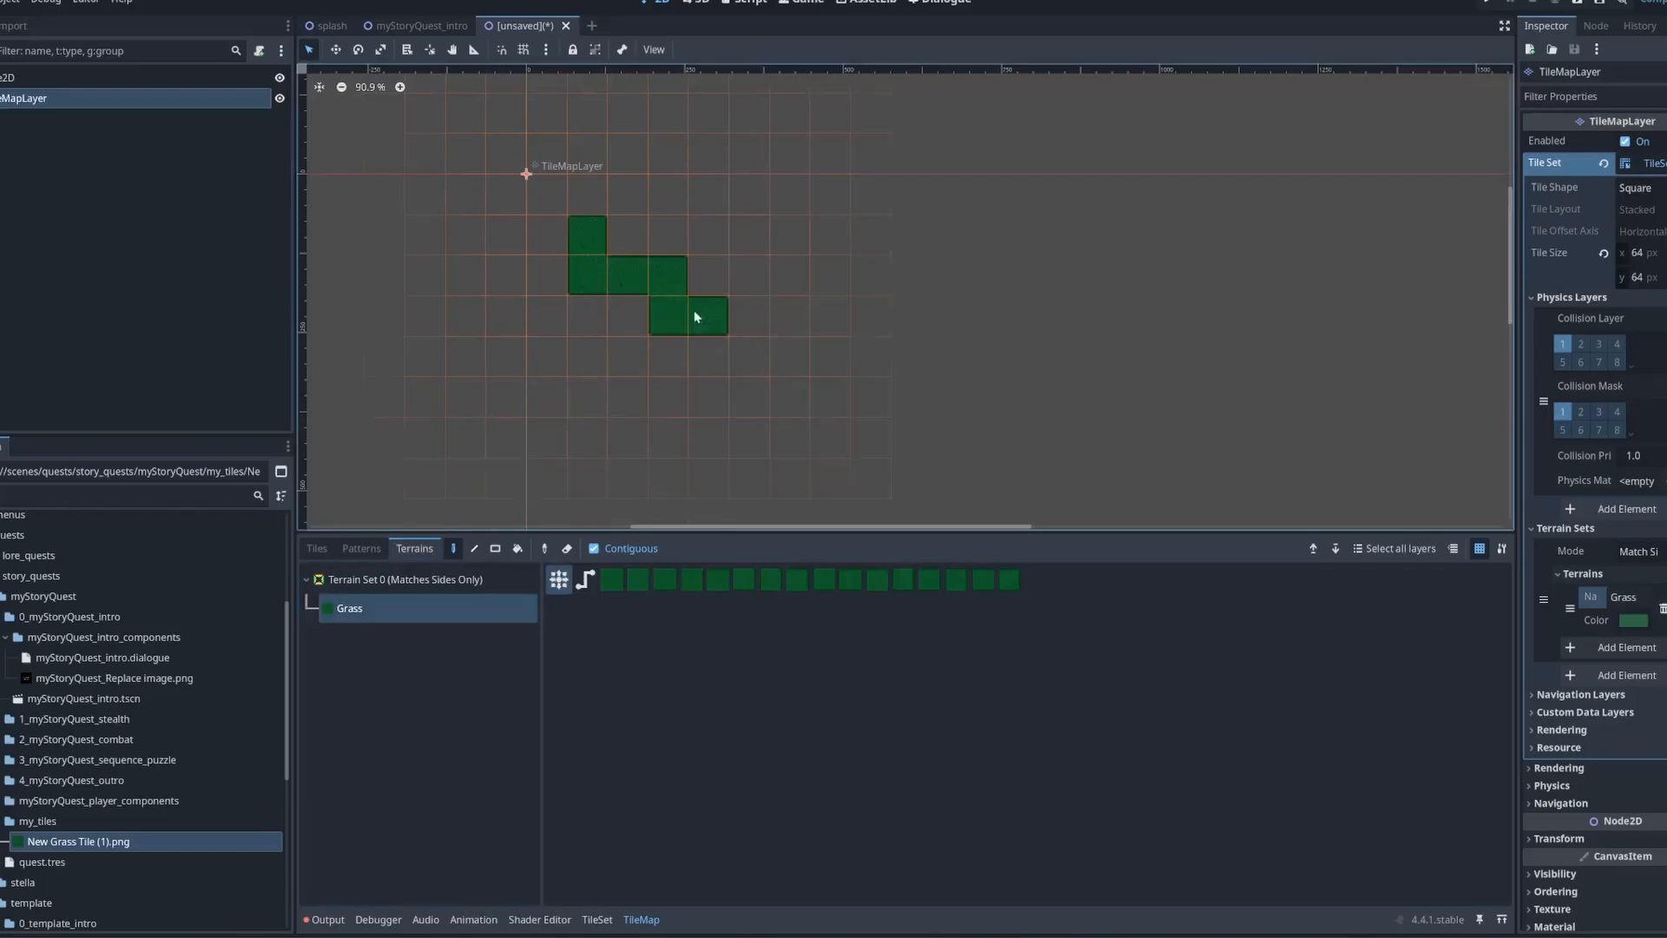
{"action": "mouse_move", "coordinate": [694, 312]}
{"action": "left_mouse_down"}
{"action": "mouse_move", "coordinate": [774, 361]}
{"action": "mouse_move", "coordinate": [801, 316]}
{"action": "mouse_move", "coordinate": [636, 236]}
{"action": "left_mouse_up"}
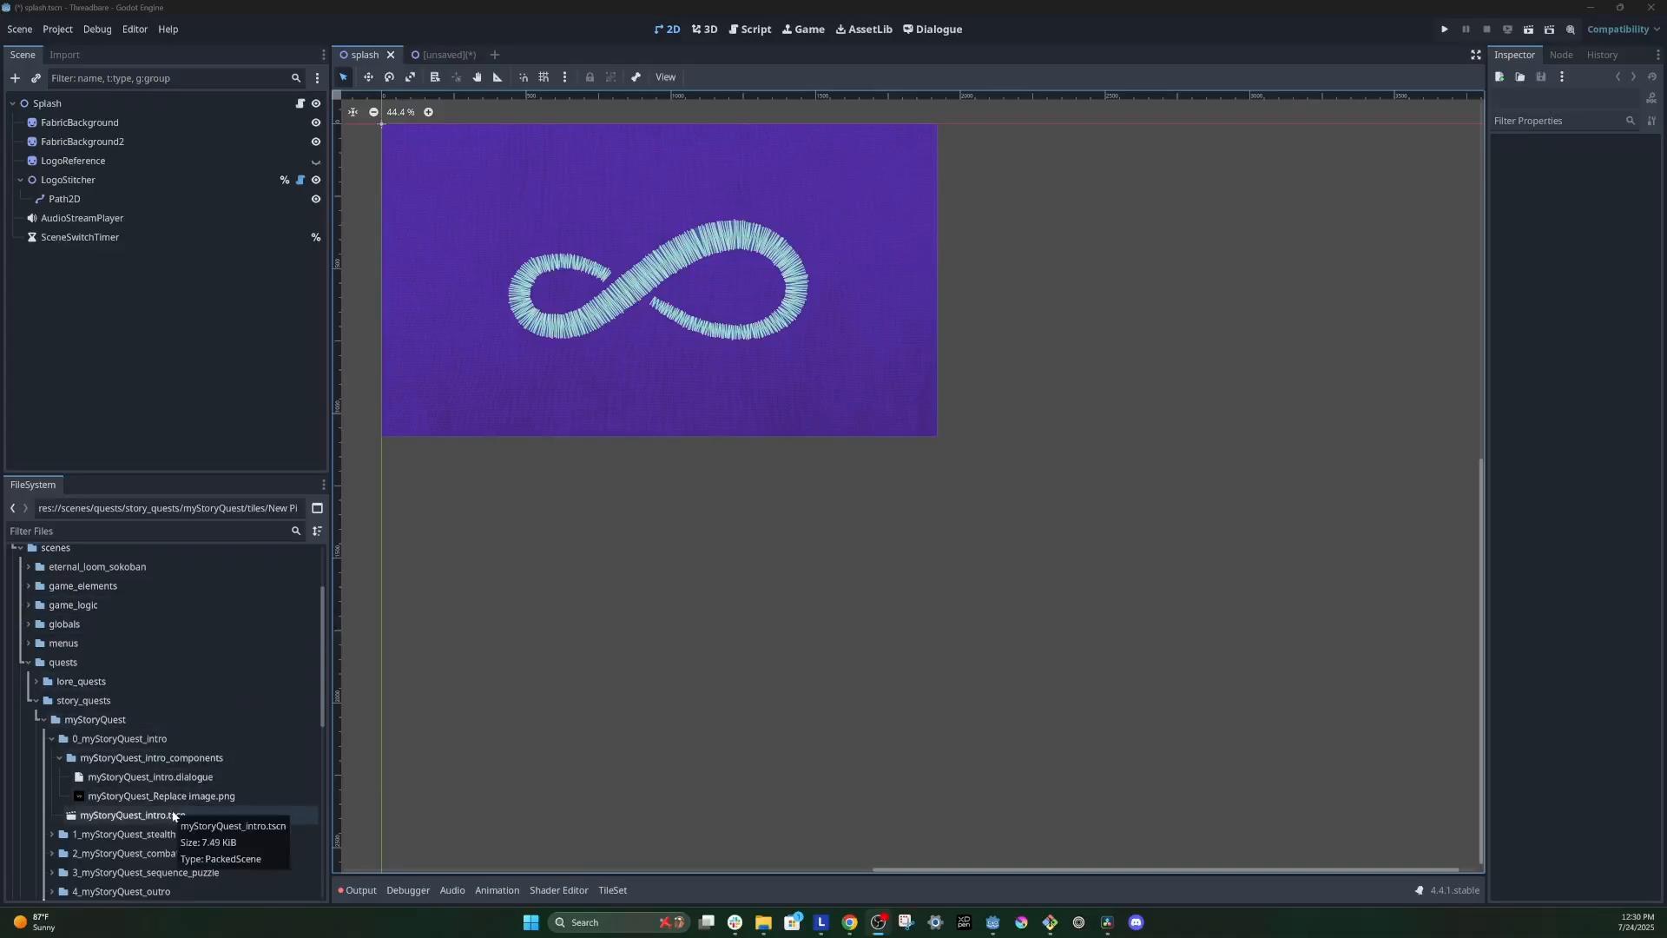
Step: Open the myStoryQuest_intro.tscn scene from the myStoryQuest folder and bring its whole map into view
{"action": "left_click", "coordinate": [114, 723]}
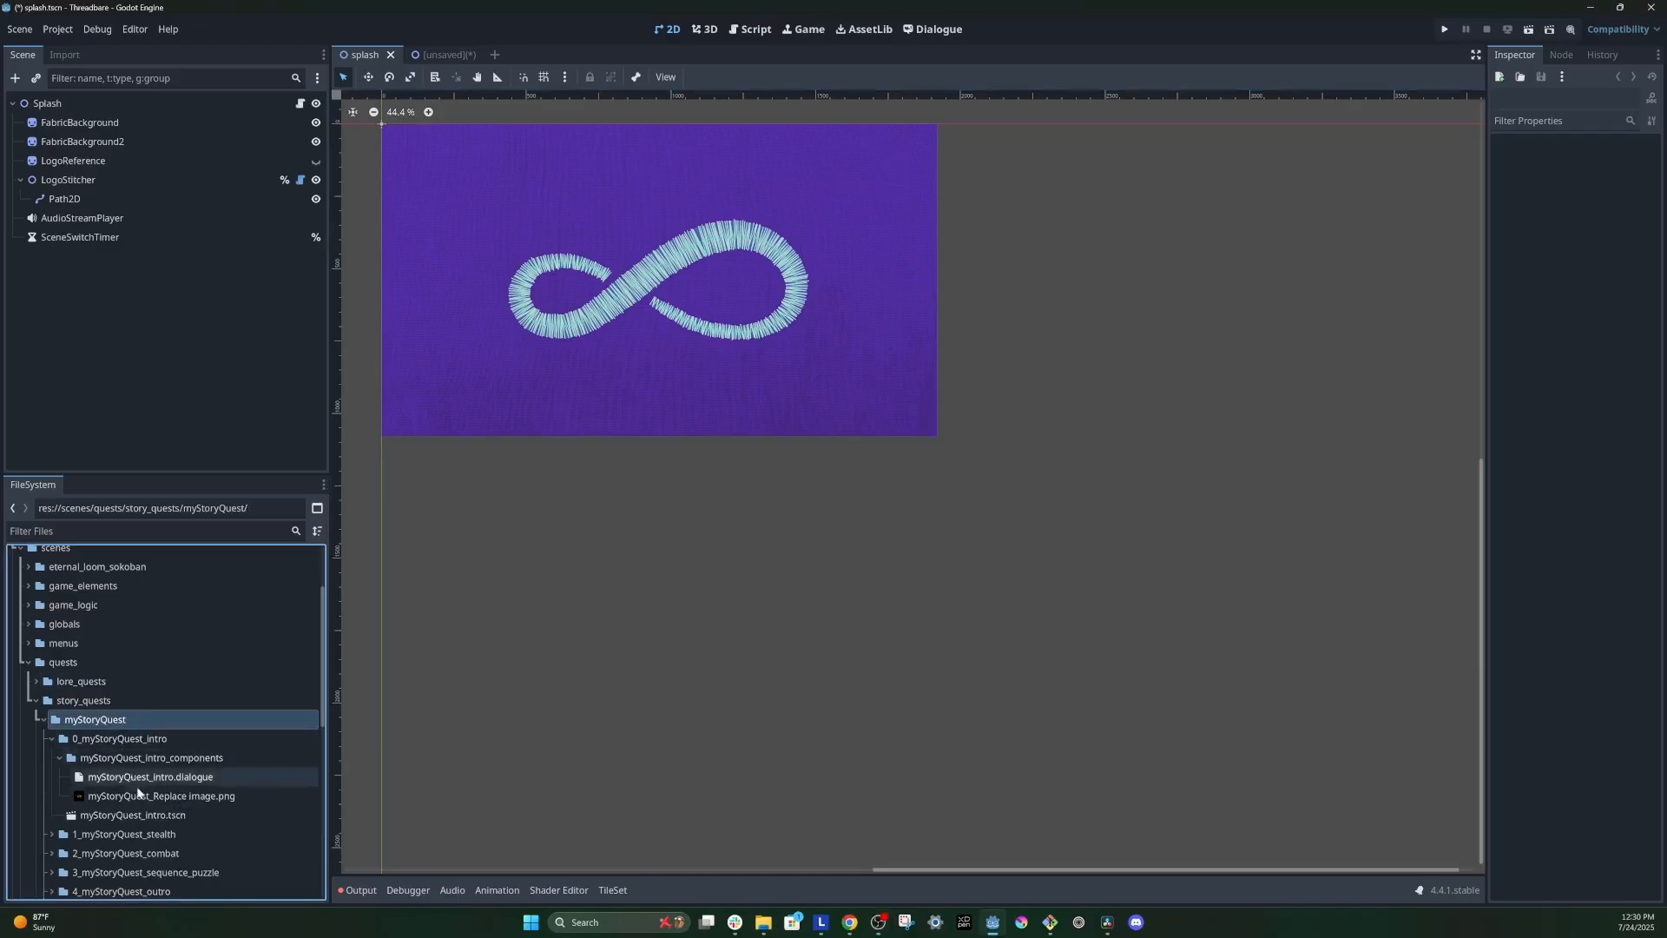
{"action": "left_click", "coordinate": [161, 816]}
{"action": "double_click", "coordinate": [160, 816]}
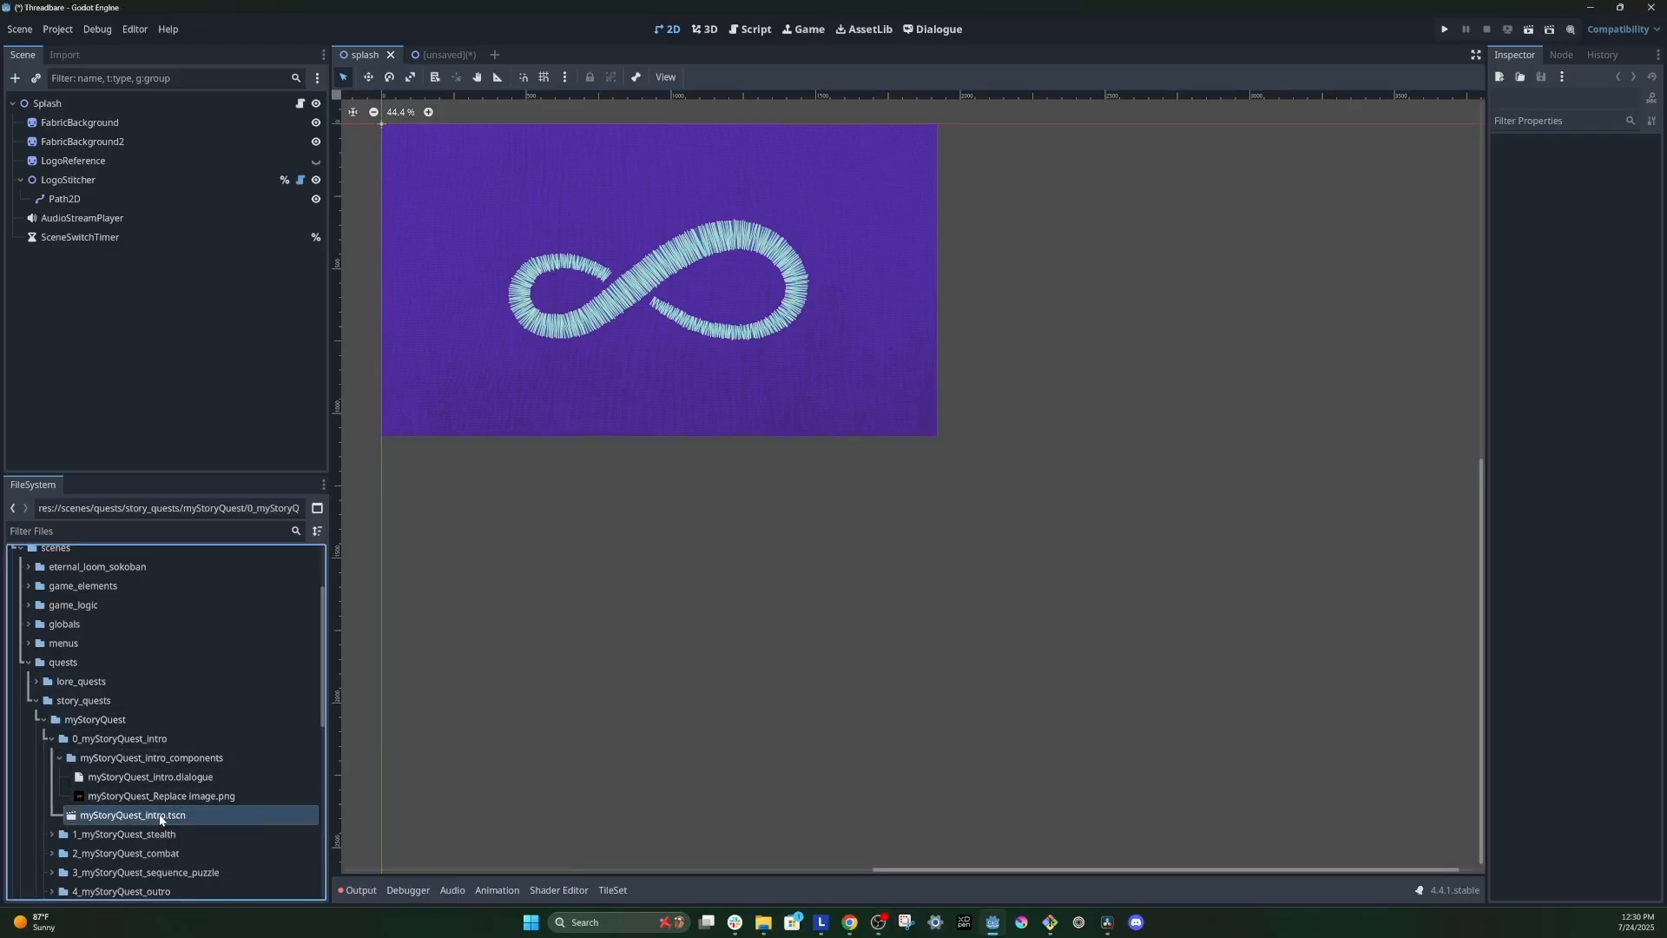
{"action": "scroll", "coordinate": [599, 363], "scroll_direction": "up", "scroll_amount": 6}
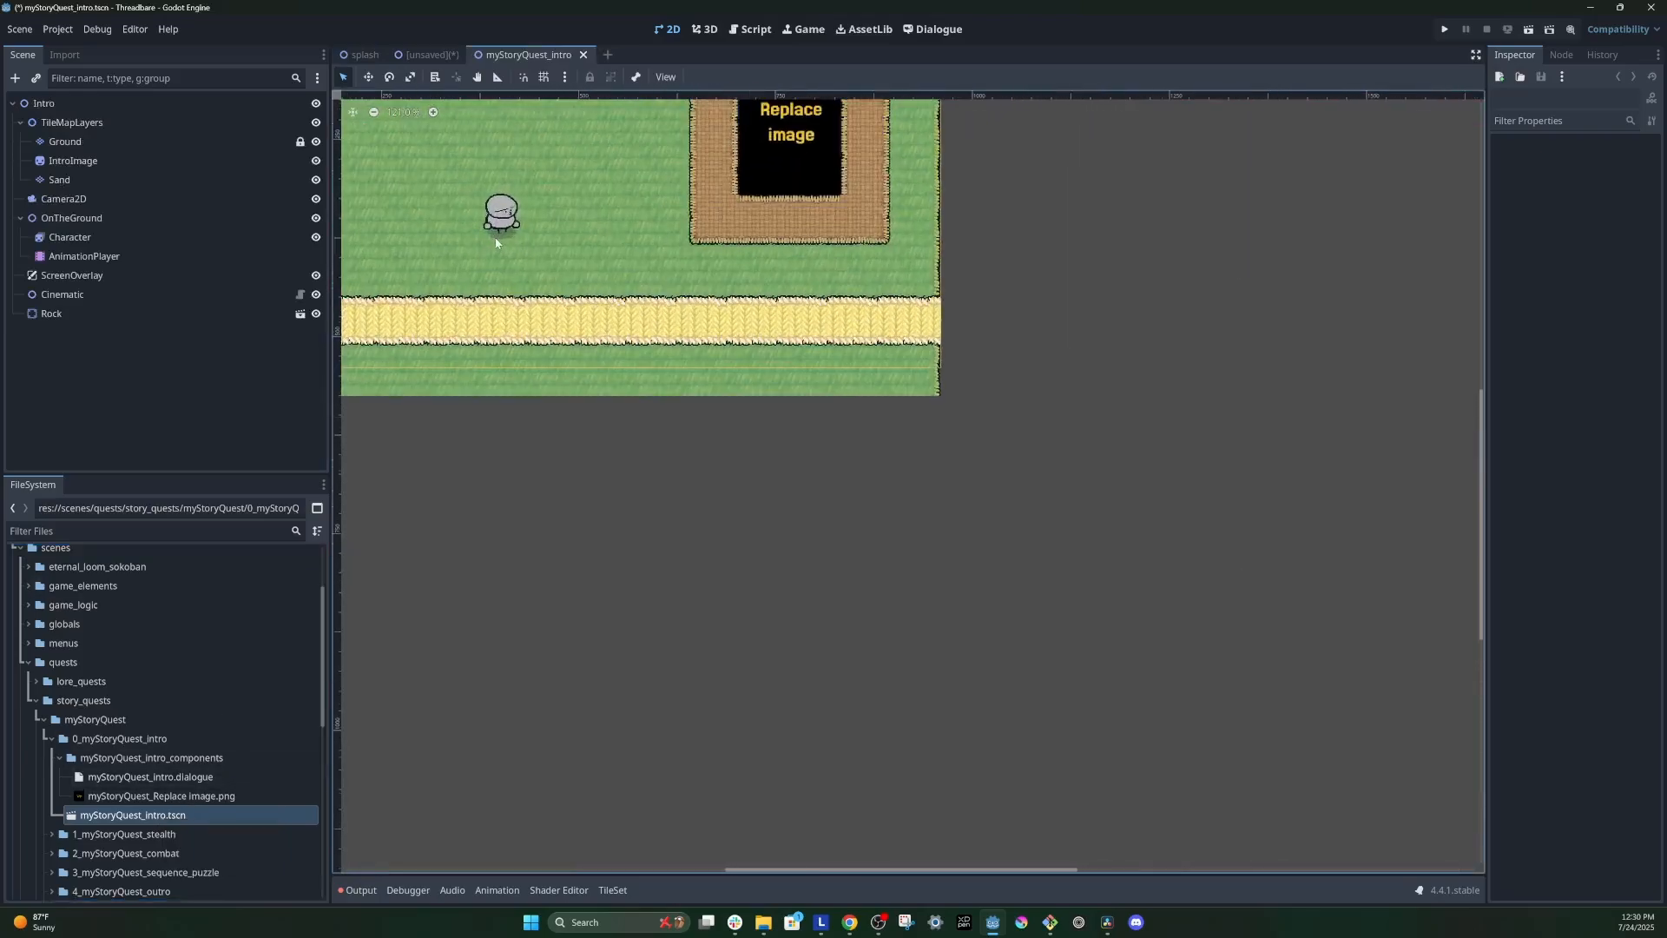
{"action": "scroll", "coordinate": [599, 363], "scroll_direction": "up", "scroll_amount": 2}
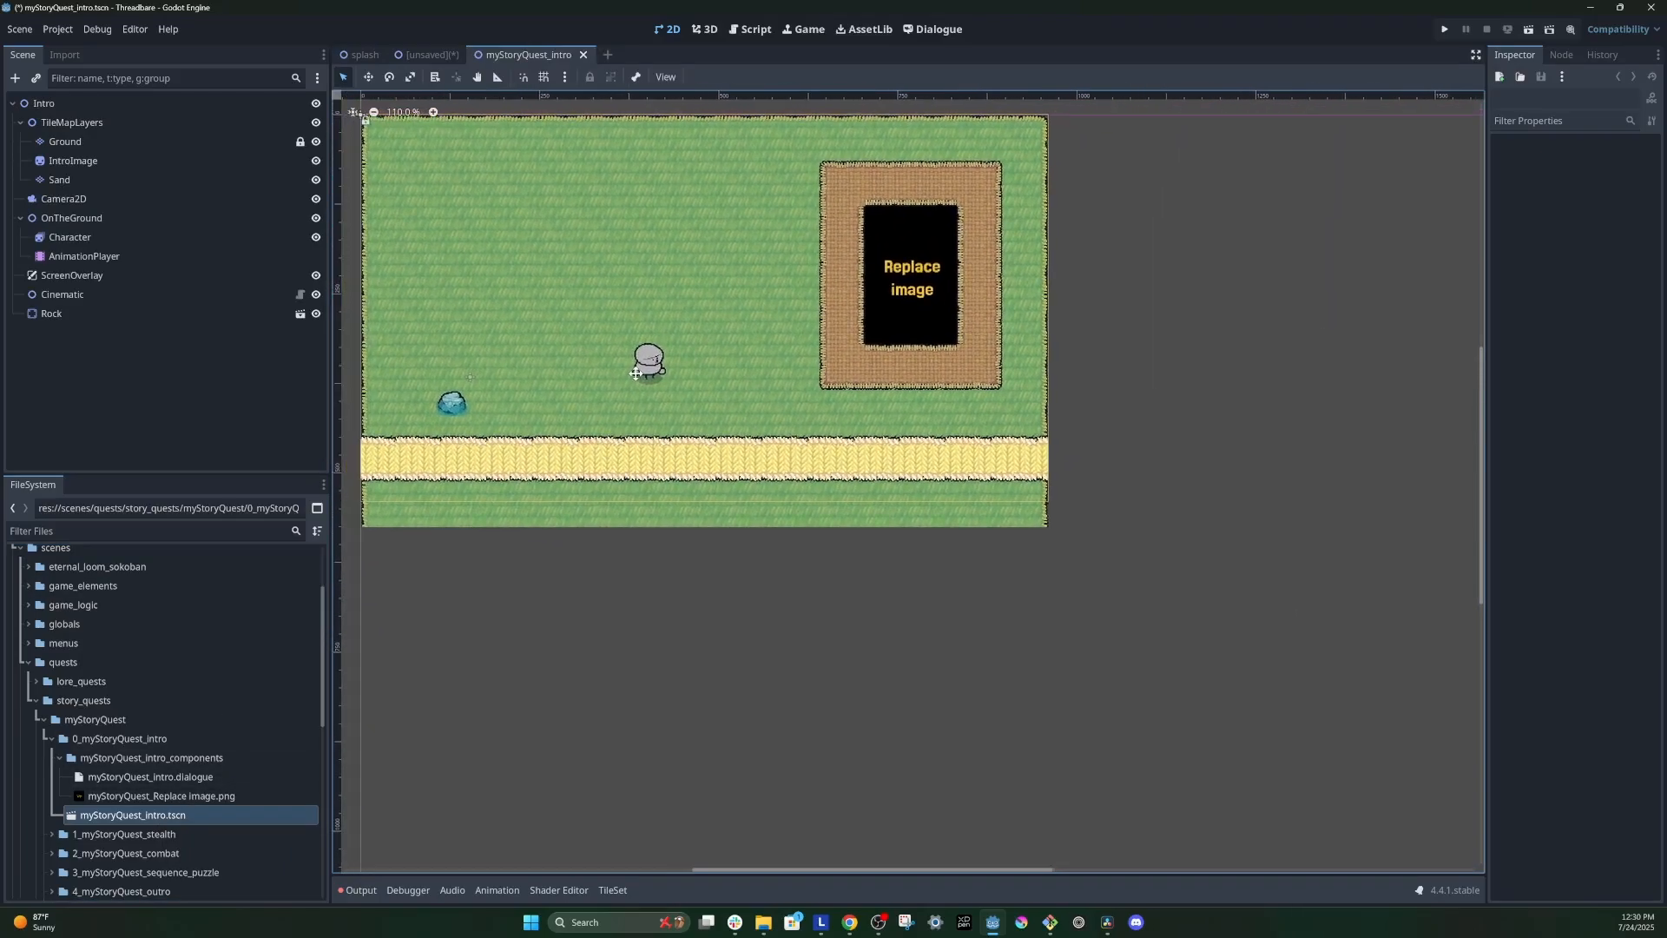
Step: Select the Ground tile map layer and open its tileset.tres tile set for inspection
{"action": "left_click", "coordinate": [88, 144]}
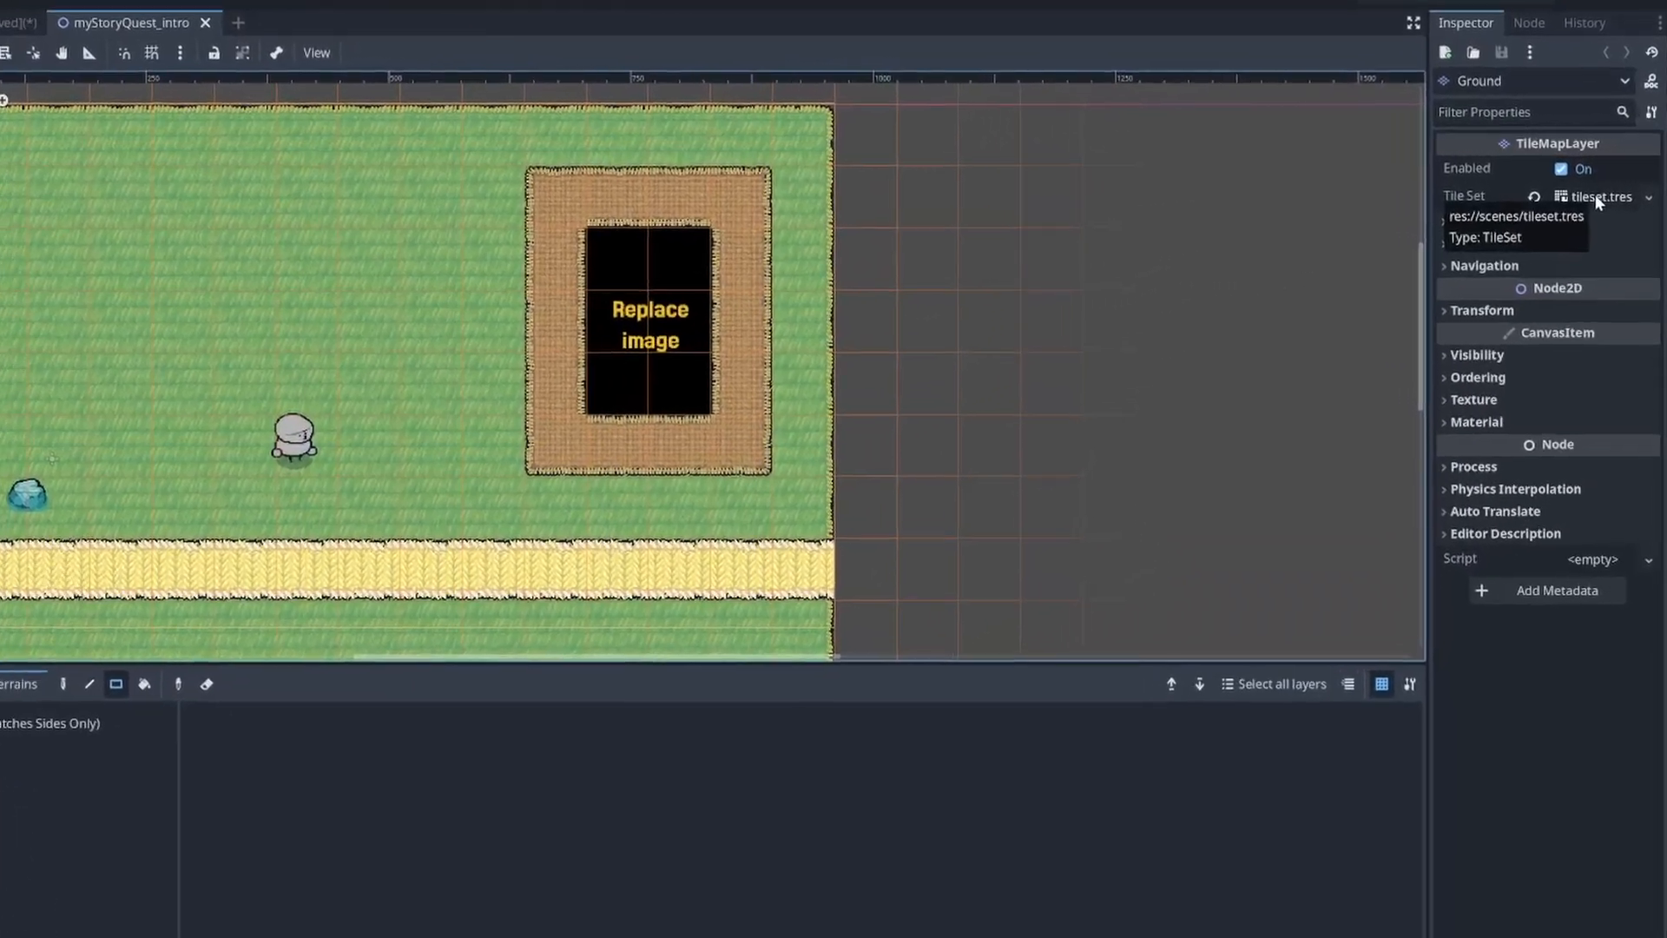
{"action": "left_click", "coordinate": [1596, 196]}
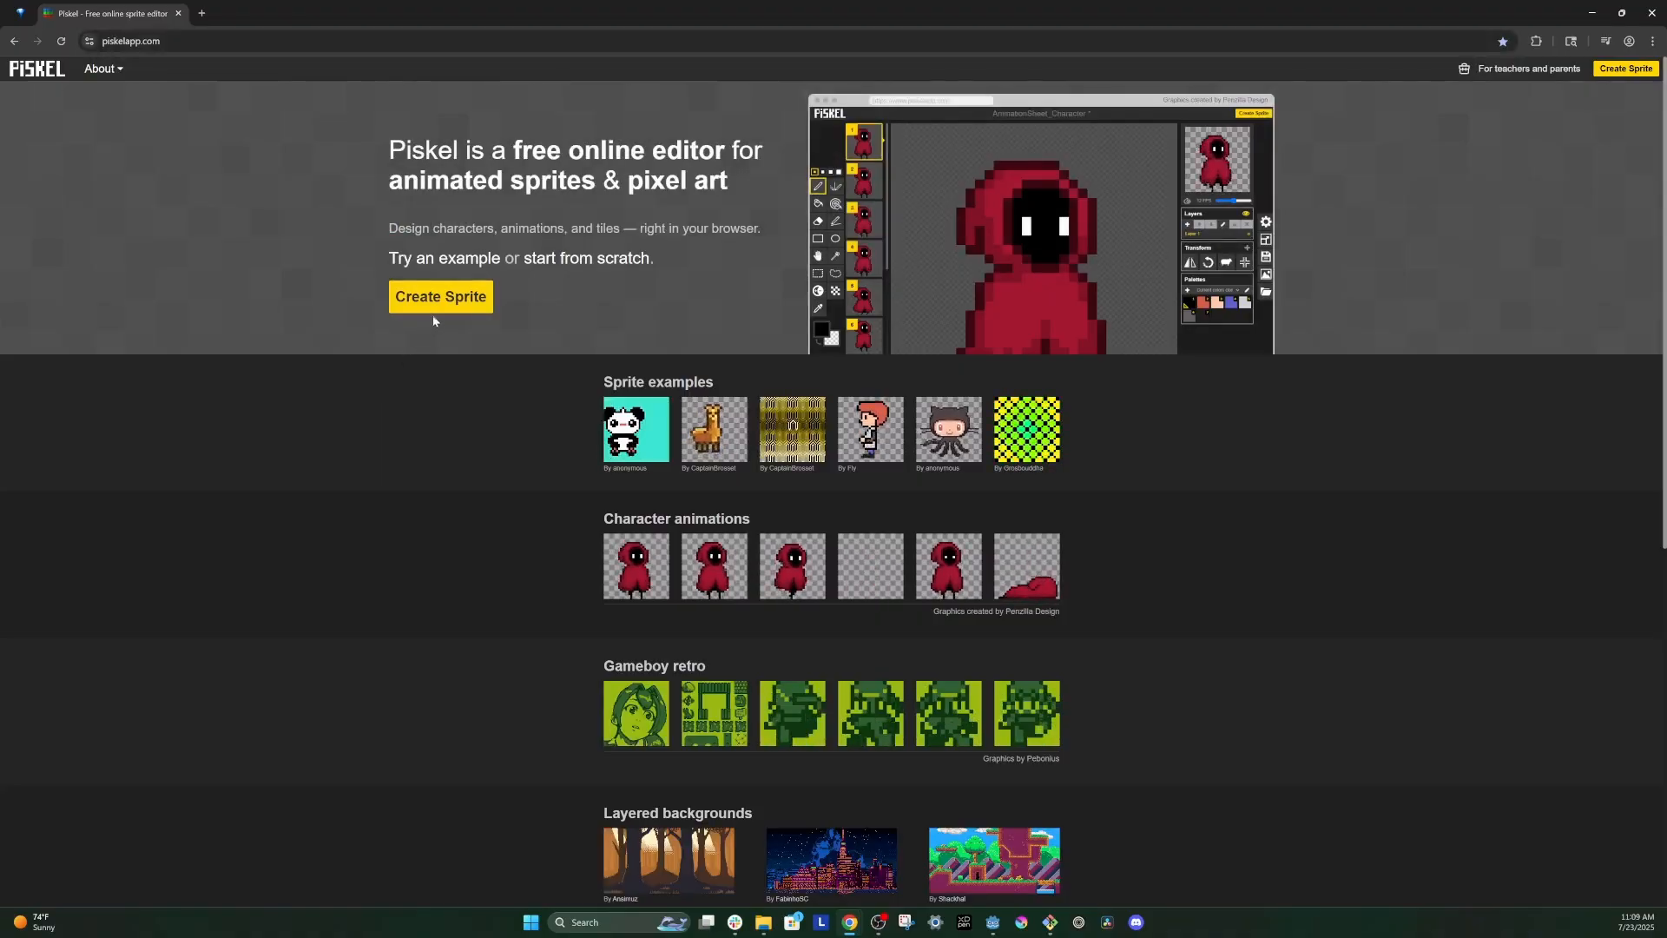
Step: Switch to Piskel, create a new sprite and resize its drawing area to 64 × 64 px
{"action": "left_click", "coordinate": [433, 313]}
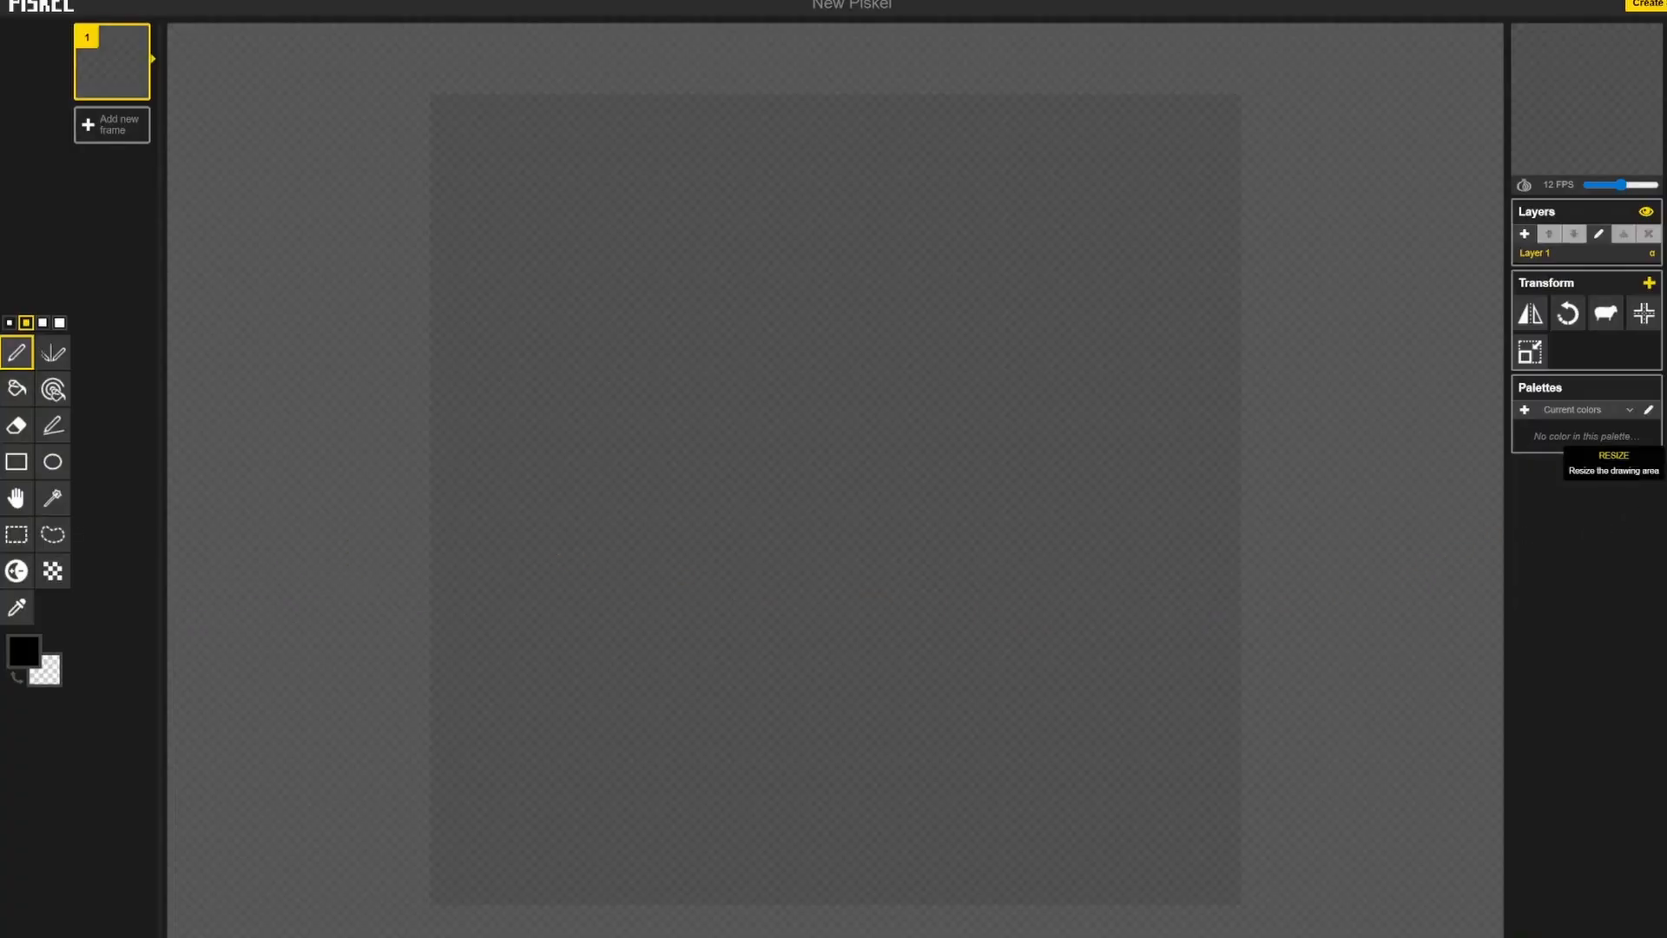
{"action": "left_click", "coordinate": [1650, 463]}
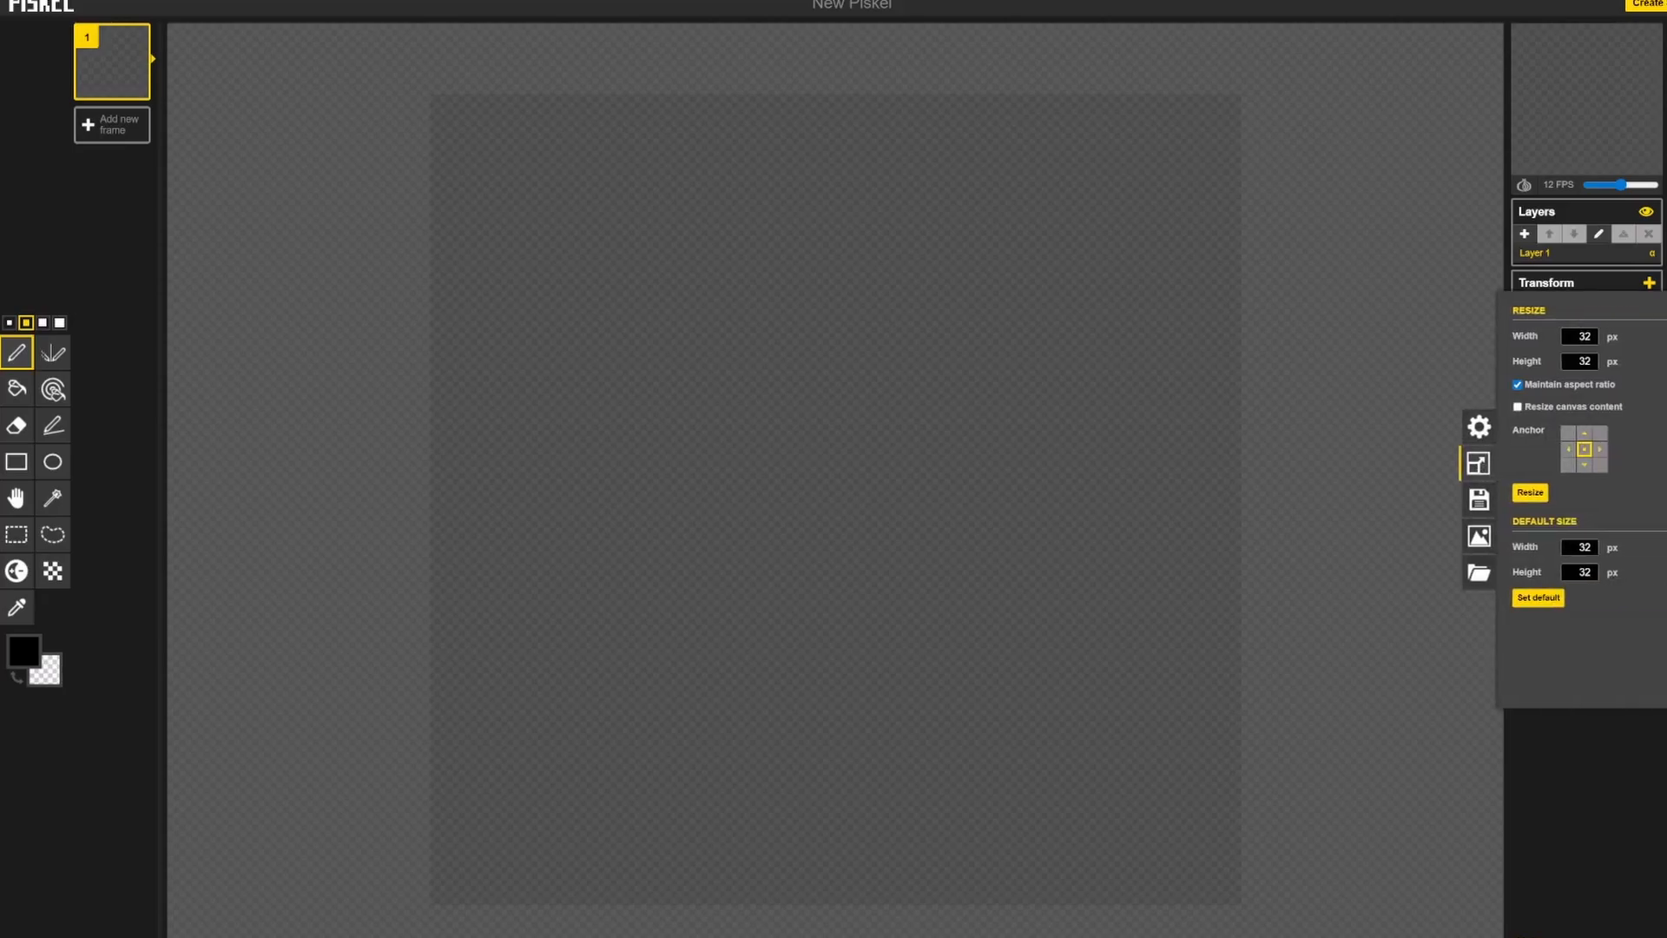
{"action": "double_click", "coordinate": [1596, 337]}
{"action": "type", "text": "64"}
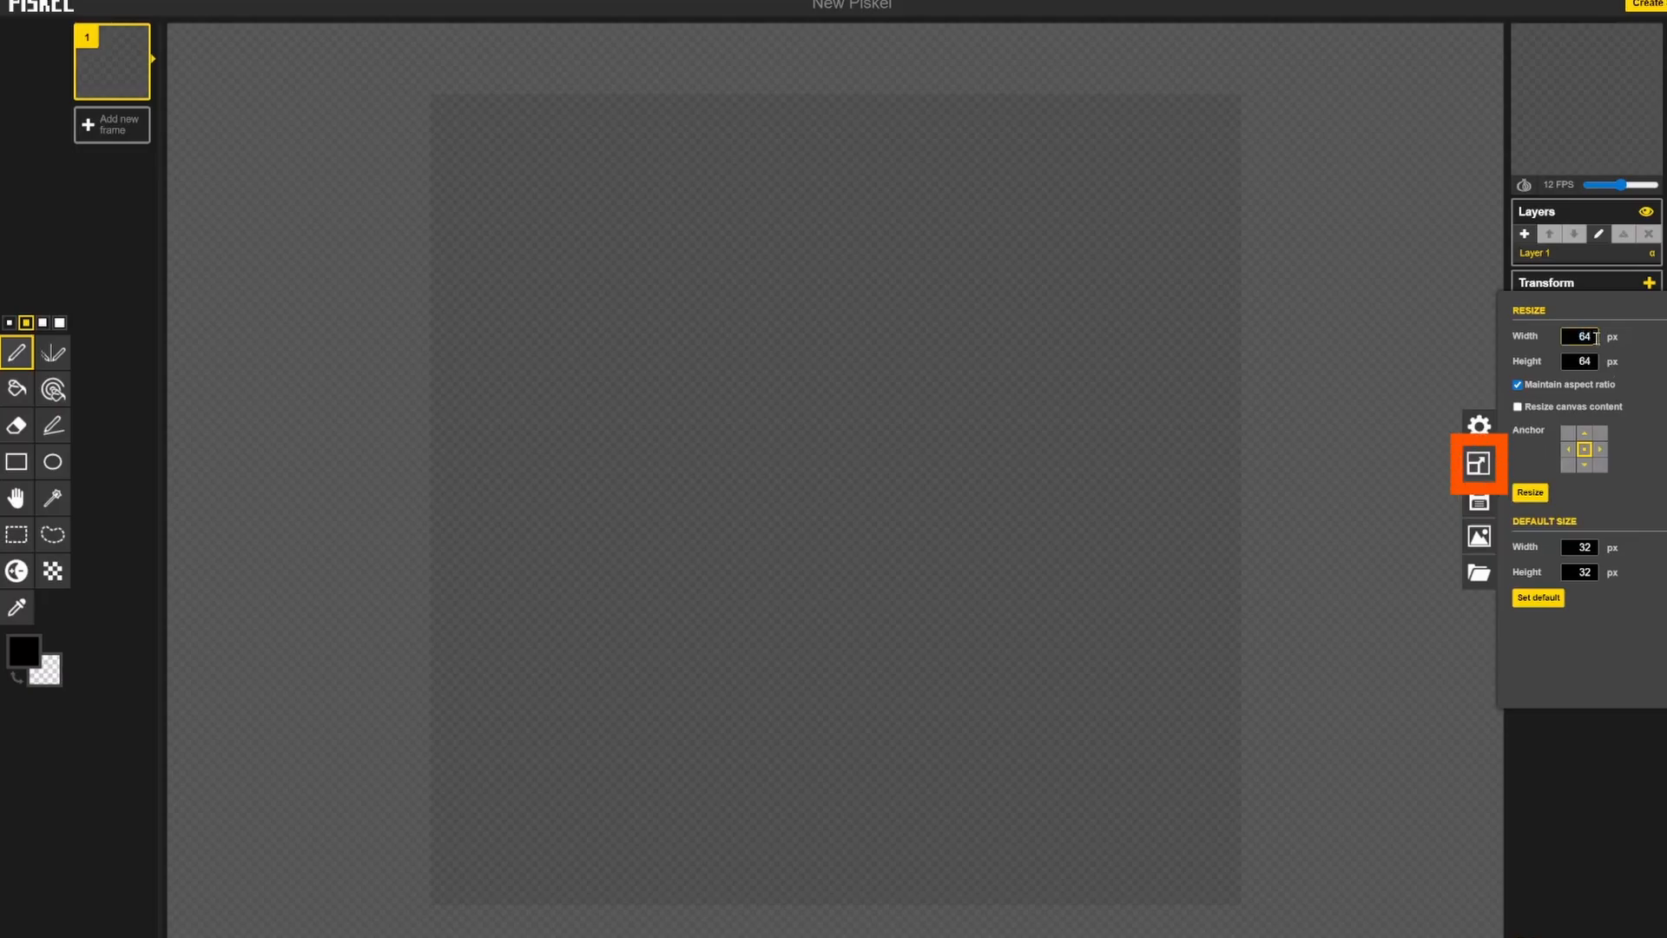
{"action": "left_click", "coordinate": [1533, 503]}
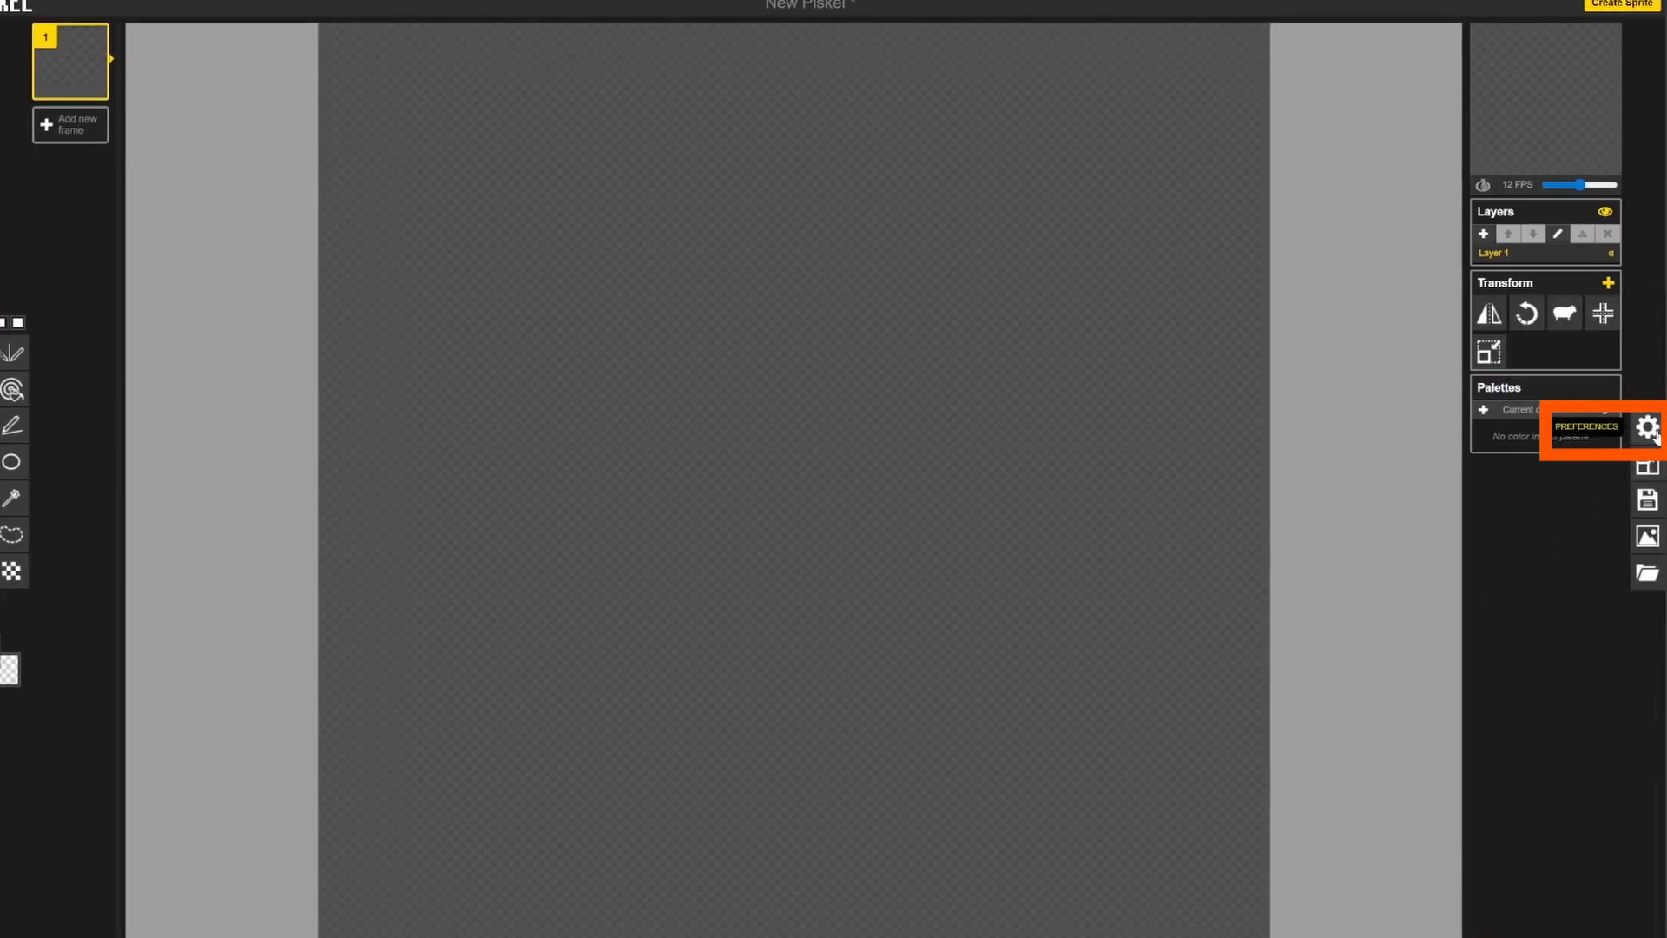
Step: Enable tile mode in the preferences so the repeated copies surround the central tile
{"action": "left_click", "coordinate": [1648, 428]}
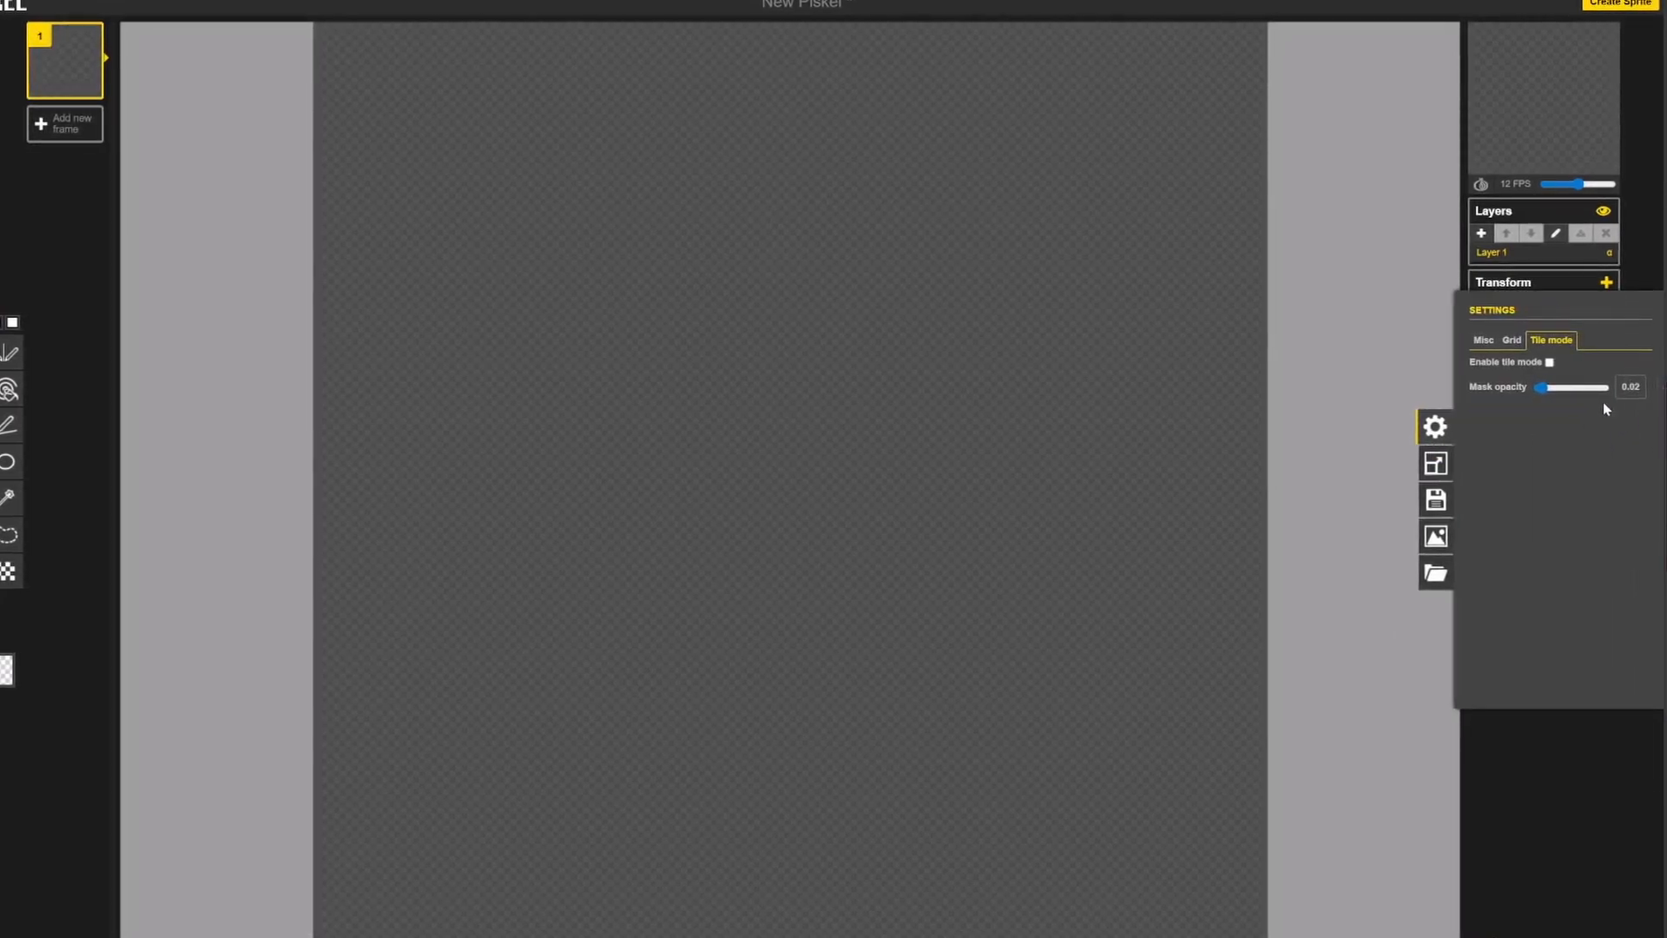
{"action": "left_click", "coordinate": [1549, 362]}
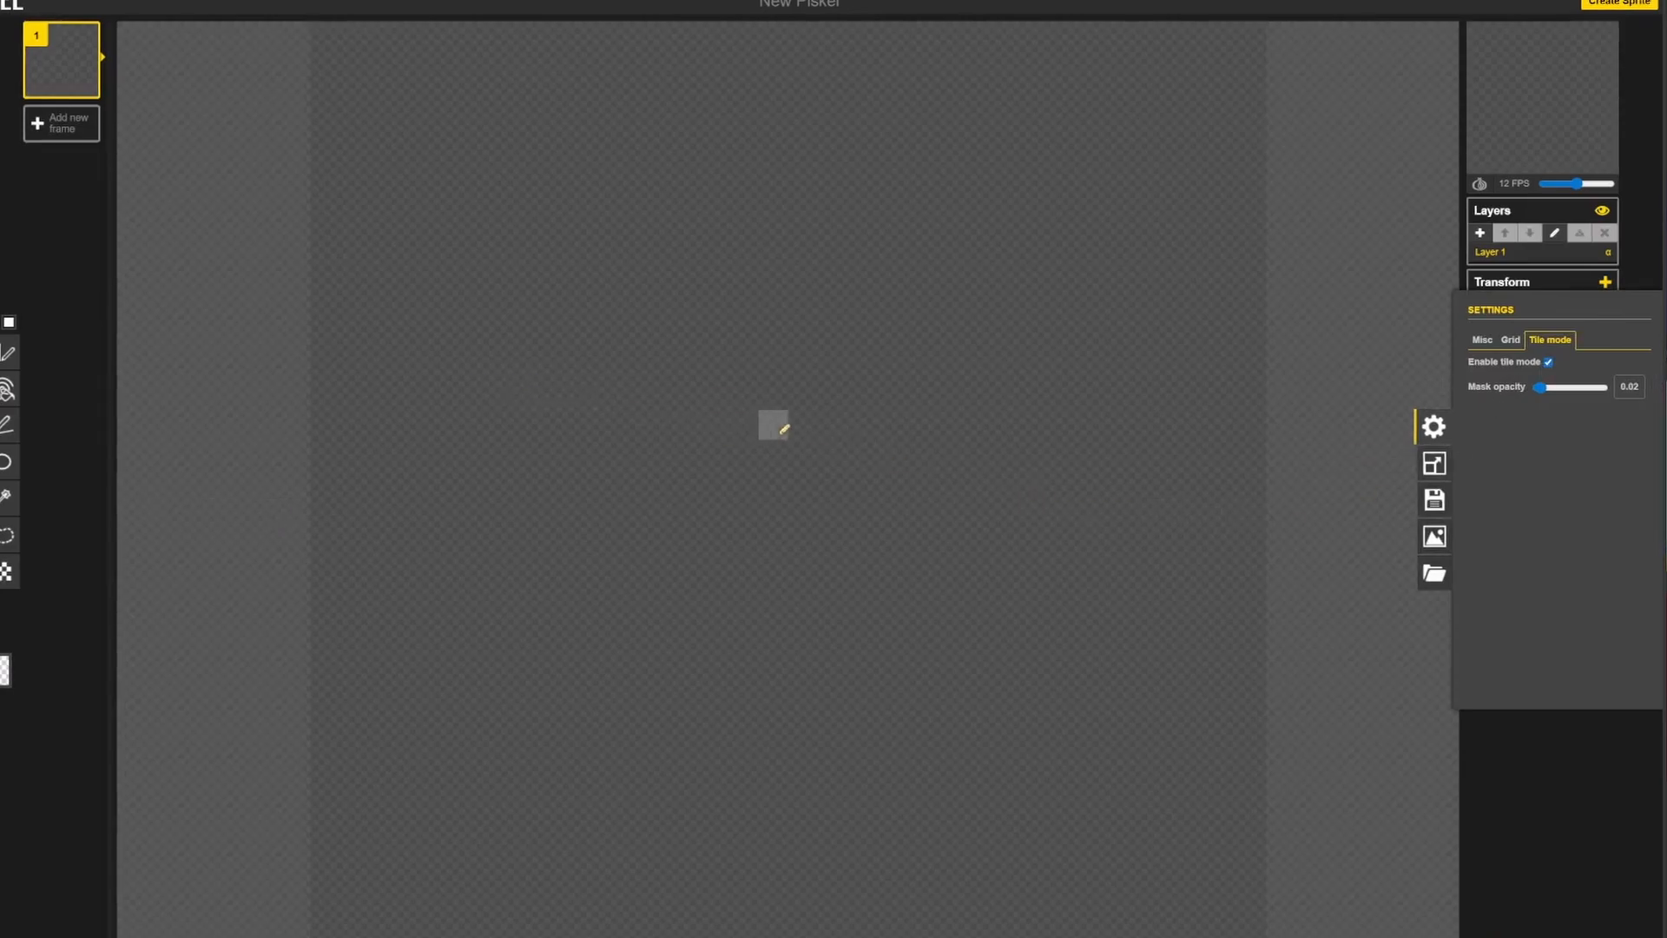
{"action": "scroll", "coordinate": [912, 428], "scroll_direction": "down", "scroll_amount": 5}
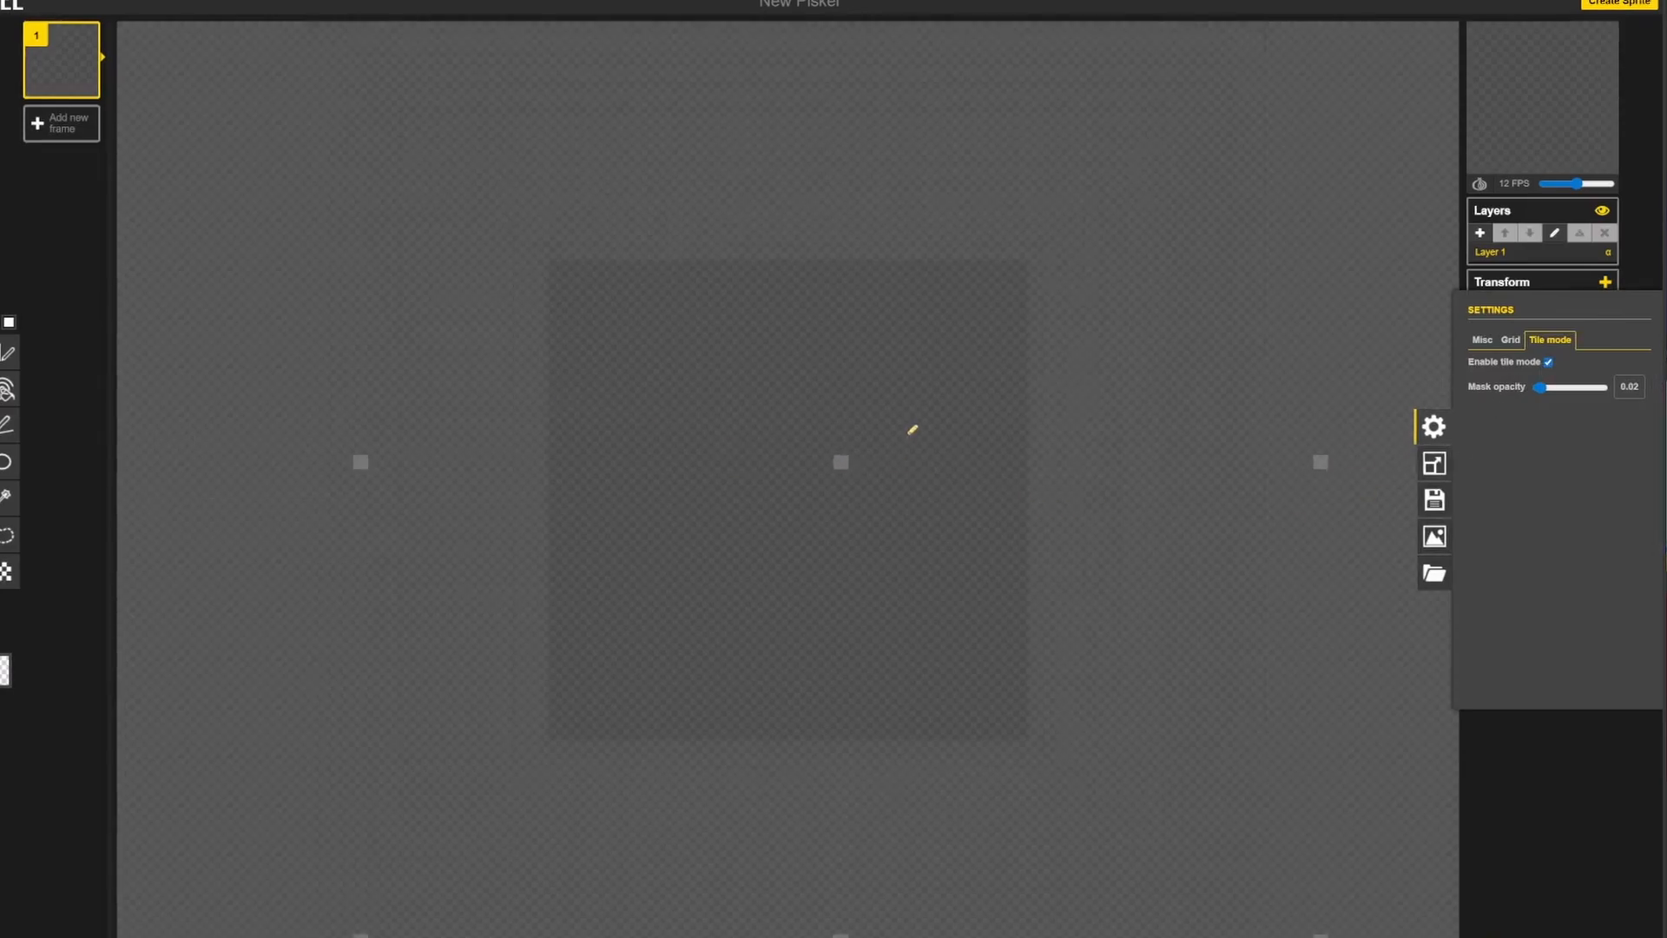
{"action": "scroll", "coordinate": [912, 429], "scroll_direction": "down", "scroll_amount": 2}
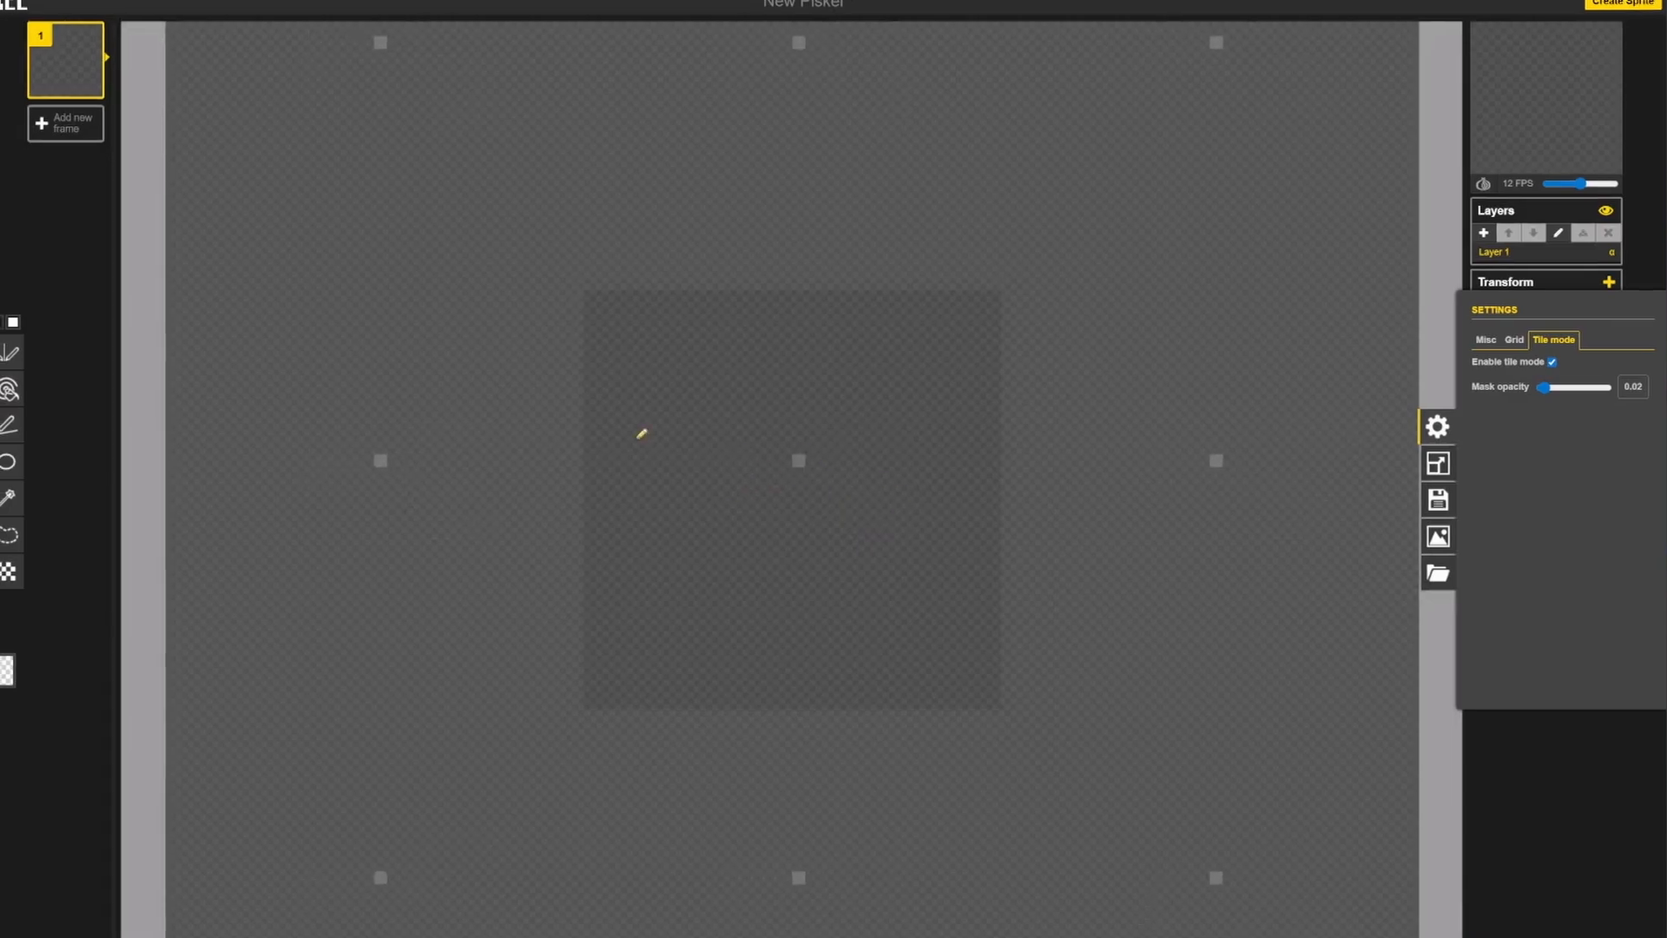
Step: Shift the primary colour's hue to green, draw a freehand test arc on the tile and undo it
{"action": "left_click", "coordinate": [19, 657]}
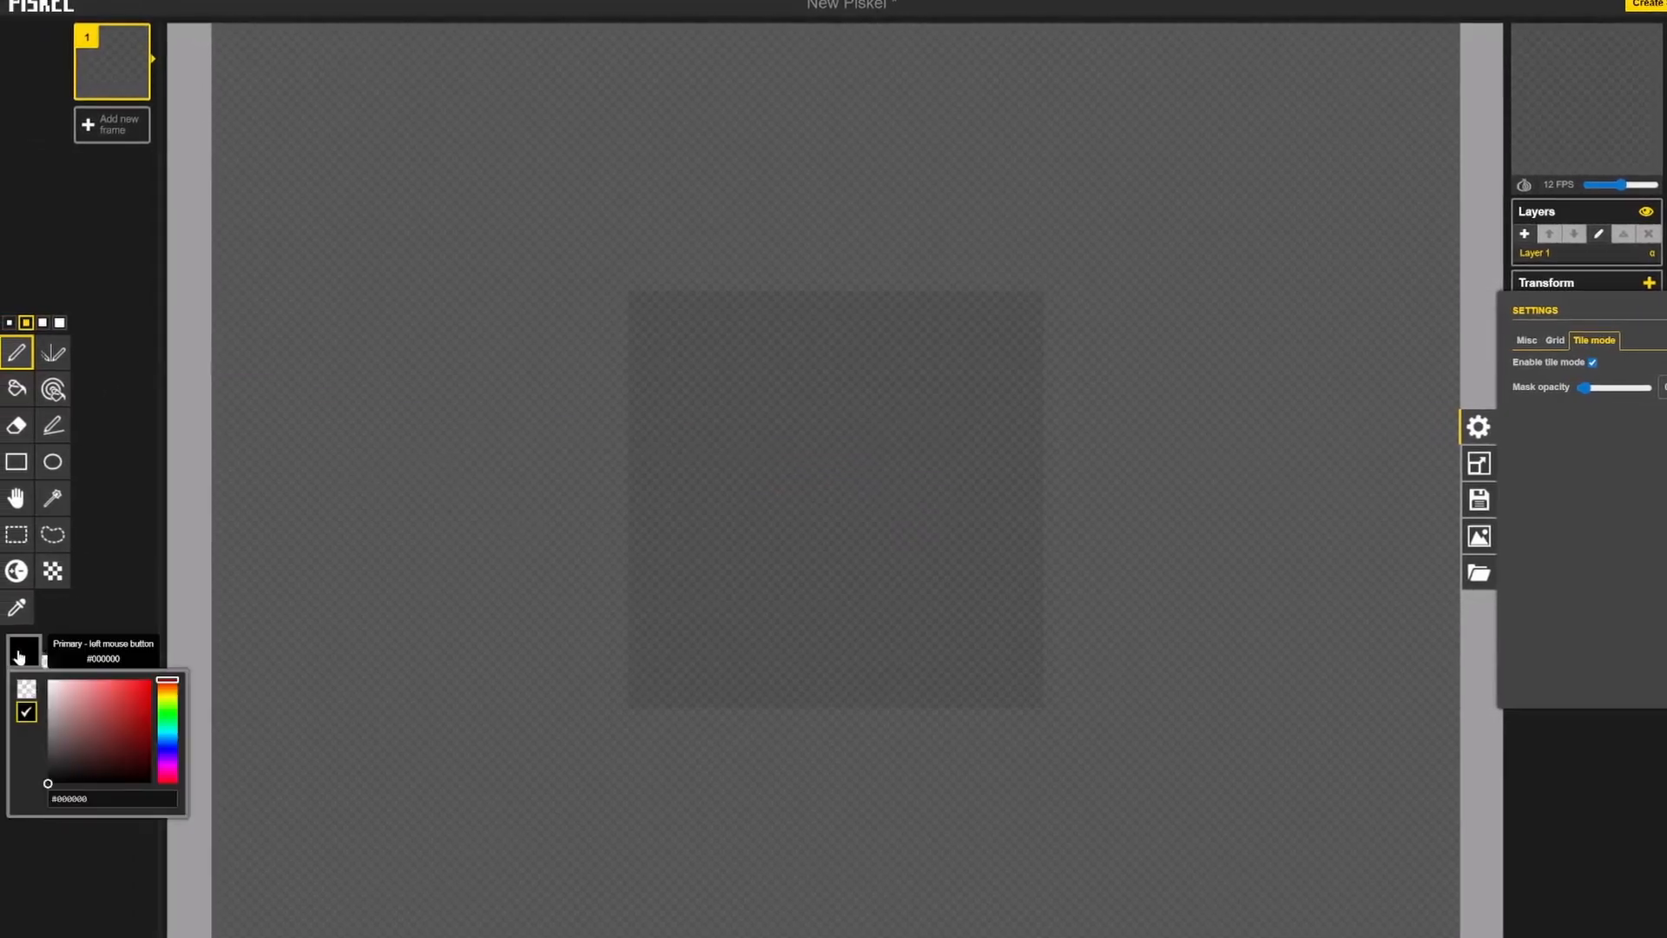
{"action": "left_click_drag", "start_coordinate": [168, 713], "coordinate": [168, 721]}
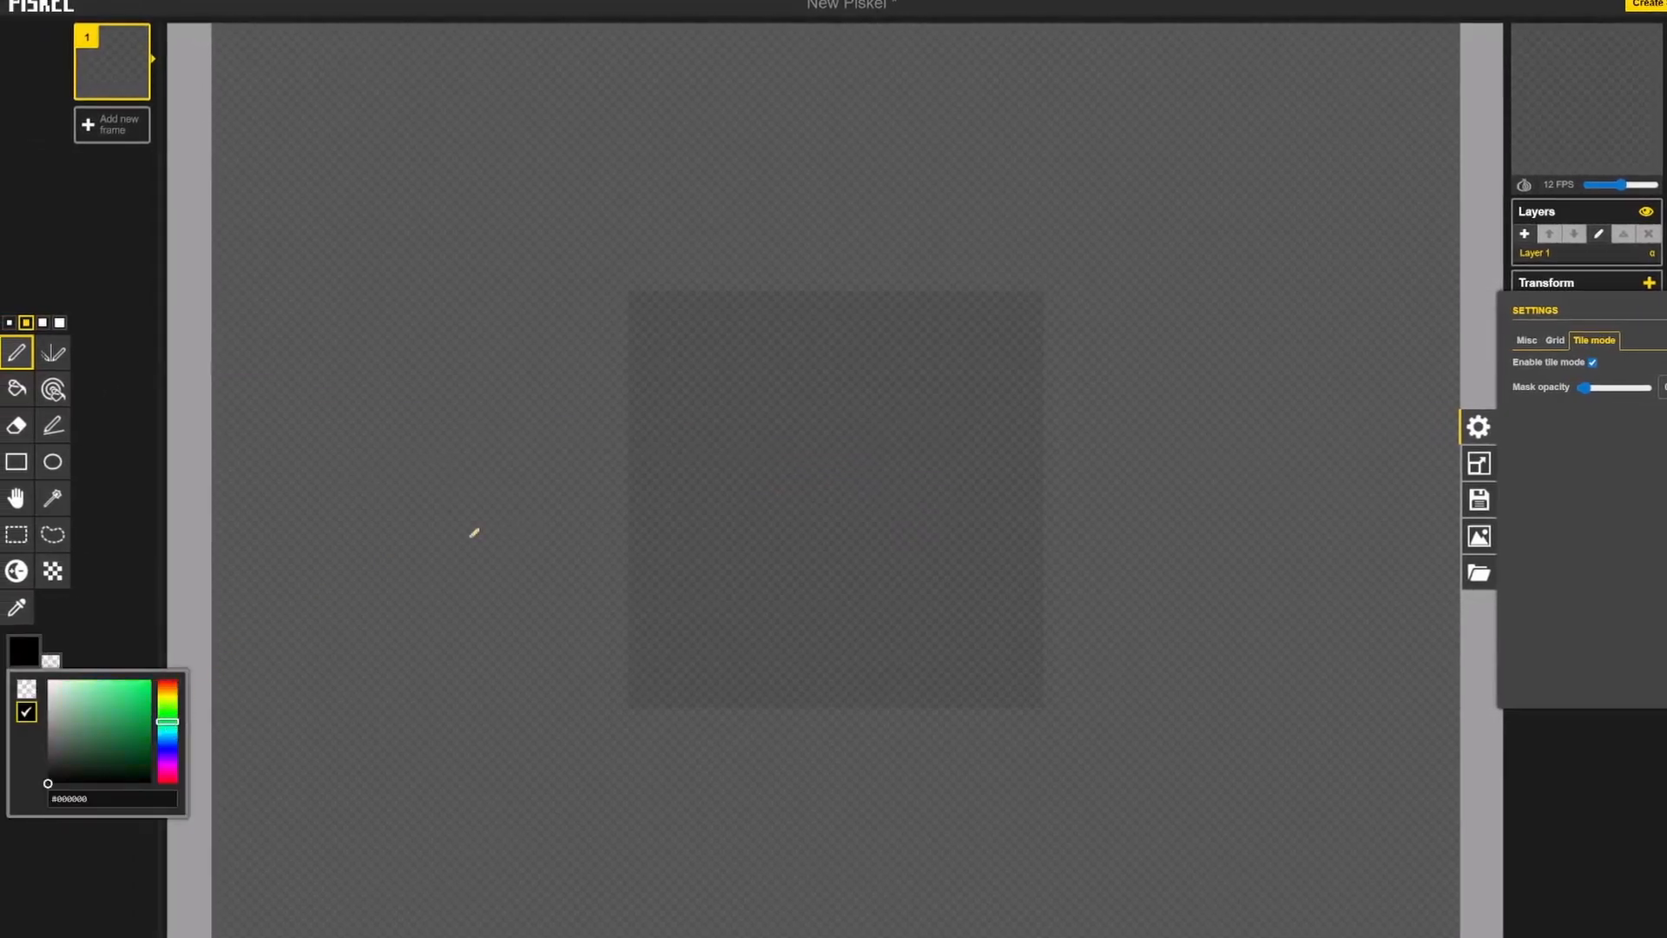
{"action": "mouse_move", "coordinate": [882, 477]}
{"action": "left_mouse_down"}
{"action": "mouse_move", "coordinate": [826, 425]}
{"action": "mouse_move", "coordinate": [761, 480]}
{"action": "left_mouse_up"}
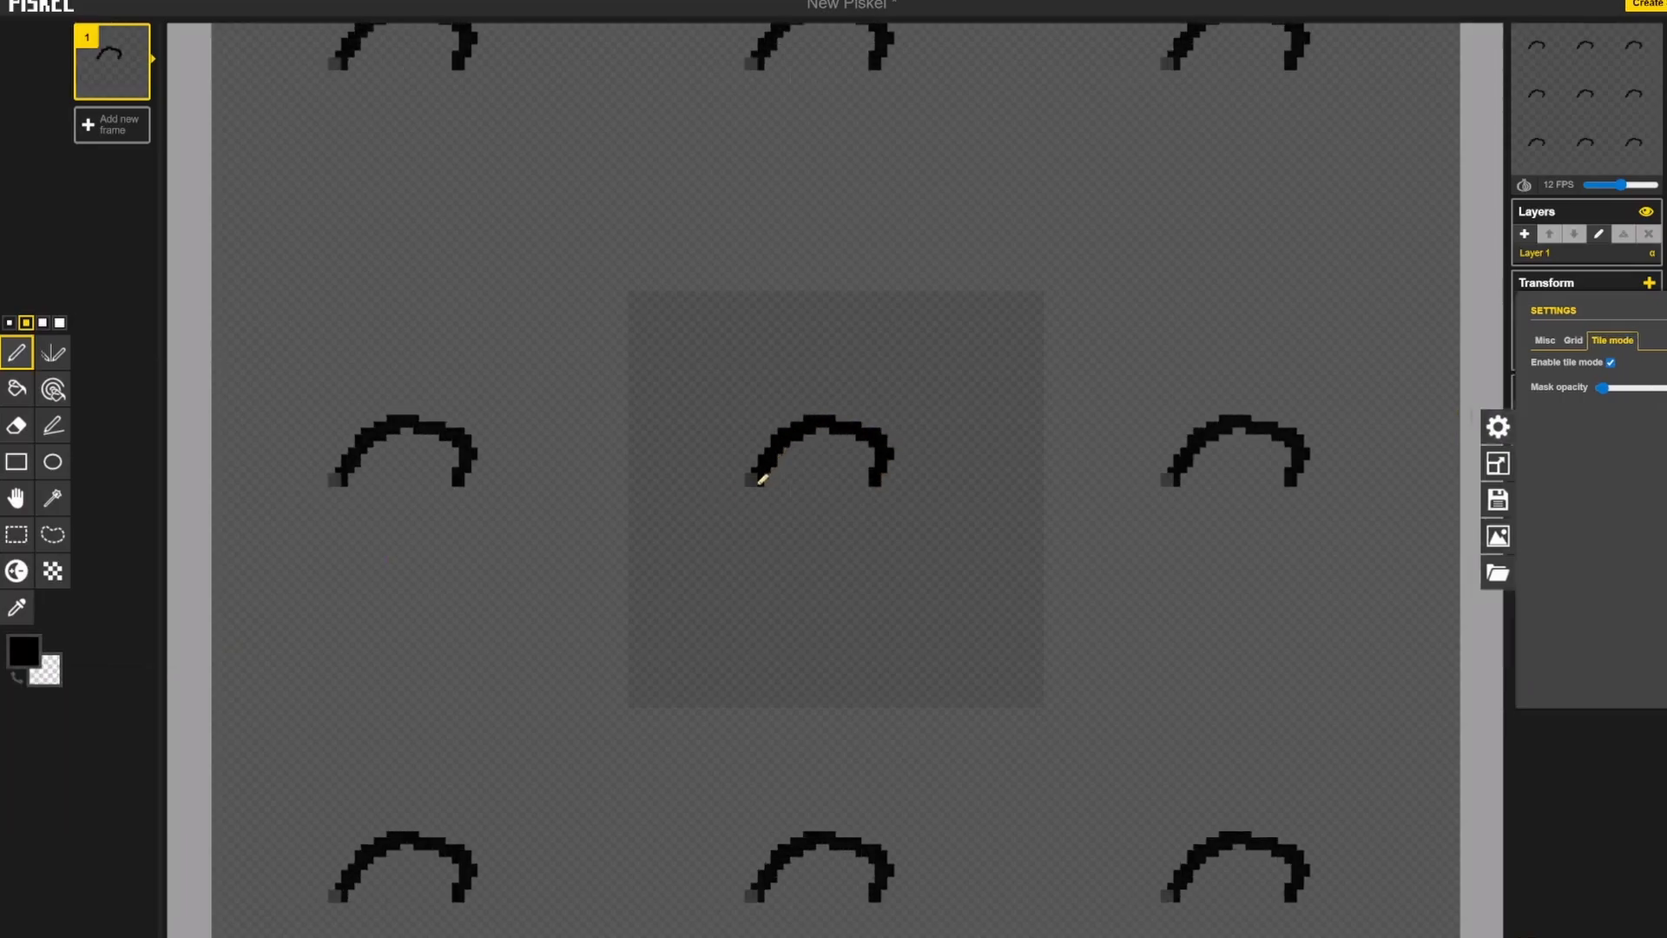
{"action": "key", "text": "ctrl+z"}
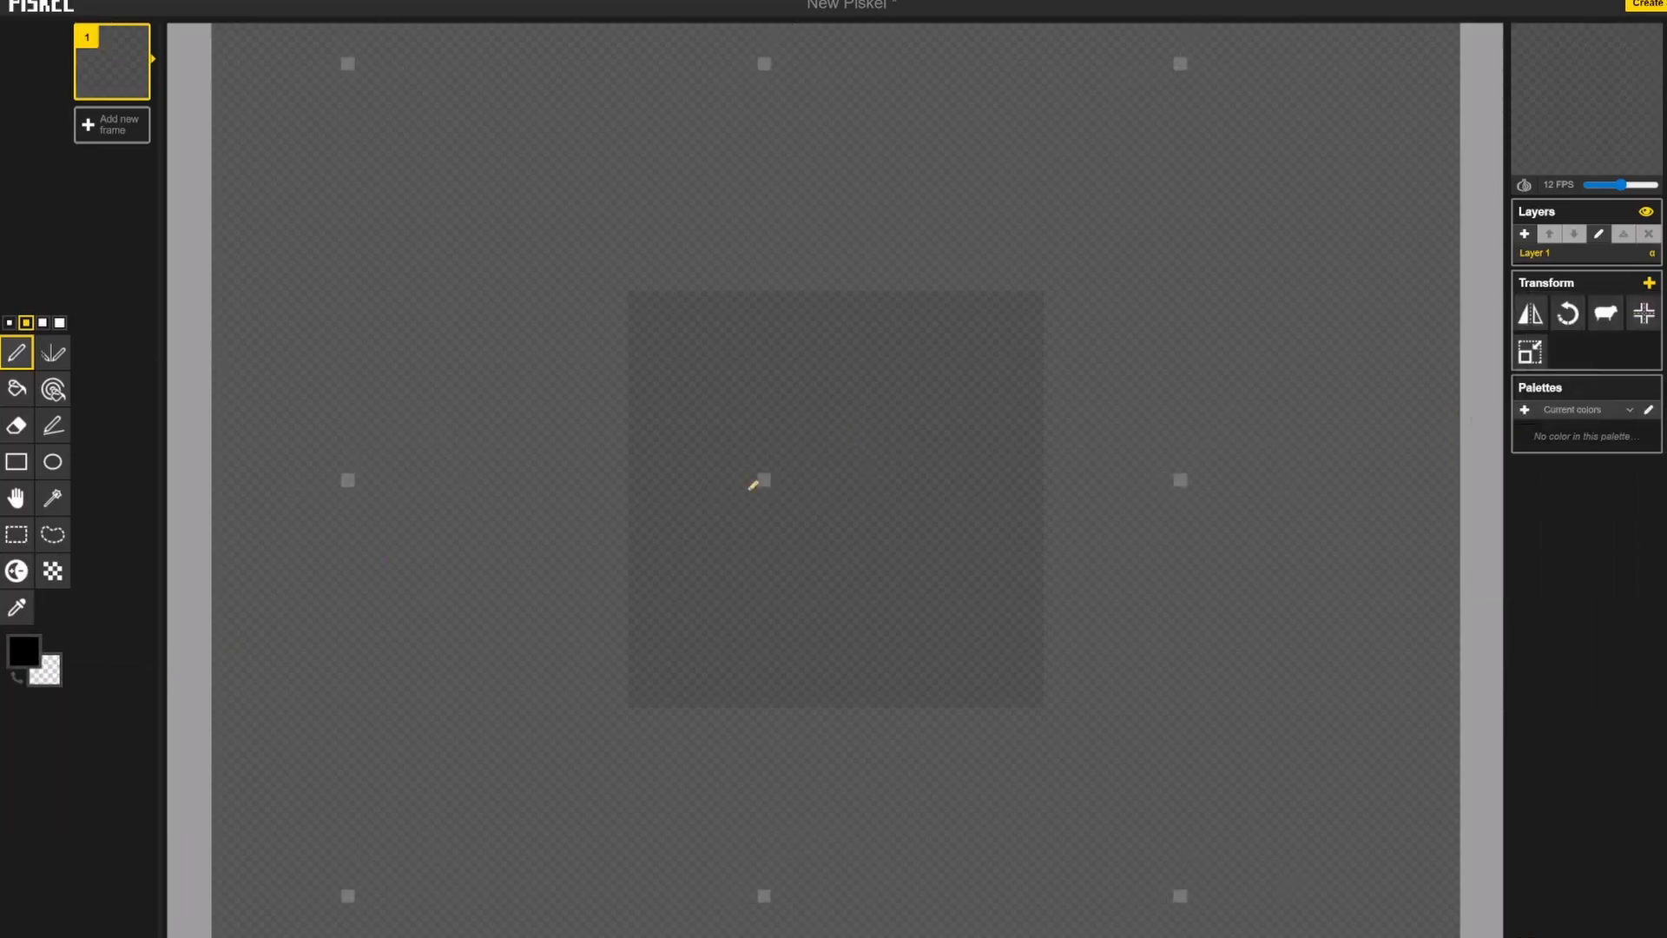
Step: Set the primary colour to dark green #025626 and fill the whole tile with it
{"action": "left_click", "coordinate": [23, 650]}
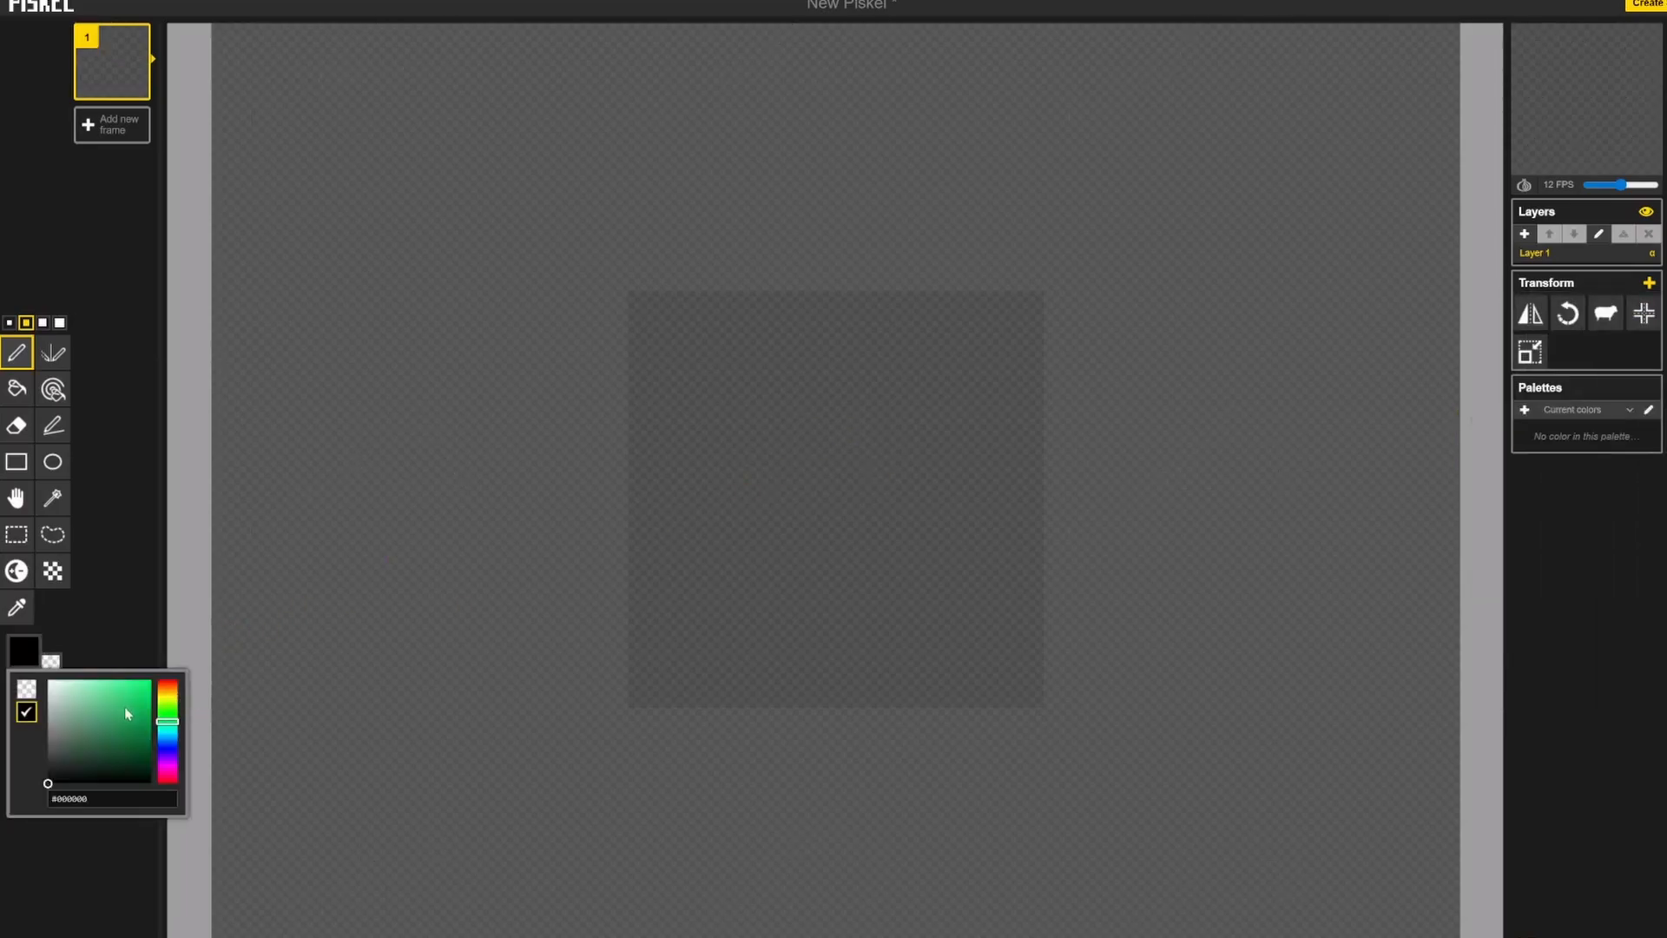
{"action": "left_click_drag", "start_coordinate": [126, 713], "coordinate": [153, 748]}
{"action": "left_click_drag", "start_coordinate": [722, 439], "coordinate": [823, 489]}
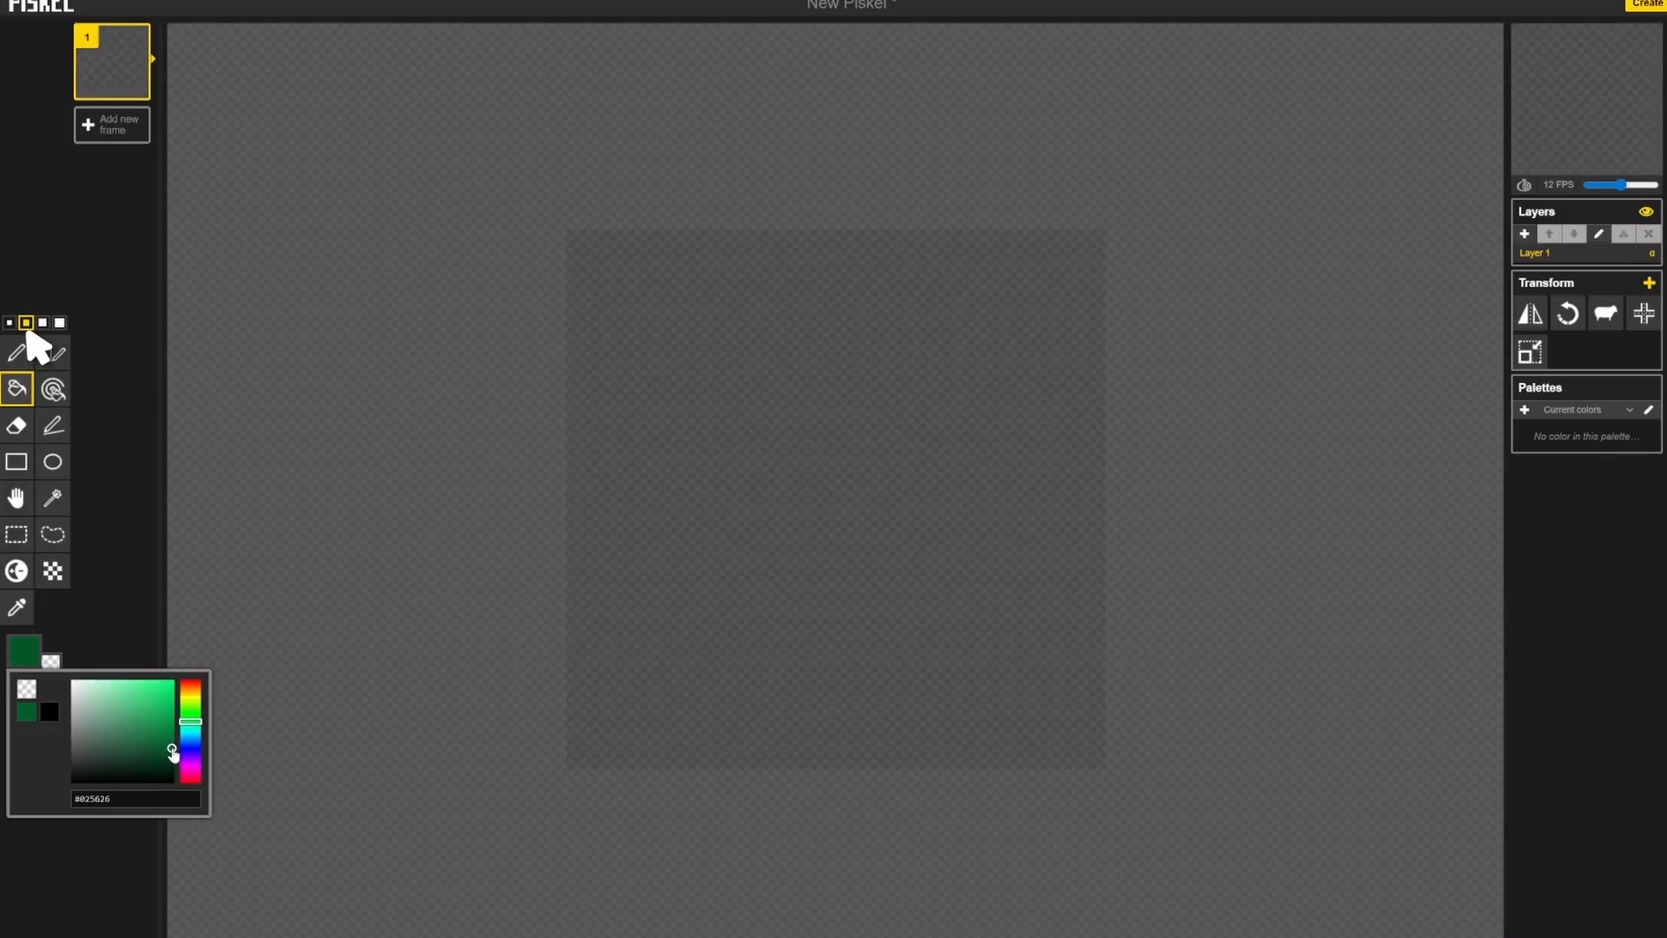
{"action": "left_click", "coordinate": [681, 548]}
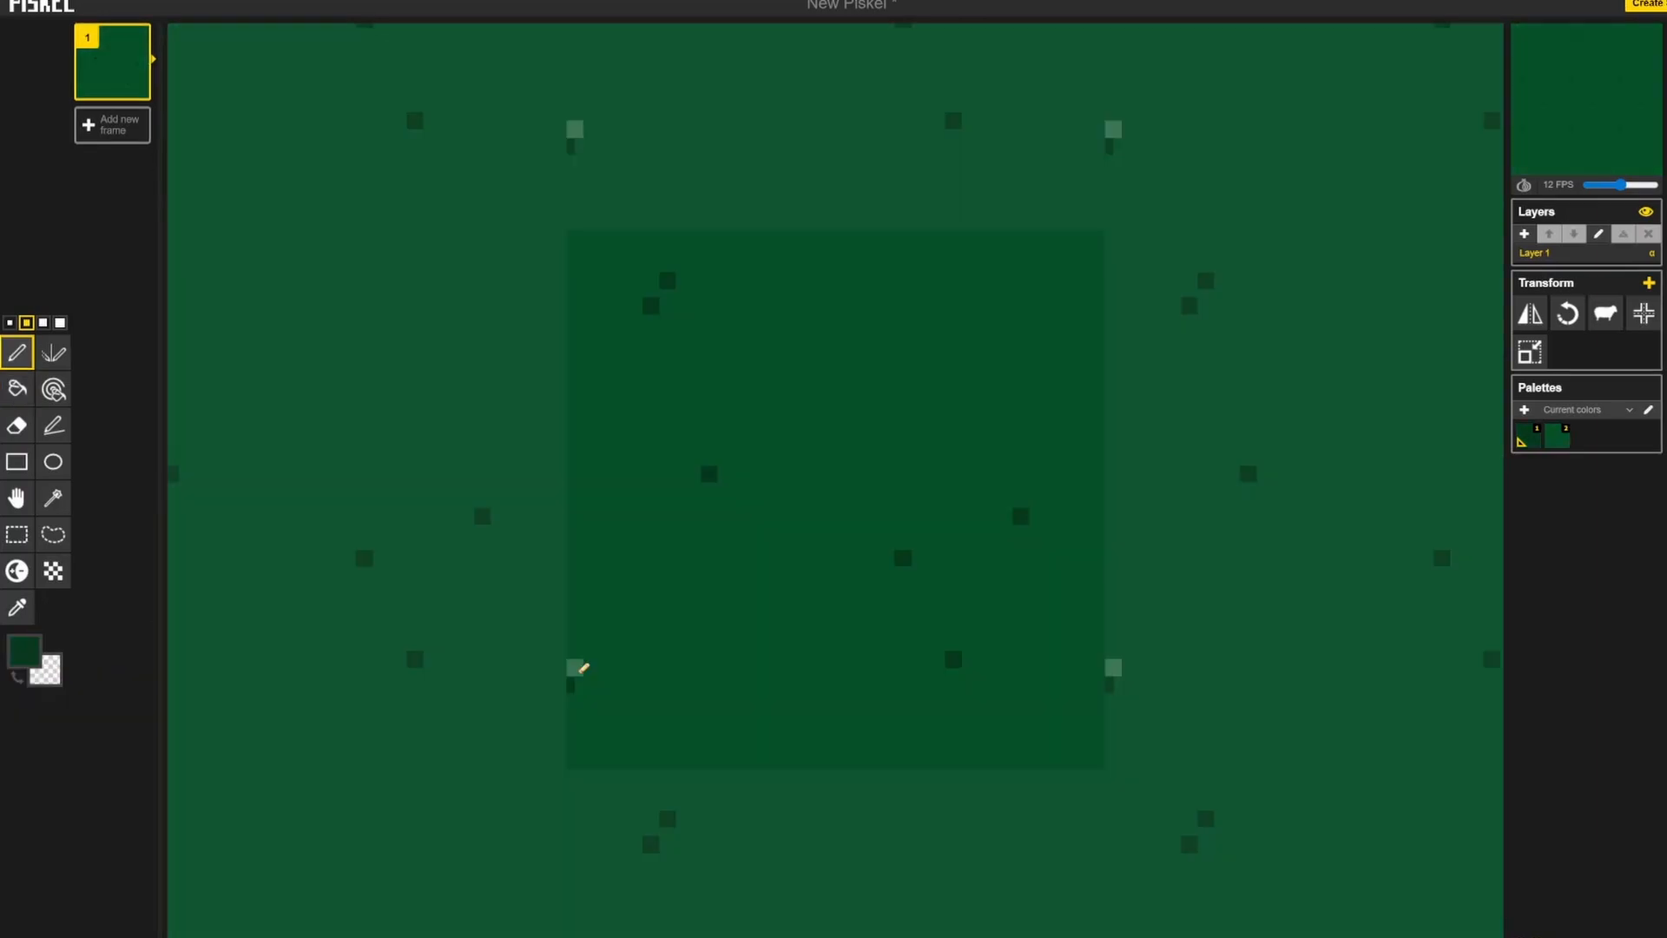
Step: Add darker green specks with the Pen tool along the left and right edges of the tile
{"action": "left_click", "coordinate": [571, 673]}
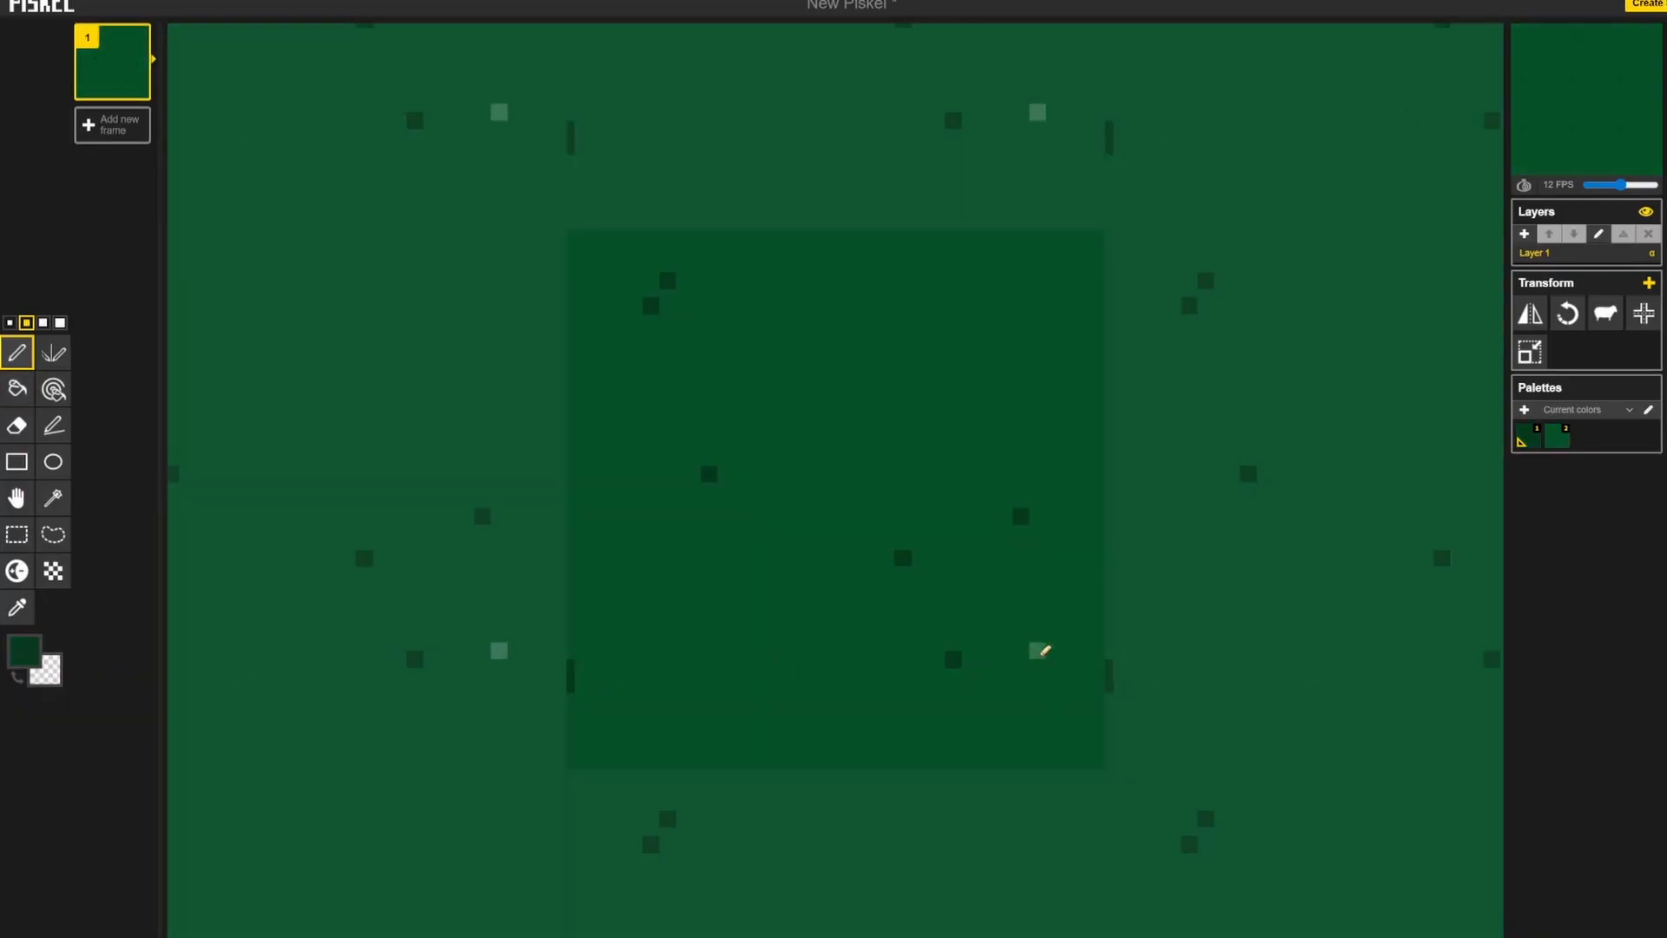
{"action": "left_click", "coordinate": [1098, 683]}
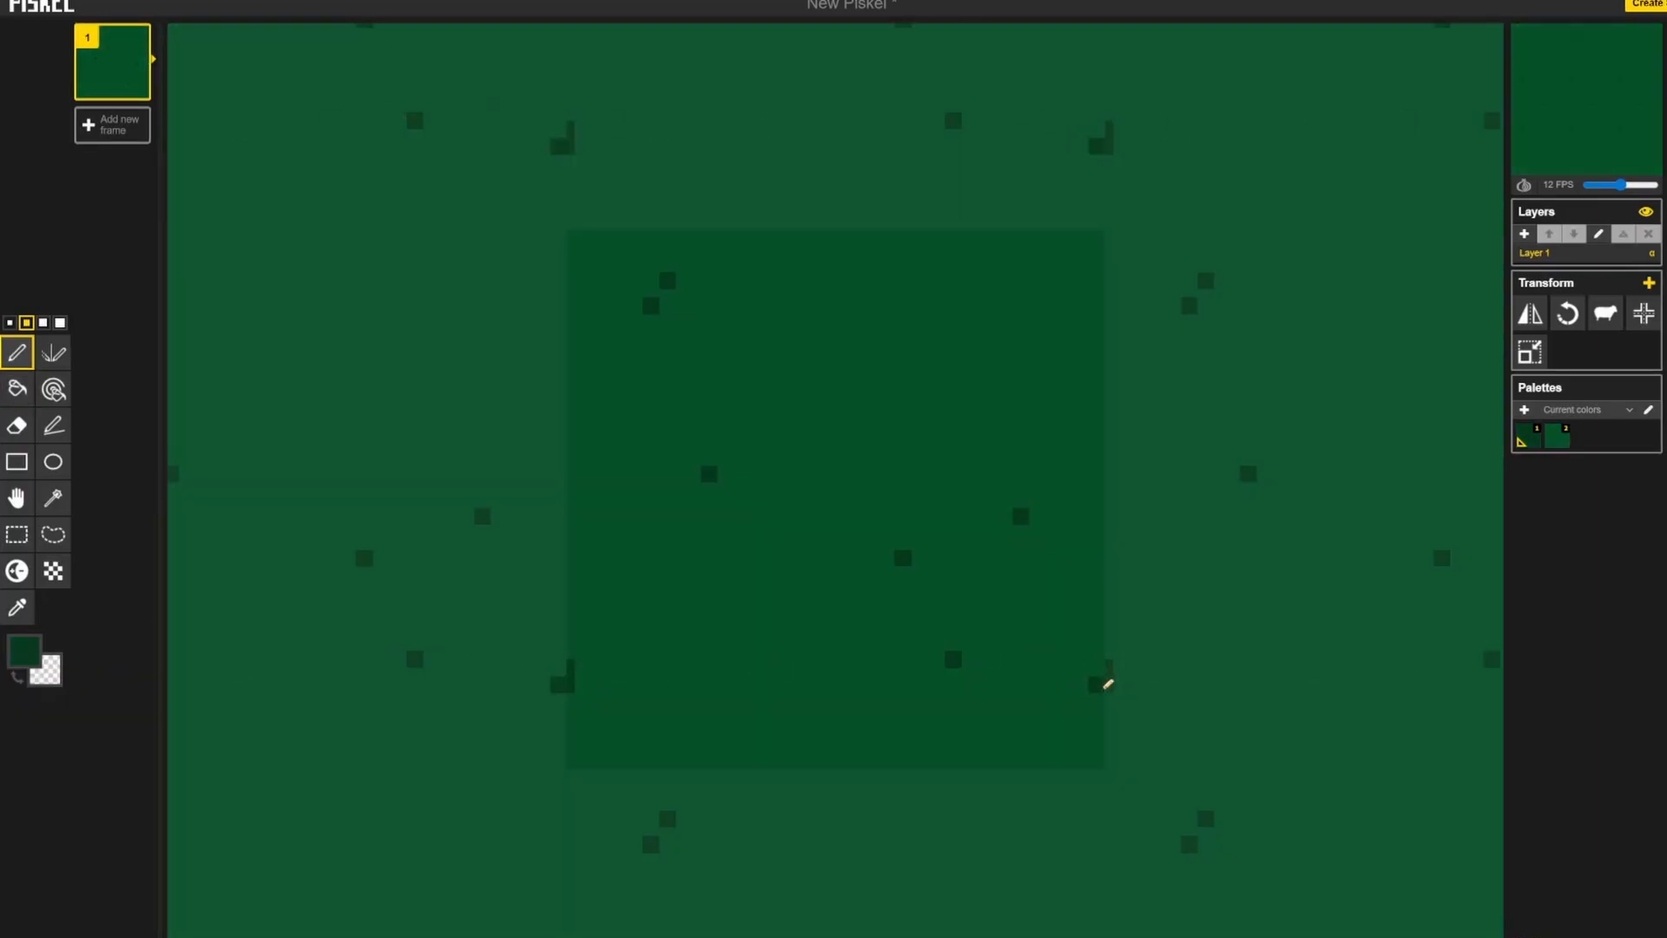
{"action": "left_click", "coordinate": [1099, 667]}
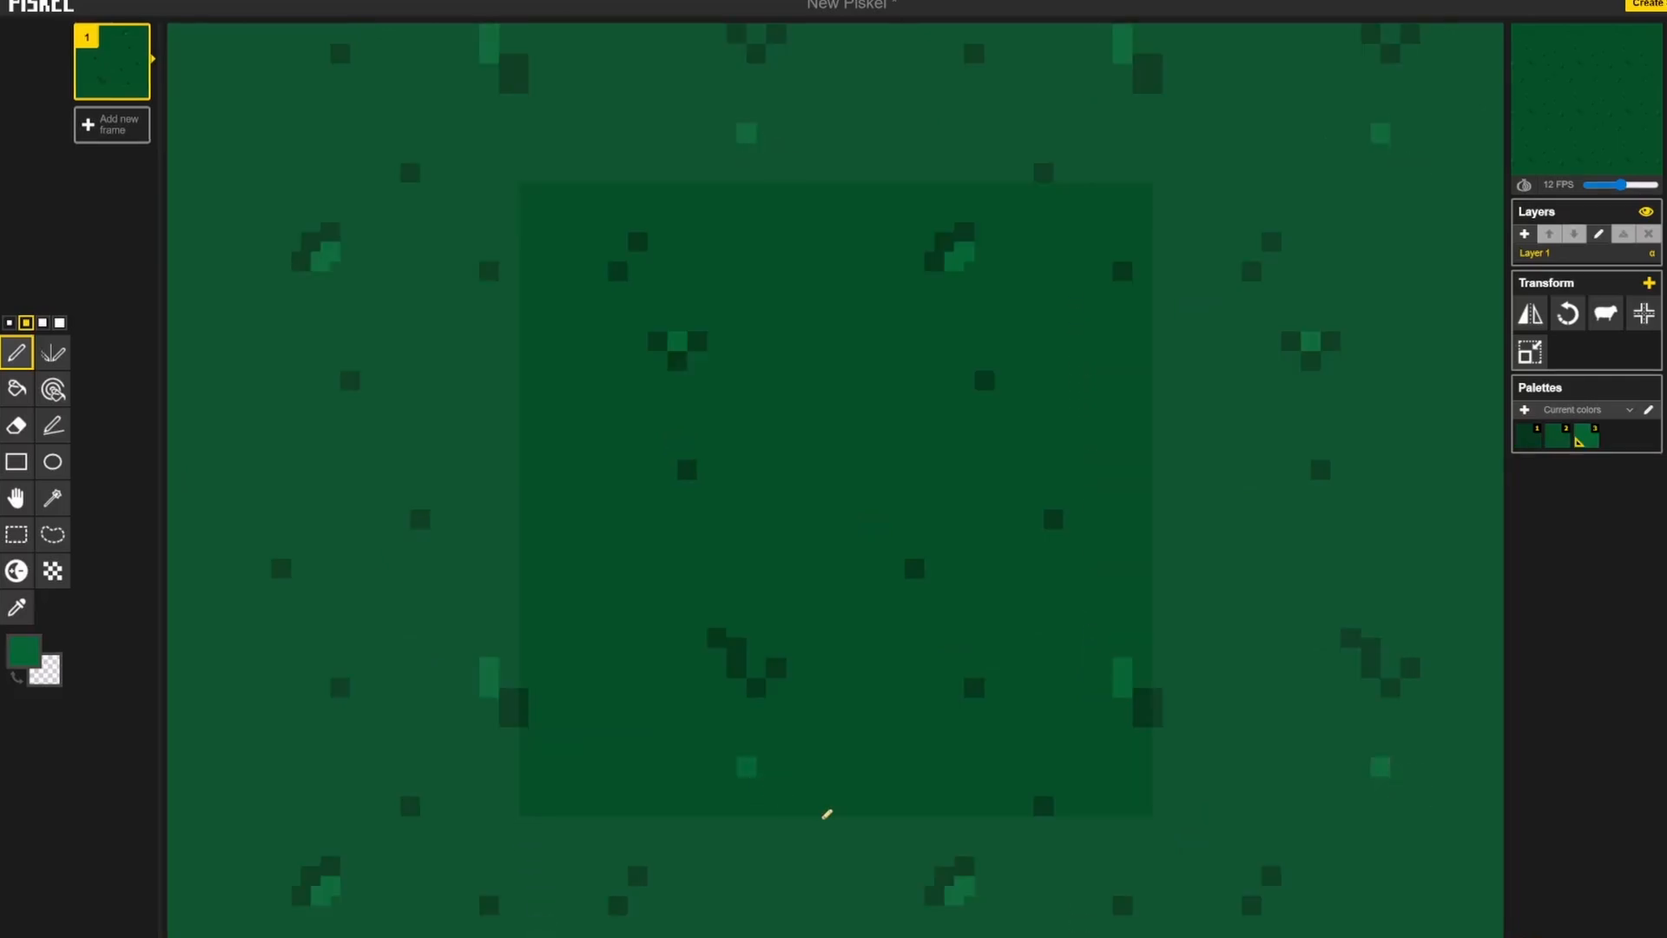
Step: Add lighter green specks with the Pen tool across the tile's top and bottom edges and at its upper-left corner
{"action": "left_click", "coordinate": [844, 804]}
{"action": "left_click", "coordinate": [853, 191]}
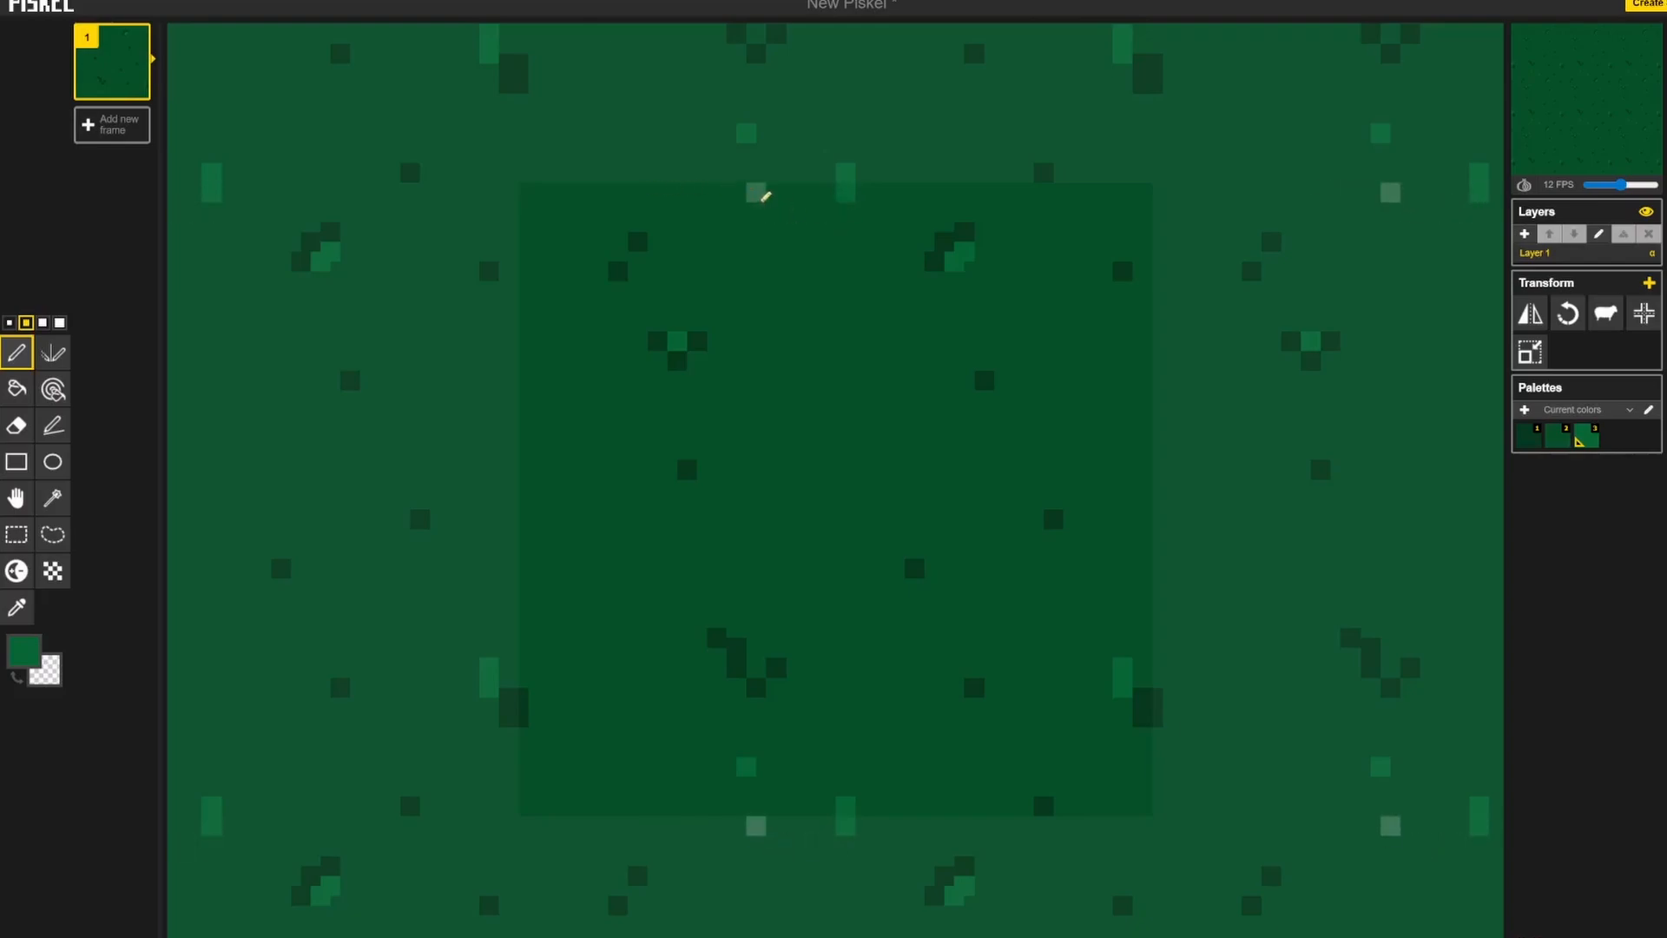
{"action": "left_click", "coordinate": [528, 197]}
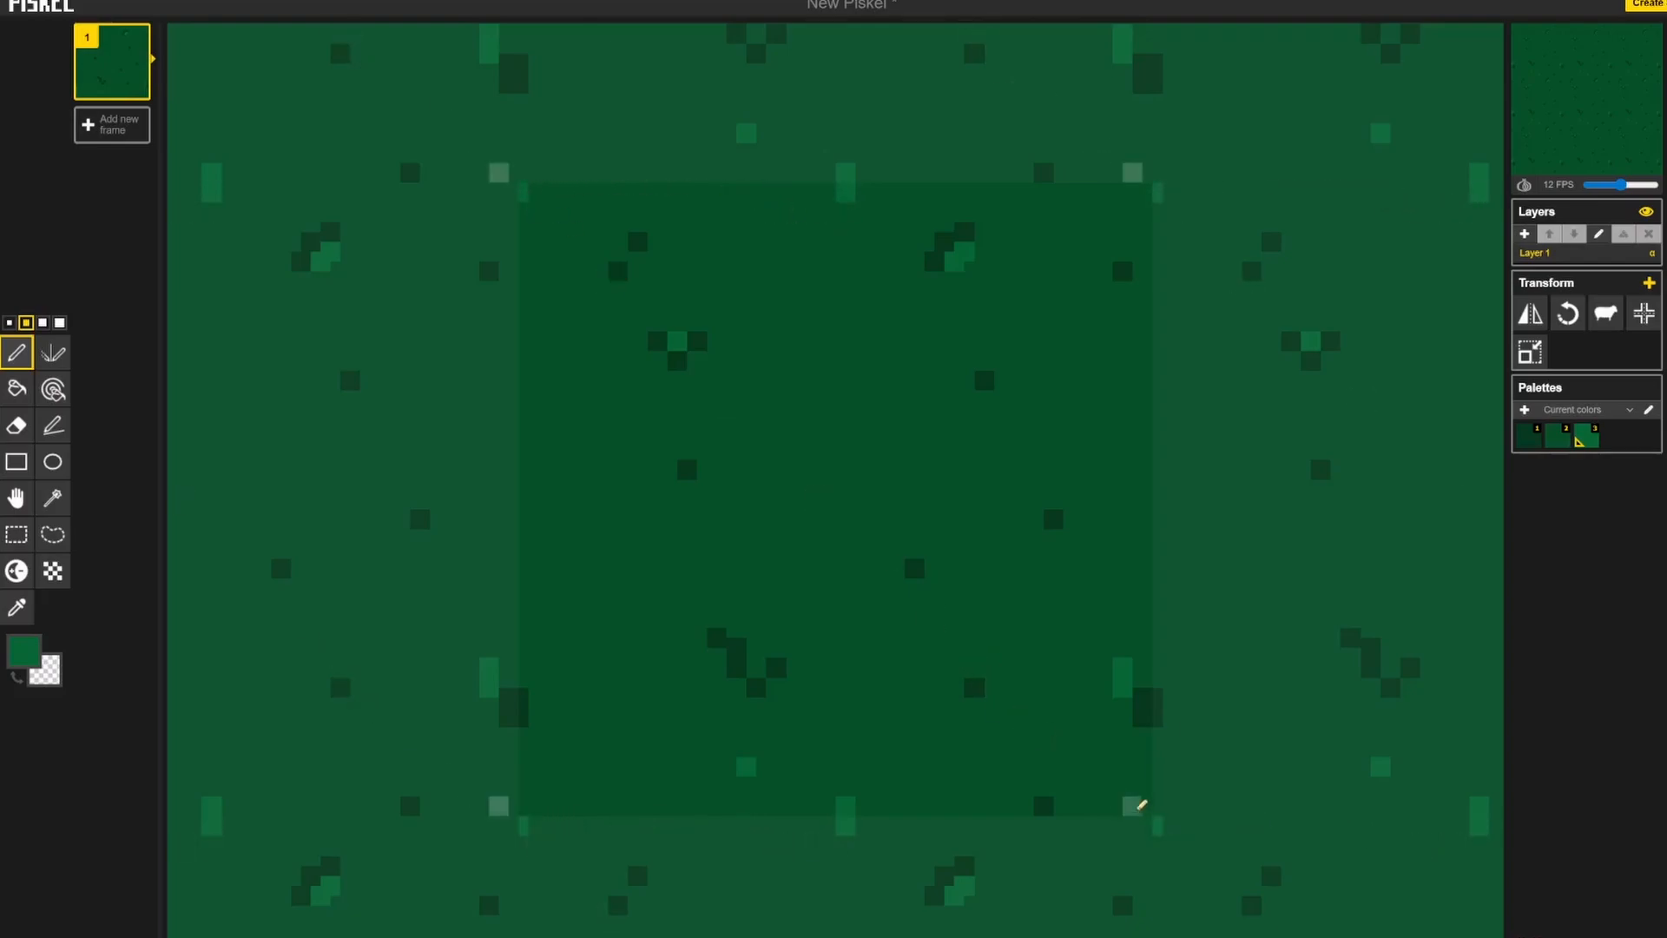
{"action": "left_click", "coordinate": [534, 196]}
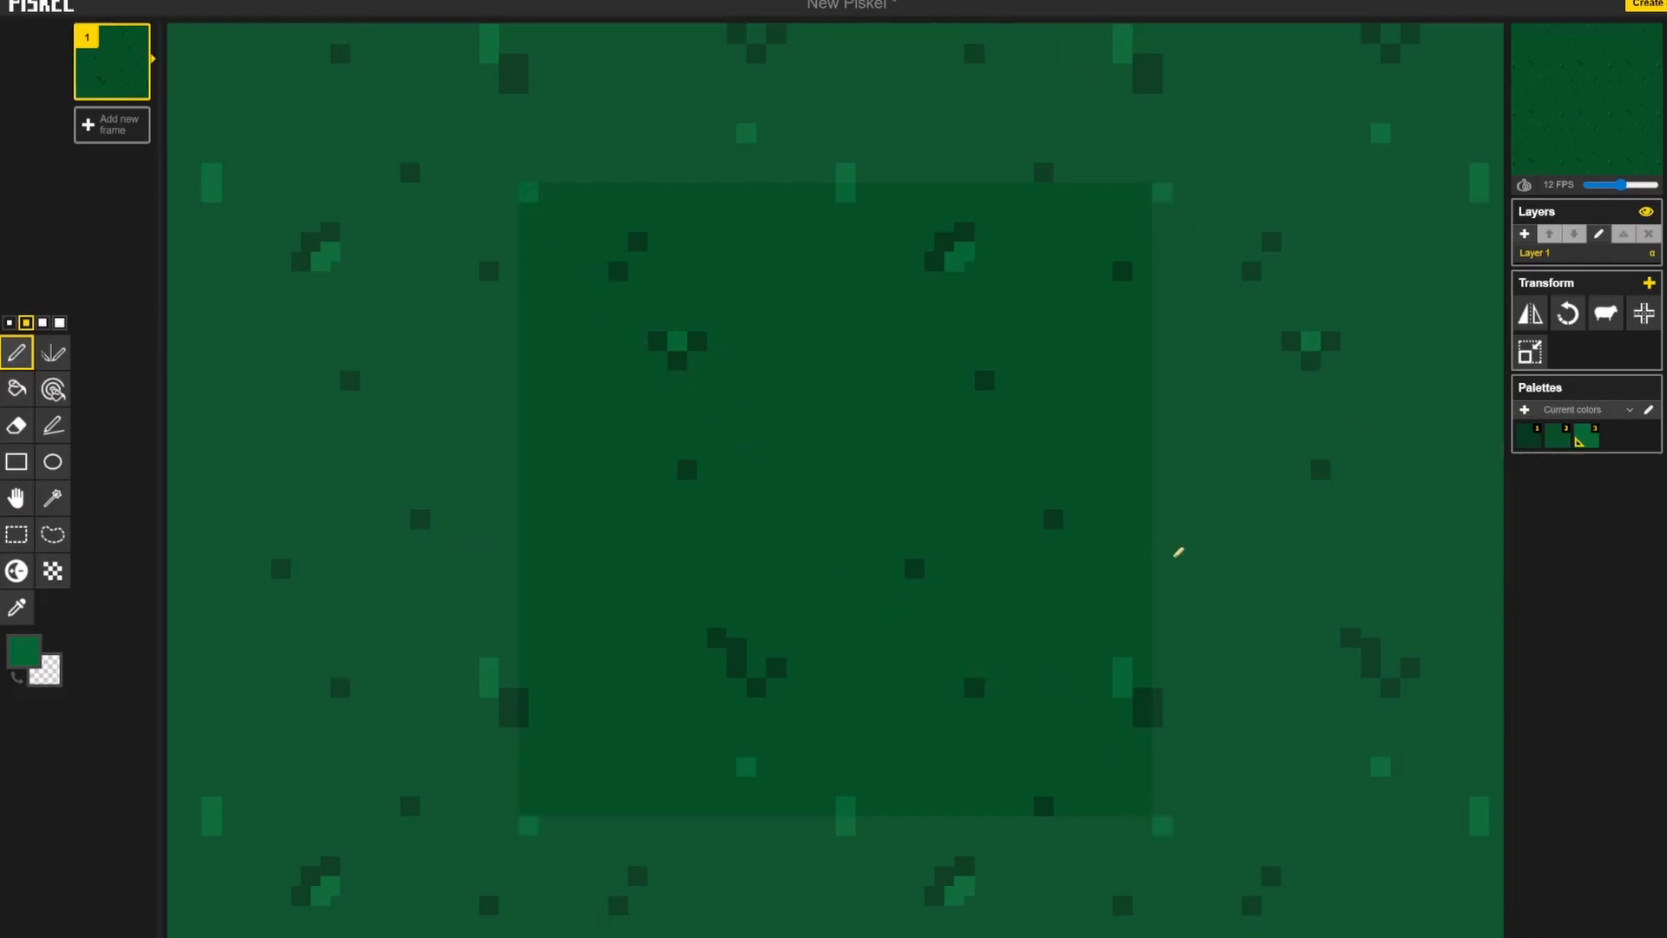
{"action": "scroll", "coordinate": [890, 469], "scroll_direction": "down", "scroll_amount": 4}
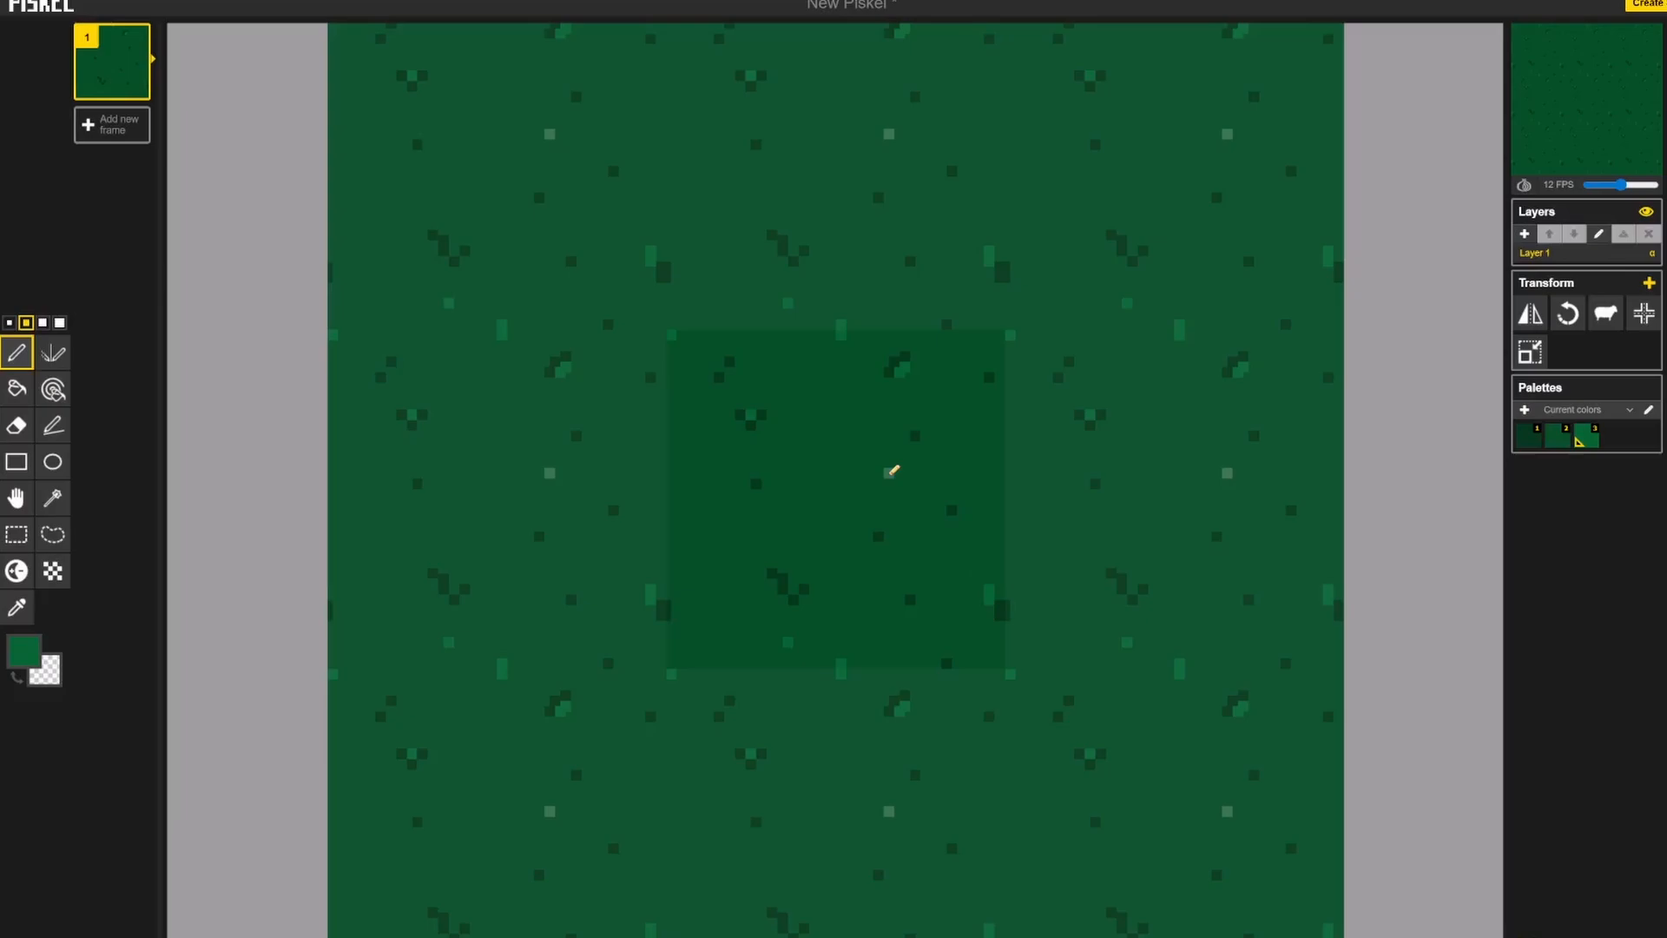
Step: Add a lighter green speck with the Pen tool beside the dark speck in the tile's upper-right area
{"action": "scroll", "coordinate": [892, 471], "scroll_direction": "up", "scroll_amount": 5}
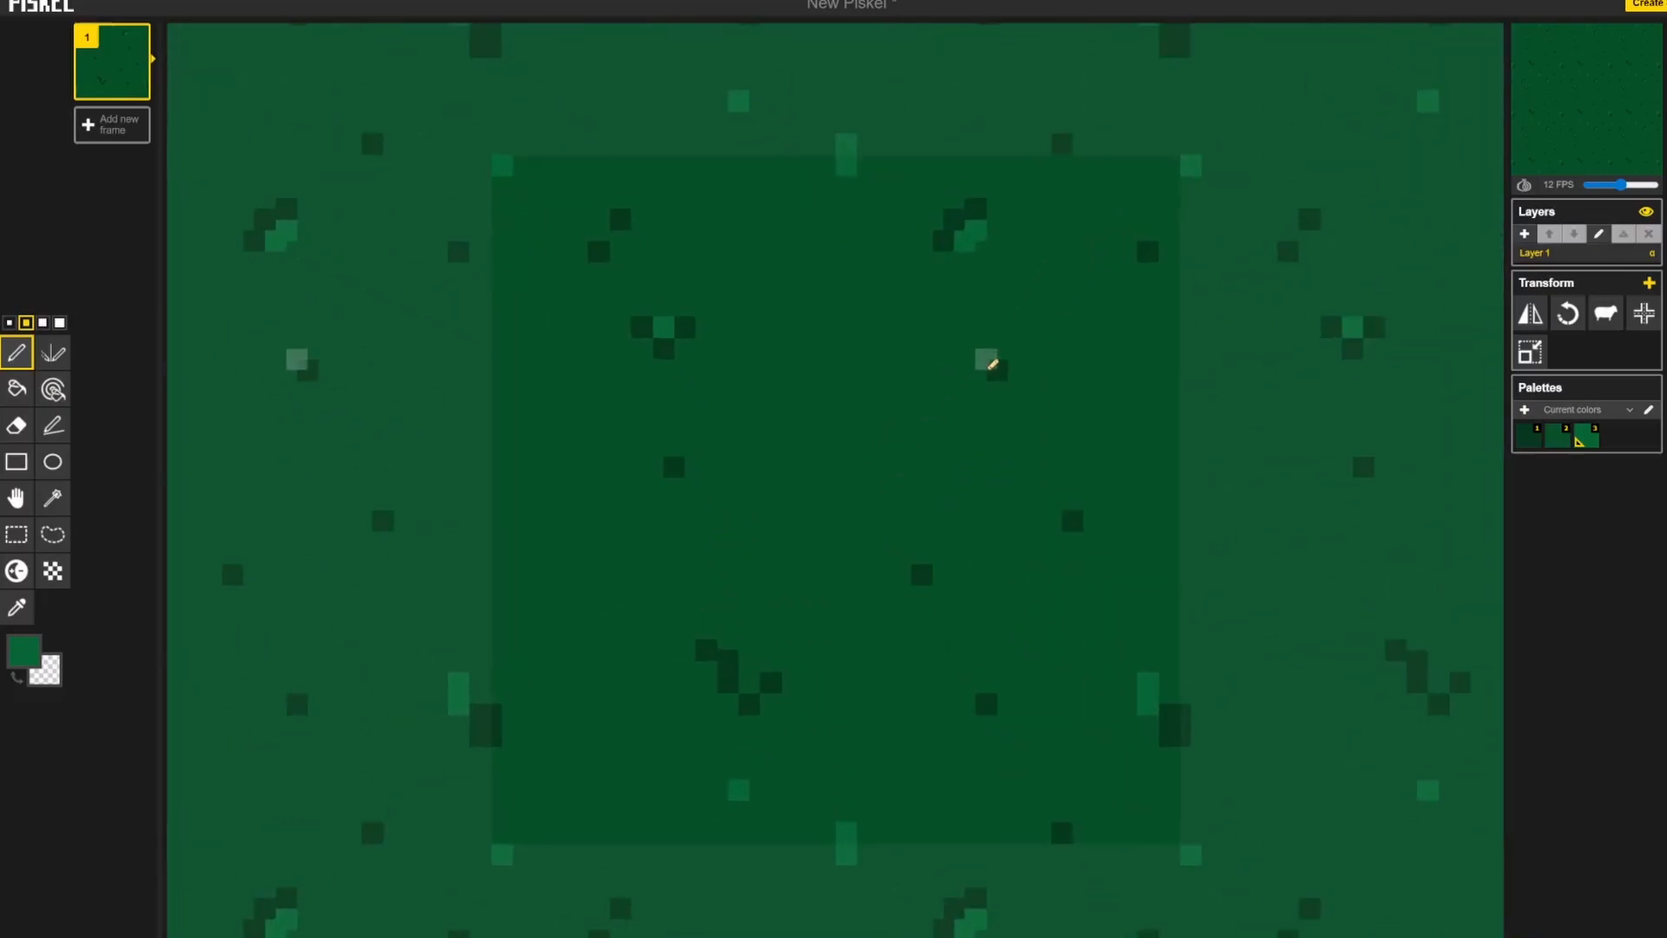
{"action": "left_click", "coordinate": [976, 370]}
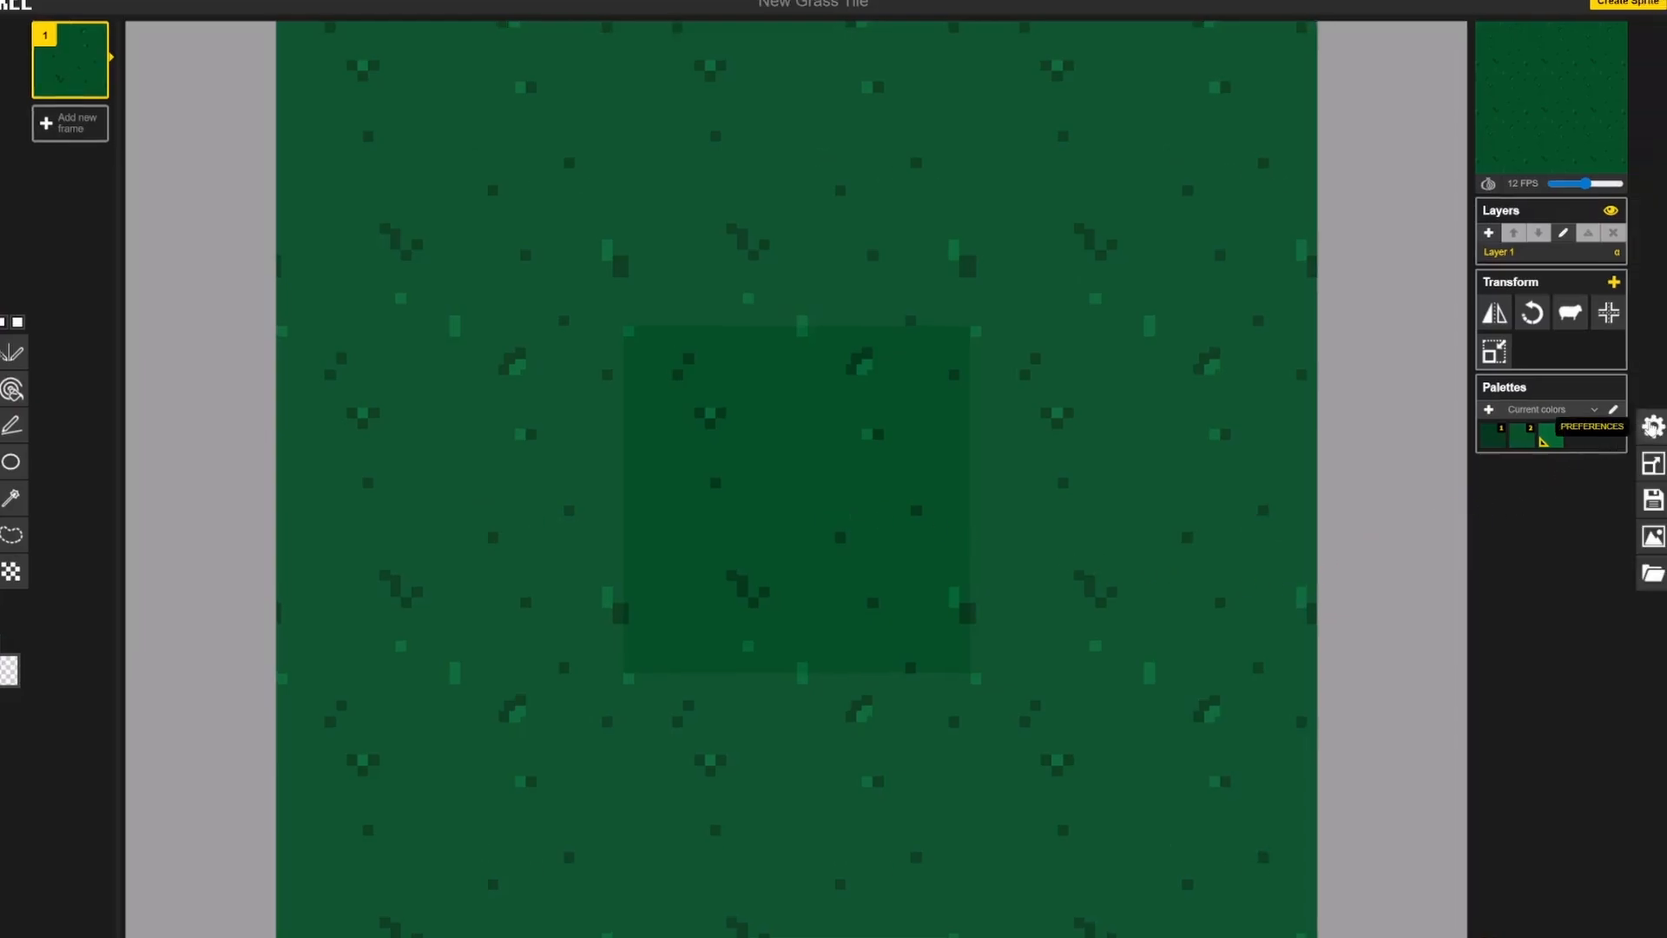
Step: Disable tile mode and enable a red grid with the smallest line size and the widest spacing
{"action": "left_click", "coordinate": [1653, 426]}
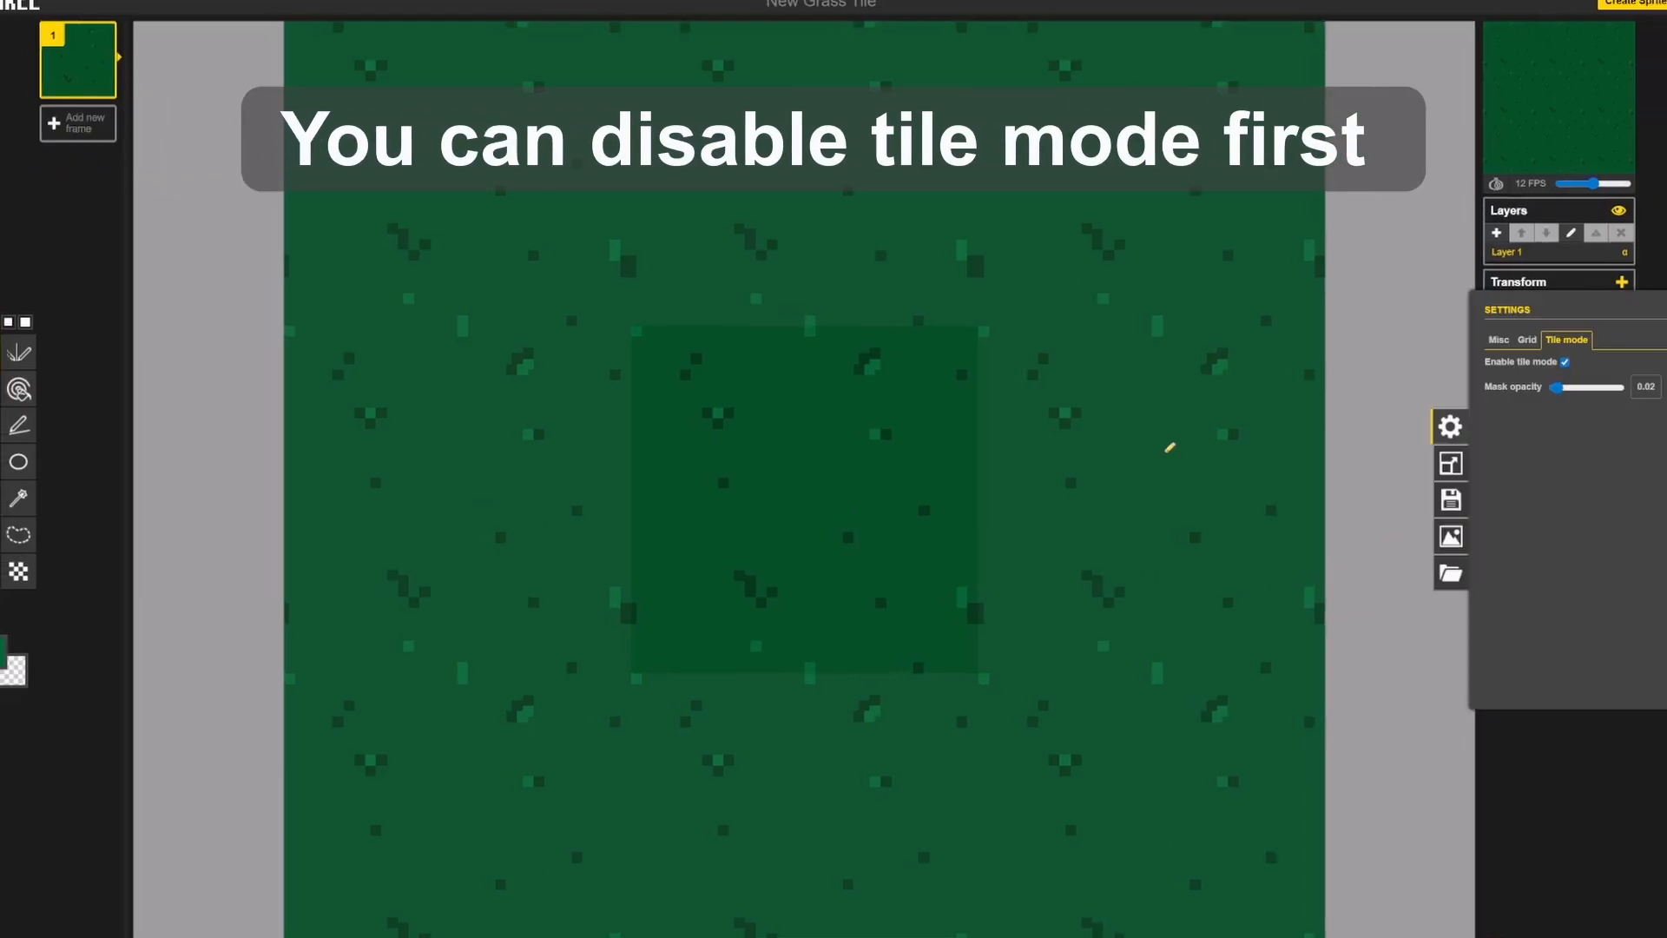
{"action": "left_click", "coordinate": [1568, 364]}
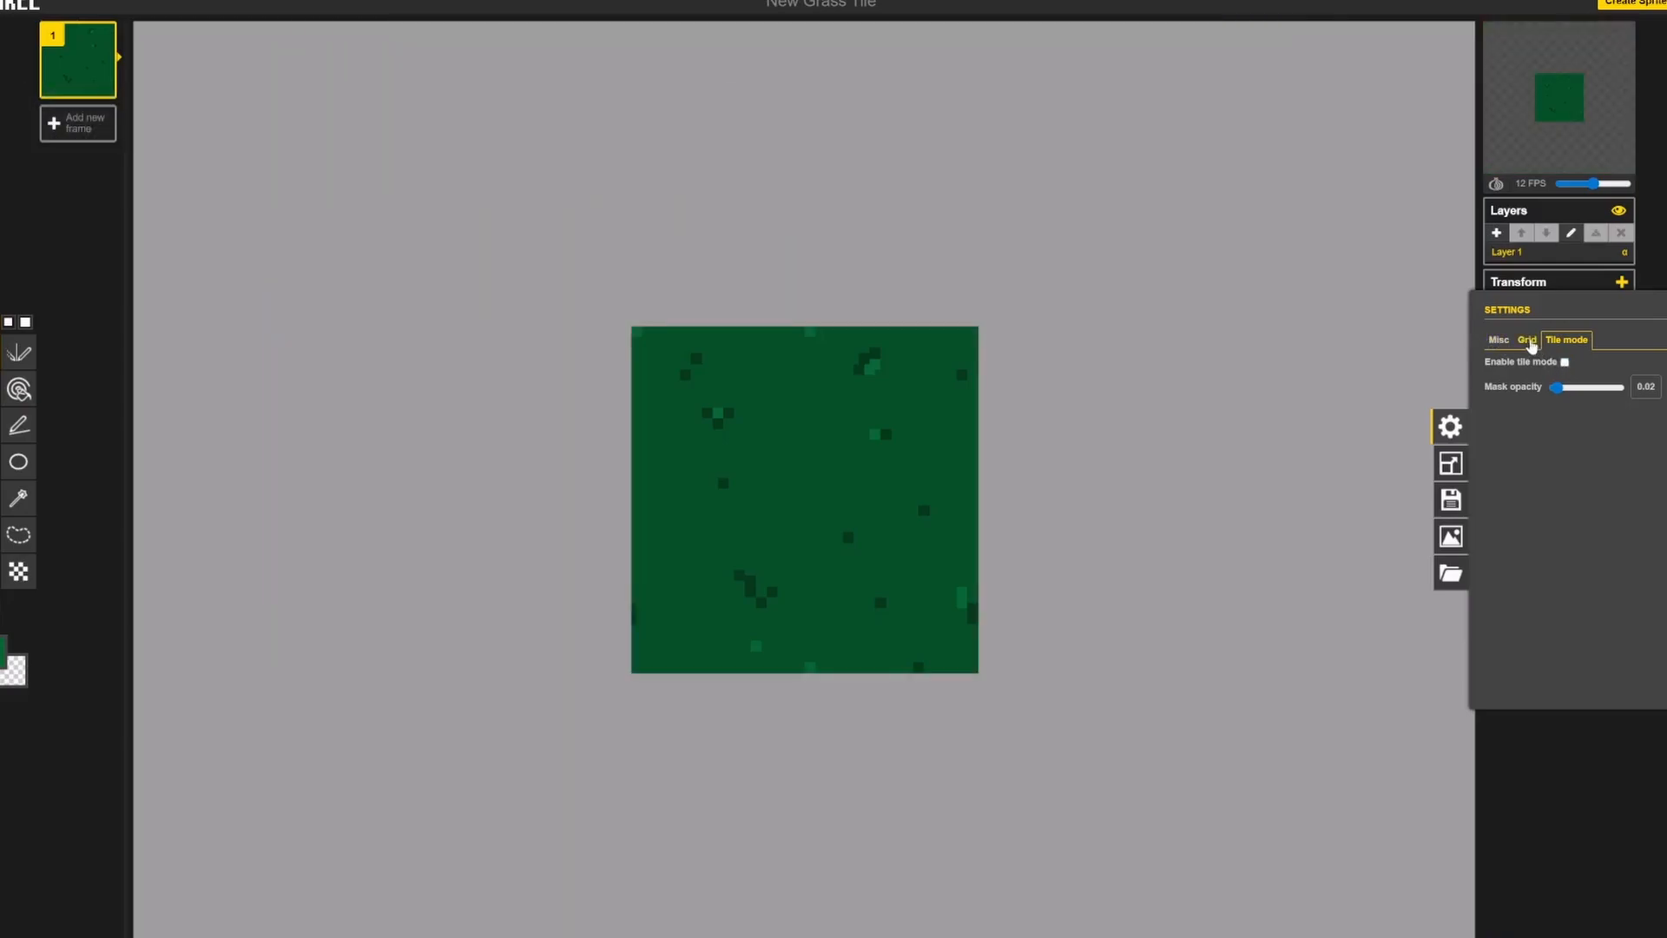
{"action": "left_click", "coordinate": [1527, 341]}
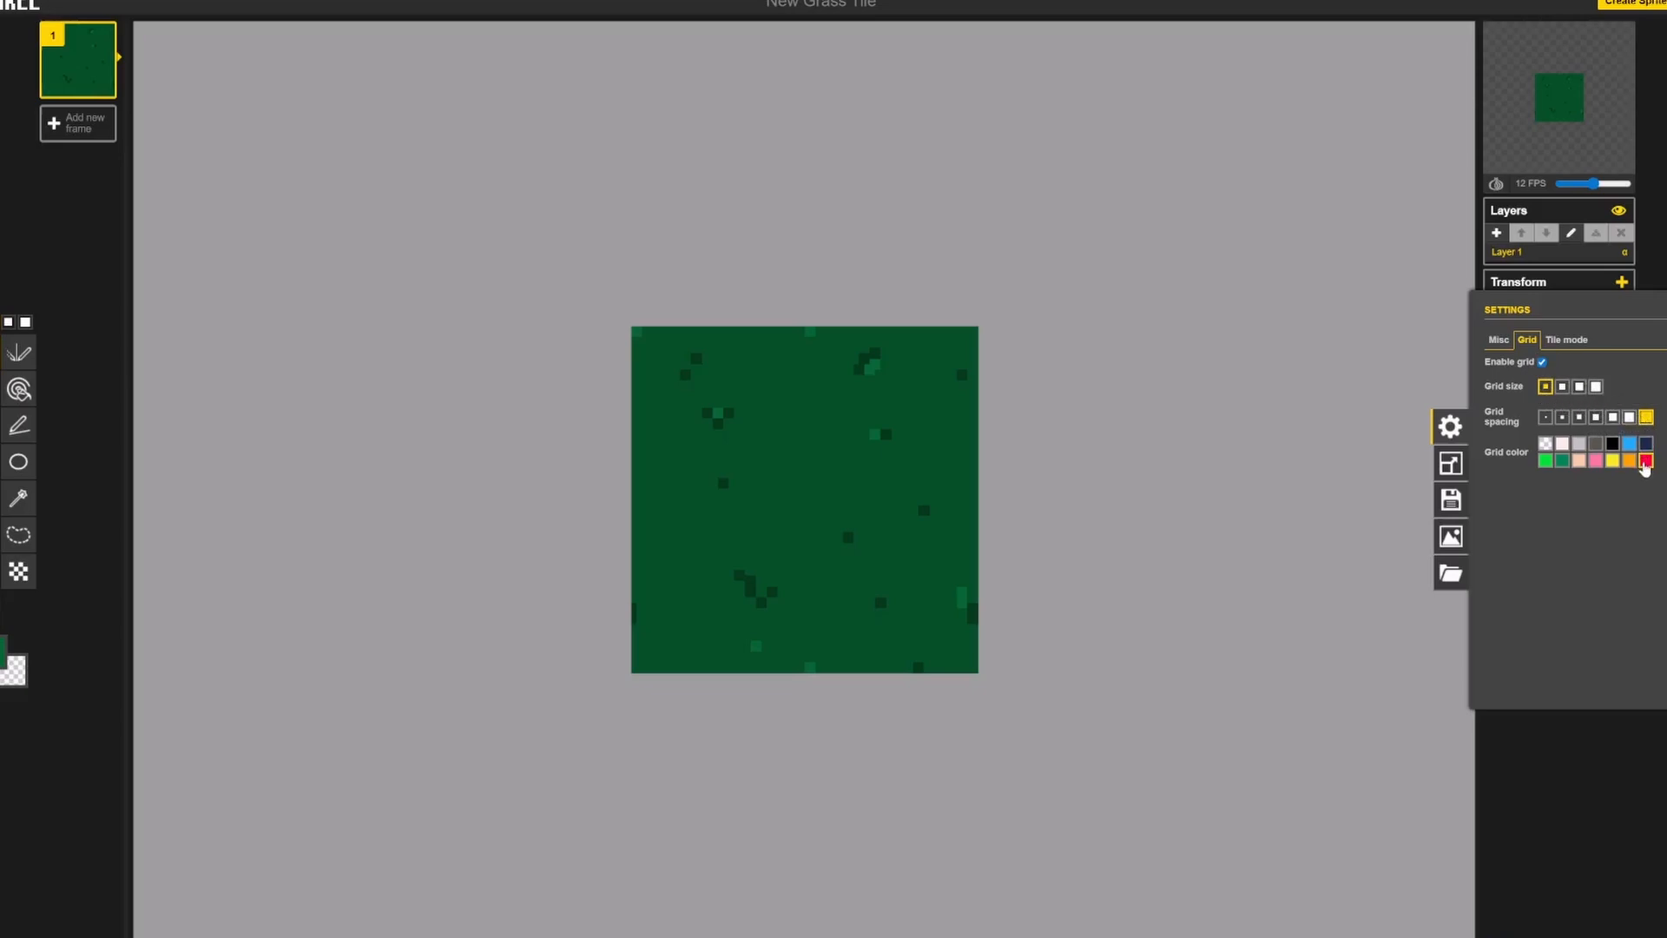
{"action": "left_click", "coordinate": [1369, 563]}
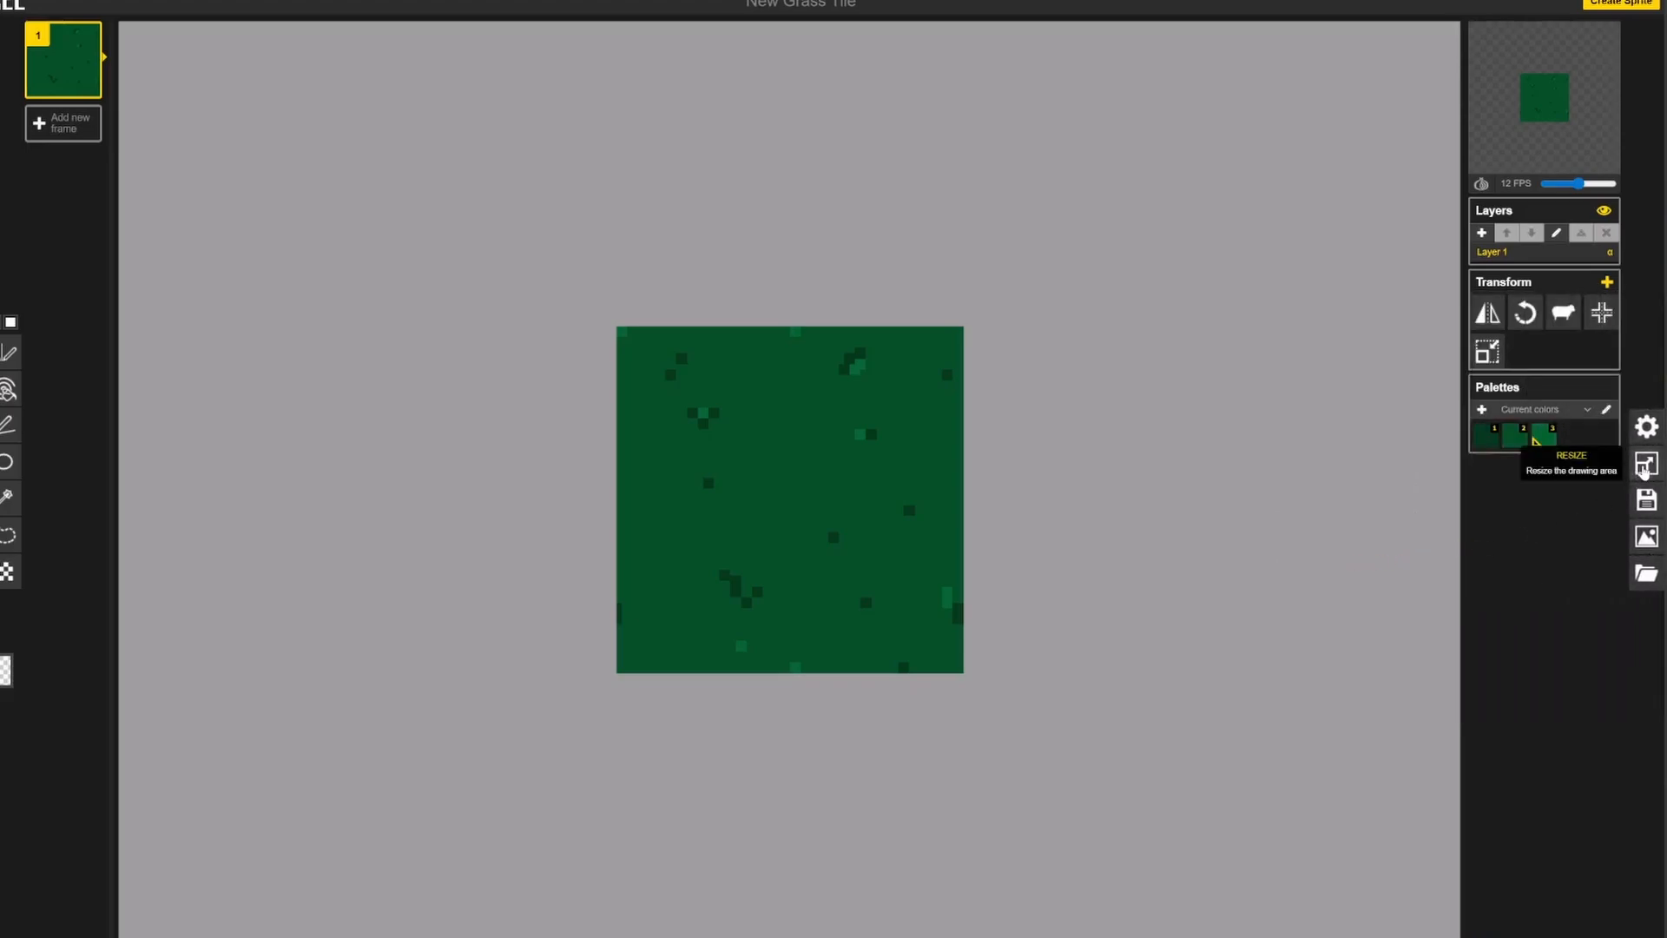
Step: Resize the canvas to 192 × 192 px with a centred anchor, without resizing the canvas content
{"action": "left_click", "coordinate": [1644, 467]}
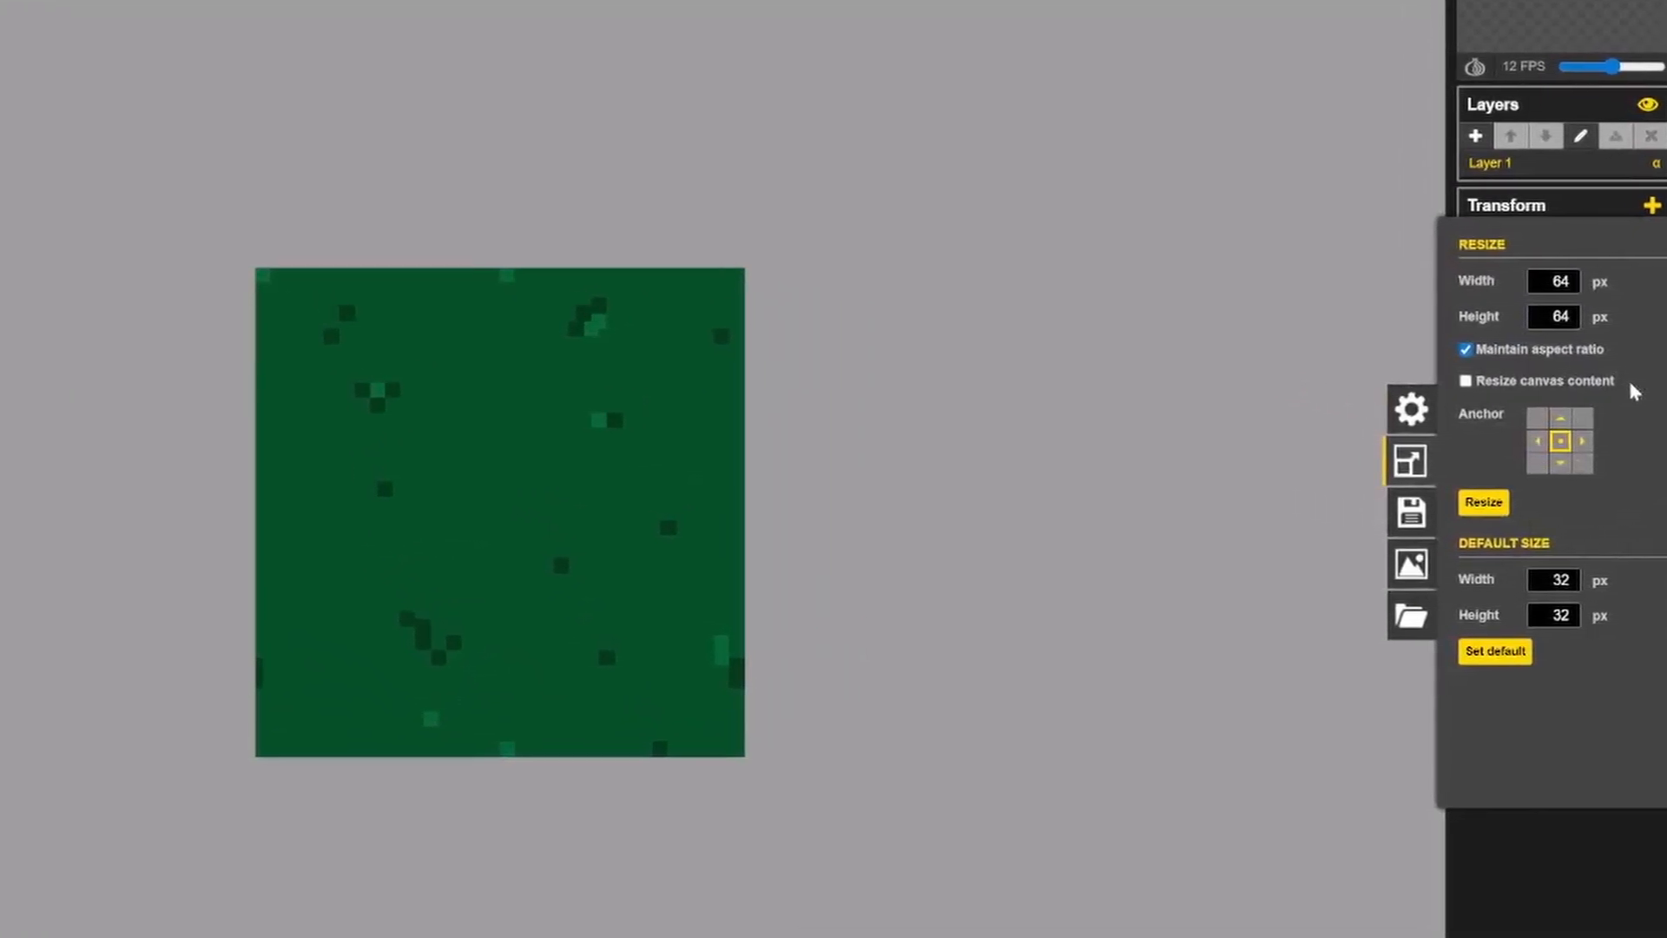
{"action": "double_click", "coordinate": [1573, 284]}
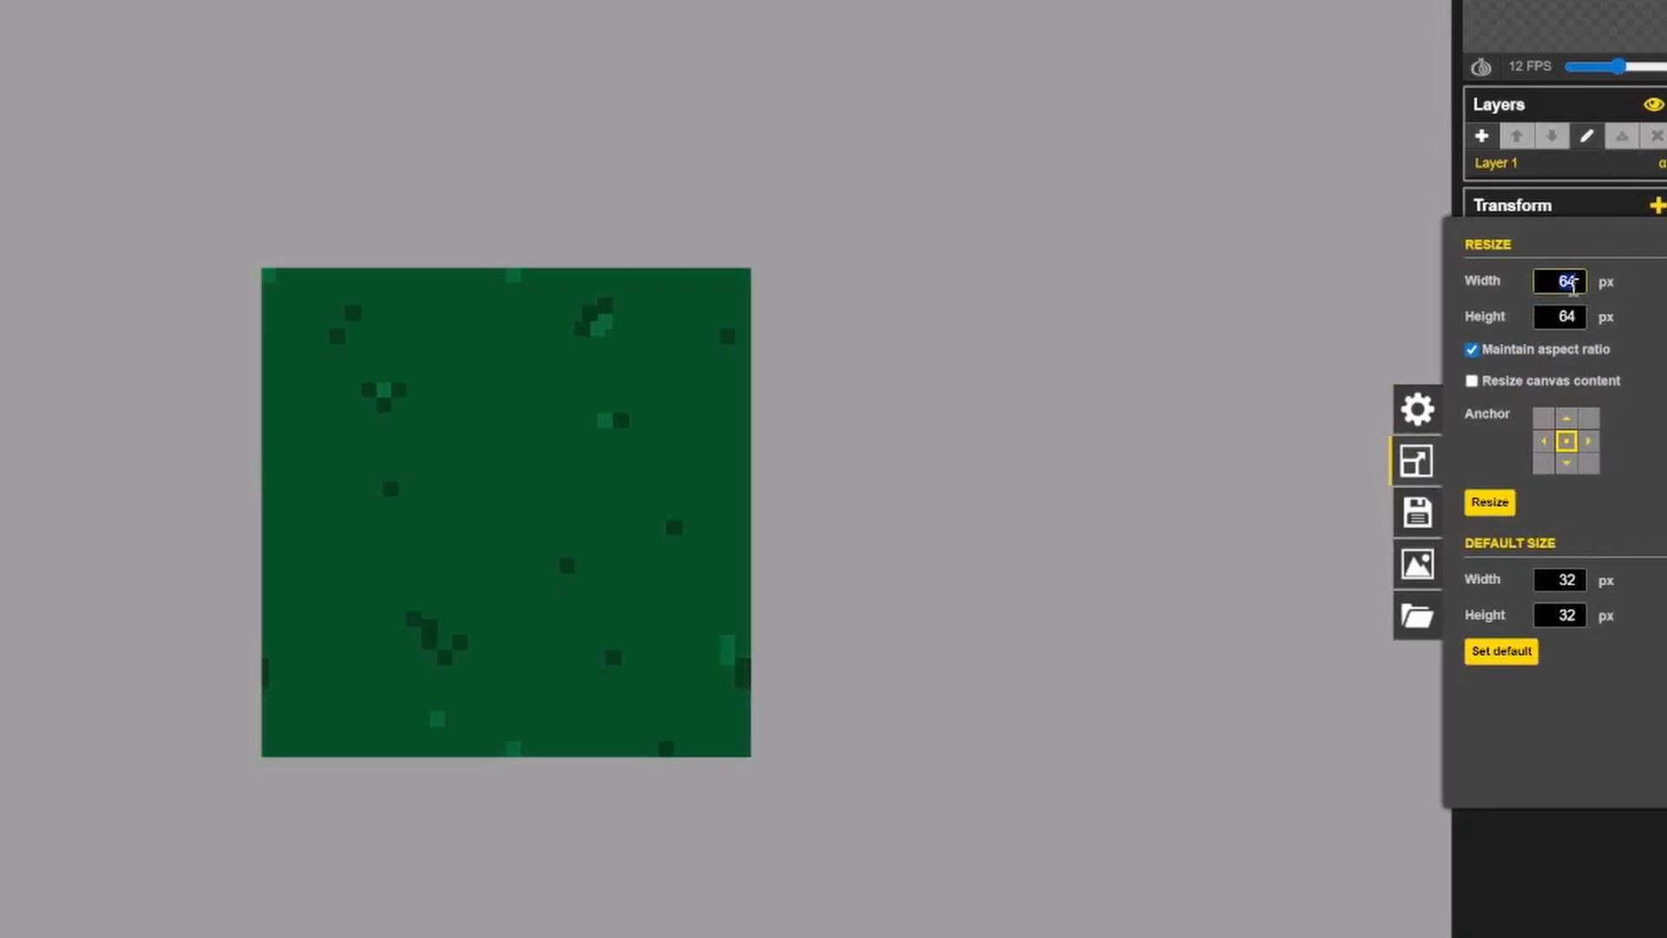
{"action": "type", "text": "100"}
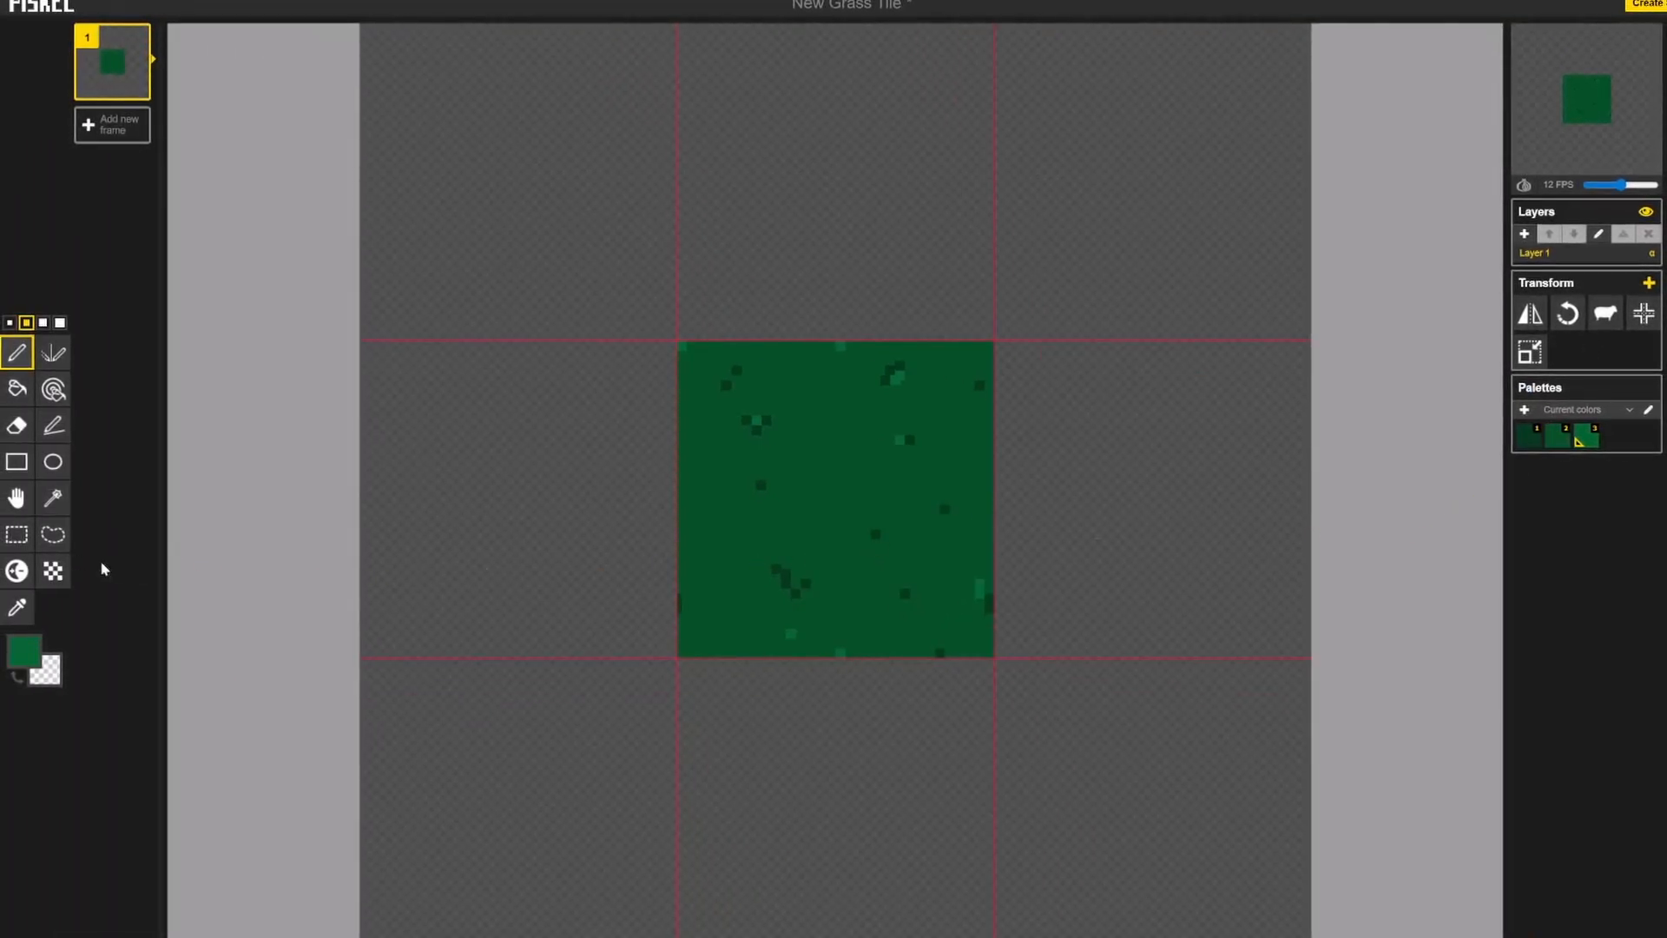
Step: Select the centre grass tile and paste copies of it into the surrounding grid cells to fill the 3 × 3 block
{"action": "left_click", "coordinate": [19, 534]}
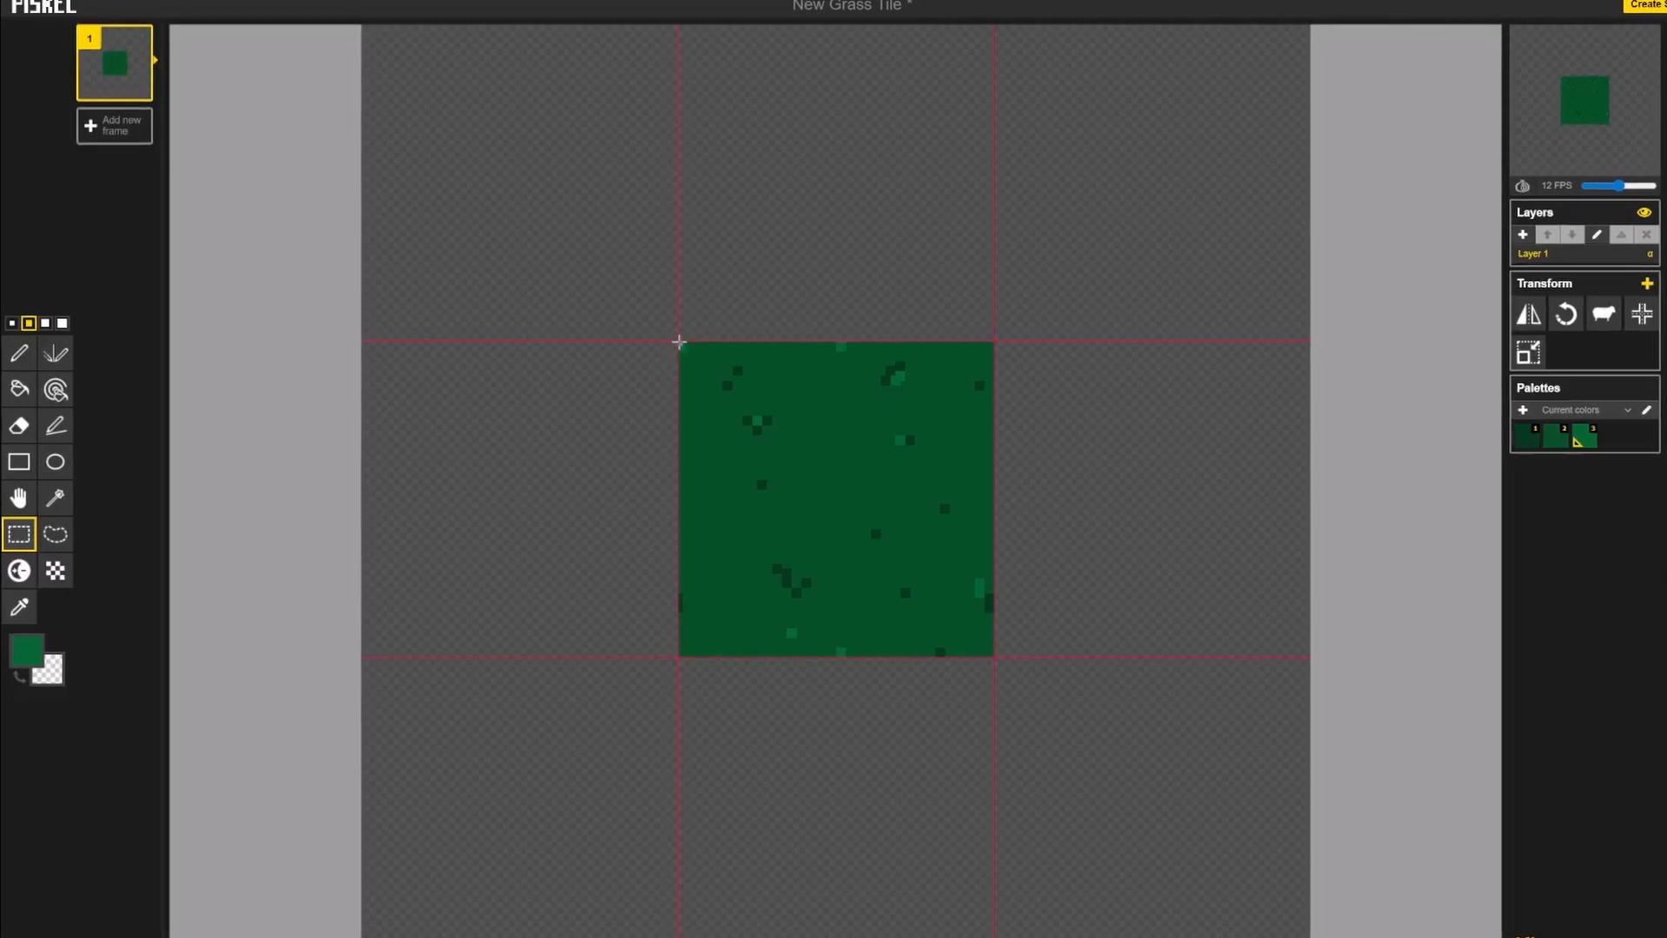
{"action": "left_click_drag", "start_coordinate": [679, 342], "coordinate": [991, 655]}
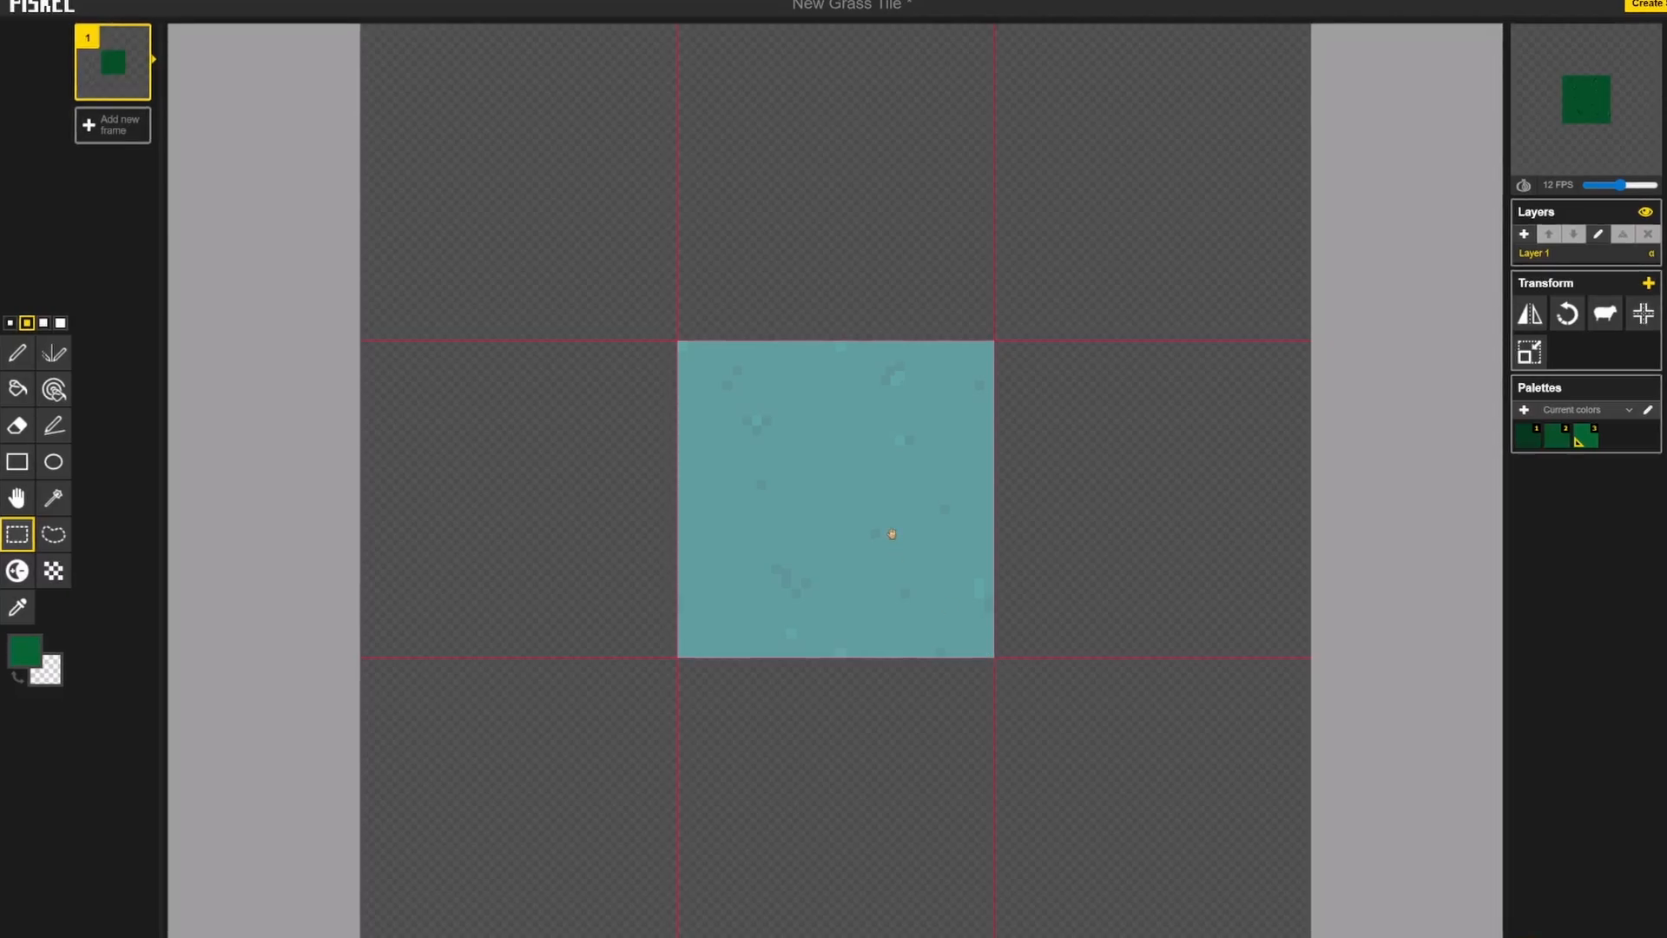
{"action": "left_click_drag", "start_coordinate": [892, 534], "coordinate": [1201, 543]}
{"action": "key", "text": "ctrl+v"}
{"action": "key", "text": "ctrl+v"}
{"action": "key", "text": "ctrl+v"}
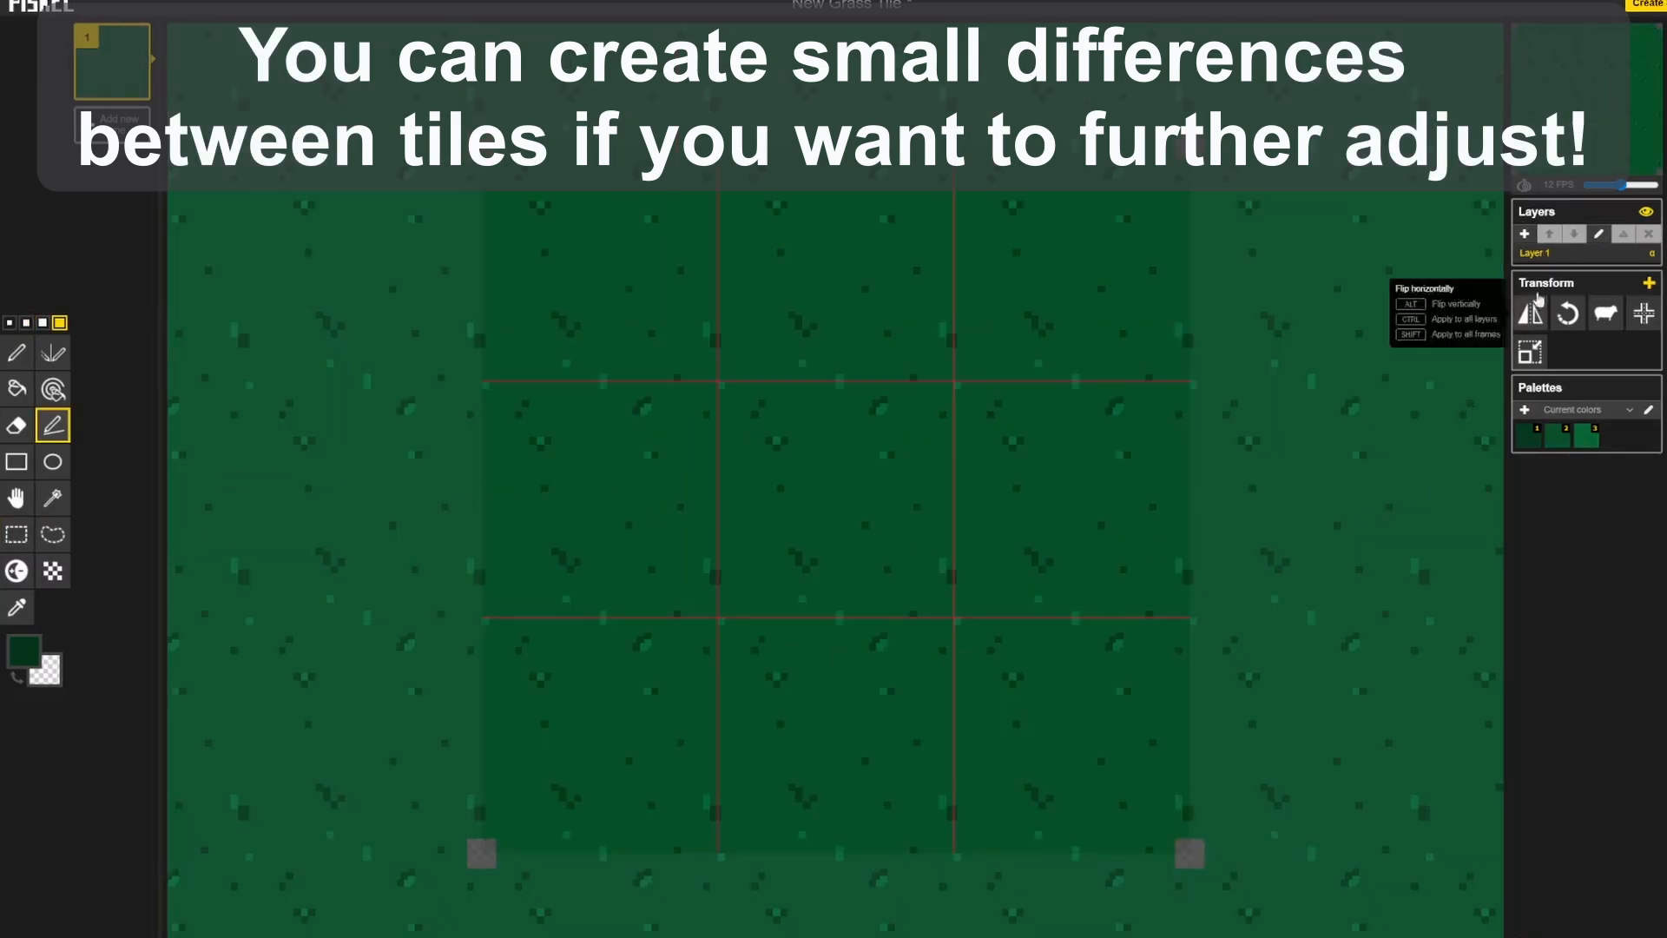
Step: Disable tile mode and draw a dark green border along the outer edges of the 3 × 3 block with the Stroke tool
{"action": "left_click", "coordinate": [1659, 426]}
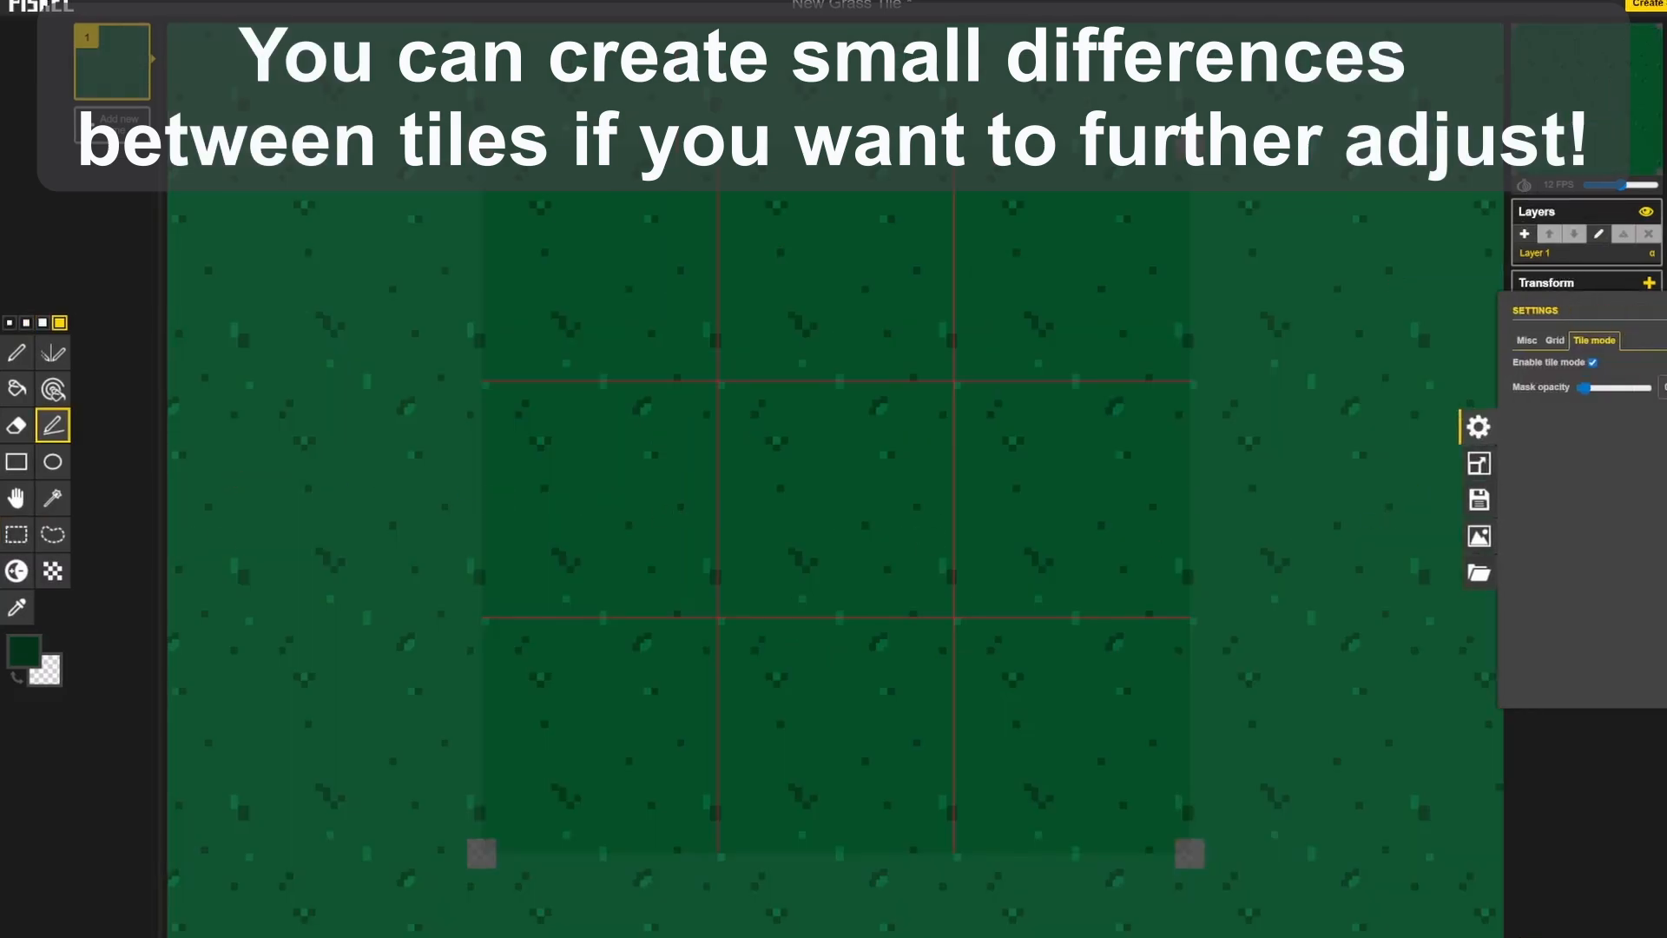
{"action": "left_click", "coordinate": [1593, 362]}
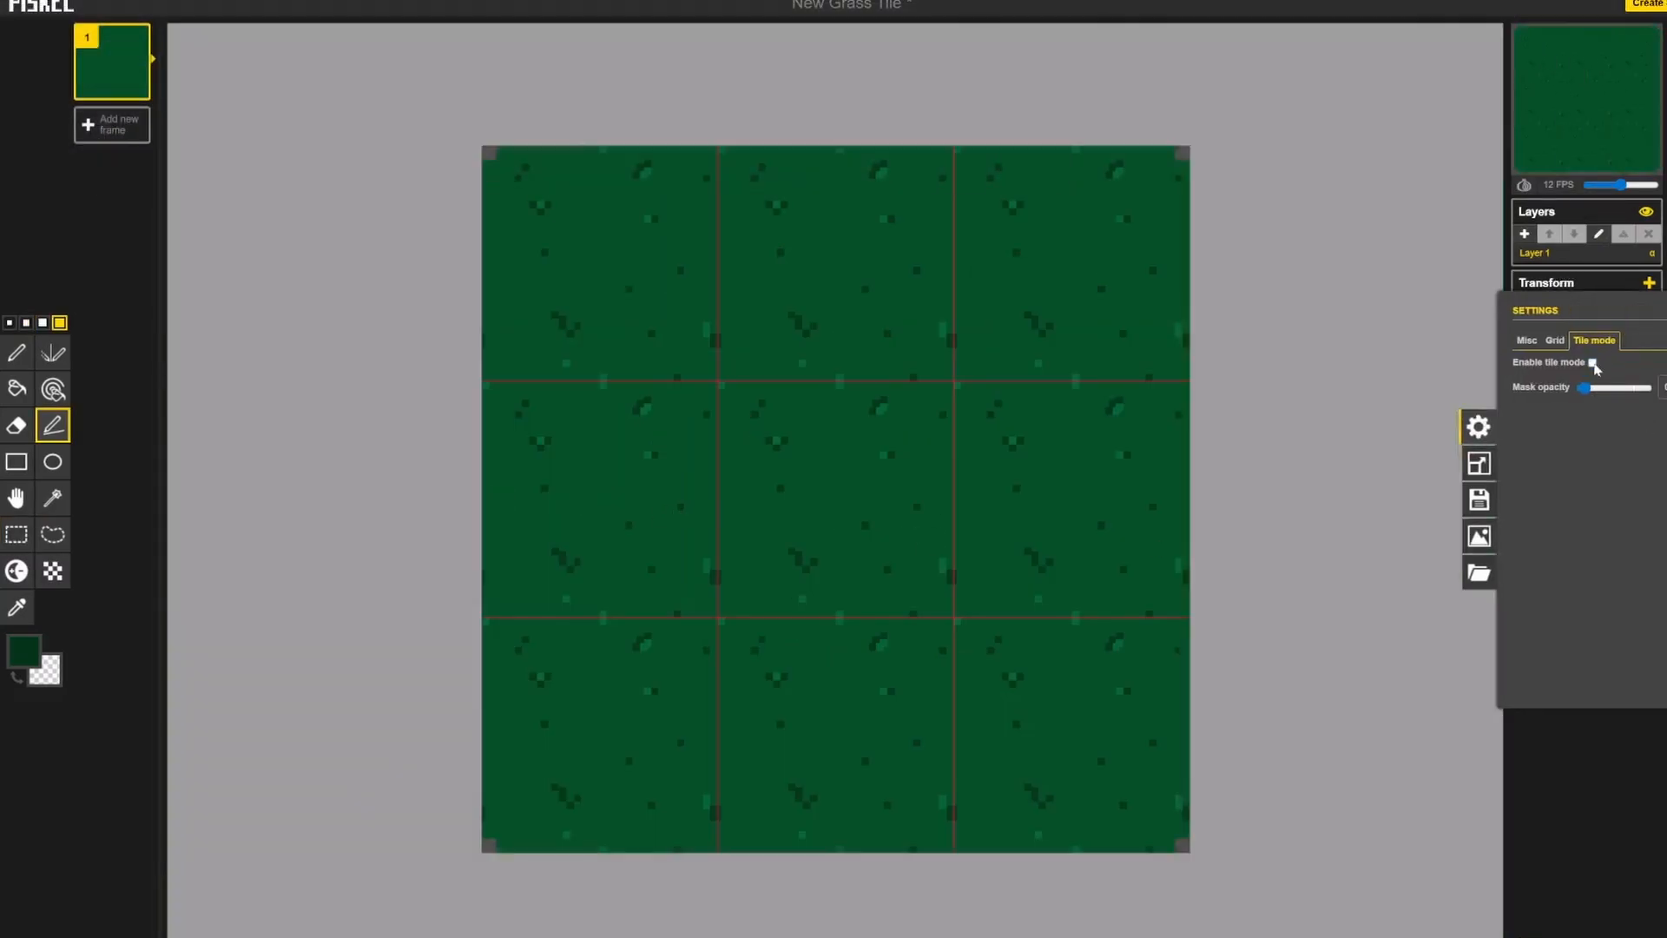
{"action": "left_click", "coordinate": [54, 425]}
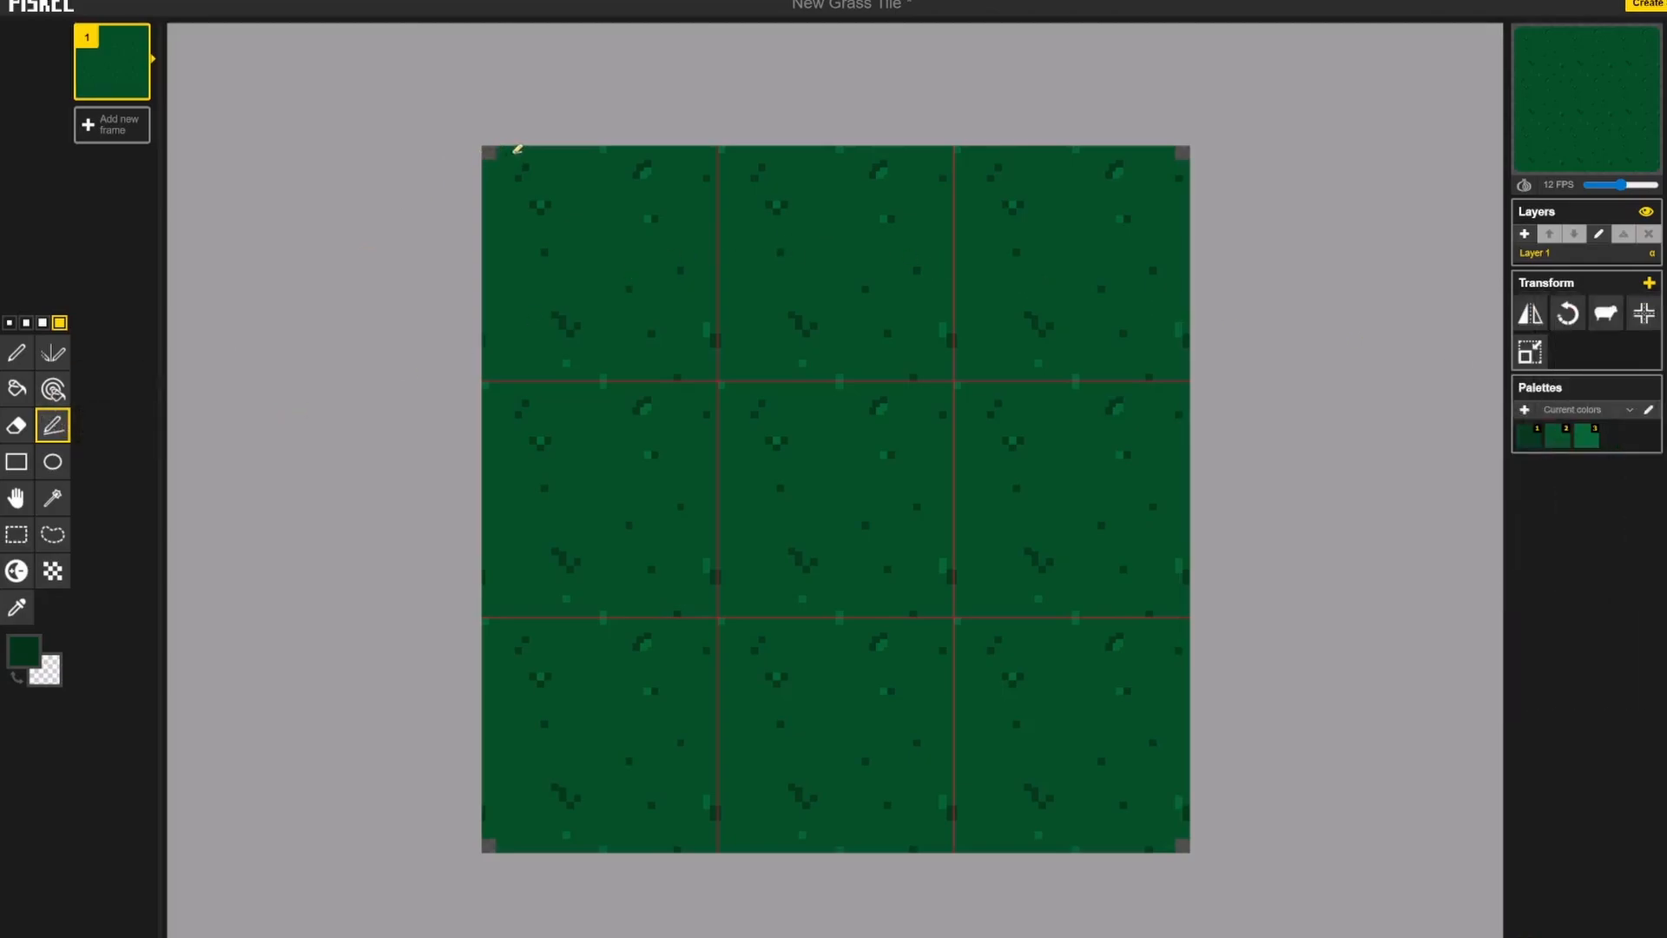
{"action": "mouse_move", "coordinate": [517, 149]}
{"action": "left_mouse_down"}
{"action": "mouse_move", "coordinate": [1186, 159]}
{"action": "mouse_move", "coordinate": [1178, 835]}
{"action": "mouse_move", "coordinate": [506, 841]}
{"action": "mouse_move", "coordinate": [491, 770]}
{"action": "mouse_move", "coordinate": [496, 167]}
{"action": "left_mouse_up"}
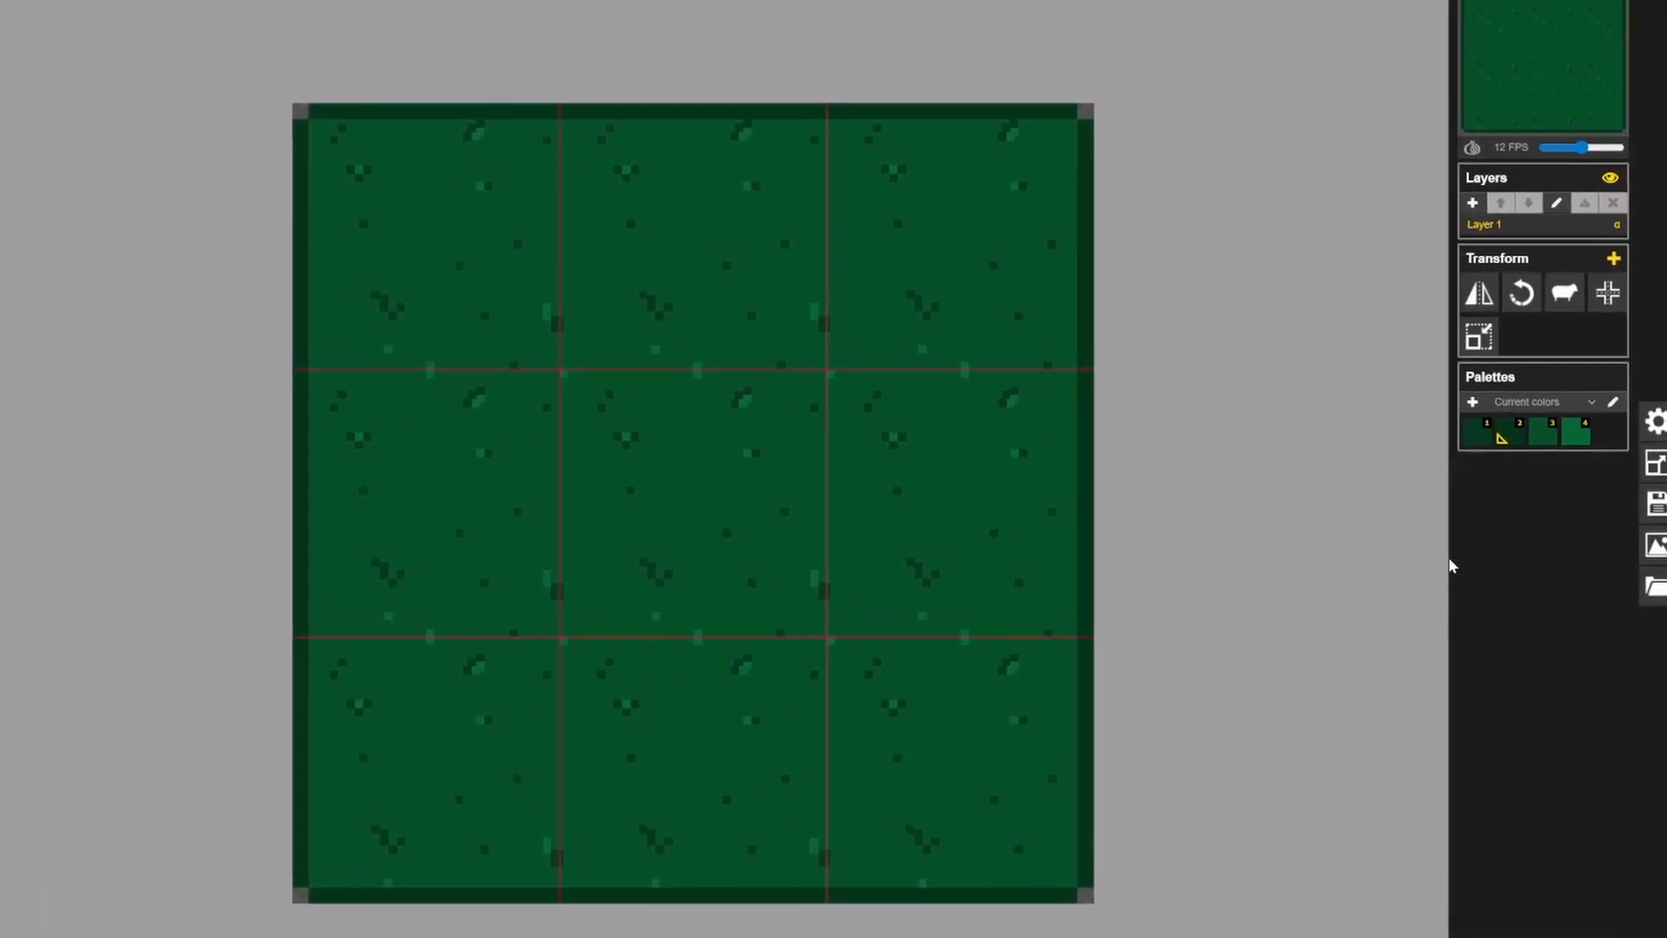
Step: Resize the canvas to 256 × 256 px with a centred anchor, without resizing the canvas content
{"action": "left_click", "coordinate": [1643, 467]}
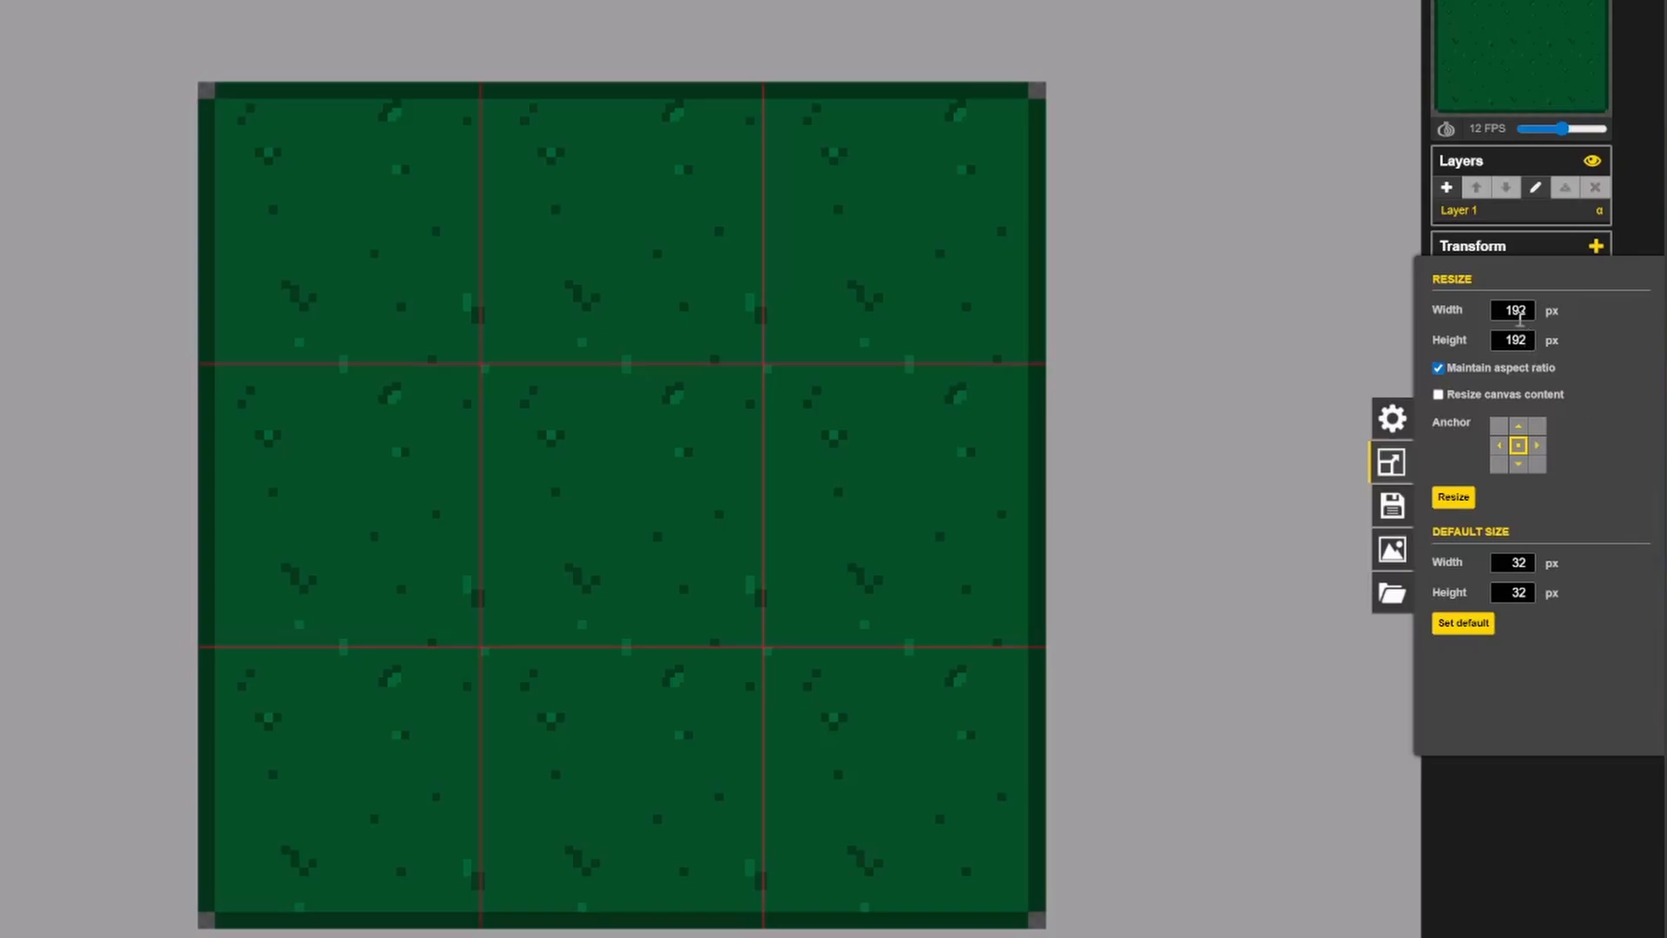
{"action": "double_click", "coordinate": [1519, 317]}
{"action": "type", "text": "256"}
{"action": "left_click", "coordinate": [1452, 498]}
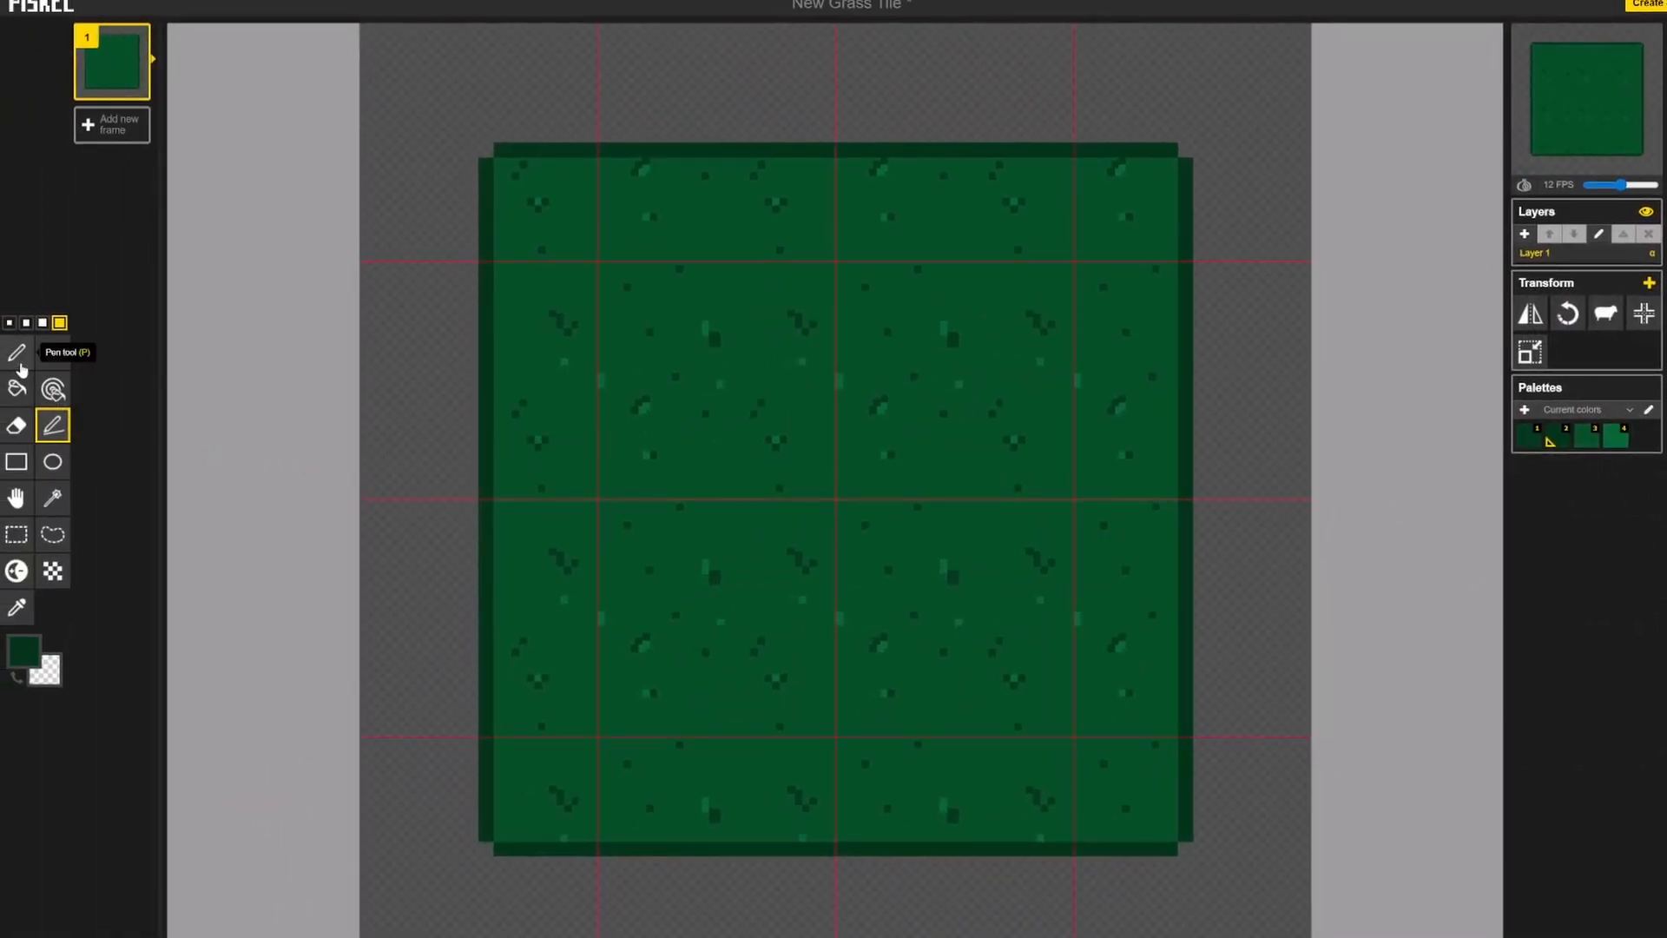
Step: Move the whole bordered 3 × 3 block into the upper-left corner of the canvas, aligned to the grid
{"action": "left_click", "coordinate": [17, 534]}
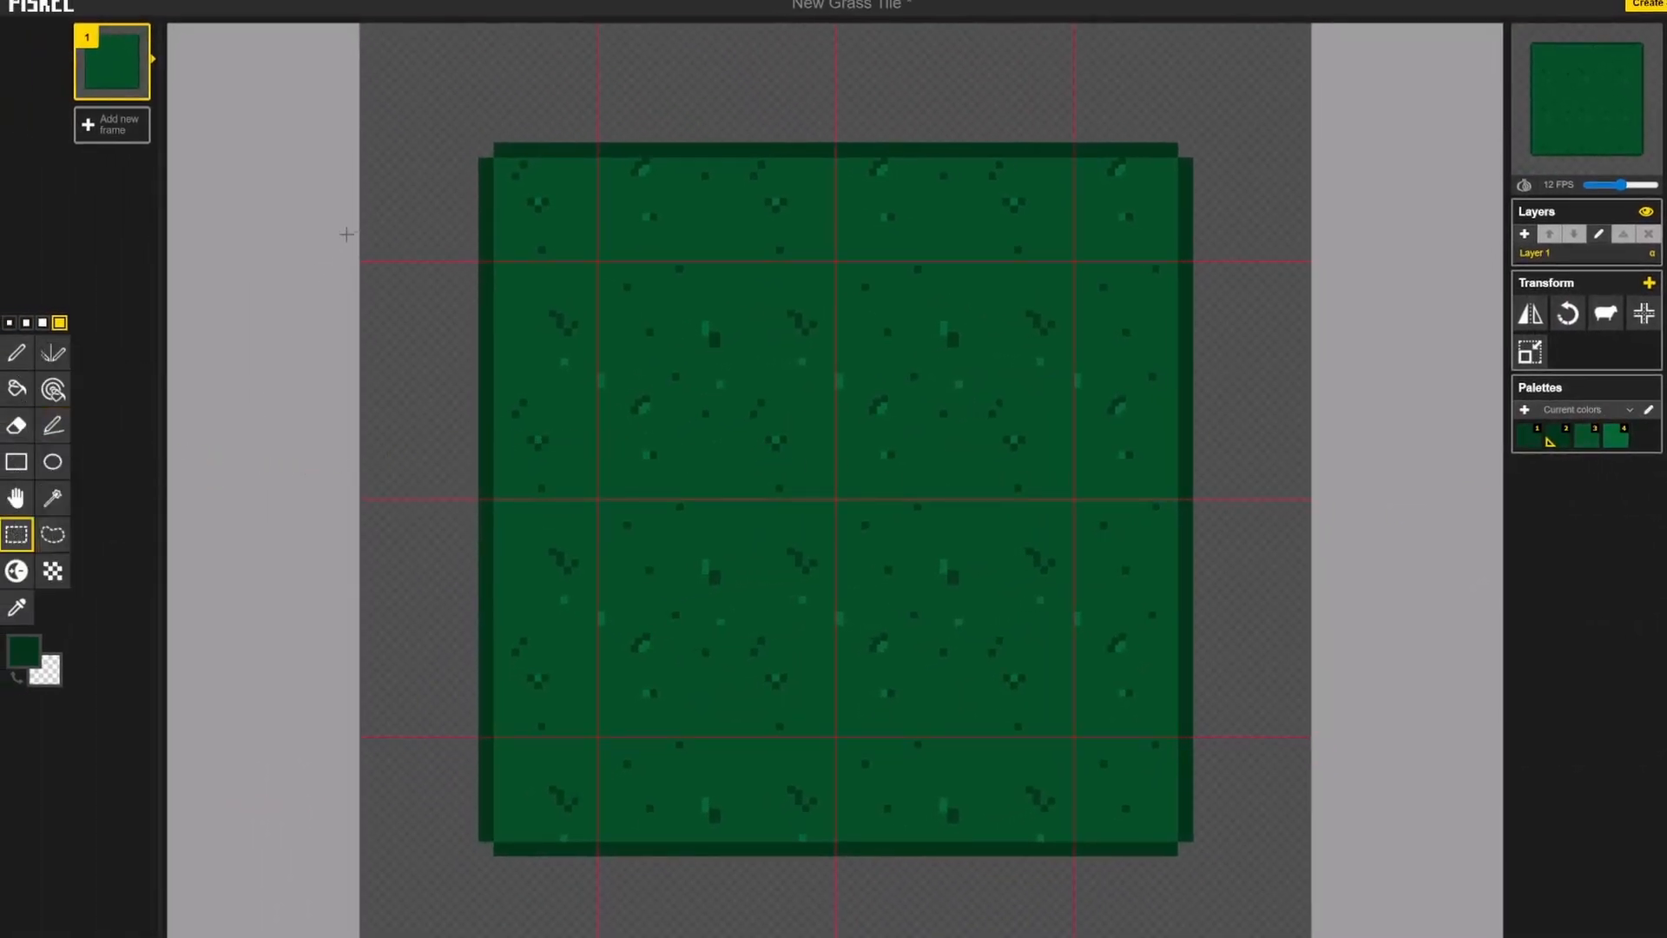
{"action": "key", "text": "ctrl+a"}
{"action": "key", "text": "ctrl+x"}
{"action": "left_click_drag", "start_coordinate": [755, 438], "coordinate": [642, 321]}
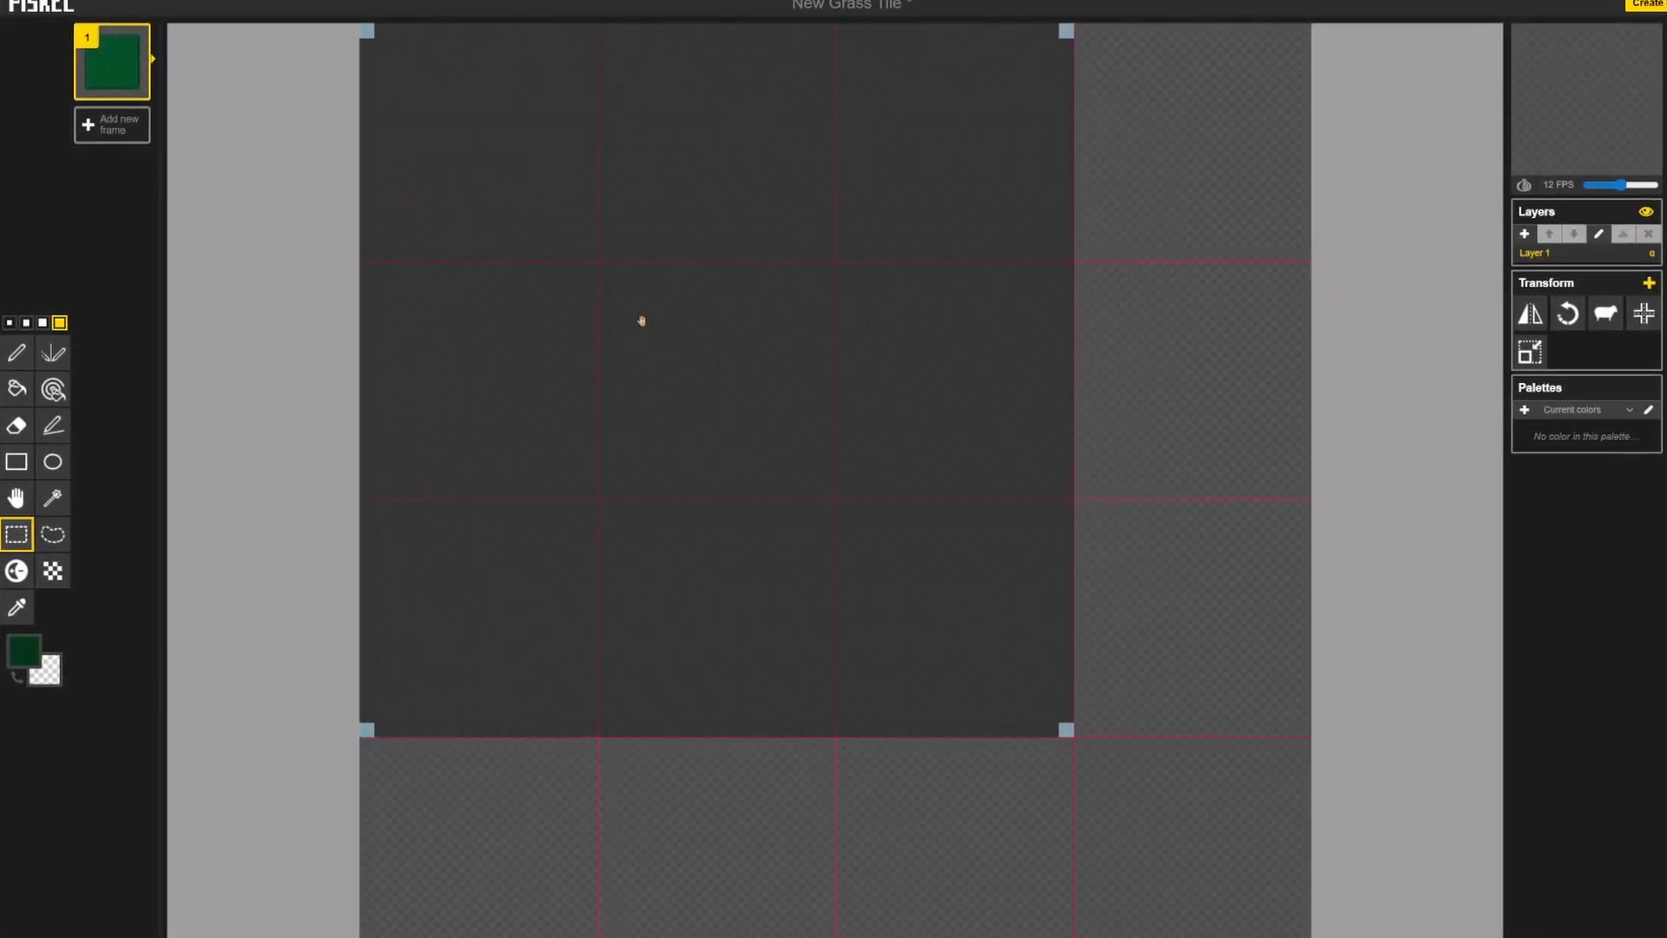
{"action": "key", "text": "ctrl+z"}
Step: Build the fourth column, fourth row and lower-right corner tile from copies of the block's outer half-tile strips
{"action": "left_click_drag", "start_coordinate": [948, 31], "coordinate": [1066, 727]}
{"action": "left_click_drag", "start_coordinate": [1053, 578], "coordinate": [1292, 581]}
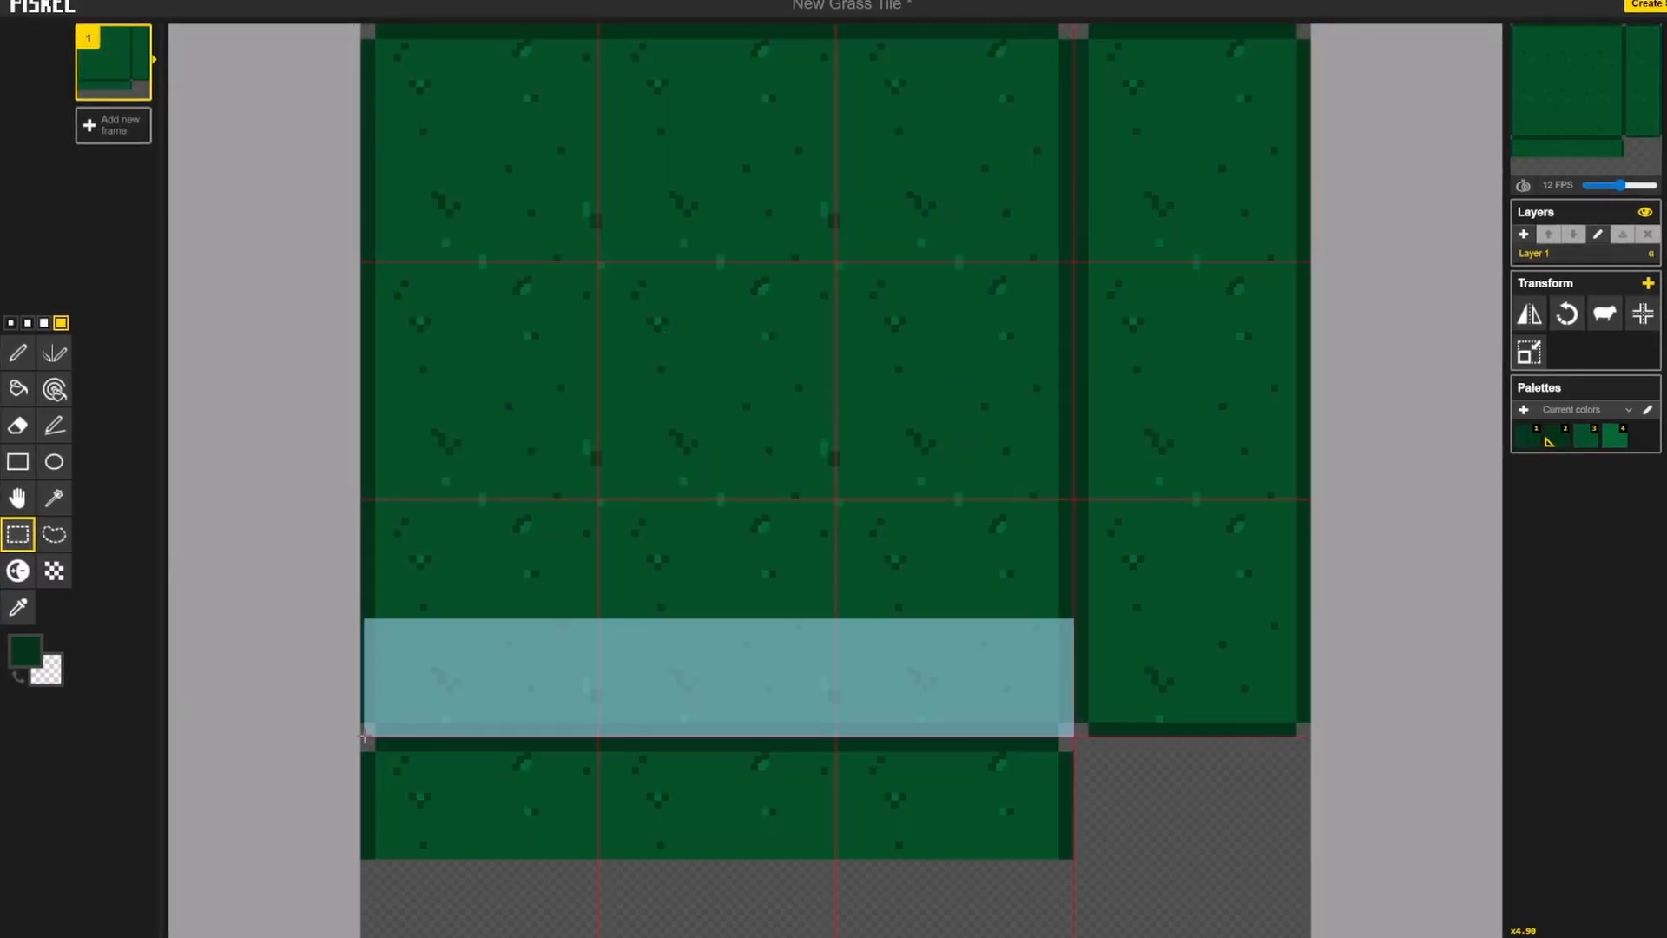
{"action": "left_click_drag", "start_coordinate": [551, 653], "coordinate": [566, 886]}
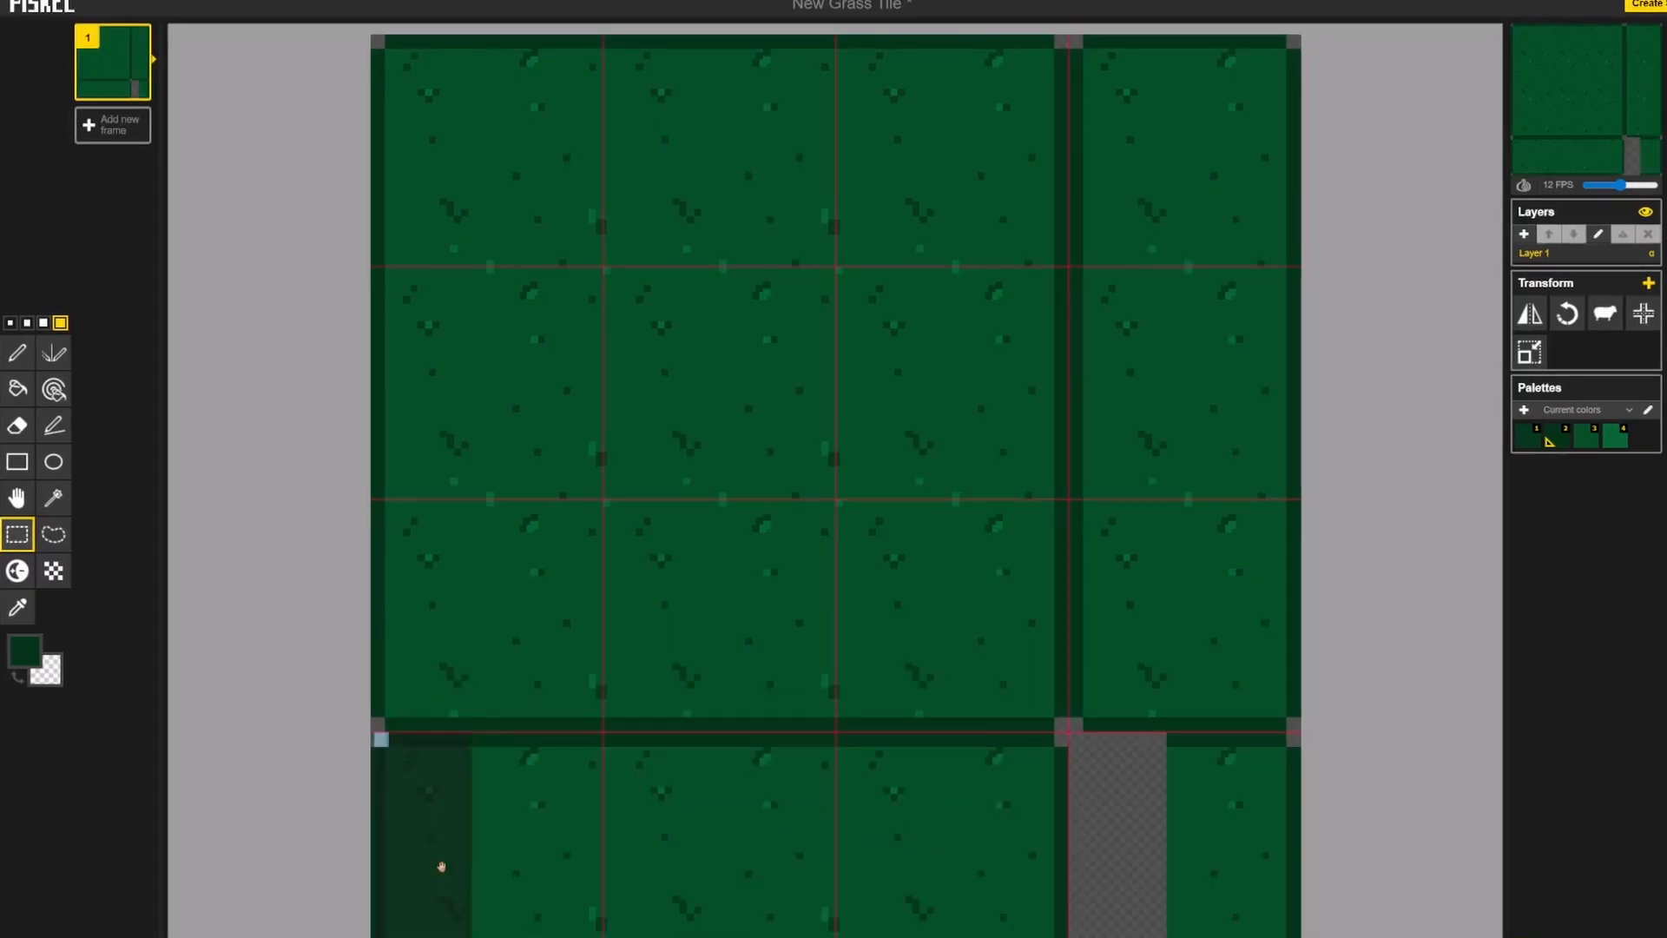
{"action": "left_click_drag", "start_coordinate": [441, 867], "coordinate": [1122, 865]}
{"action": "key", "text": "ctrl+v"}
{"action": "left_click", "coordinate": [1246, 830]}
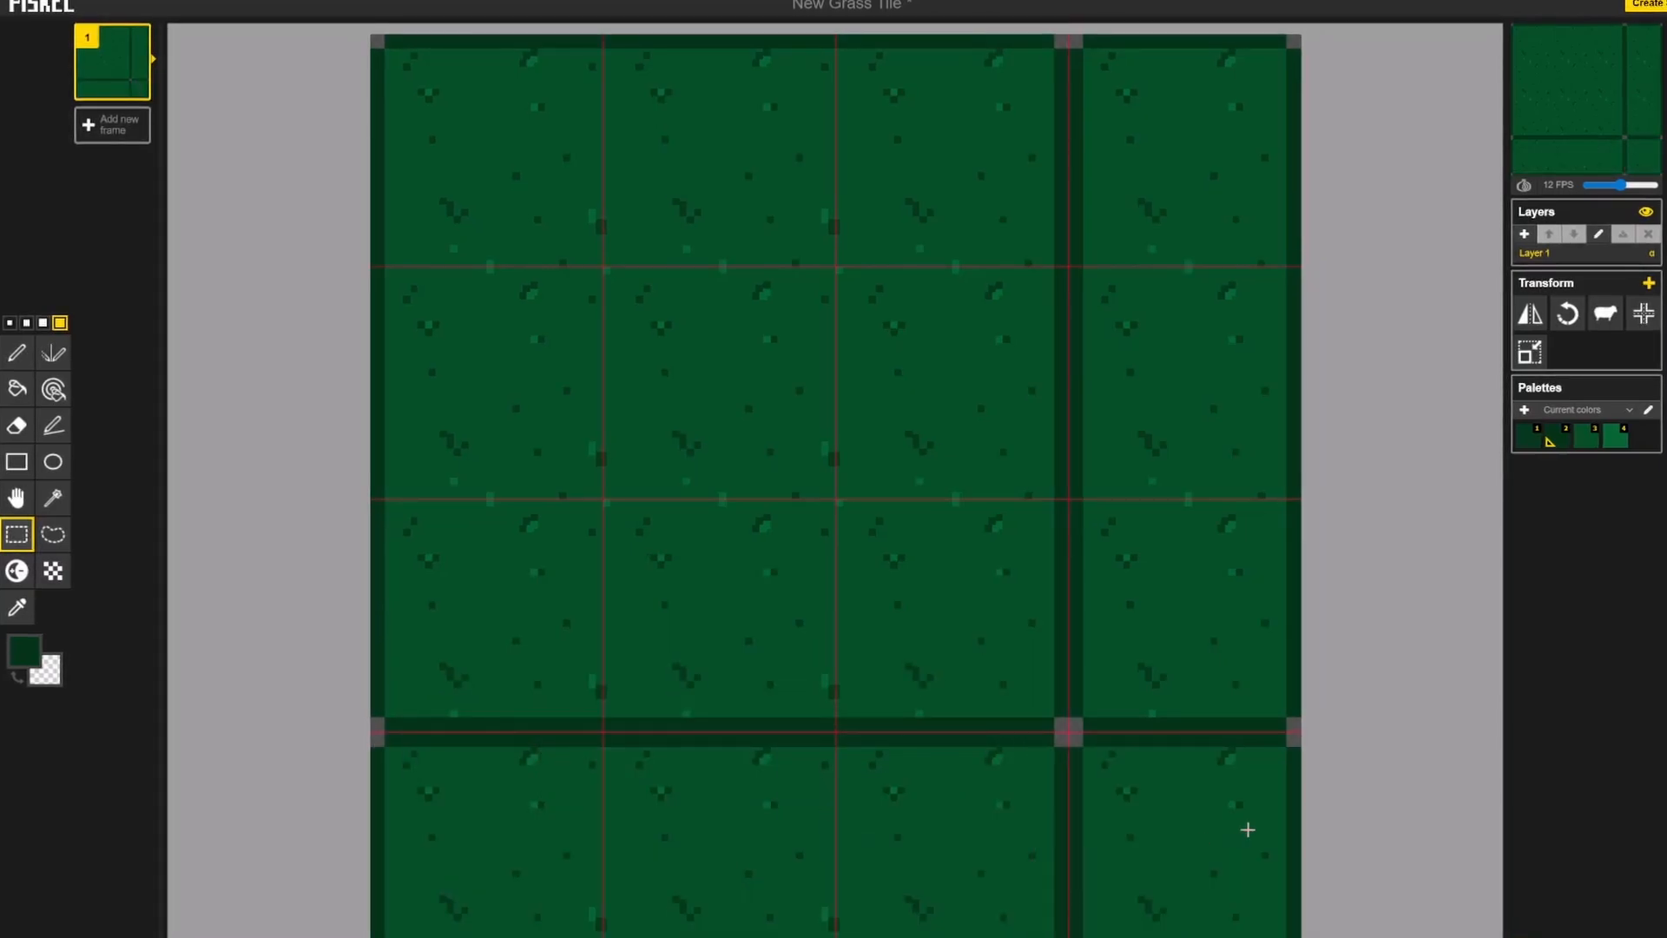
{"action": "scroll", "coordinate": [1375, 504], "scroll_direction": "down", "scroll_amount": 1}
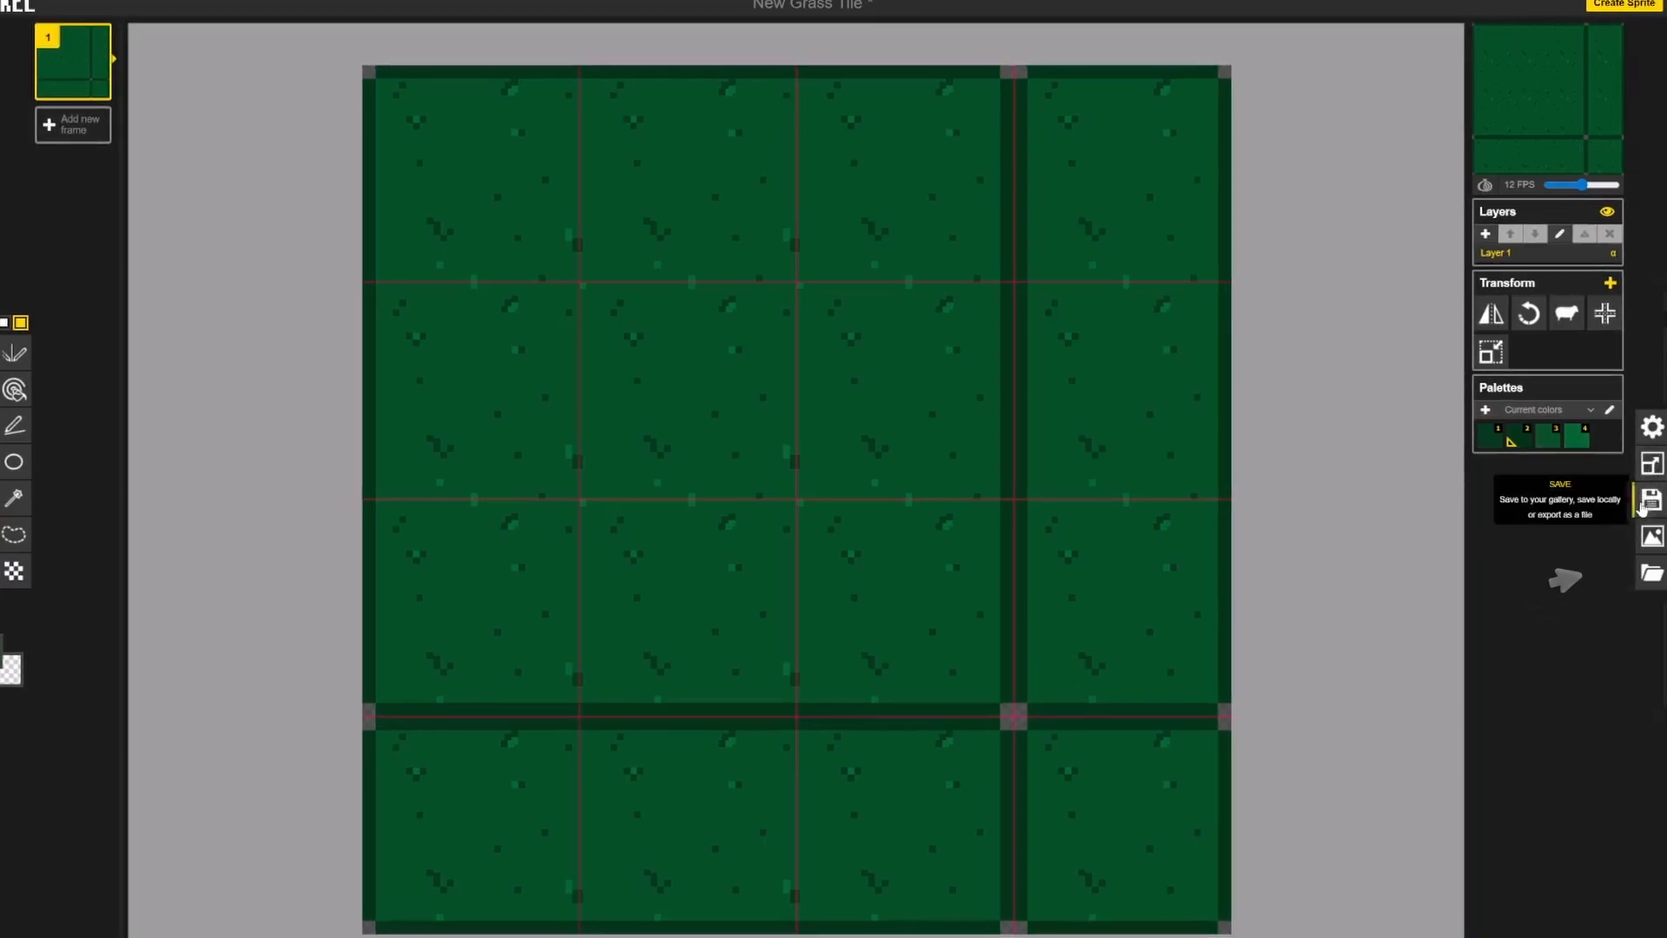
Step: Save the New Grass Tile sprite as a .piskel file and export it as a 256 × 256 px PNG spritesheet
{"action": "left_click", "coordinate": [1644, 504]}
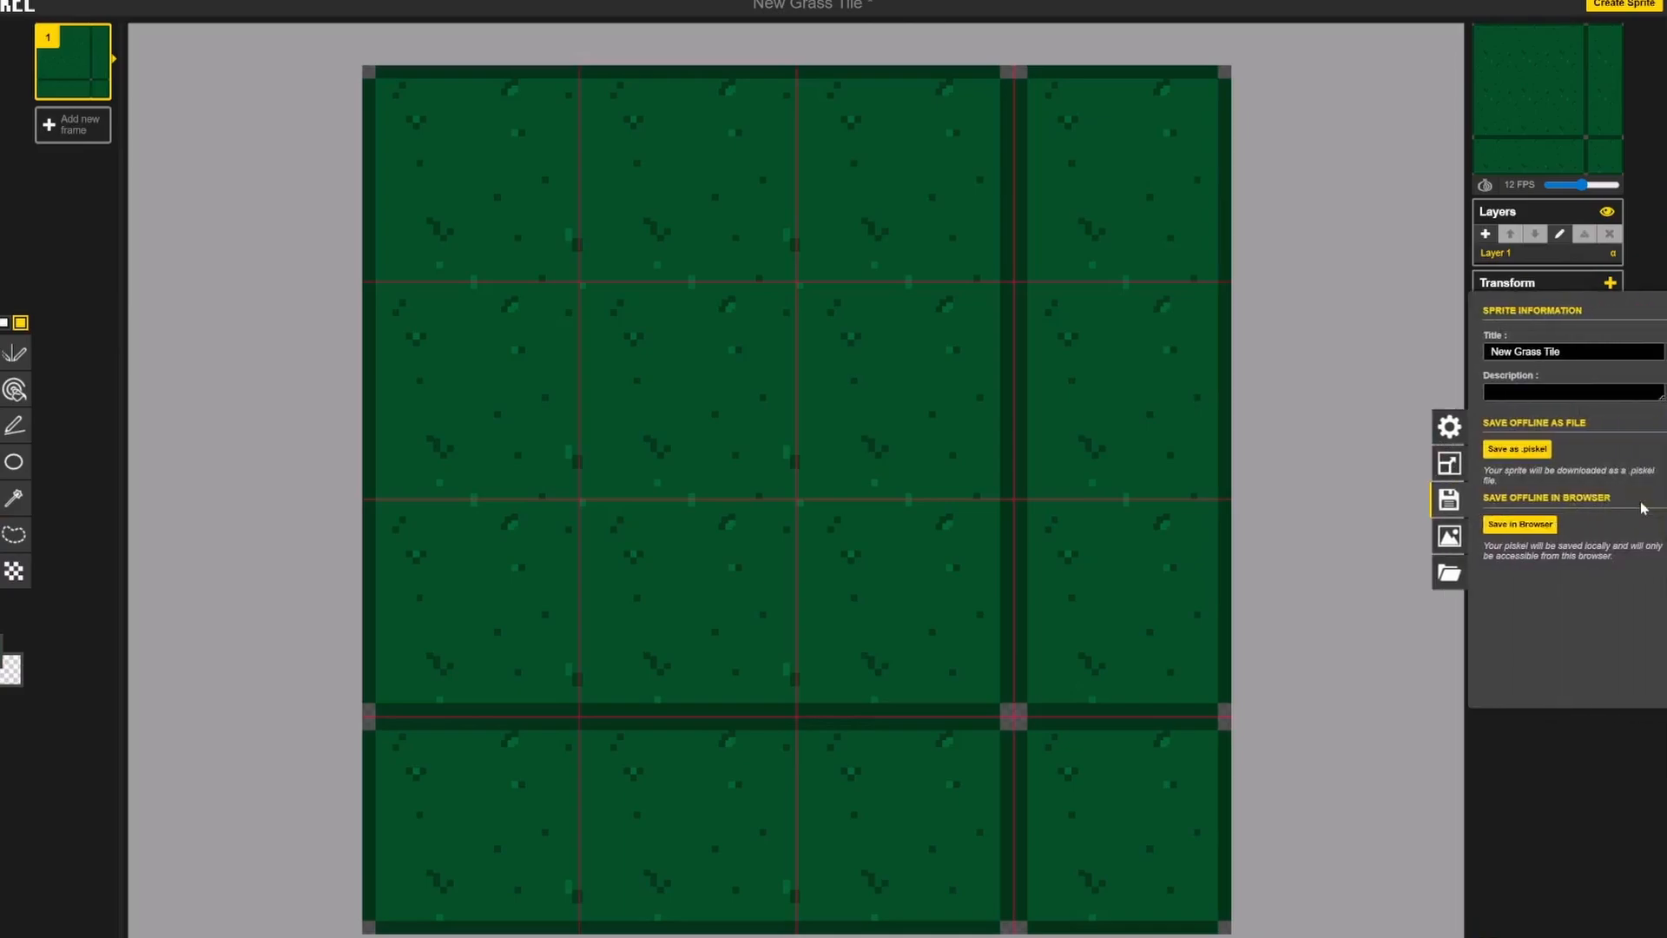
{"action": "left_click", "coordinate": [1561, 349]}
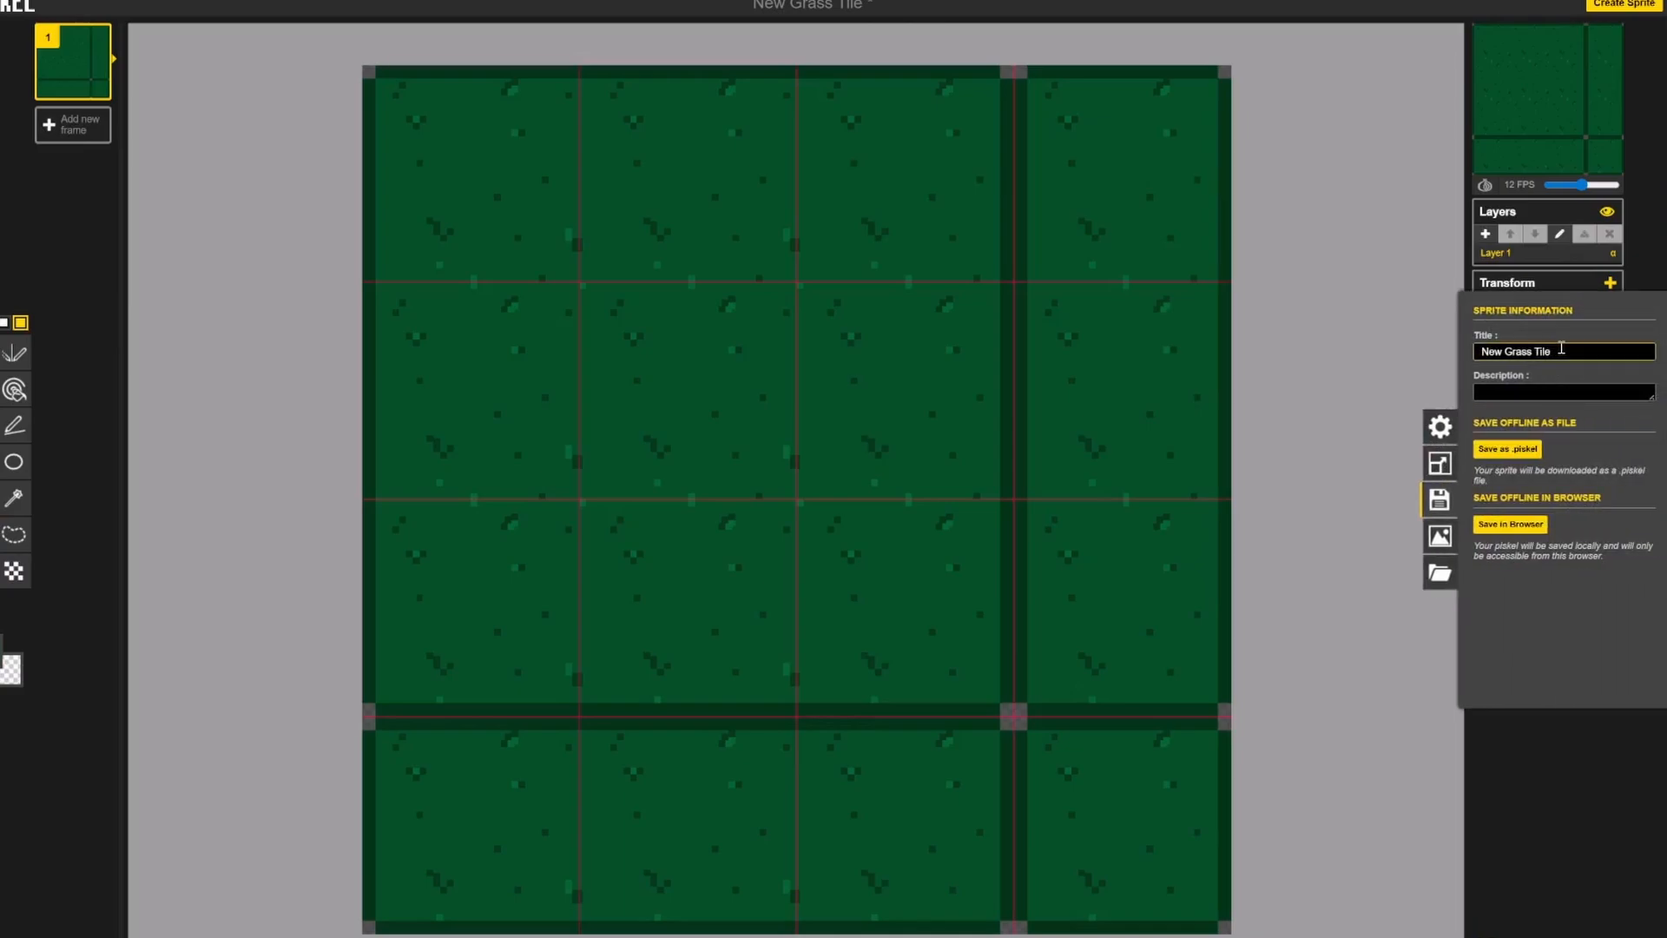
{"action": "left_click", "coordinate": [1509, 449]}
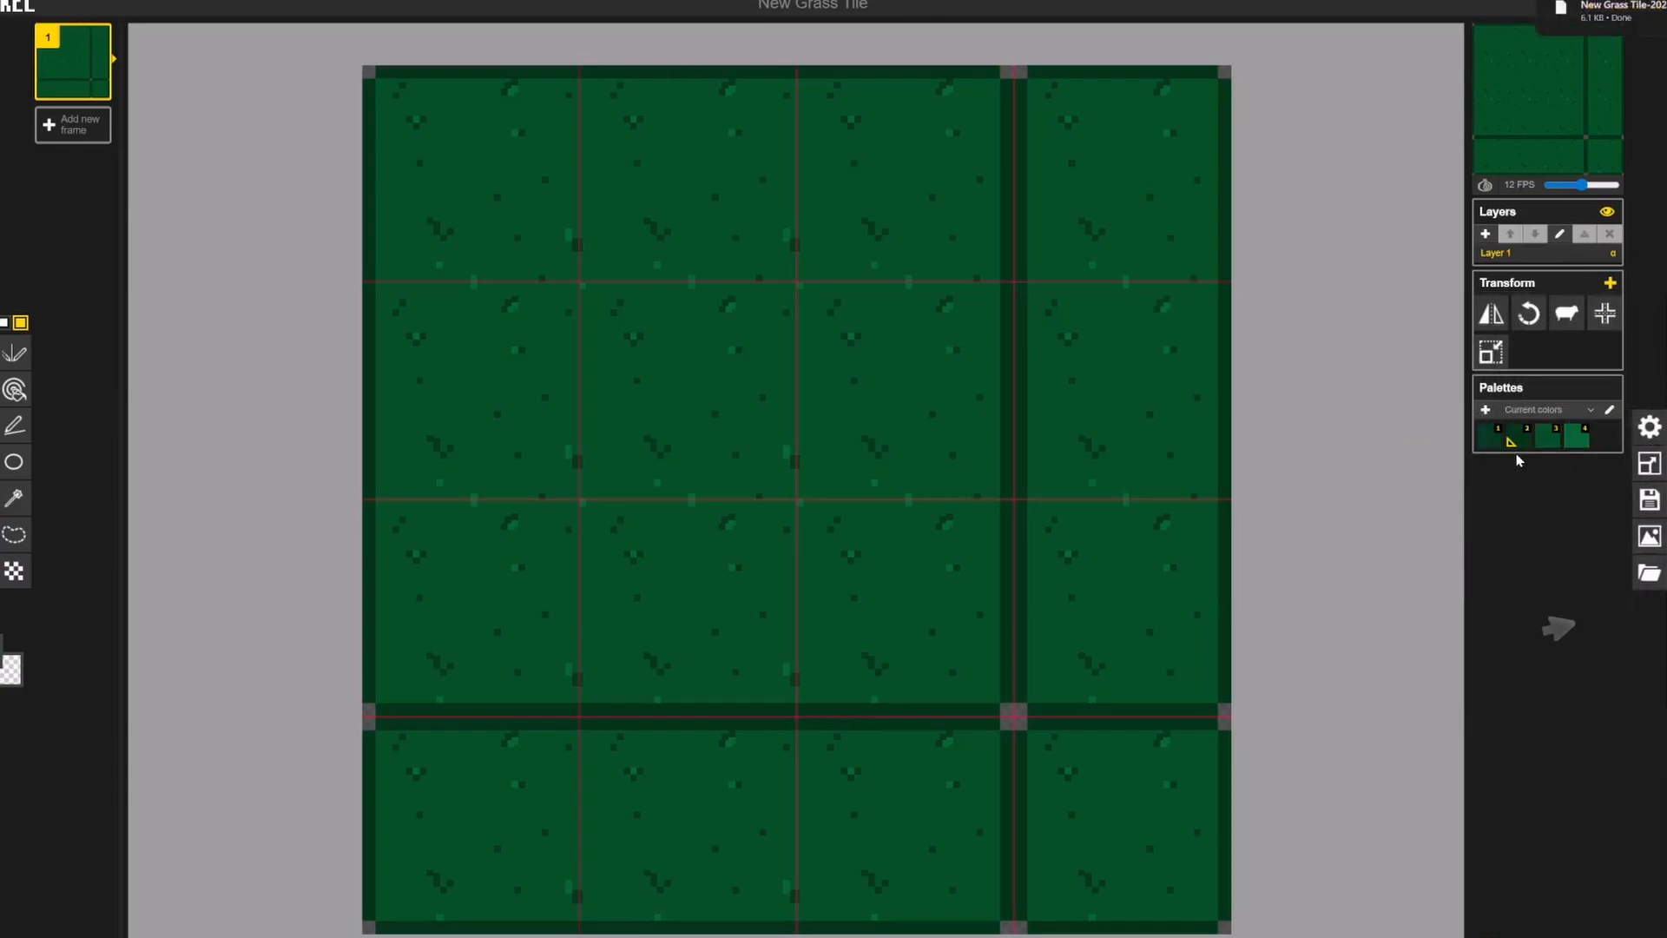
{"action": "left_click", "coordinate": [1655, 543]}
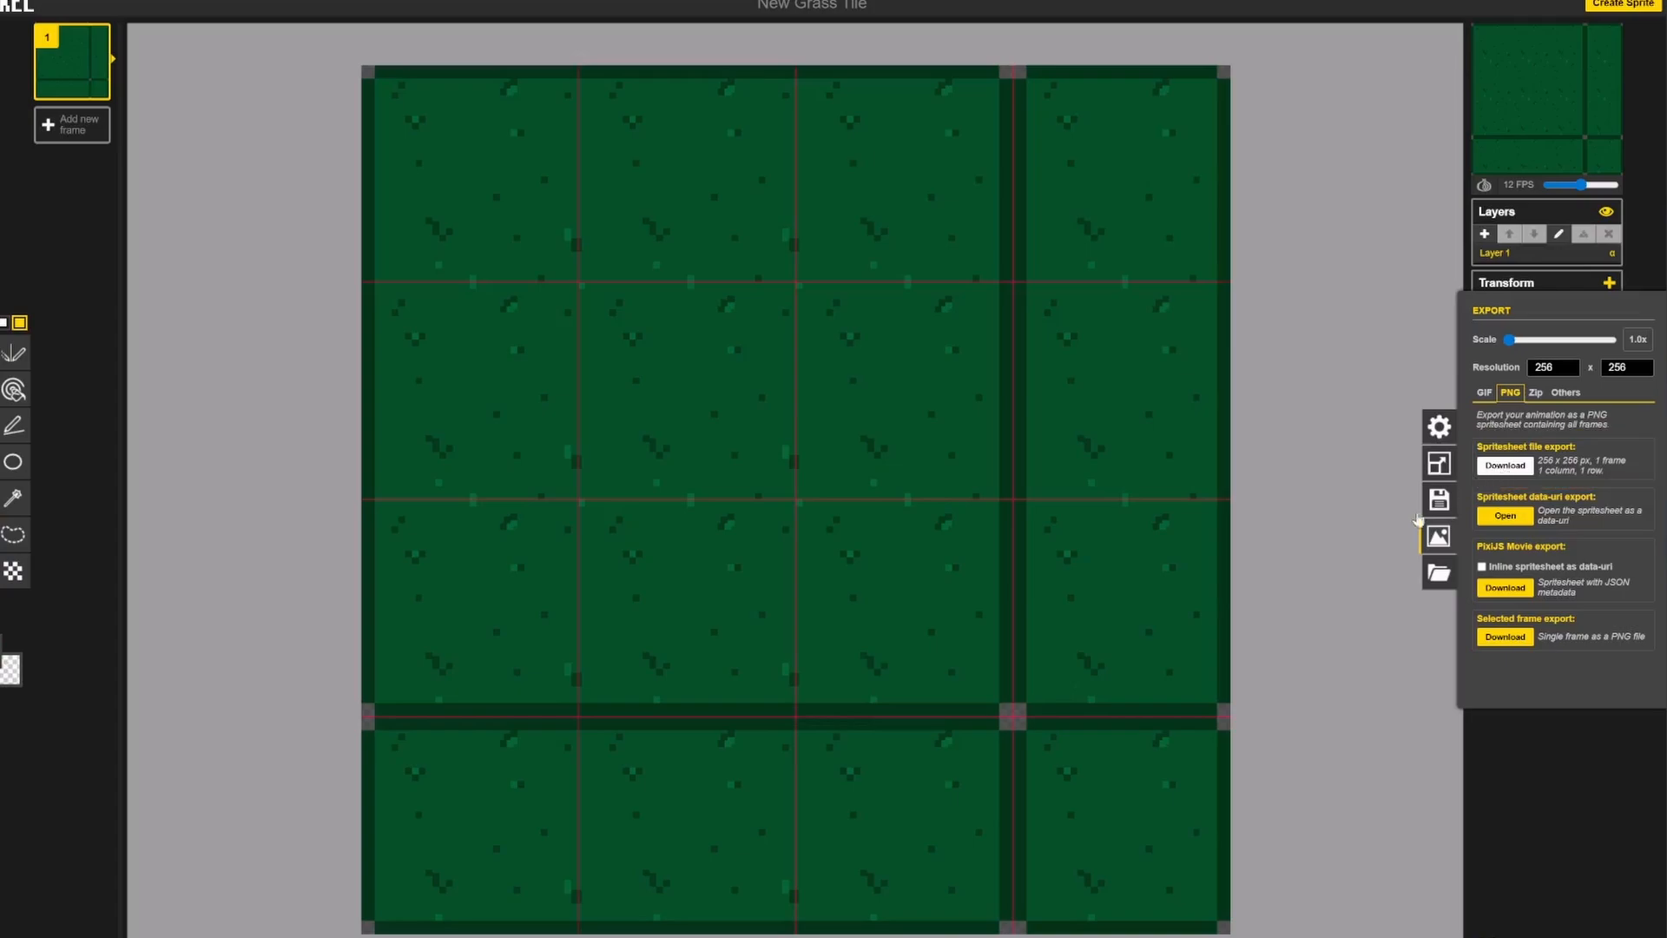
{"action": "left_click", "coordinate": [1358, 573]}
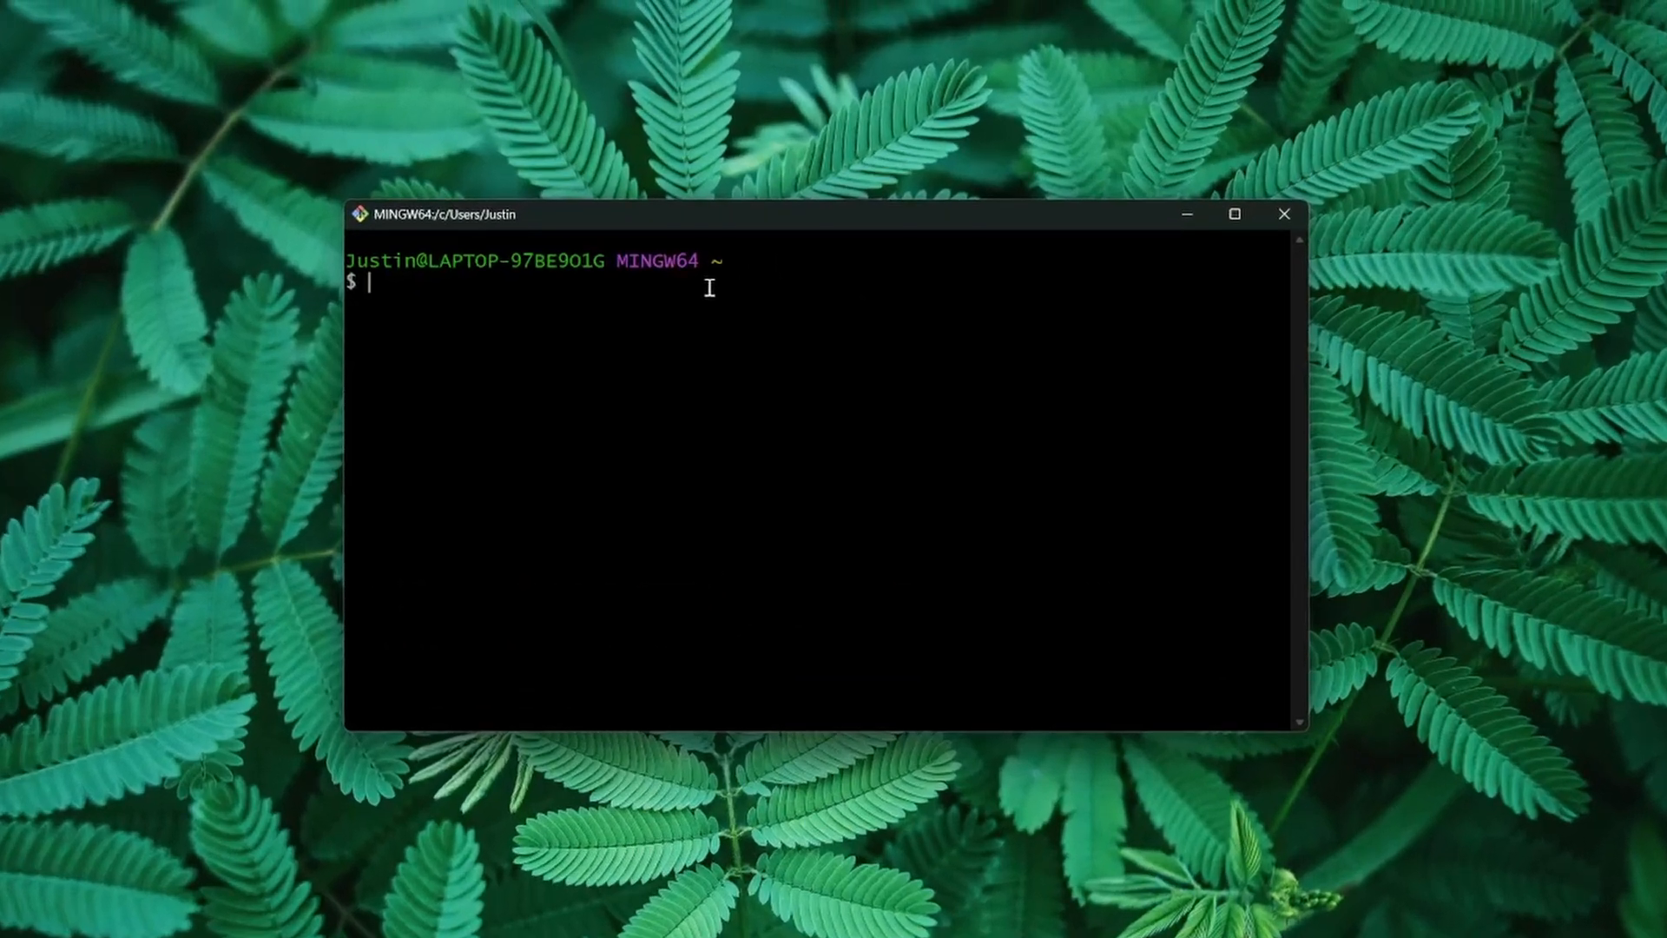
Step: Switch to the Git Bash terminal and change into the myStoryQuest folder on the desktop
{"action": "type", "text": "cd desktop"}
{"action": "key", "text": "Return"}
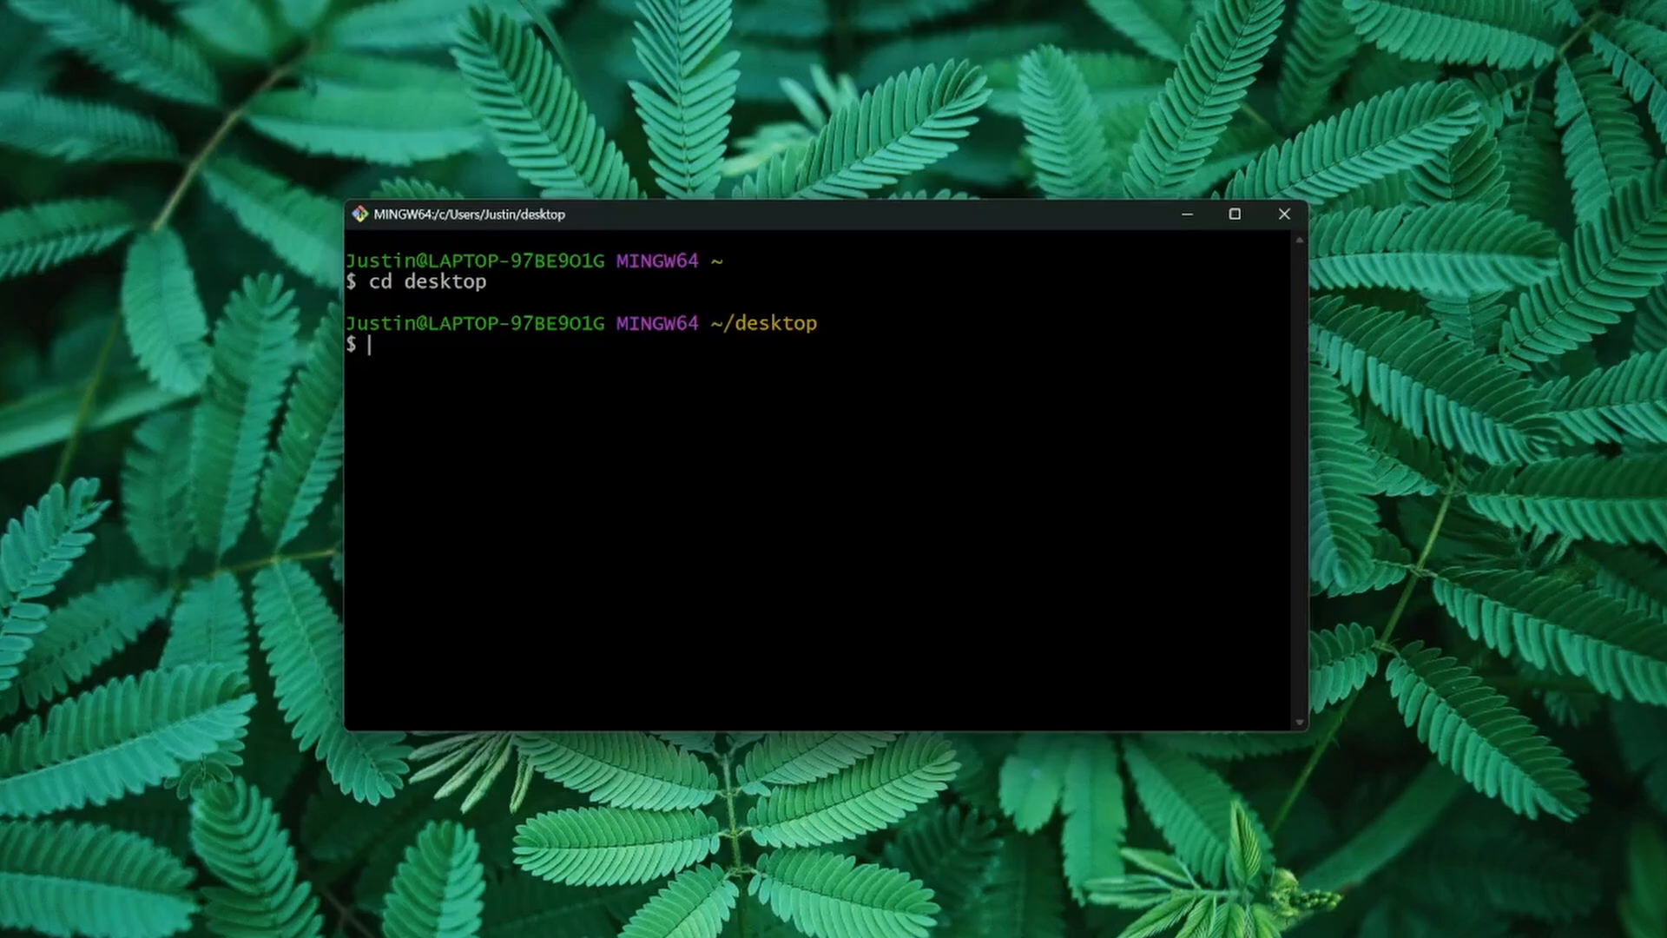
{"action": "type", "text": "cd myStoryQuest"}
{"action": "key", "text": "Return"}
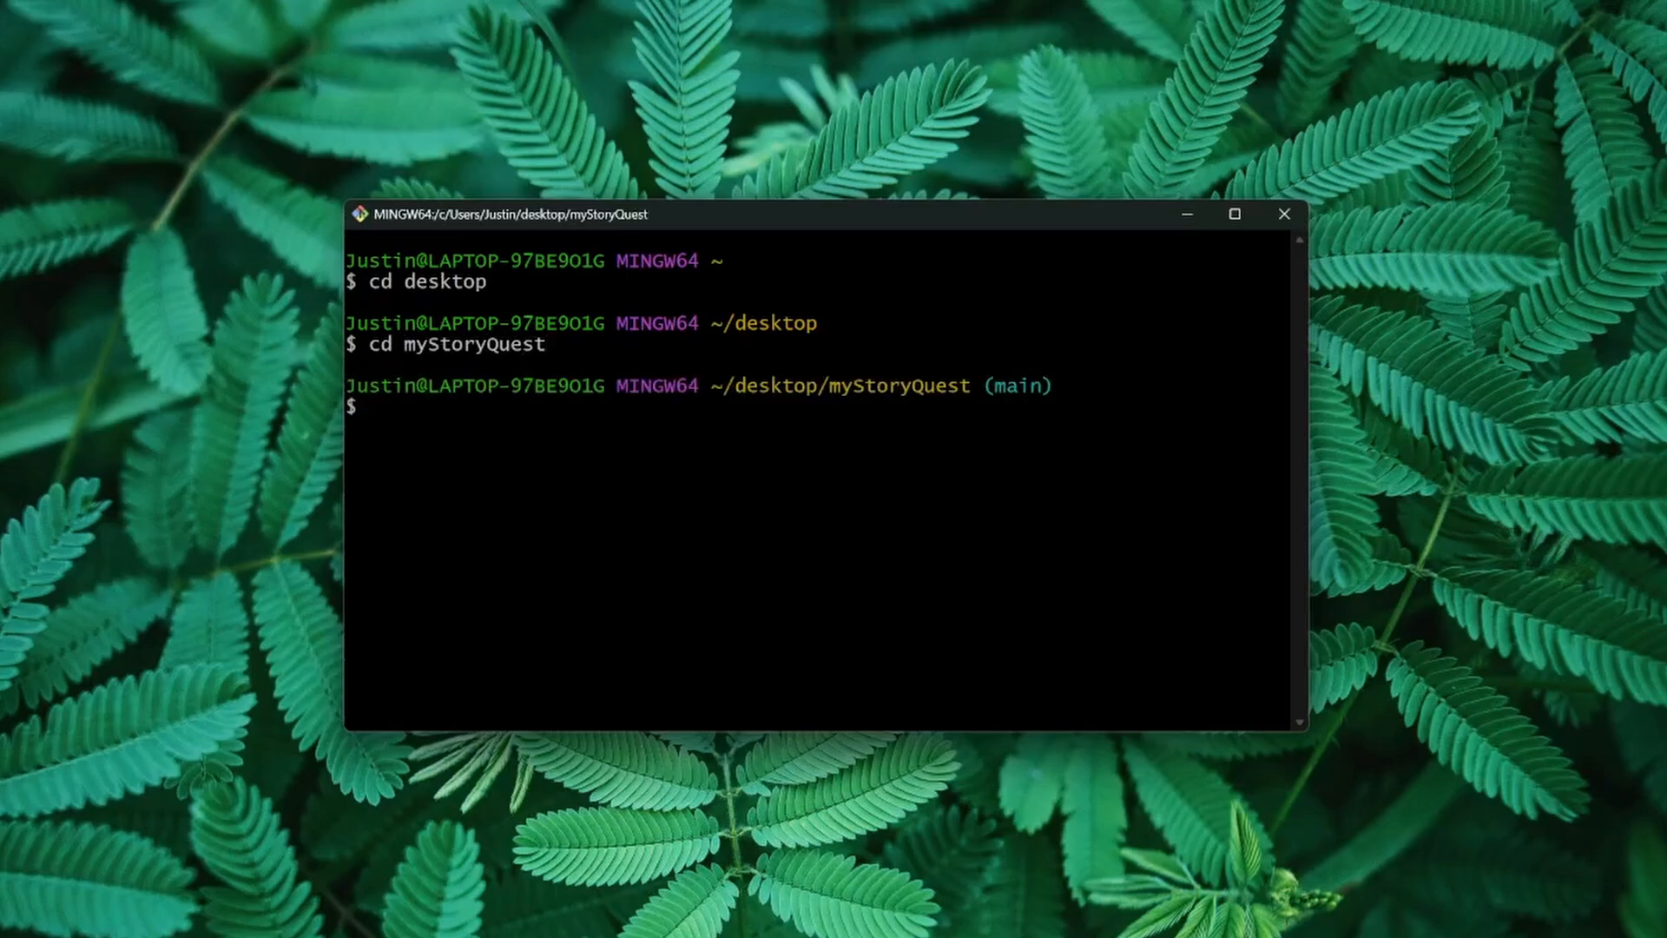
Step: Update the local main branch of the myStoryQuest repository with git pull
{"action": "type", "text": "git pull"}
{"action": "key", "text": "Return"}
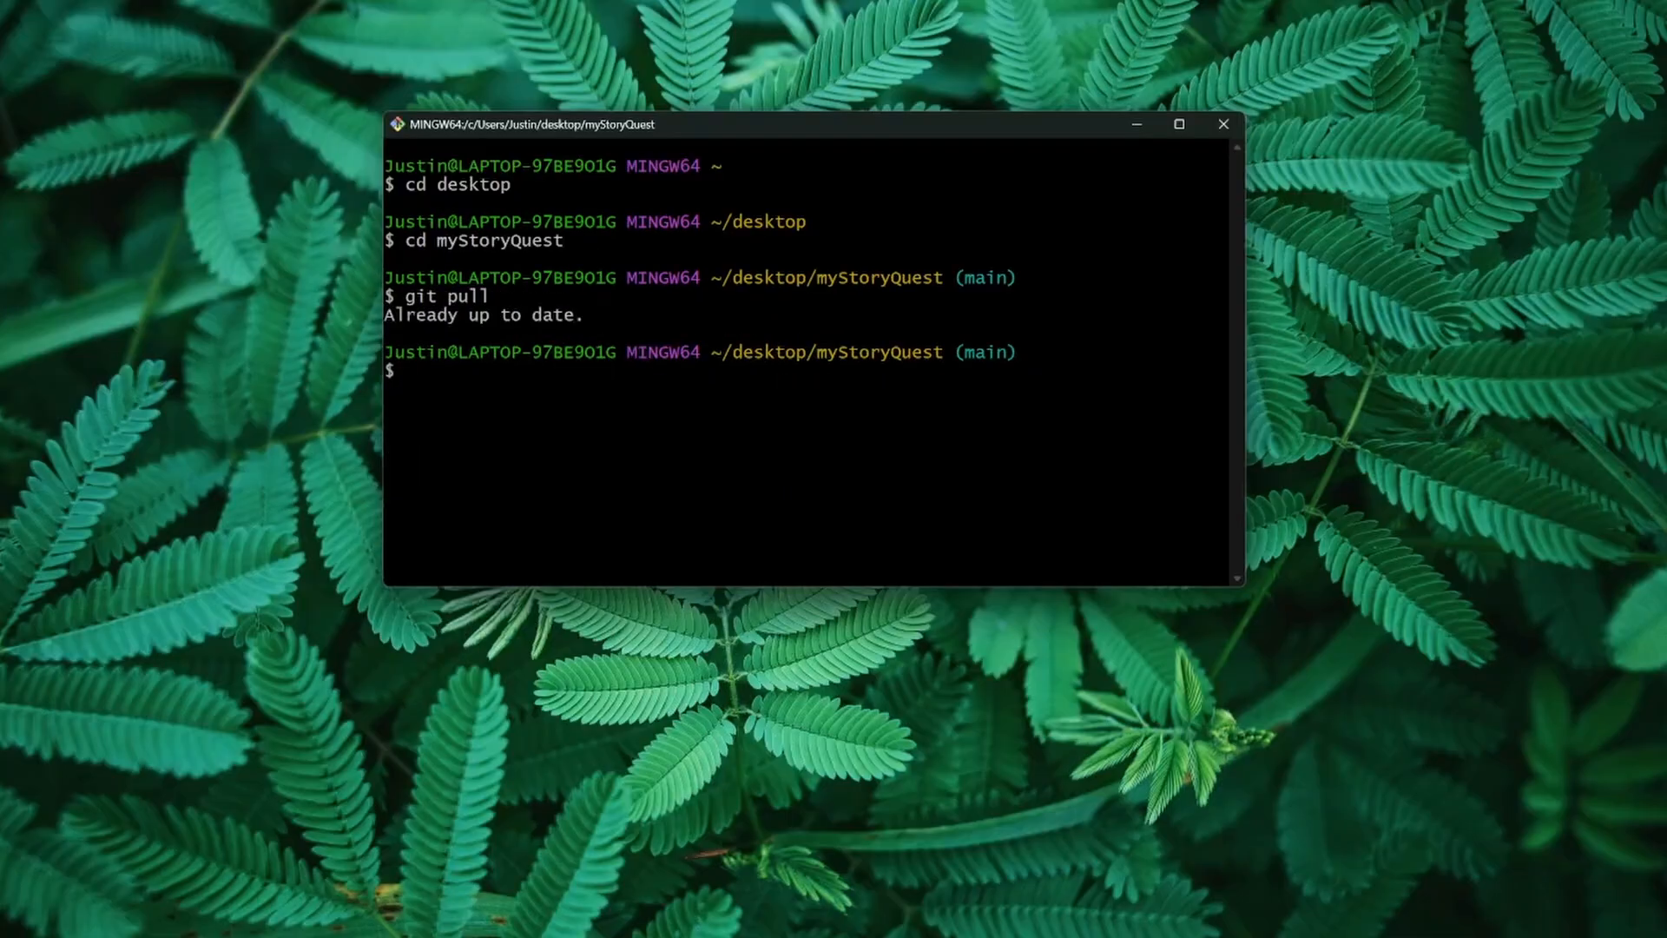
Step: Create and switch to a new Git branch named add-new-tileset
{"action": "type", "text": "git switch -c add n"}
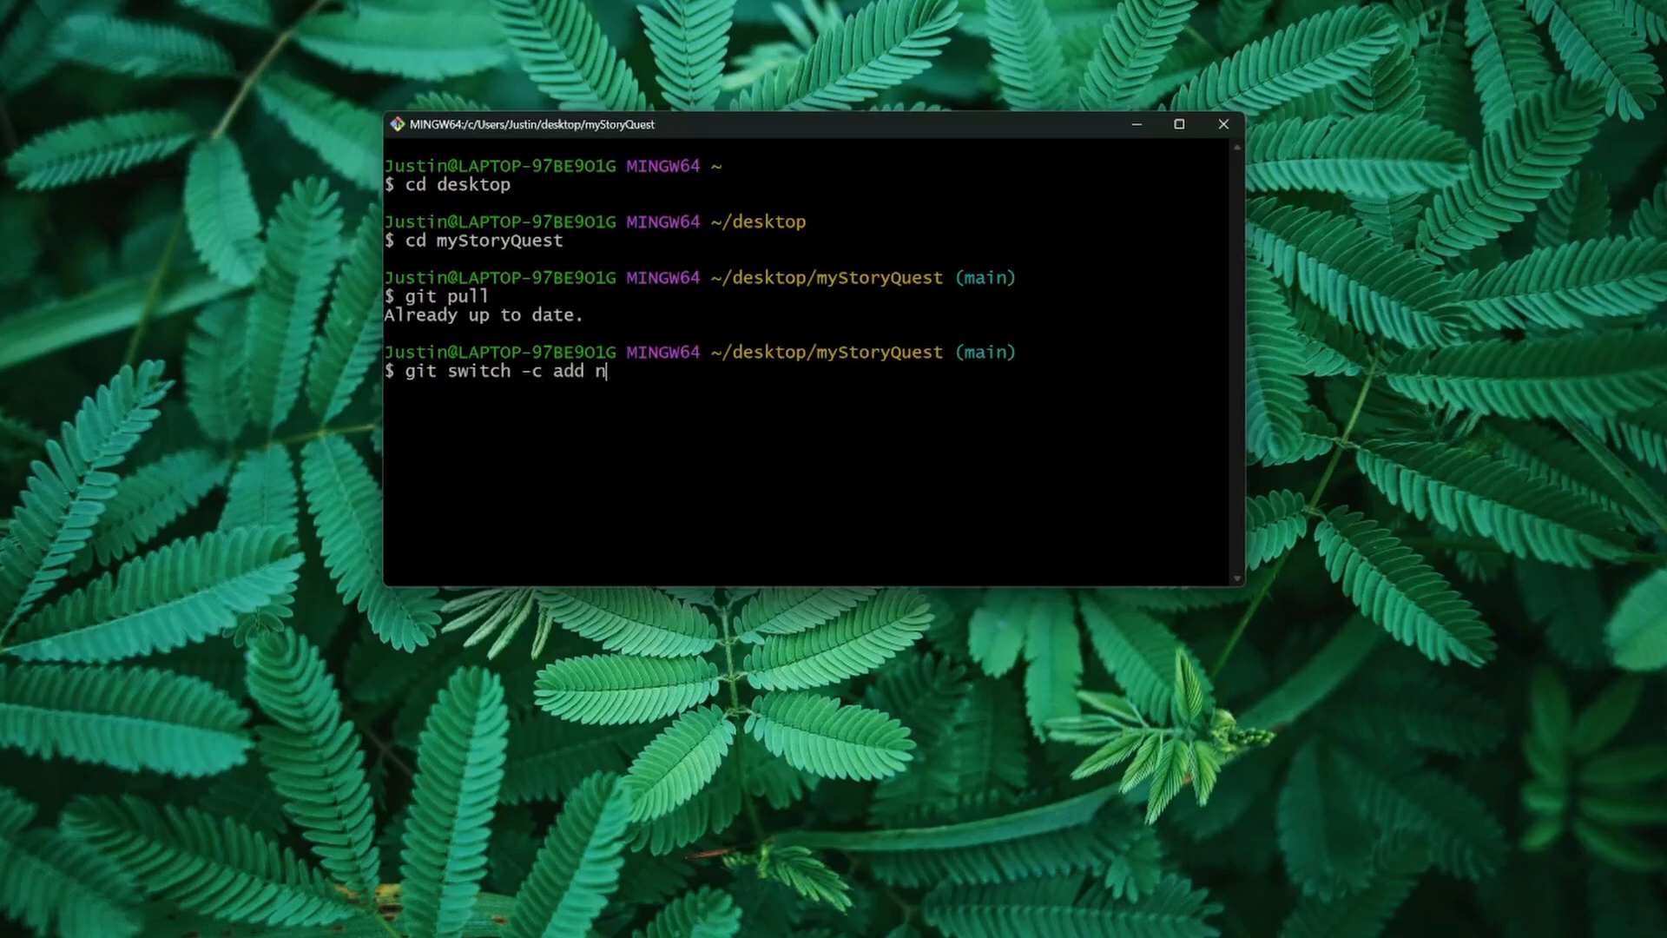
{"action": "key", "text": "BackSpace"}
{"action": "key", "text": "BackSpace"}
{"action": "key", "text": "BackSpace"}
{"action": "type", "text": "d-new-tileset"}
{"action": "key", "text": "Return"}
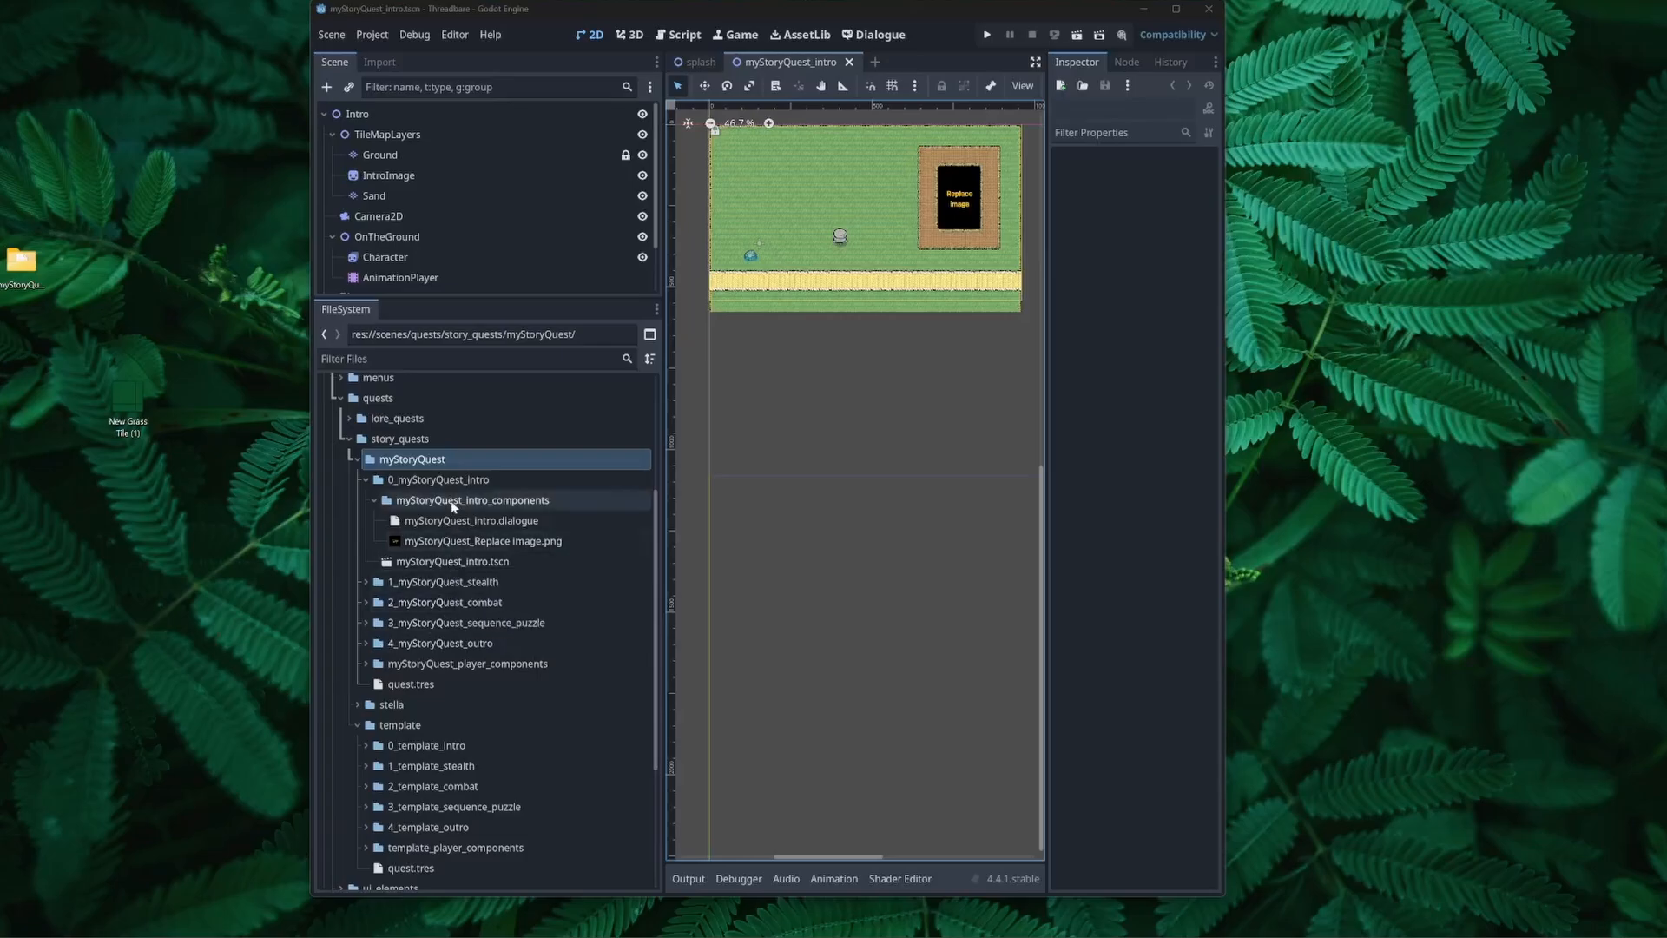
Step: Create a my_tiles folder inside the myStoryQuest folder and add New Grass Tile (1).png from the desktop to it
{"action": "right_click", "coordinate": [449, 466]}
{"action": "mouse_move", "coordinate": [481, 477]}
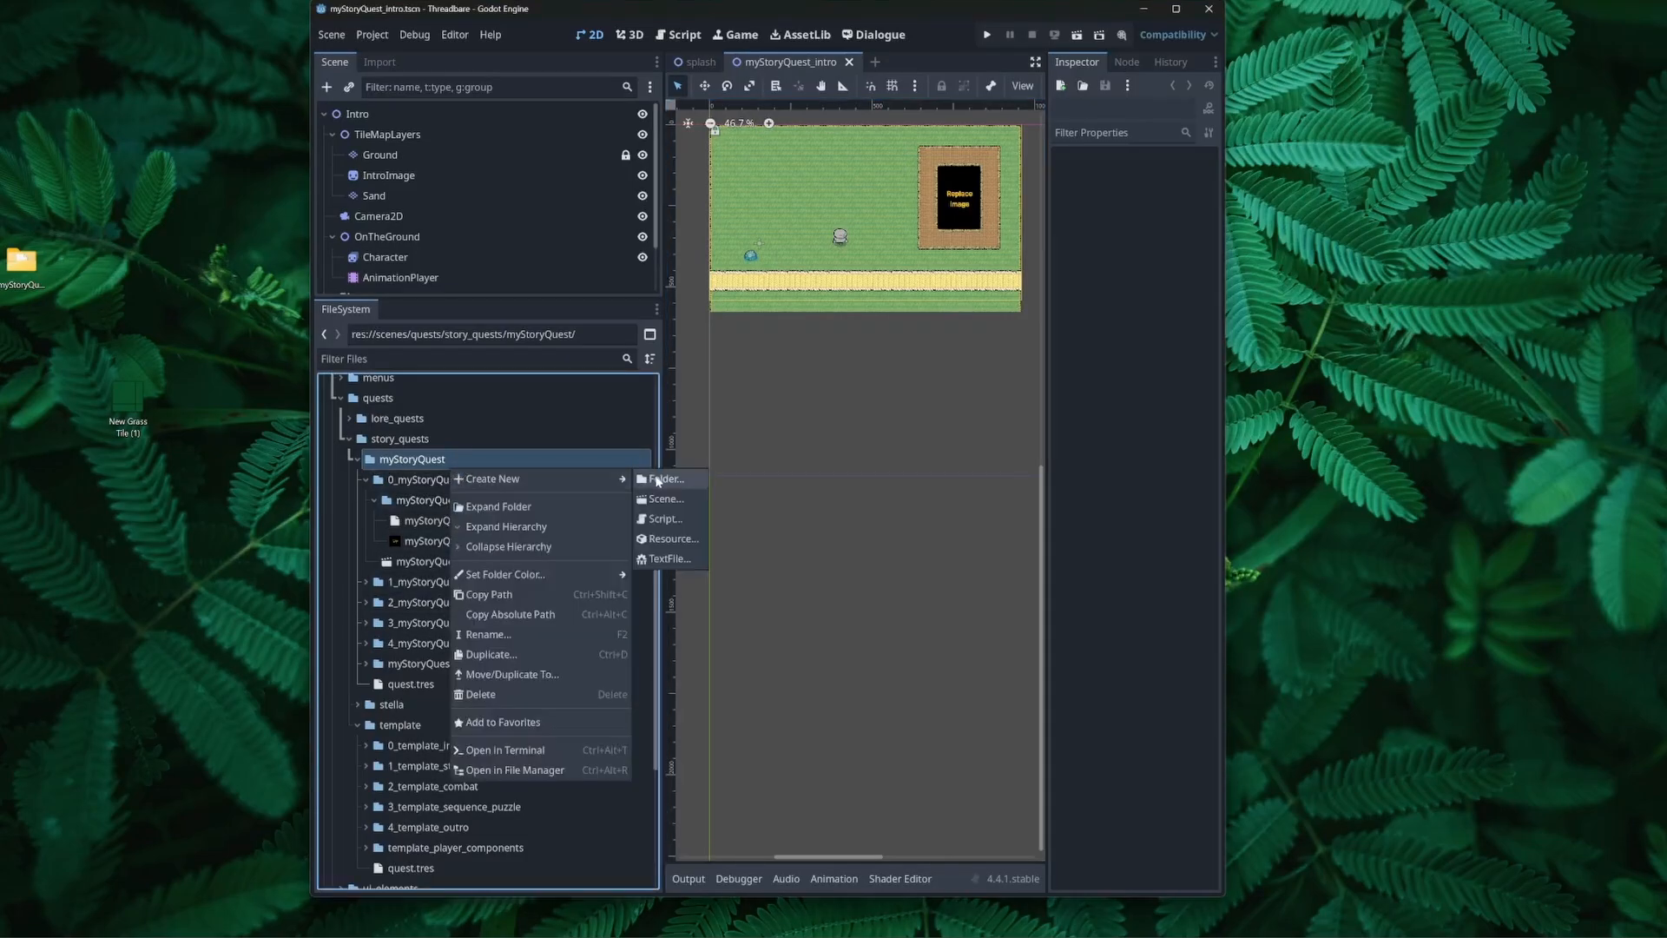
{"action": "left_click", "coordinate": [660, 479]}
{"action": "type", "text": "m"}
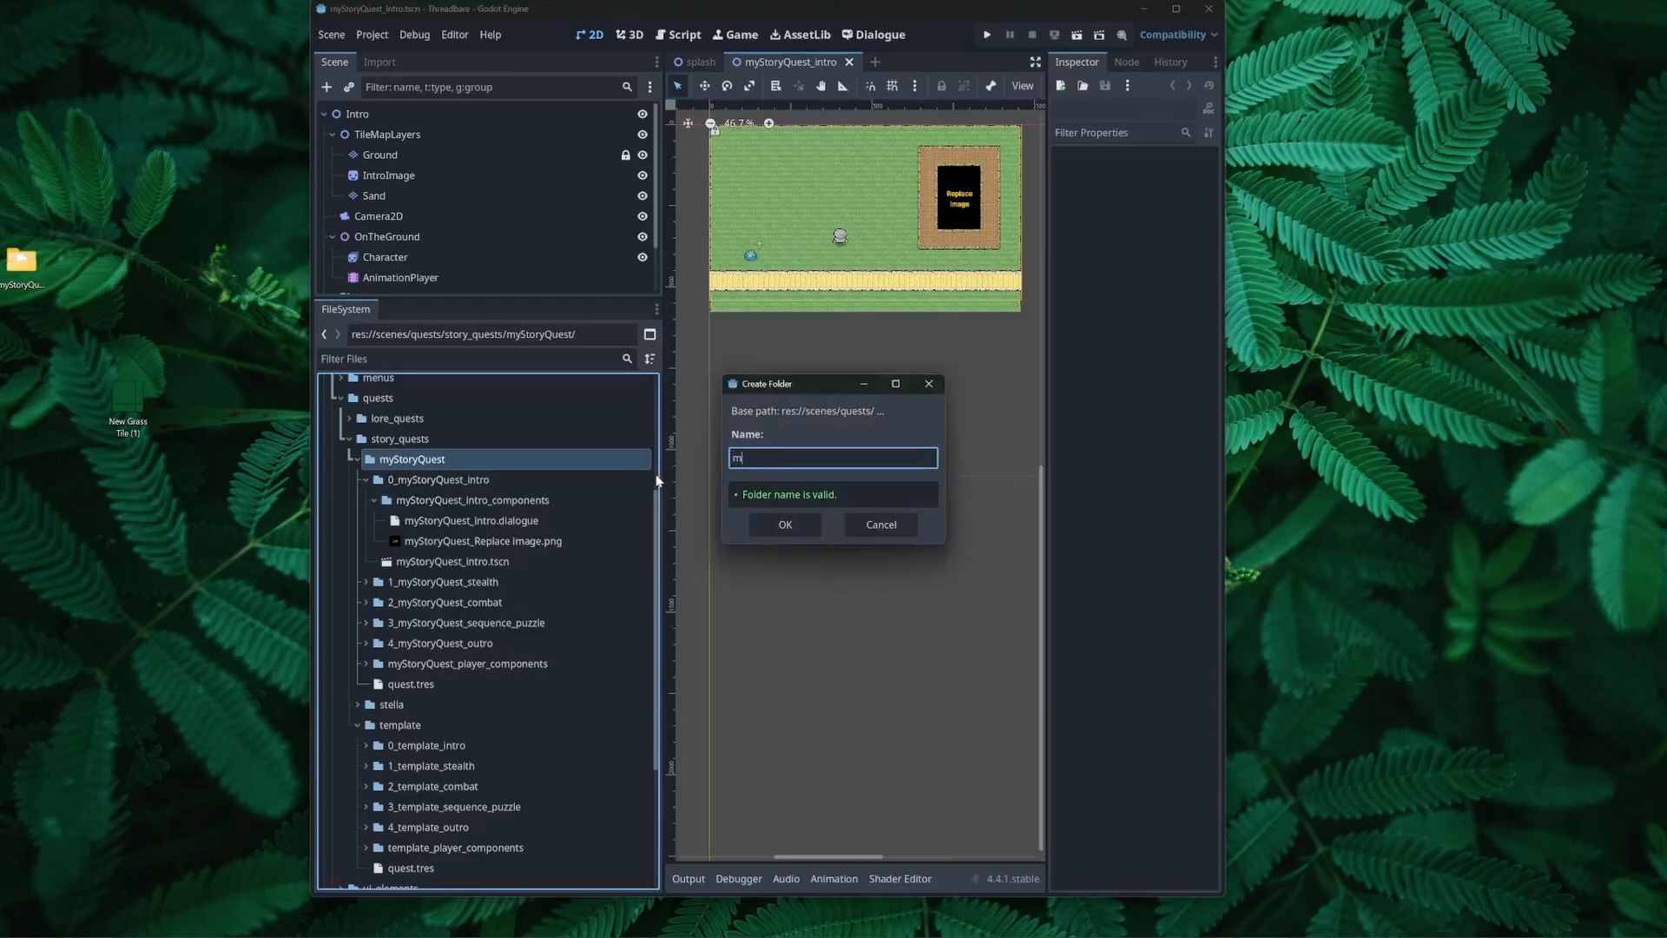
{"action": "type", "text": "y_tiles"}
{"action": "left_click", "coordinate": [794, 525]}
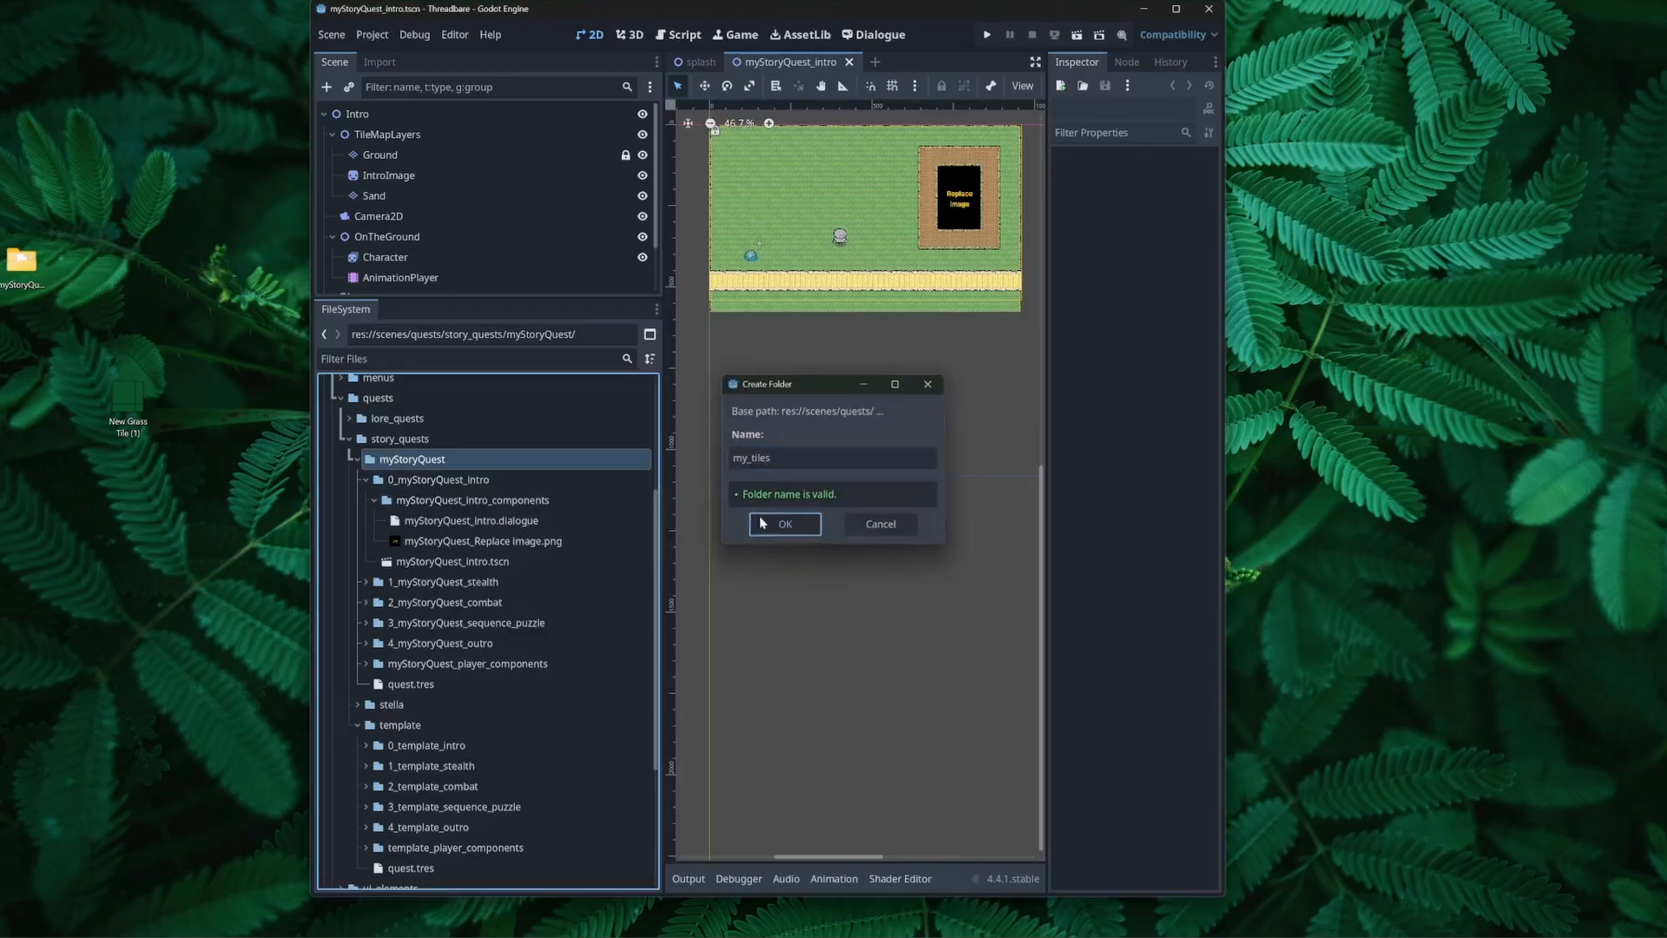
{"action": "left_click_drag", "start_coordinate": [179, 448], "coordinate": [450, 686]}
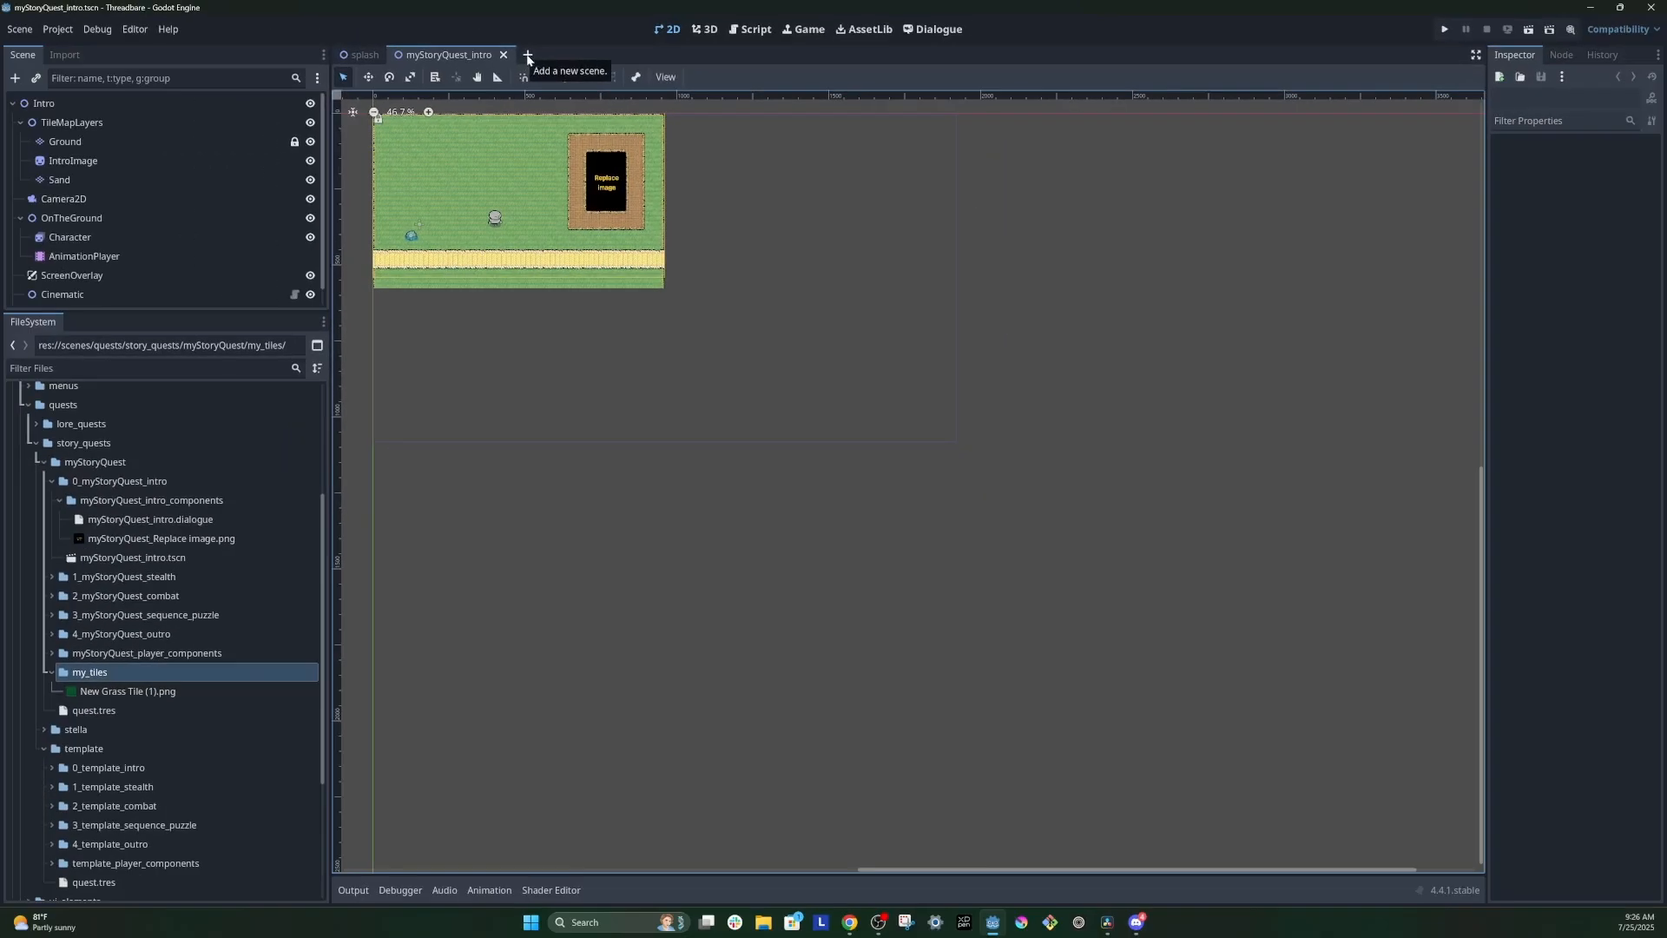
Step: Create a new 2D scene with a Node2D root and add a TileMapLayer node as its child
{"action": "left_click", "coordinate": [527, 57]}
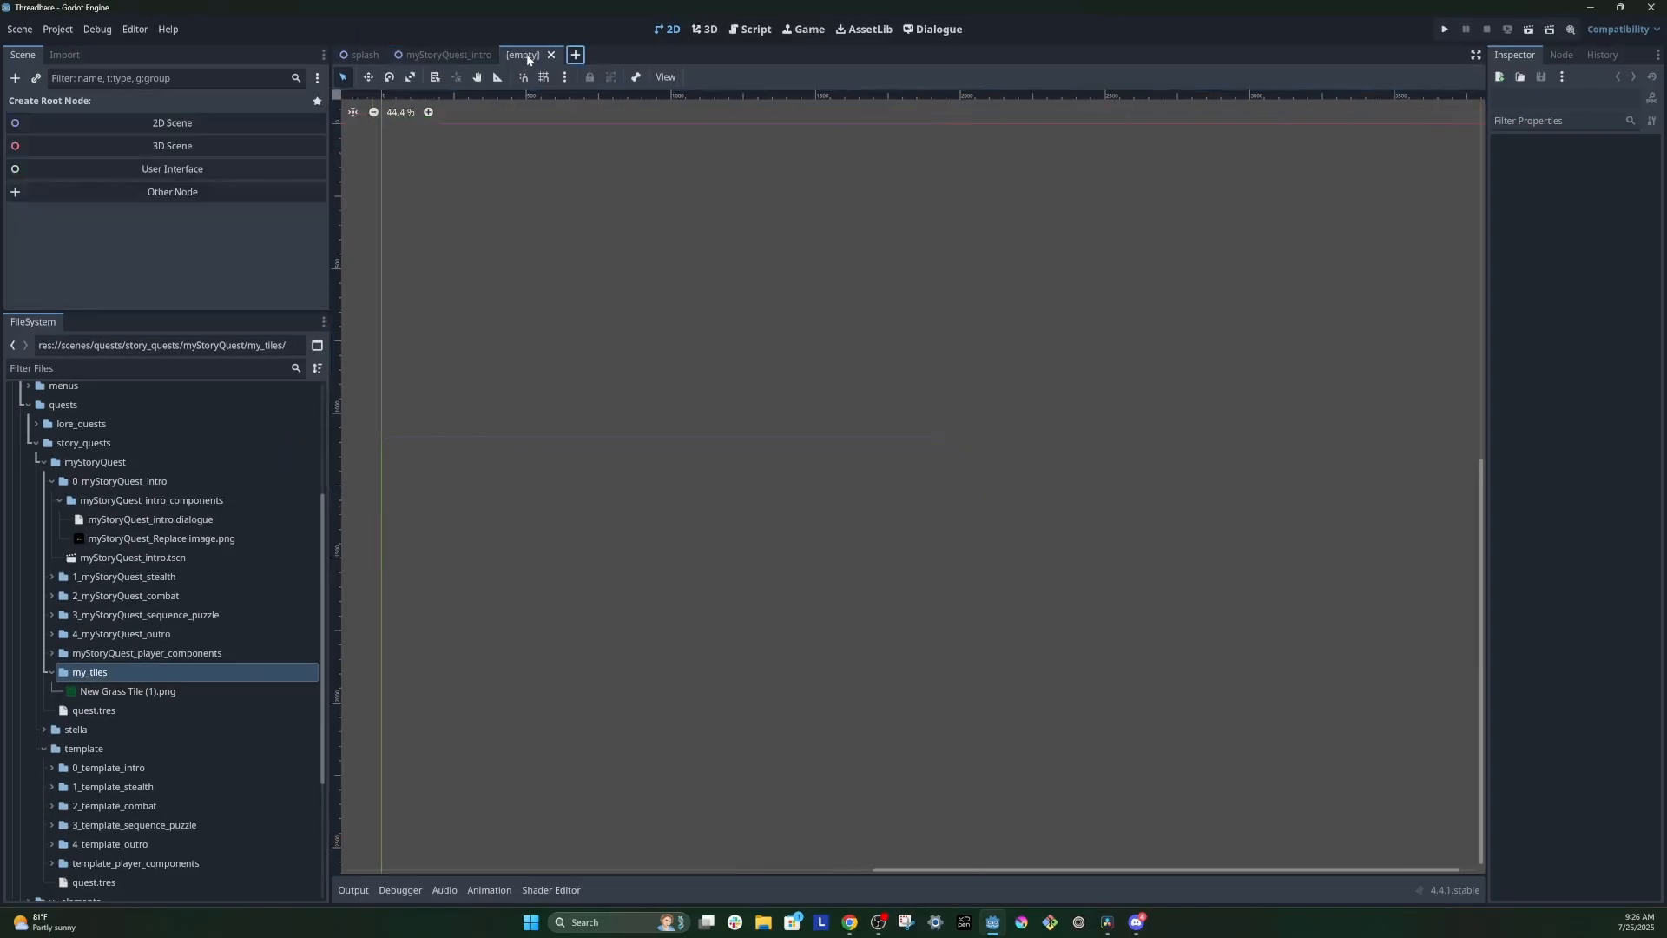
{"action": "left_click", "coordinate": [160, 128]}
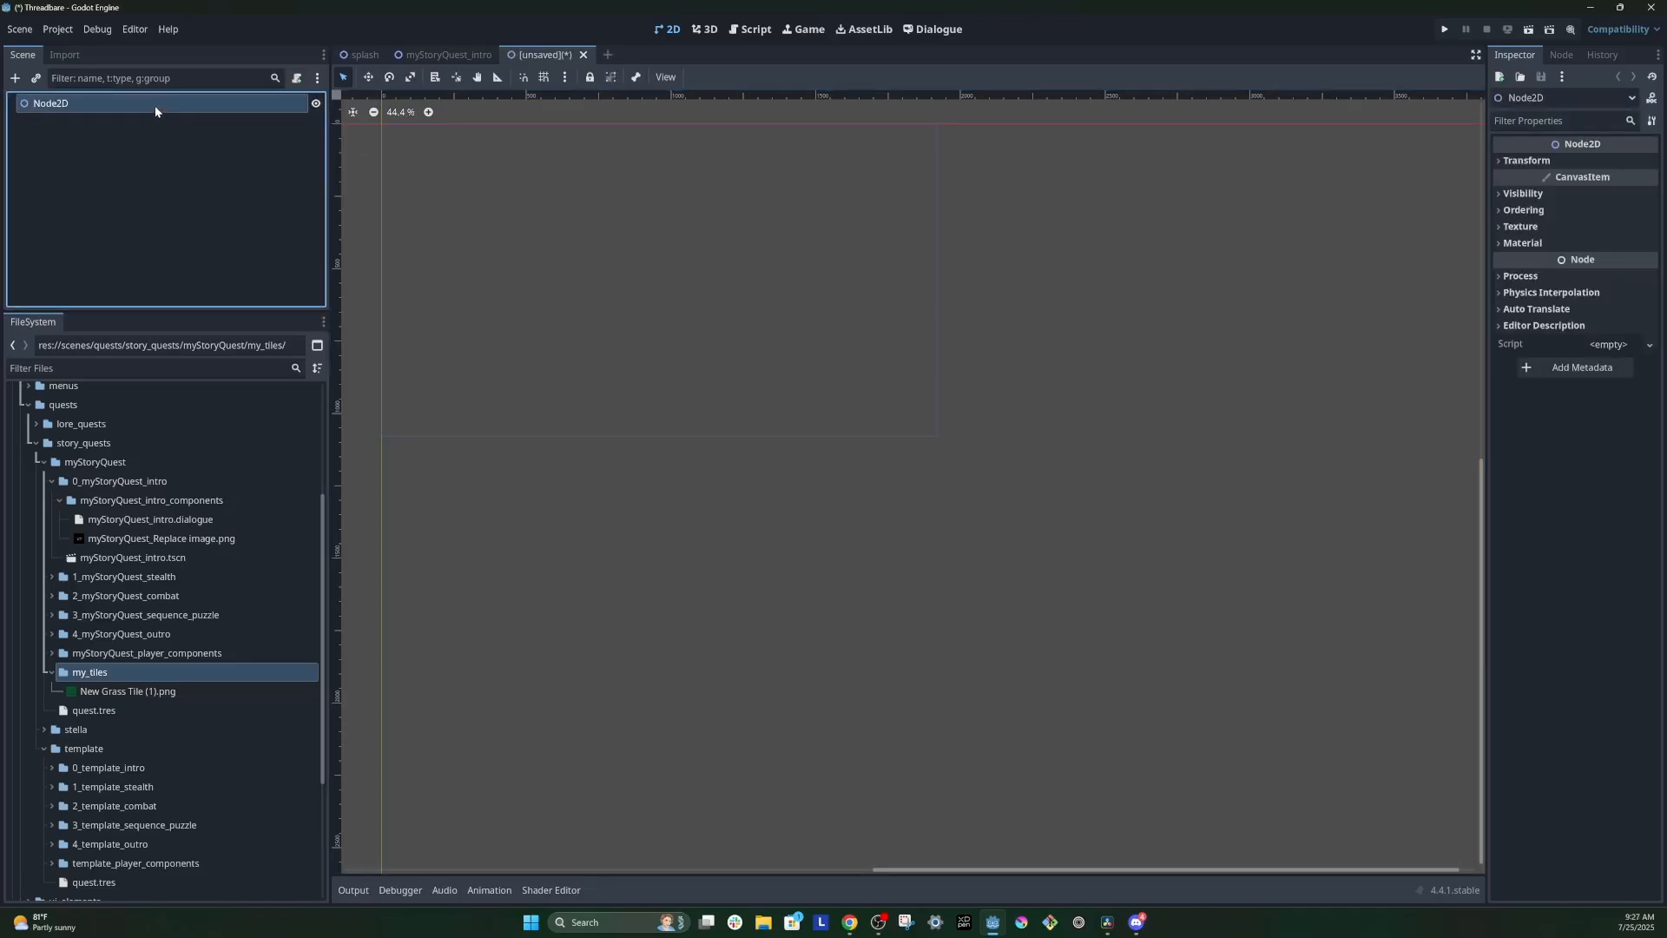
{"action": "left_click", "coordinate": [15, 81]}
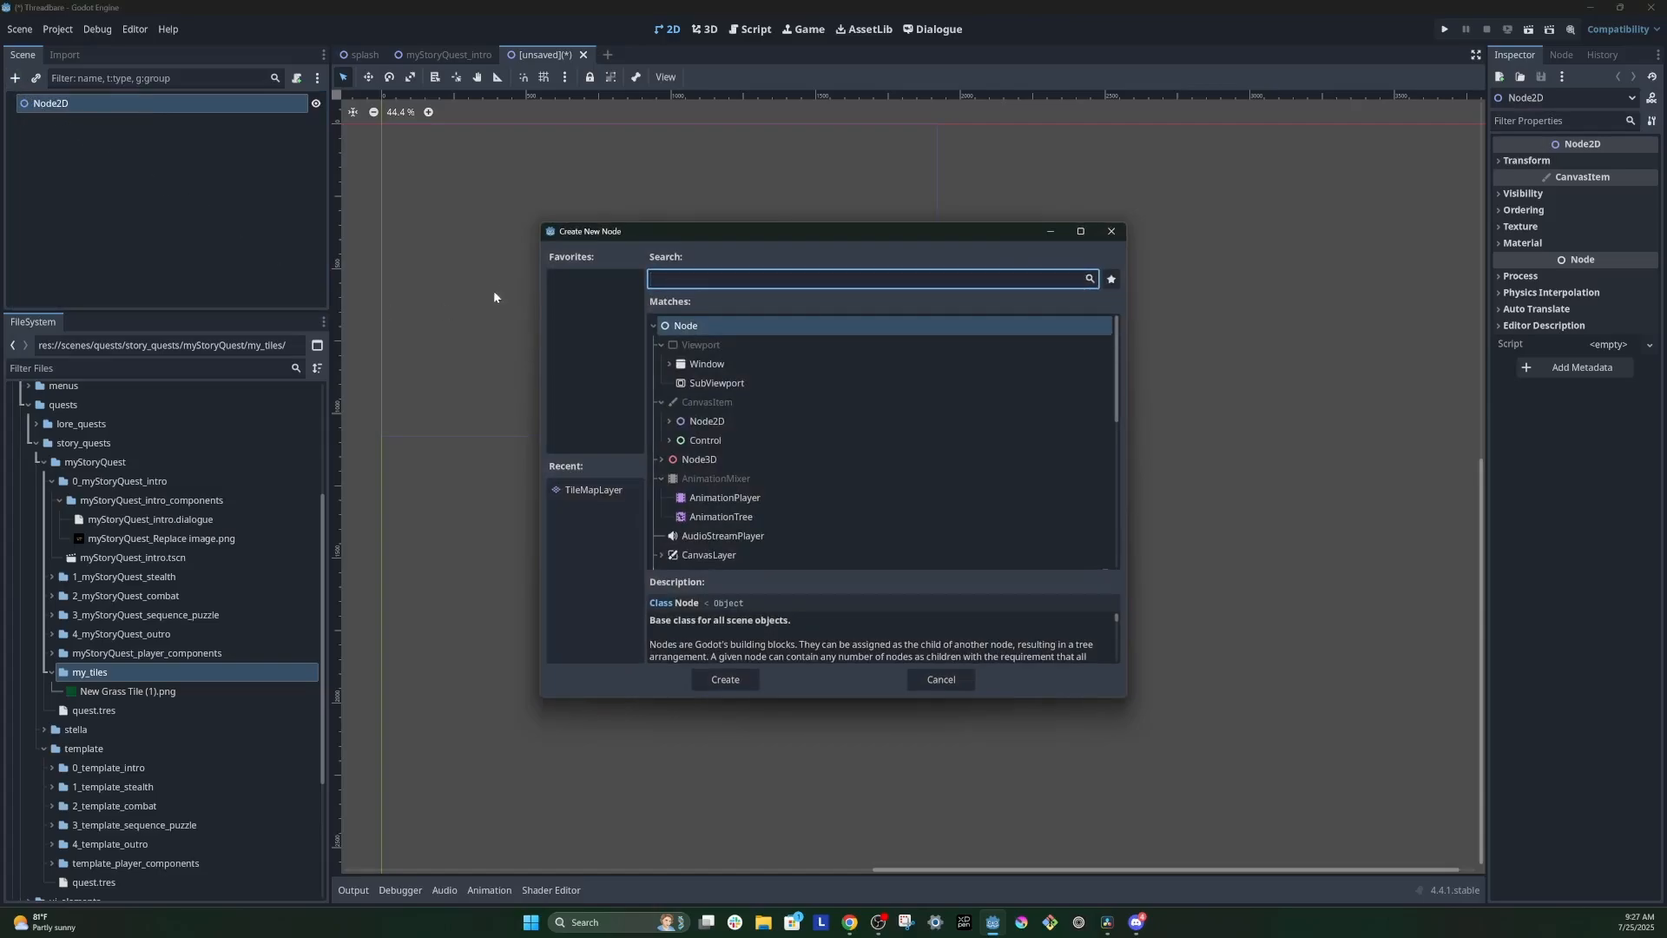
{"action": "type", "text": "tilemap"}
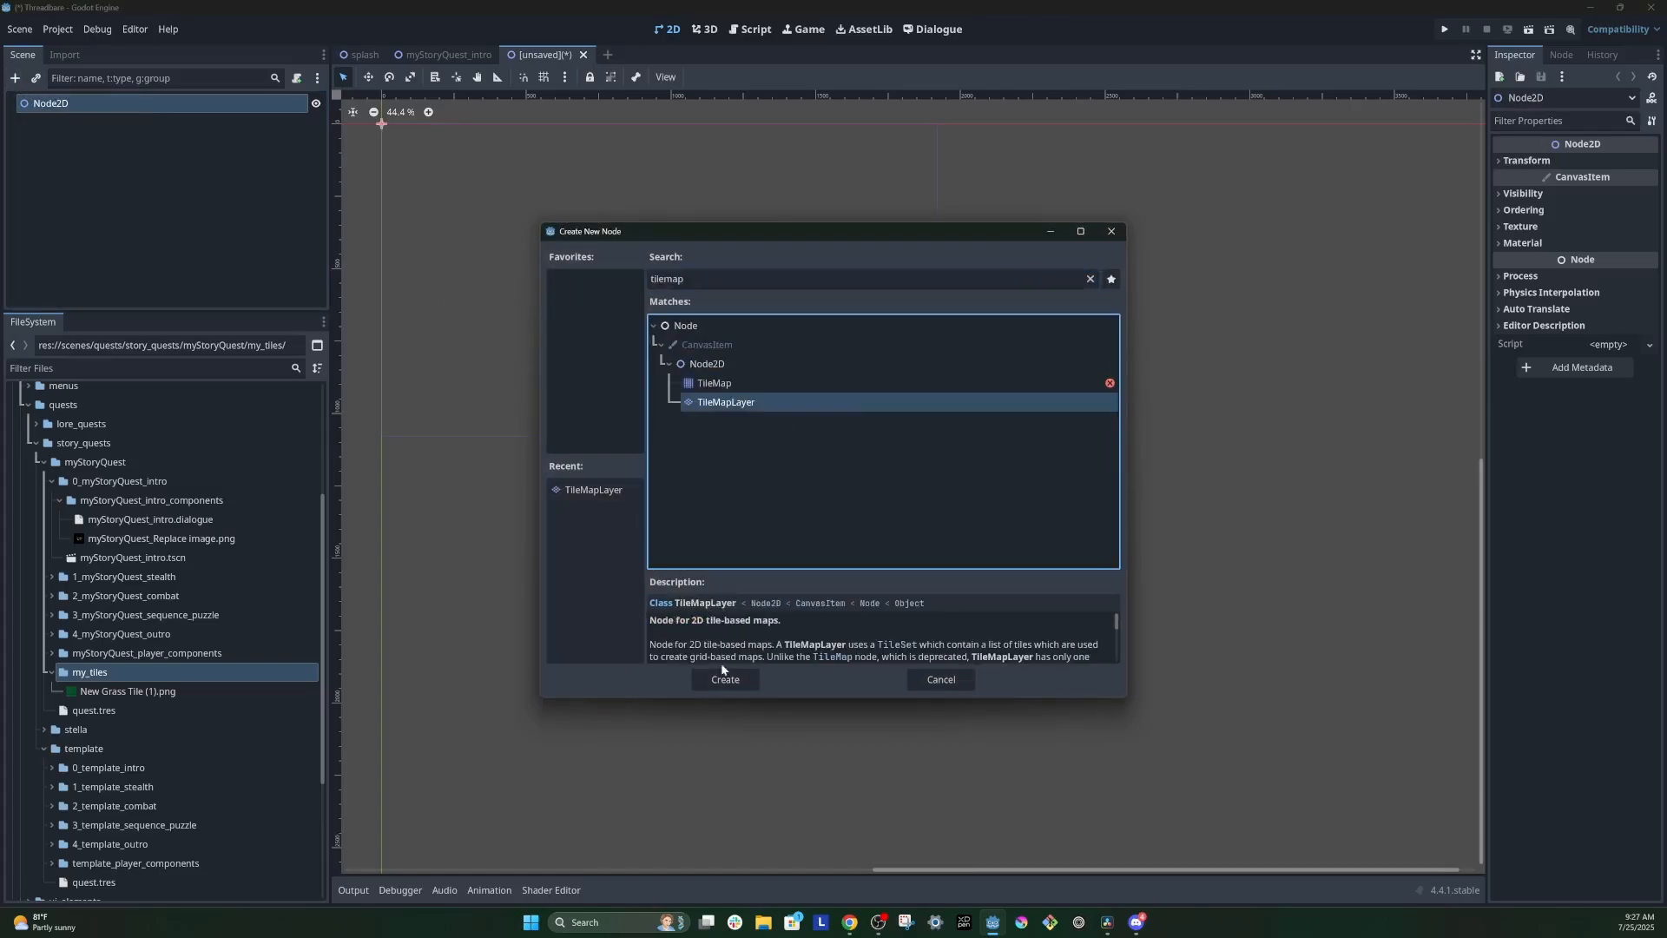
{"action": "left_click", "coordinate": [735, 681]}
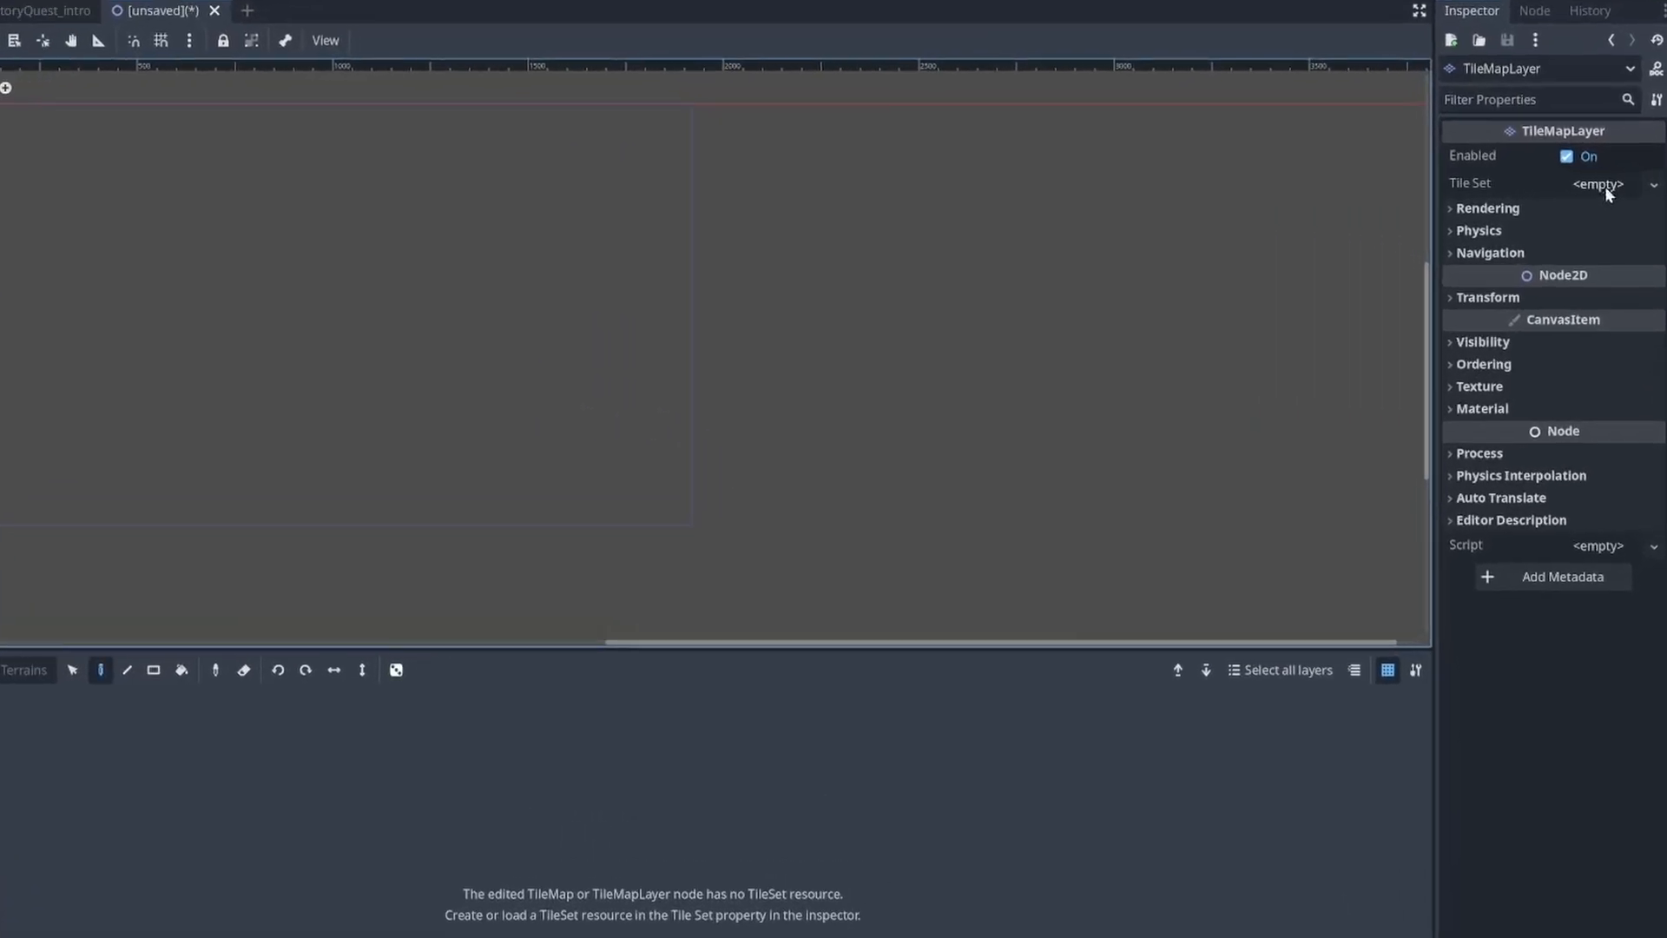
Step: Assign a new TileSet to the TileMapLayer and set its tile size to 64 × 64 px
{"action": "left_click", "coordinate": [1654, 184]}
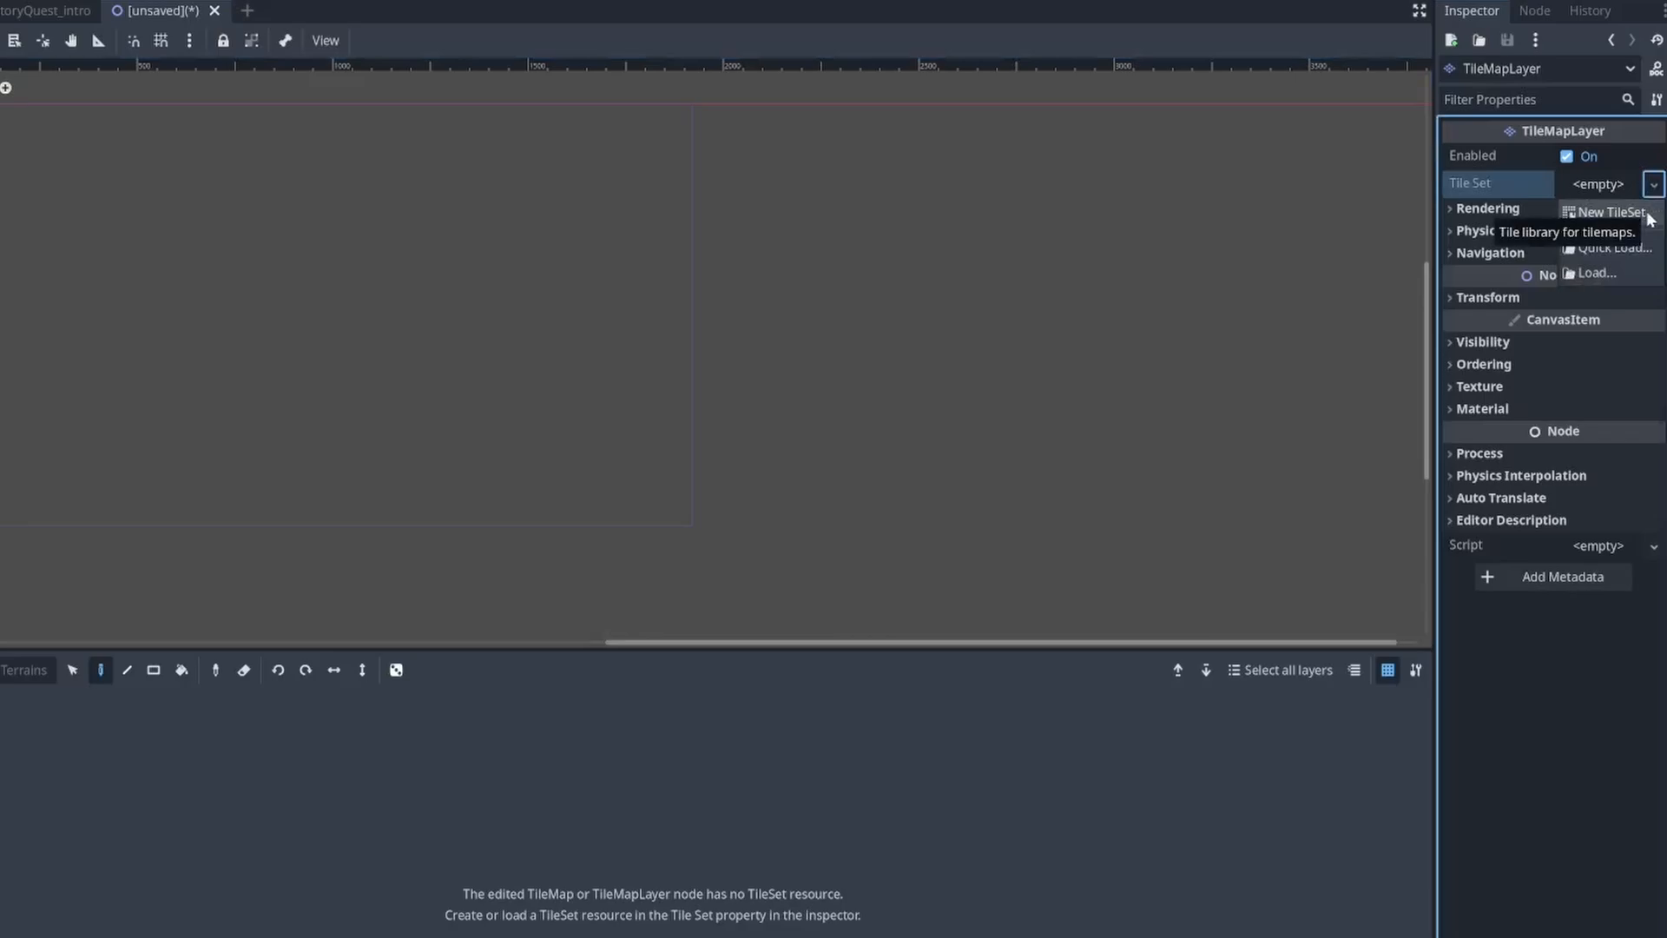
{"action": "left_click", "coordinate": [1611, 212]}
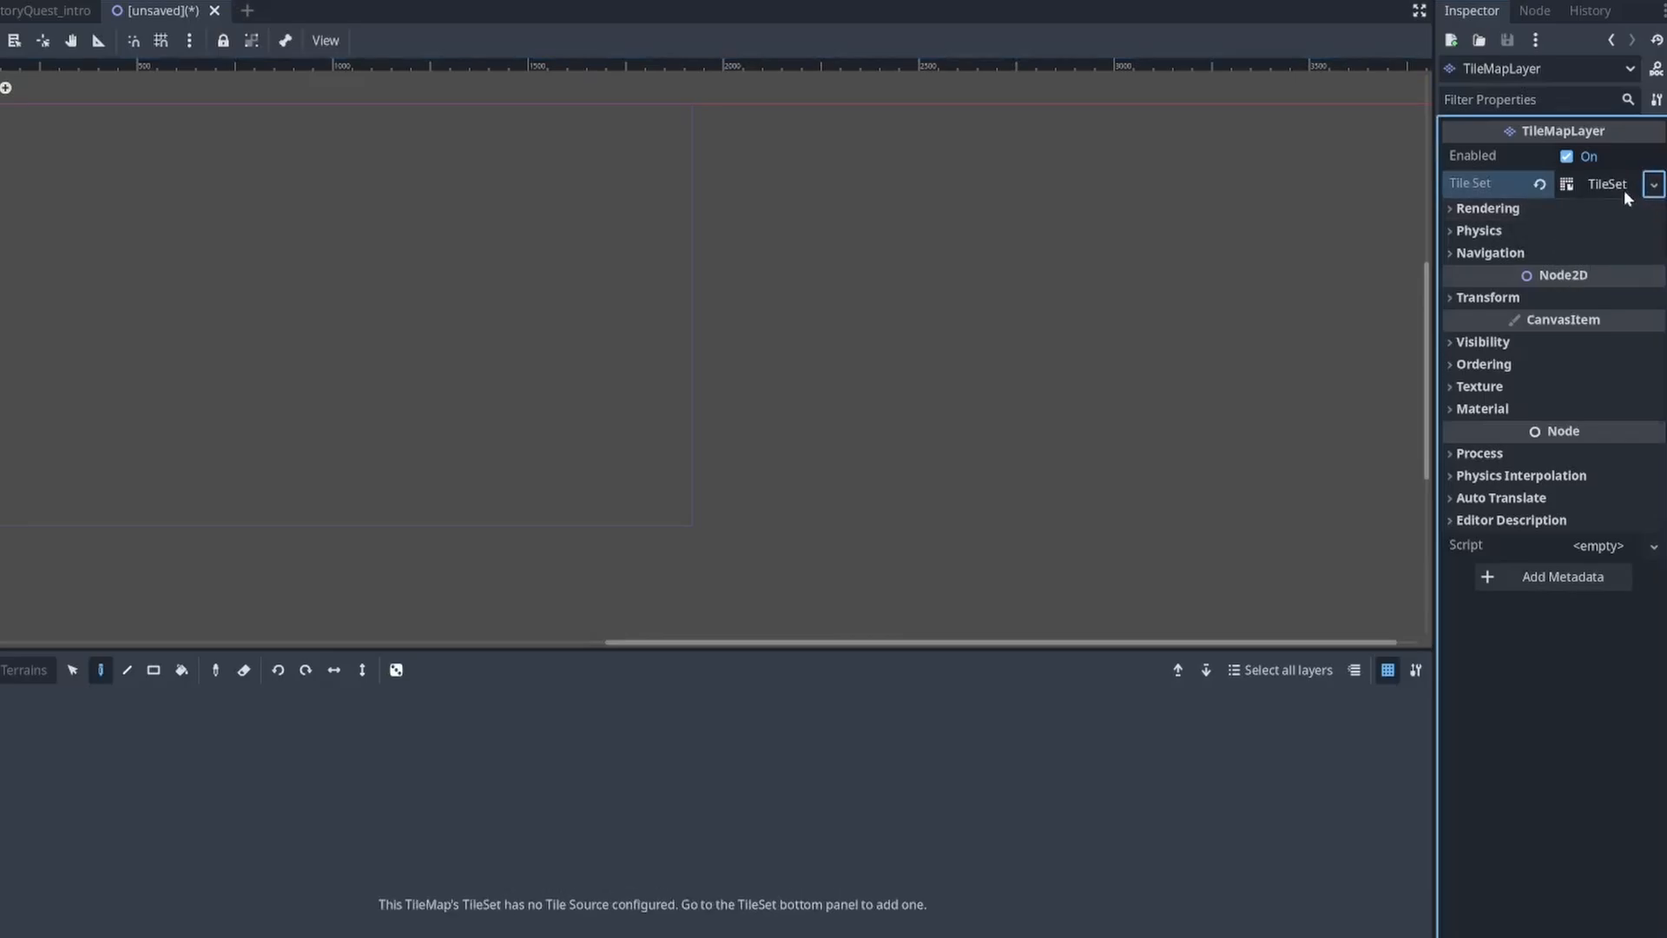
{"action": "left_click", "coordinate": [1620, 188]}
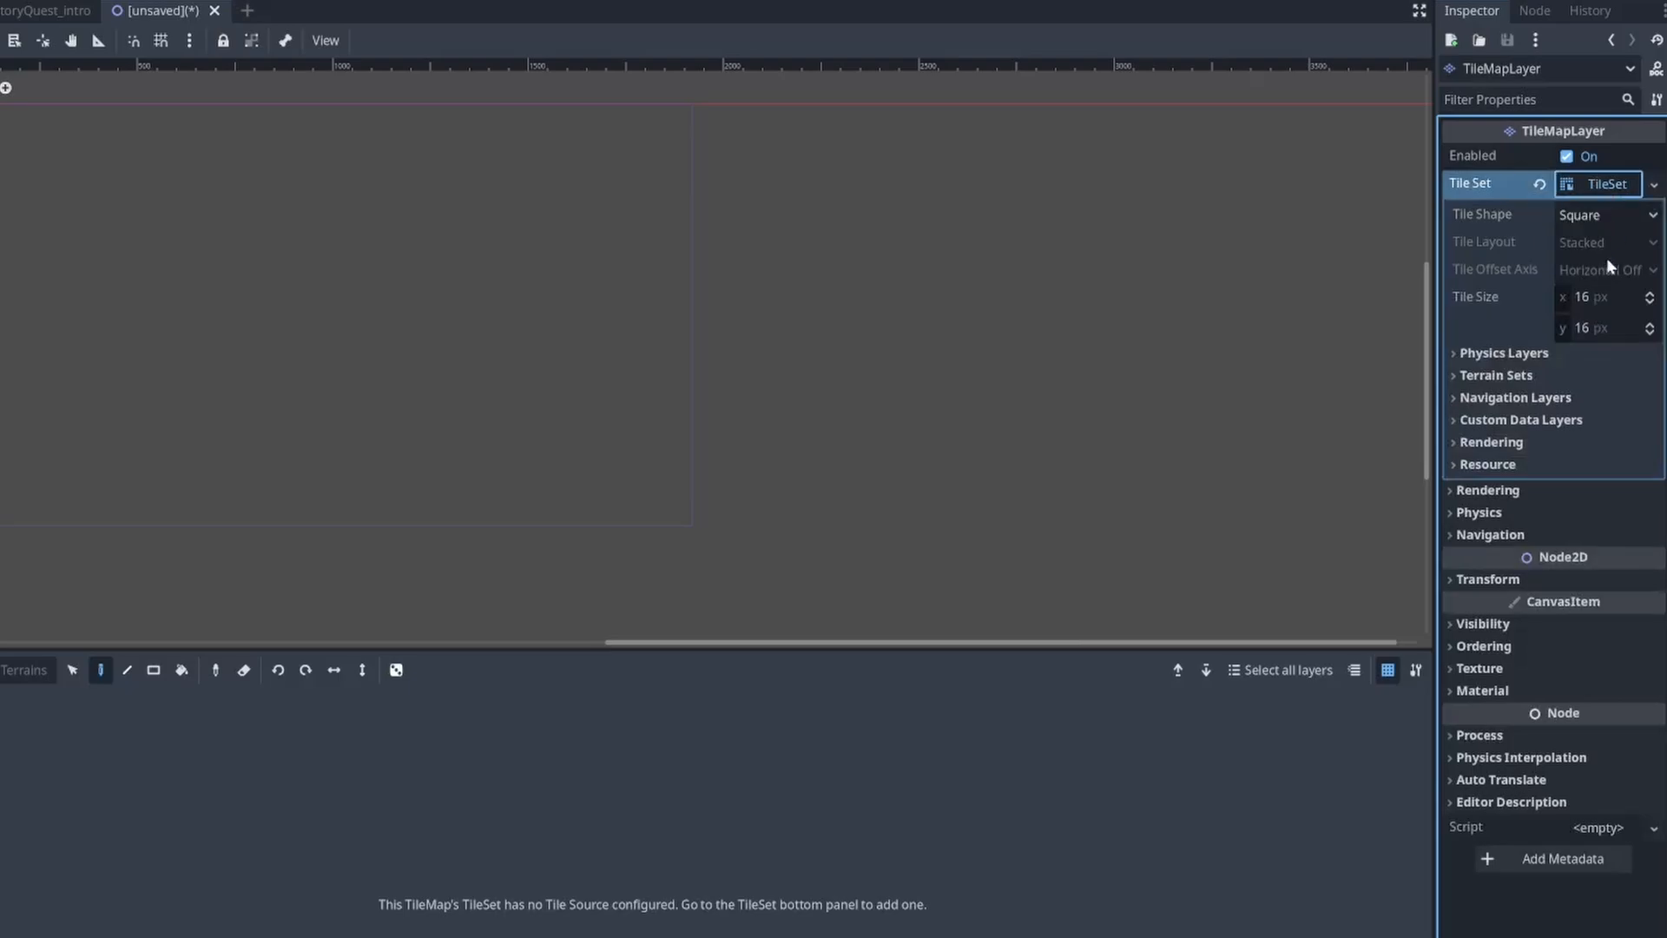
{"action": "left_click", "coordinate": [1587, 300]}
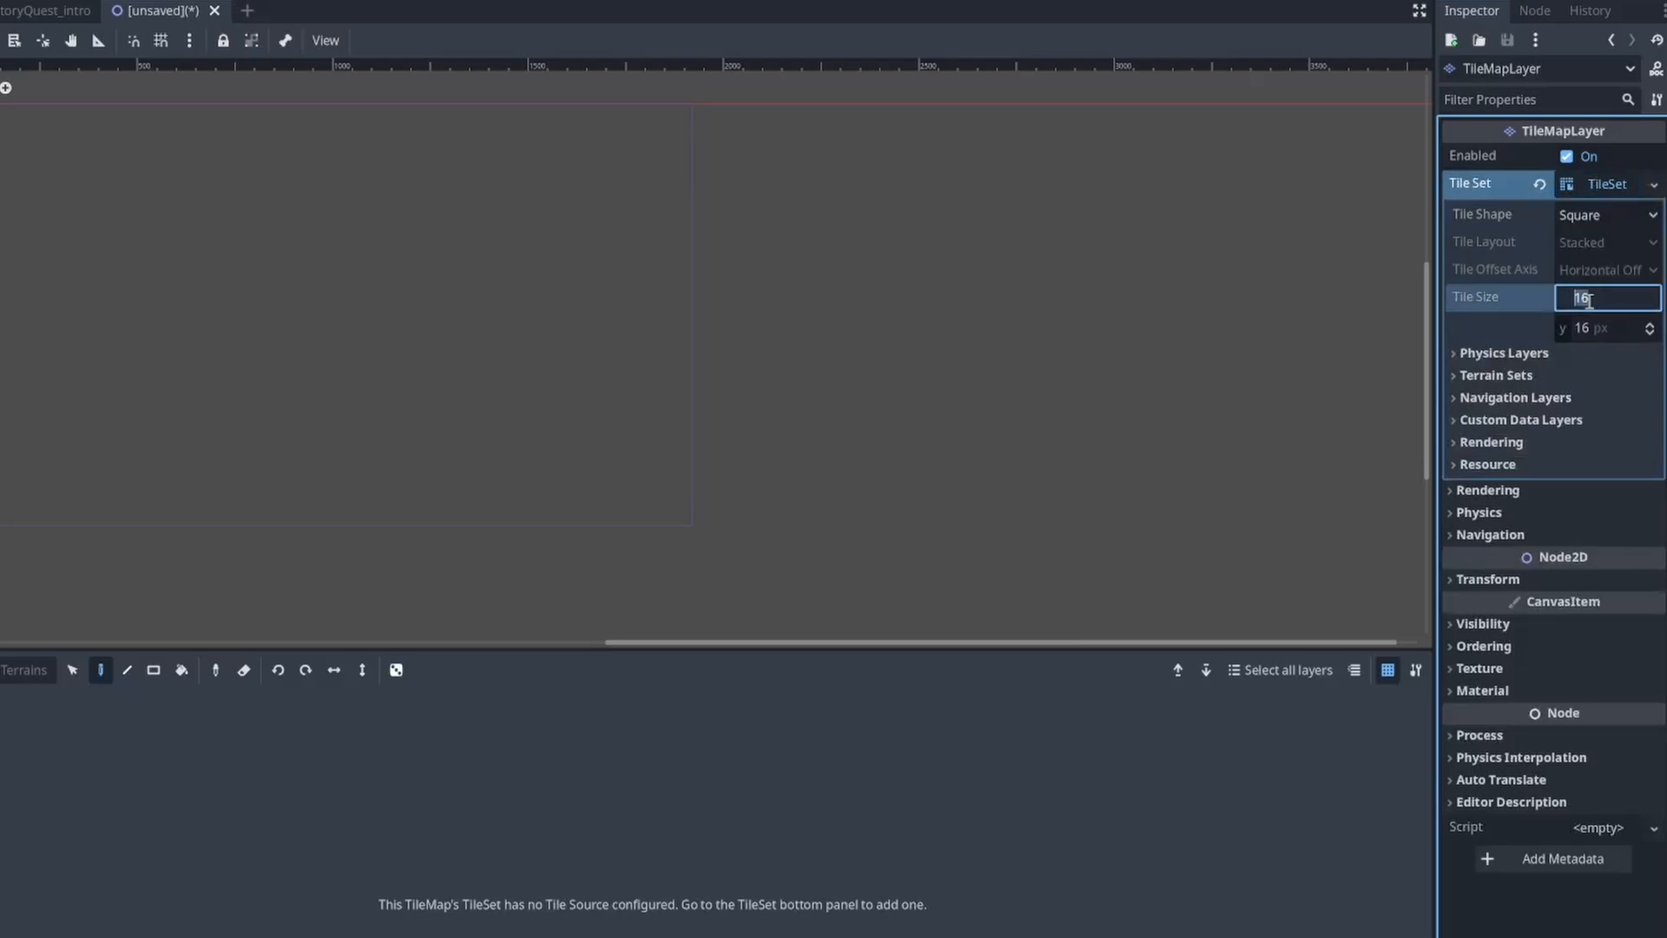
{"action": "type", "text": "64"}
{"action": "left_click", "coordinate": [1576, 332]}
{"action": "type", "text": "64"}
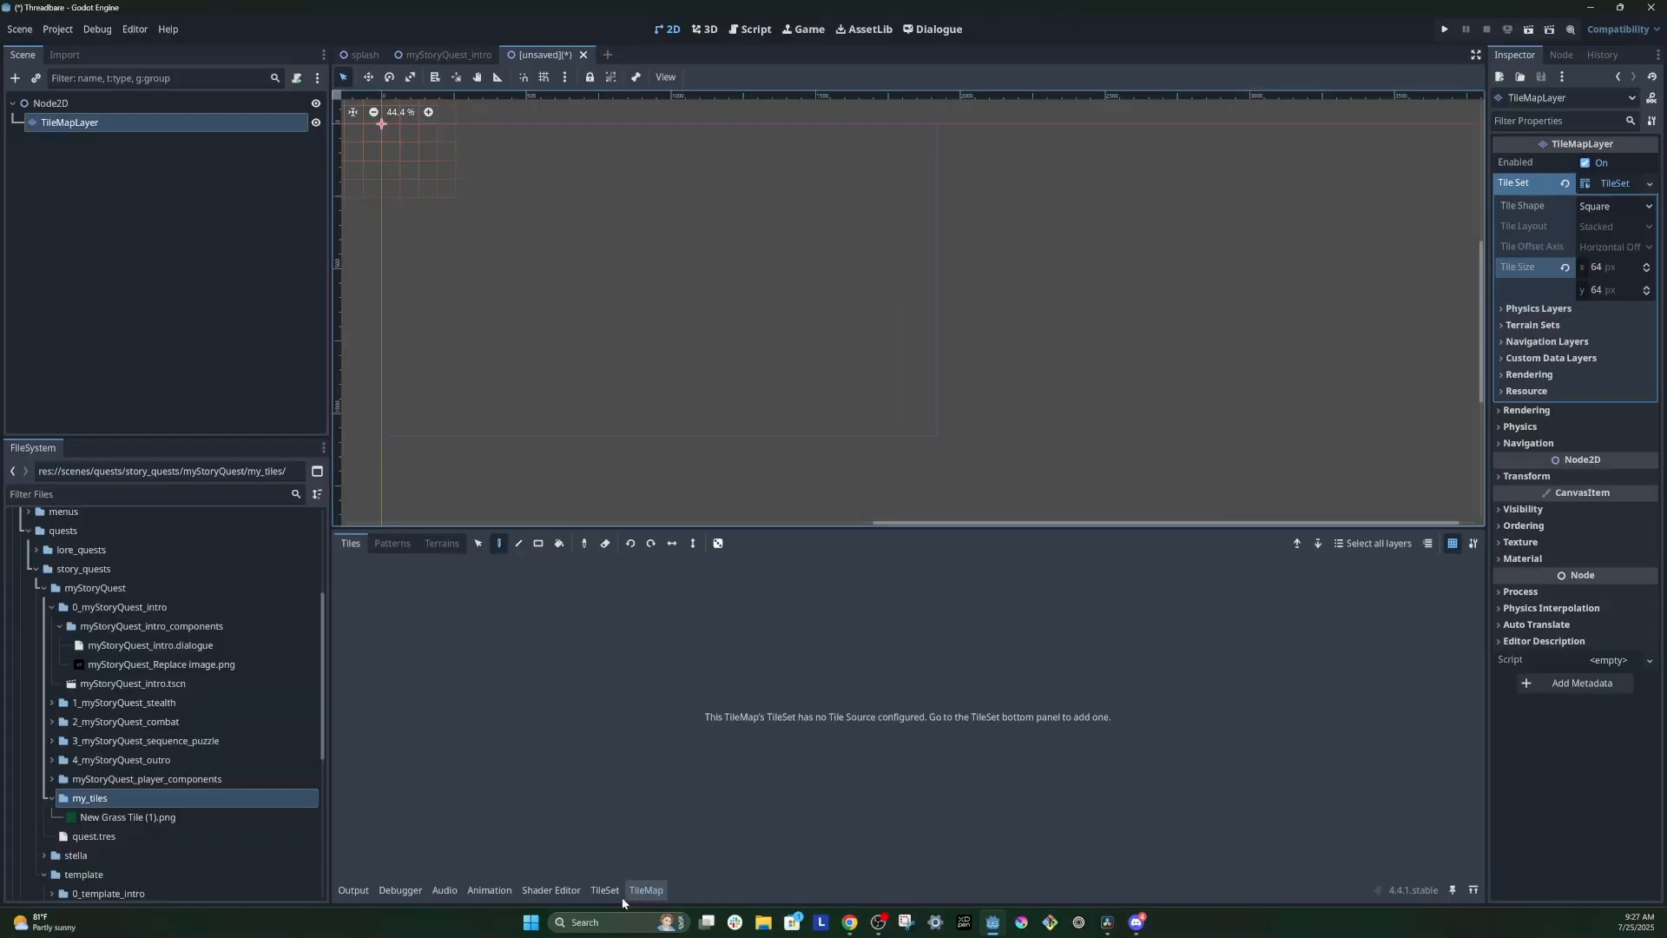
Step: Add New Grass Tile (1).png as a tile source of the TileSet and have its atlas tiles created automatically
{"action": "left_click", "coordinate": [668, 901]}
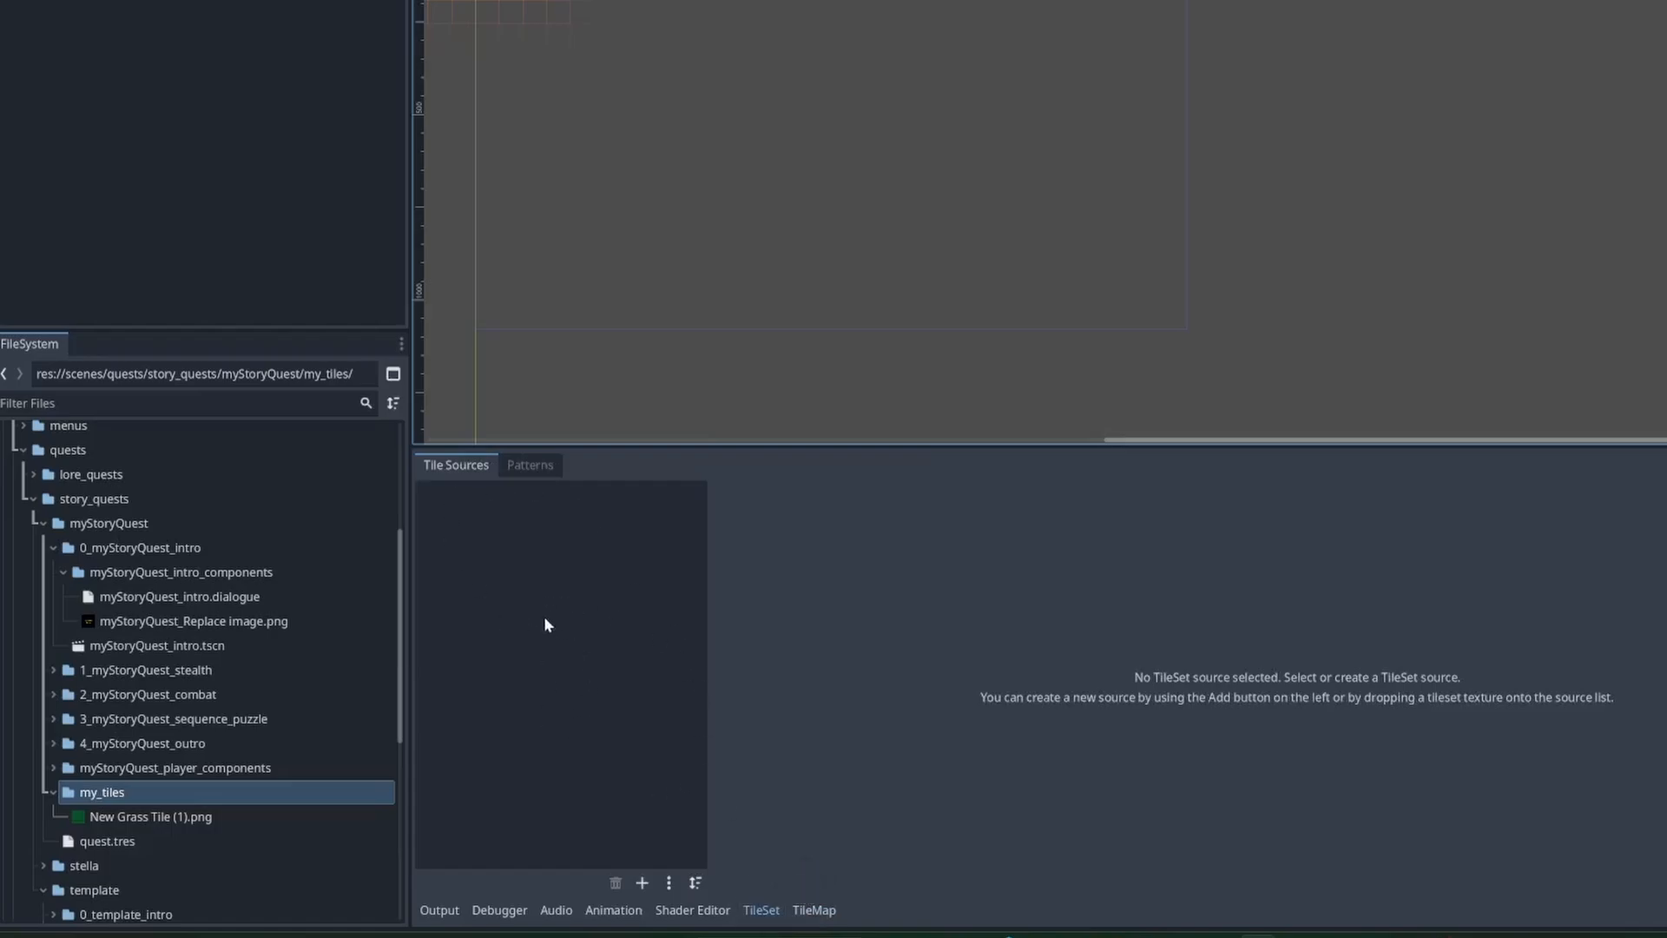
{"action": "left_click", "coordinate": [144, 820]}
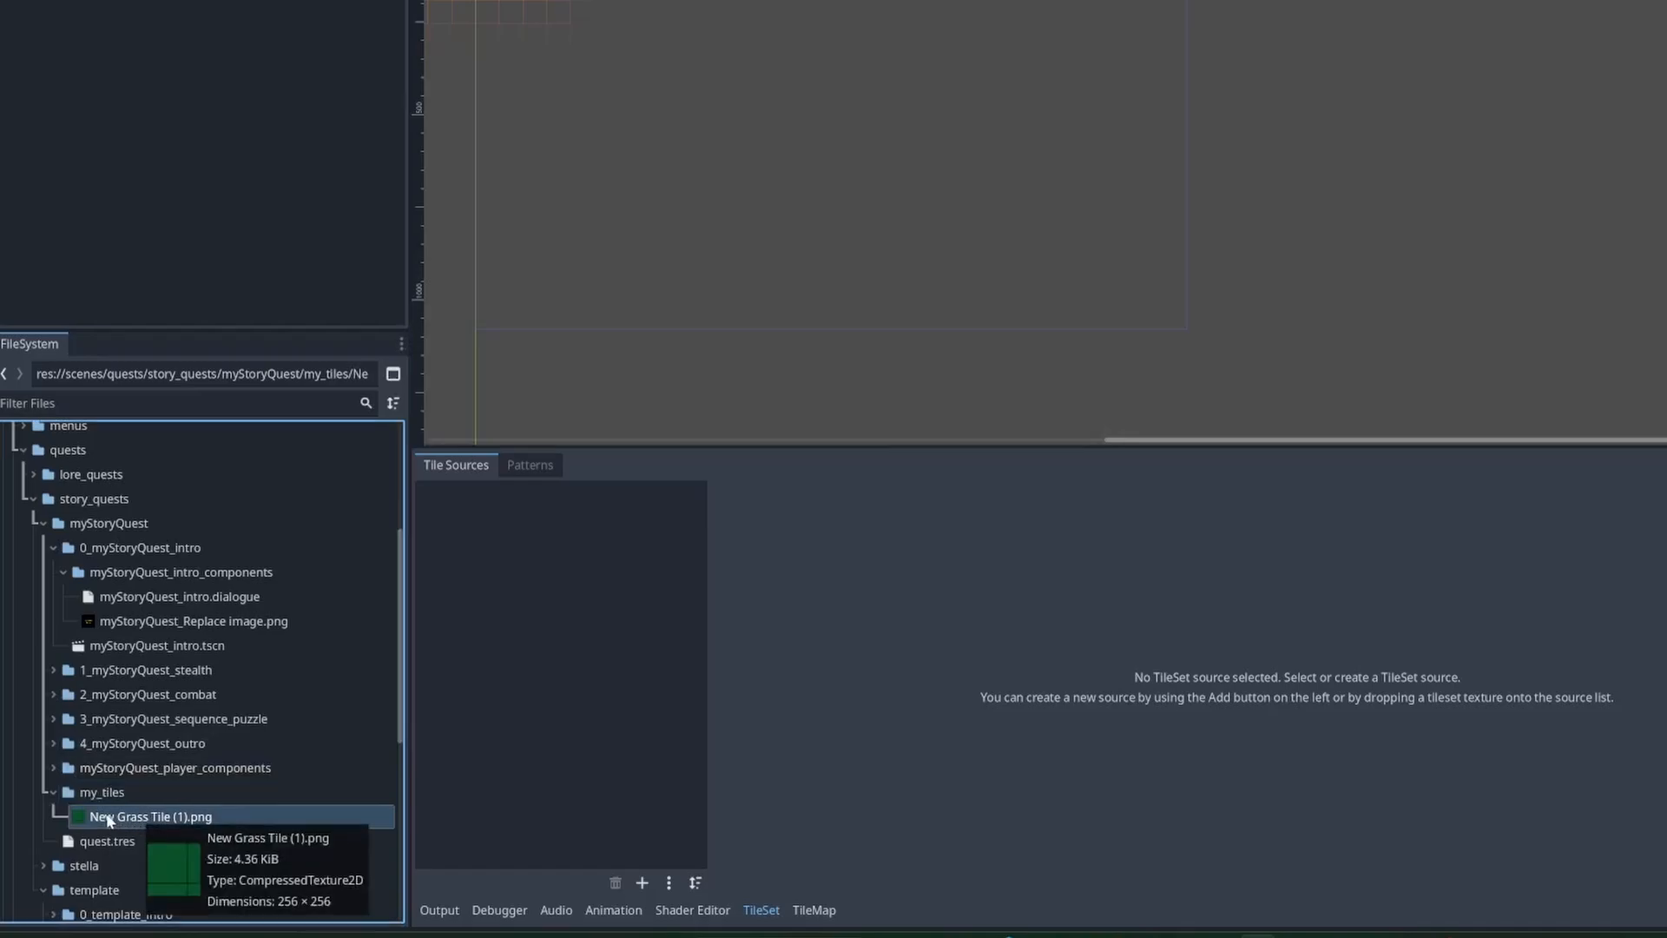
{"action": "left_click_drag", "start_coordinate": [108, 821], "coordinate": [540, 606]}
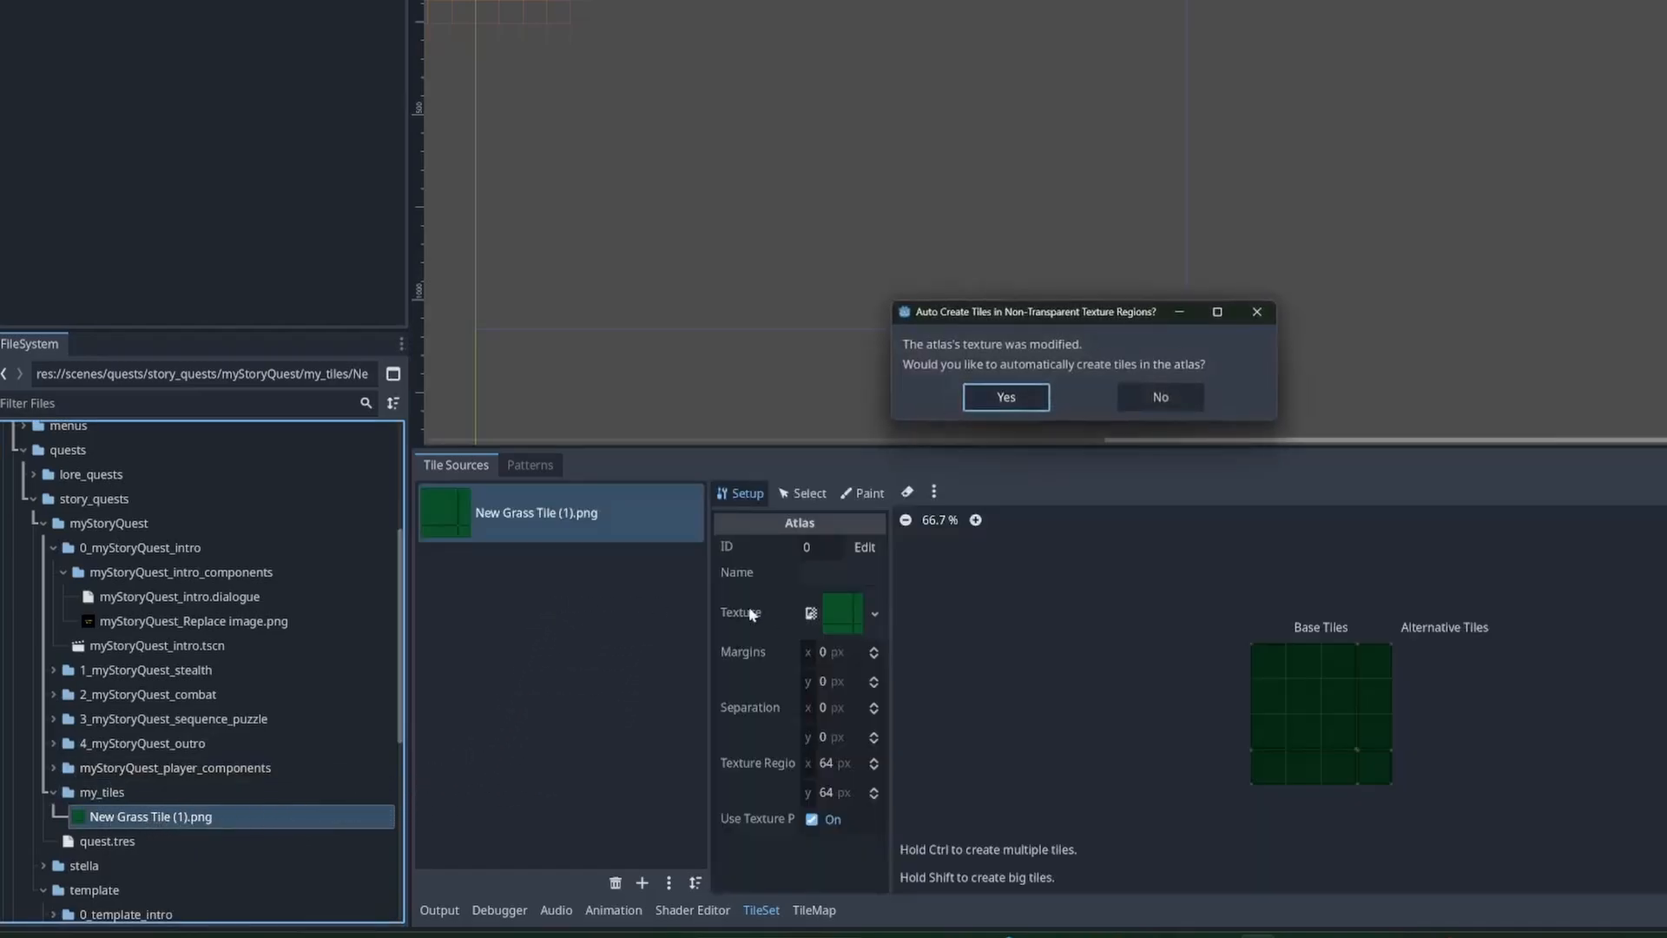
{"action": "left_click", "coordinate": [985, 396]}
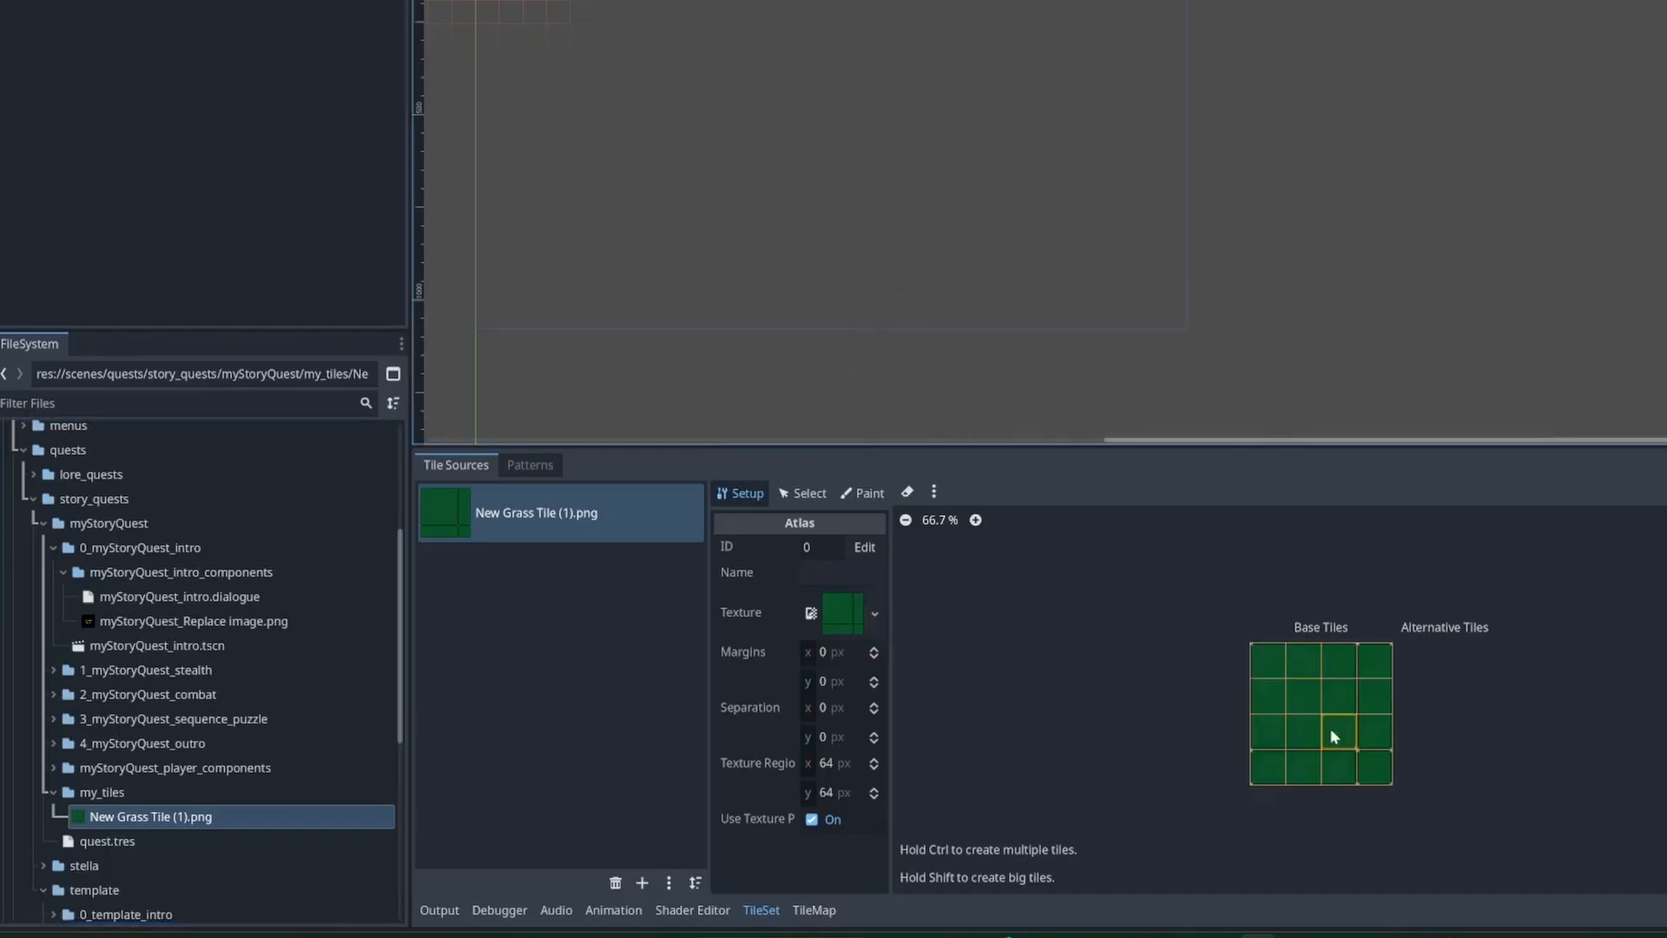
{"action": "scroll", "coordinate": [1330, 733], "scroll_direction": "up", "scroll_amount": 5}
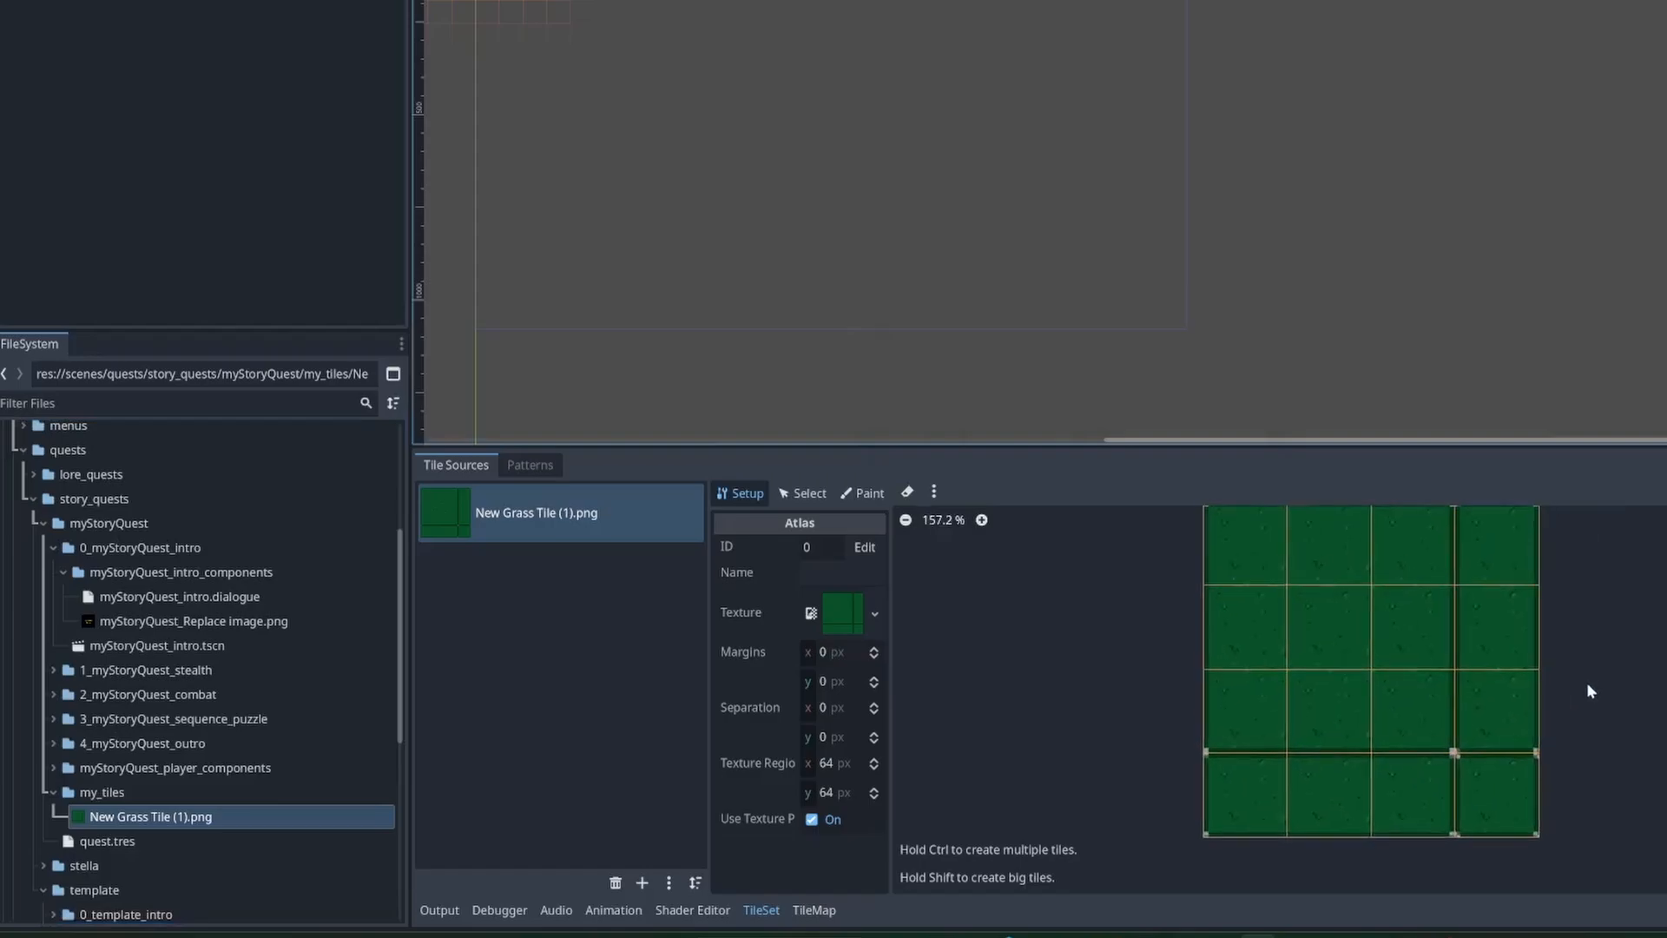
{"action": "middle_click_drag", "start_coordinate": [1590, 692], "coordinate": [1511, 720]}
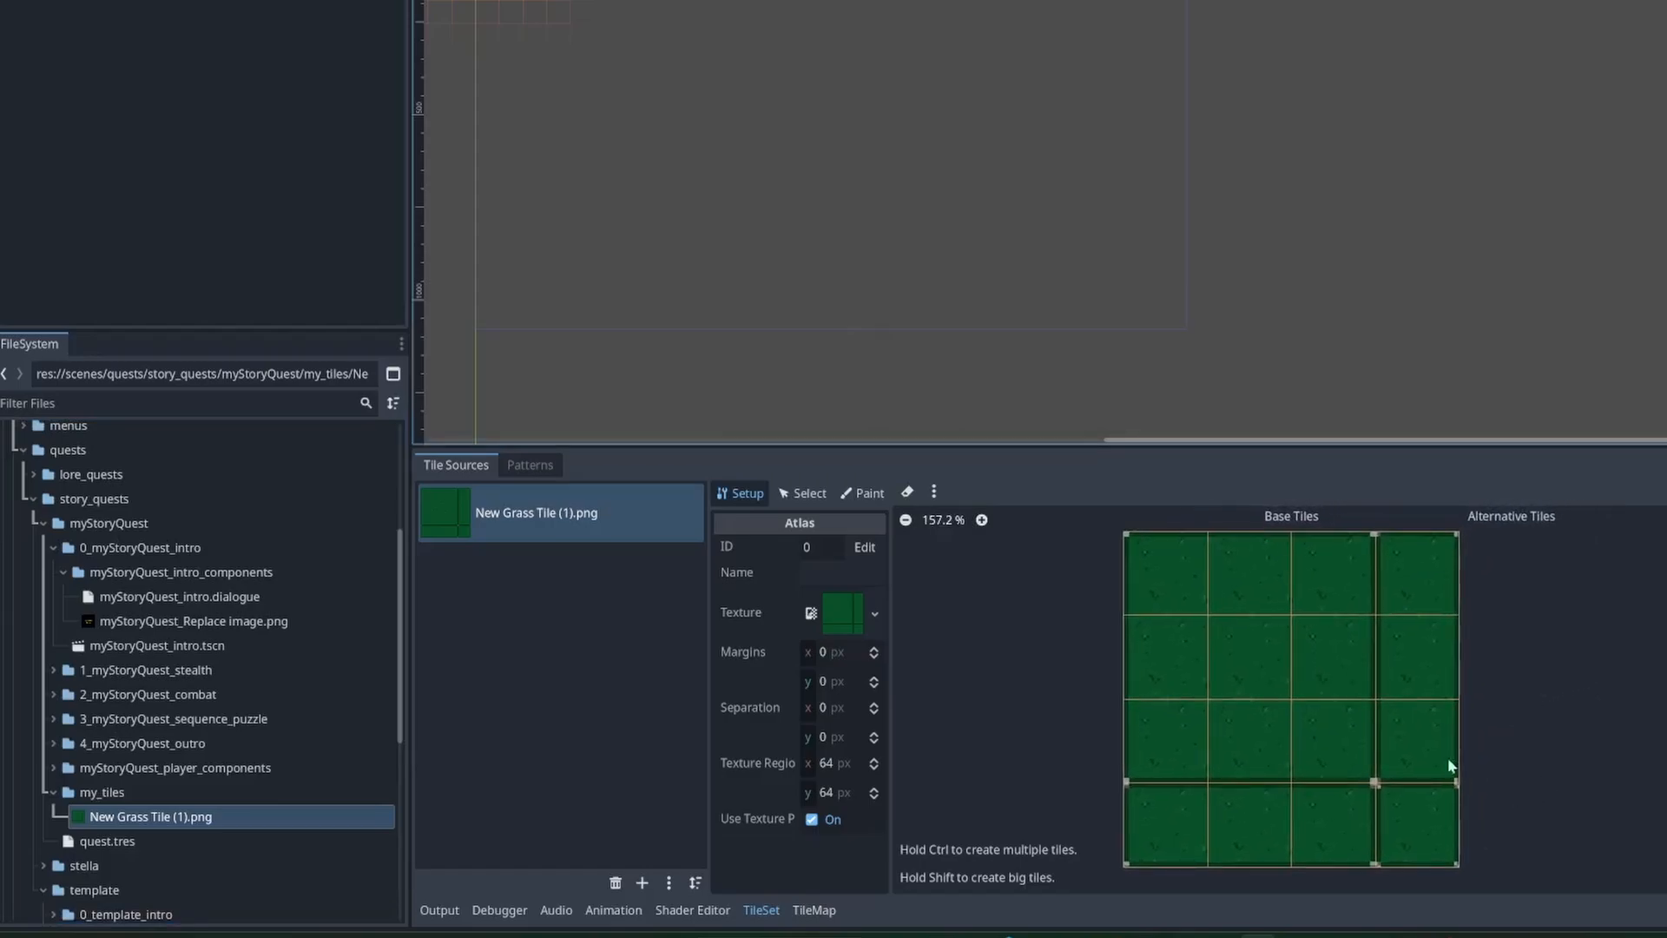
{"action": "scroll", "coordinate": [1446, 757], "scroll_direction": "up", "scroll_amount": 1}
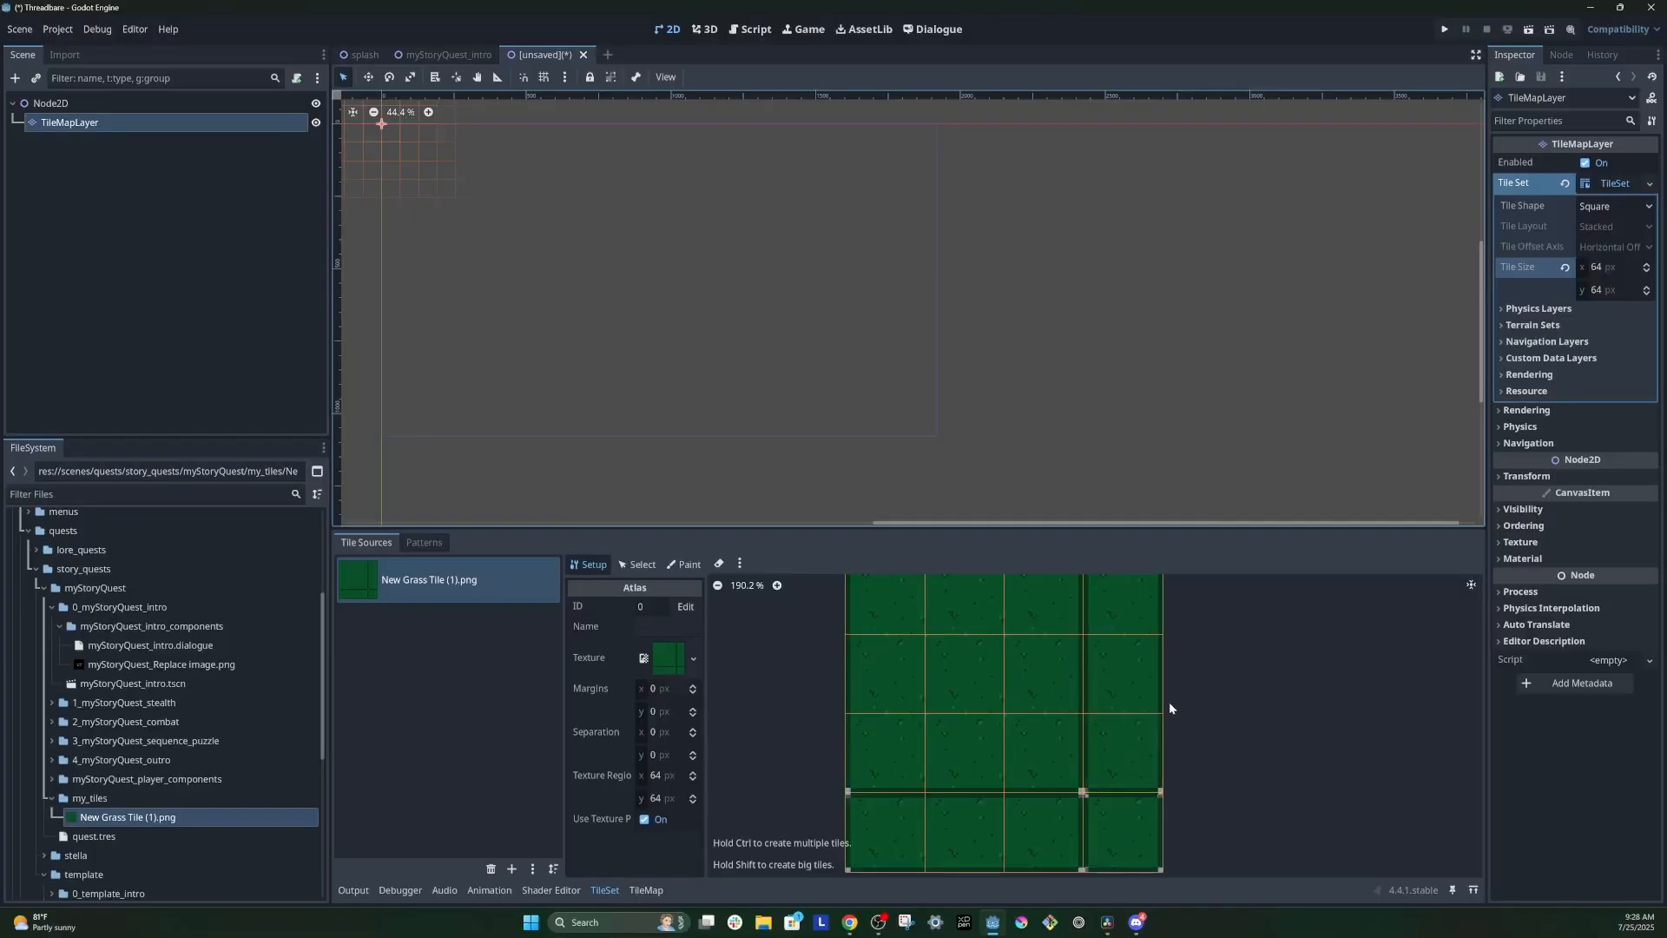
{"action": "middle_click_drag", "start_coordinate": [1169, 702], "coordinate": [1176, 744]}
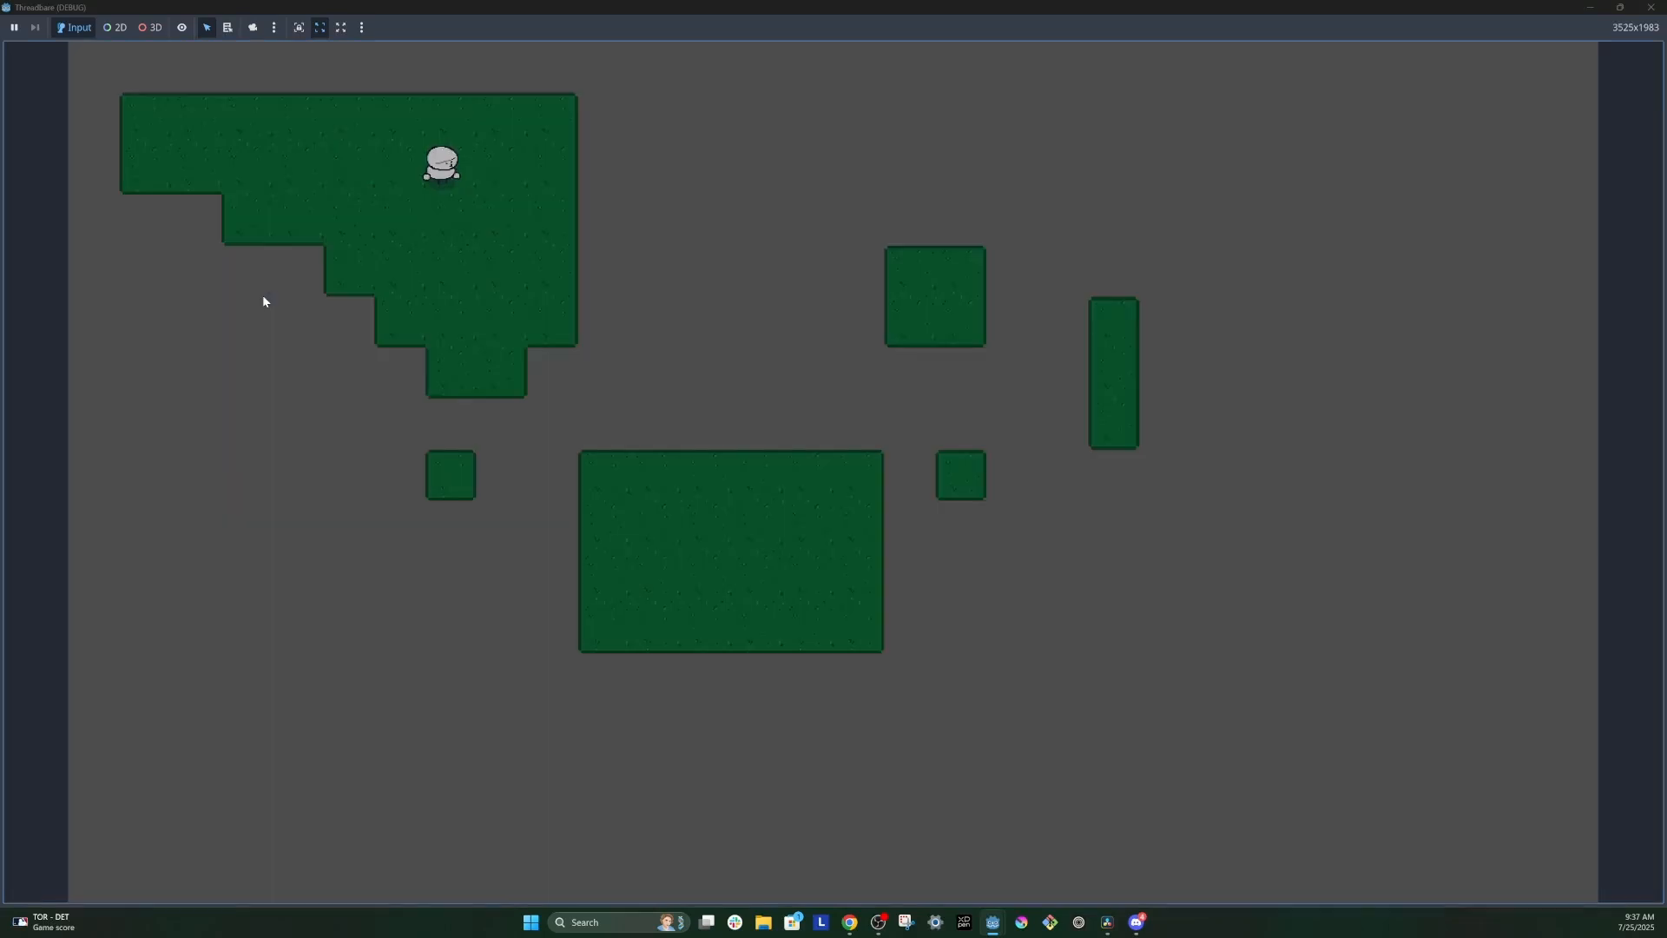
Step: Walk the character around the running game to check how it moves across the edges of the grass areas
{"action": "key", "text": "Right"}
{"action": "key", "text": "Up"}
{"action": "key", "text": "Left"}
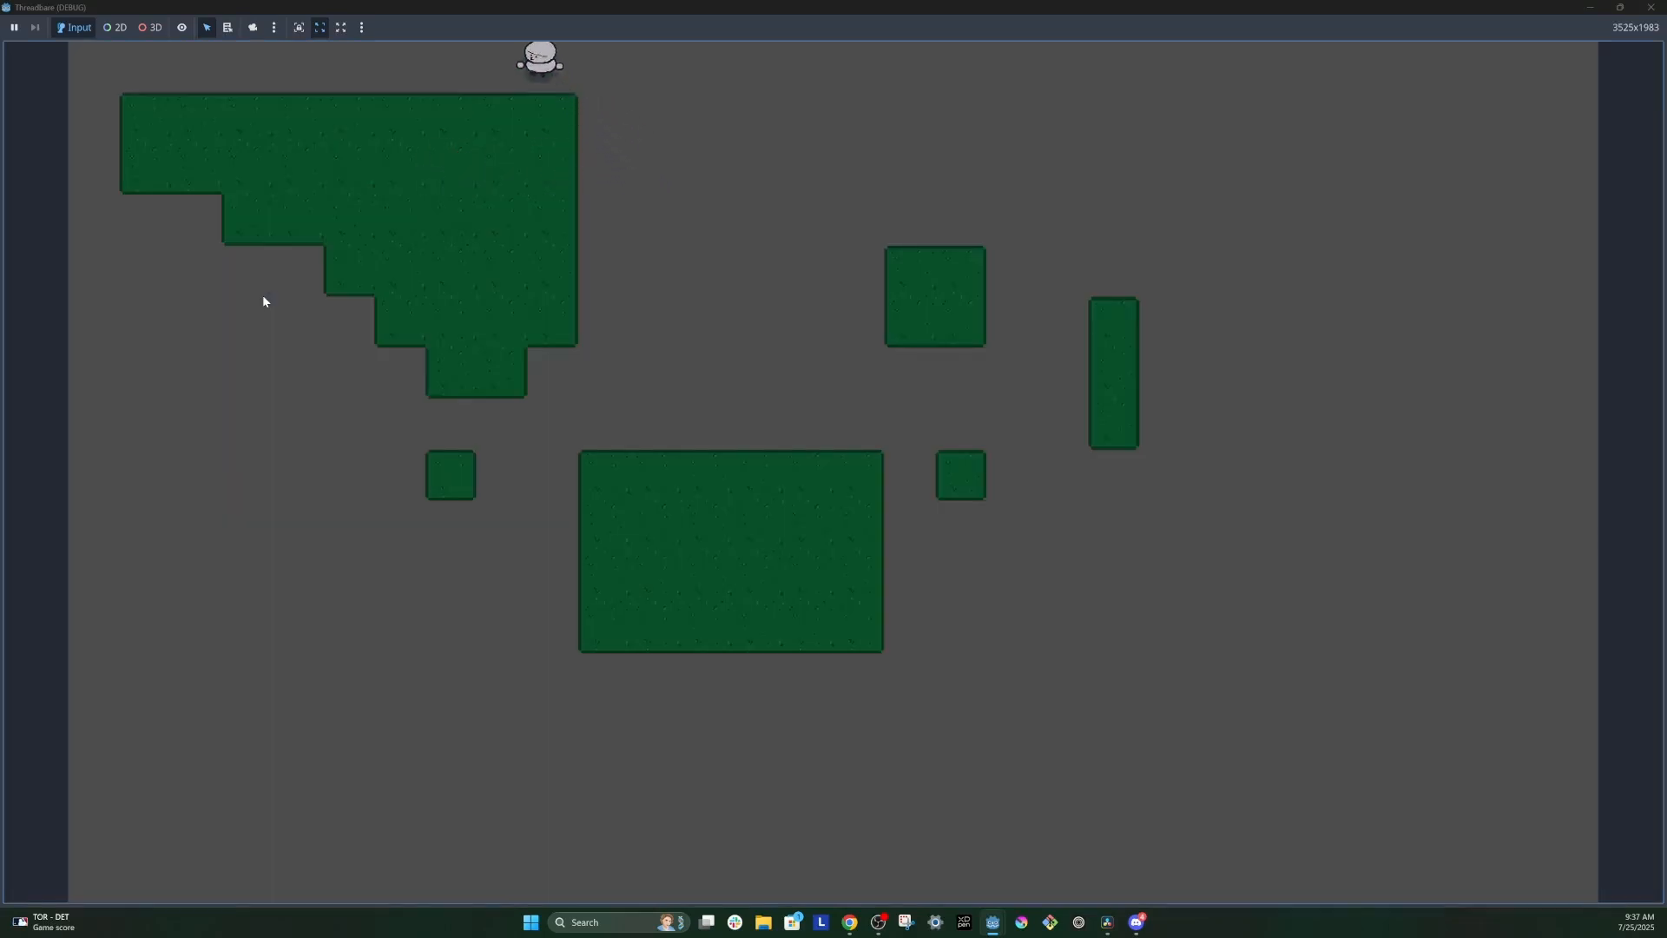
{"action": "key", "text": "Down"}
{"action": "key", "text": "Right"}
{"action": "key", "text": "Up"}
{"action": "key", "text": "Left"}
{"action": "key", "text": "Right"}
{"action": "key", "text": "Down"}
{"action": "key", "text": "Left"}
{"action": "key", "text": "Up"}
{"action": "key", "text": "Right"}
{"action": "key", "text": "Down"}
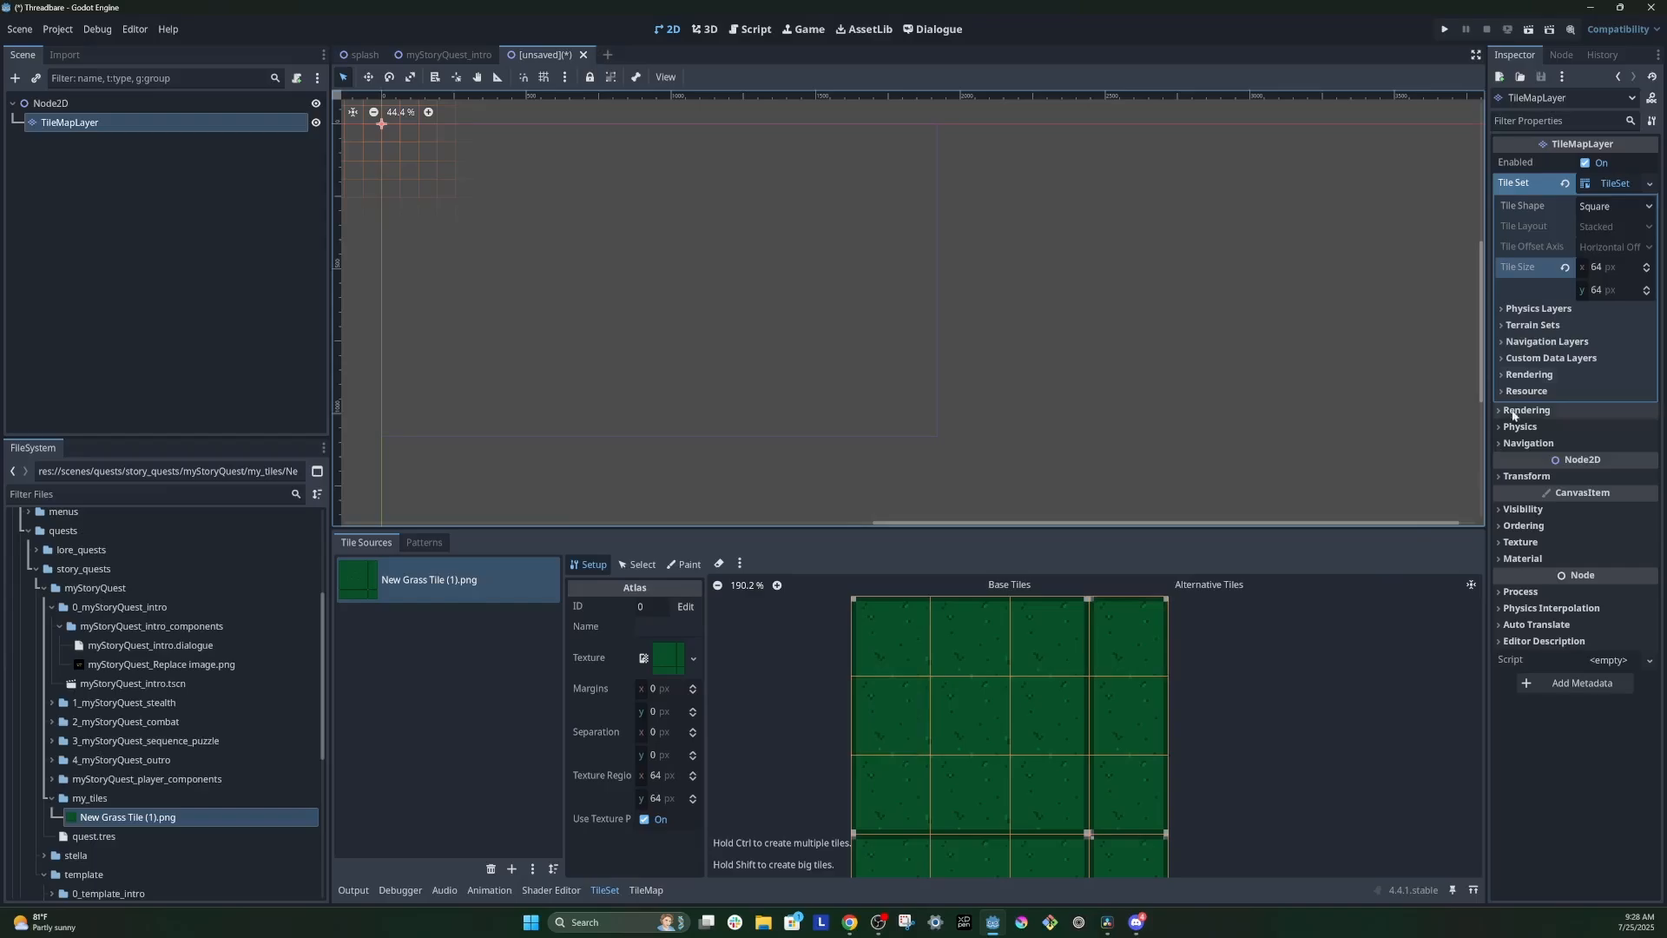
Step: Add a physics layer to the TileSet and choose Physics Layer 0 as the tile property to paint
{"action": "left_click", "coordinate": [1552, 313]}
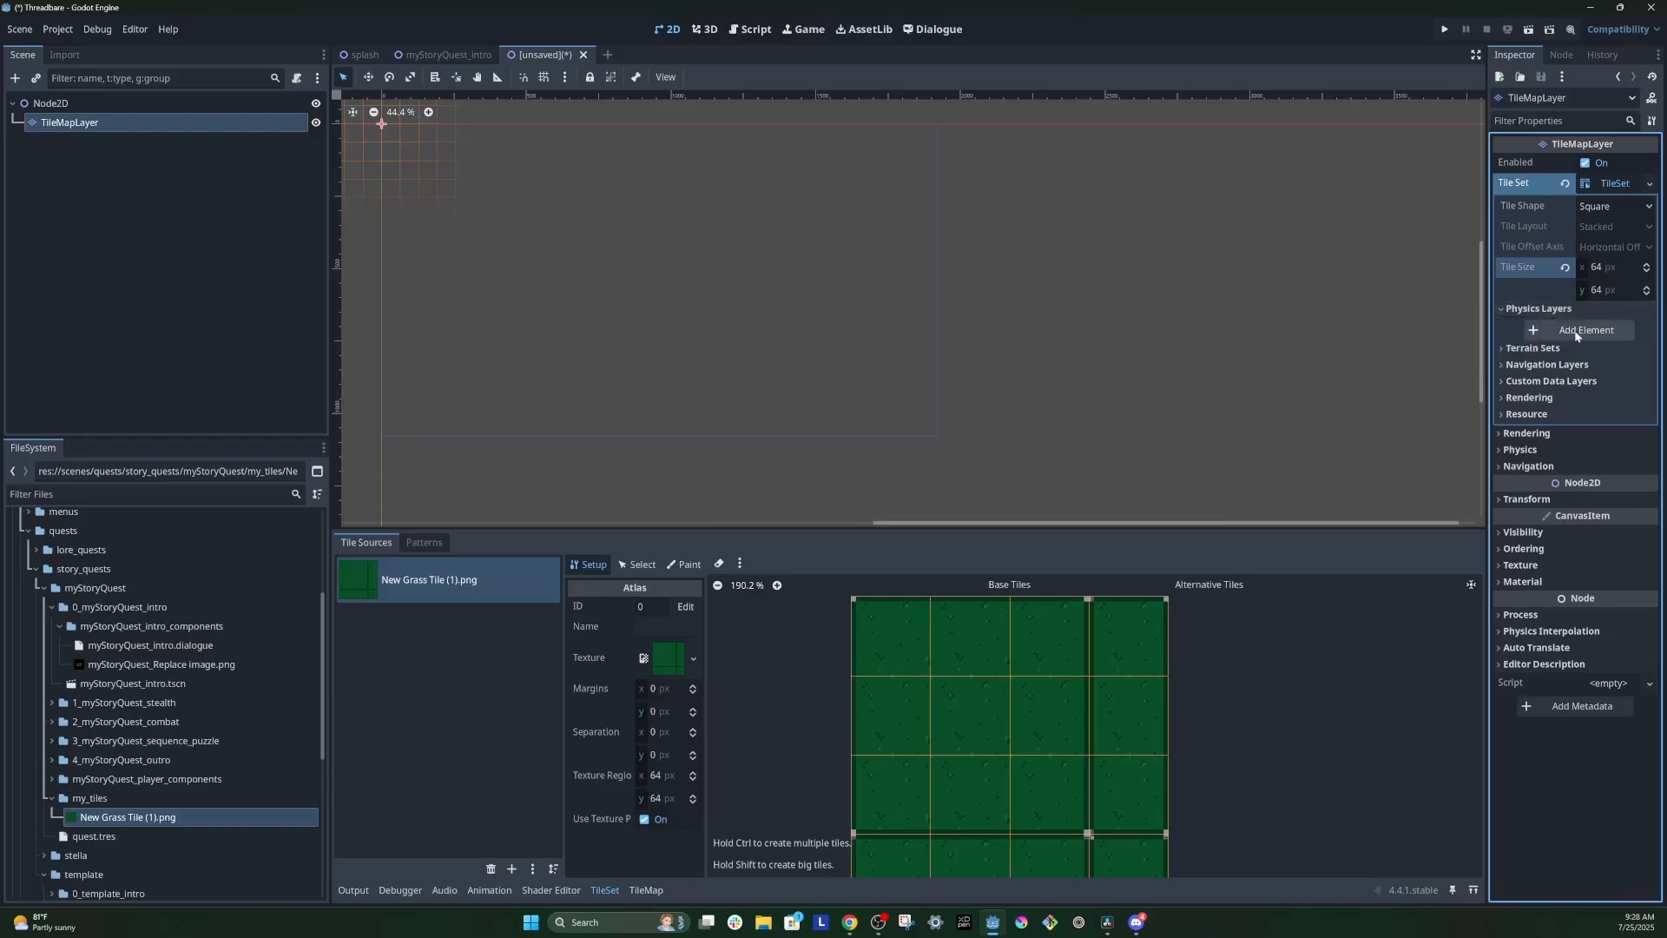
{"action": "left_click", "coordinate": [1620, 332]}
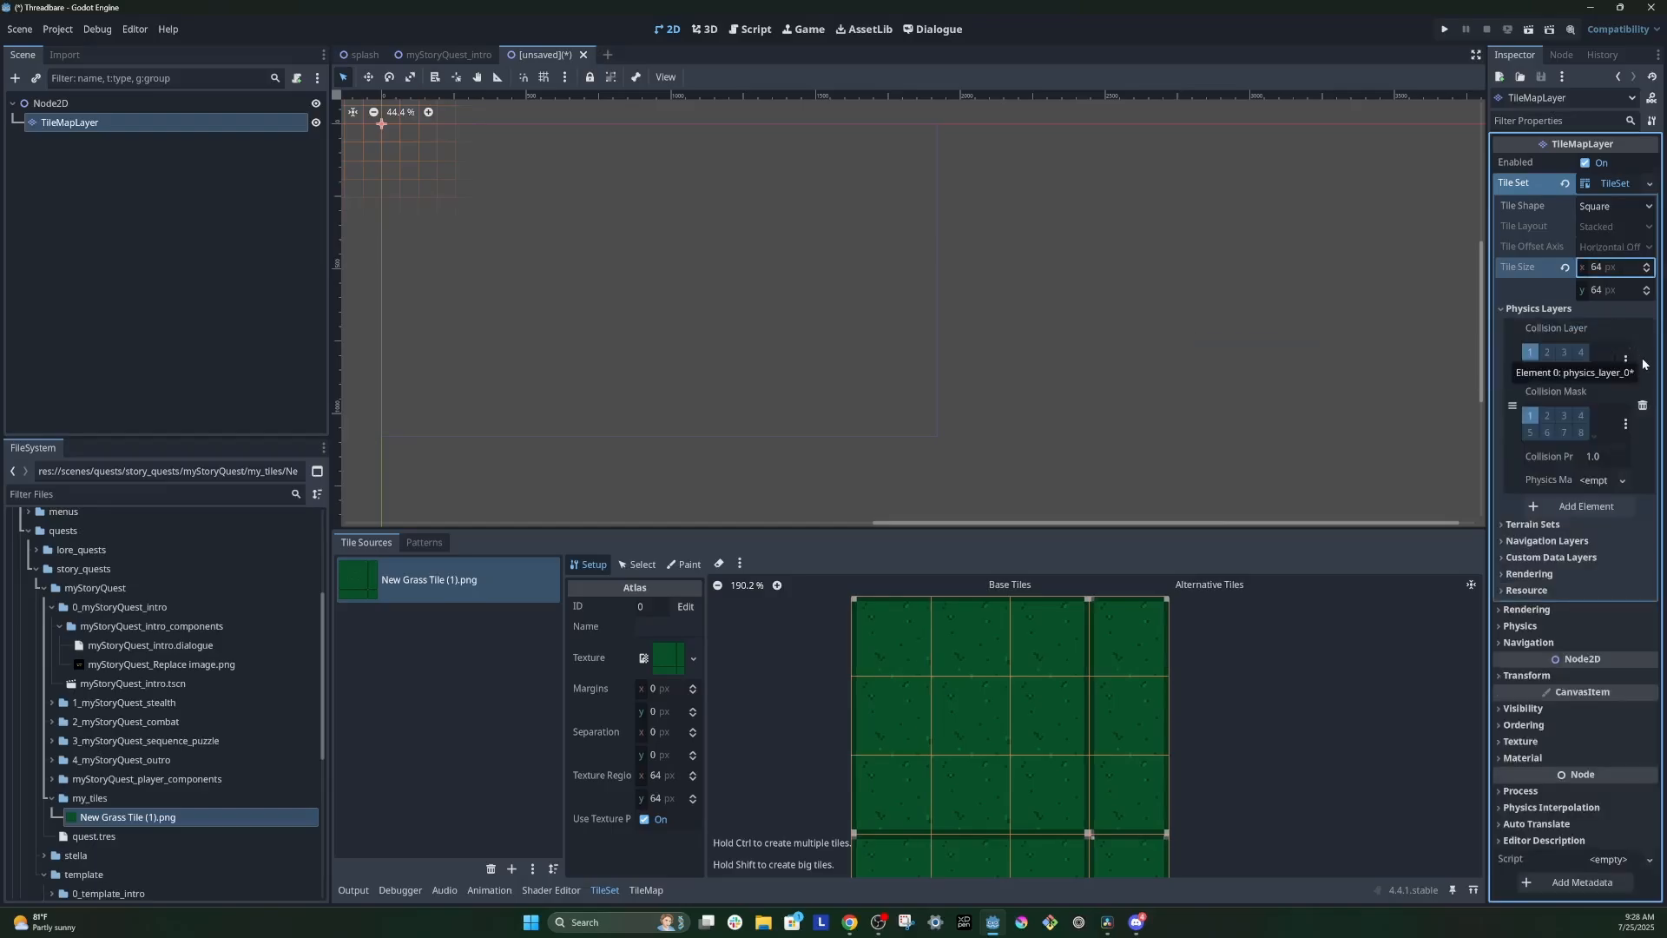
{"action": "left_click", "coordinate": [686, 566]}
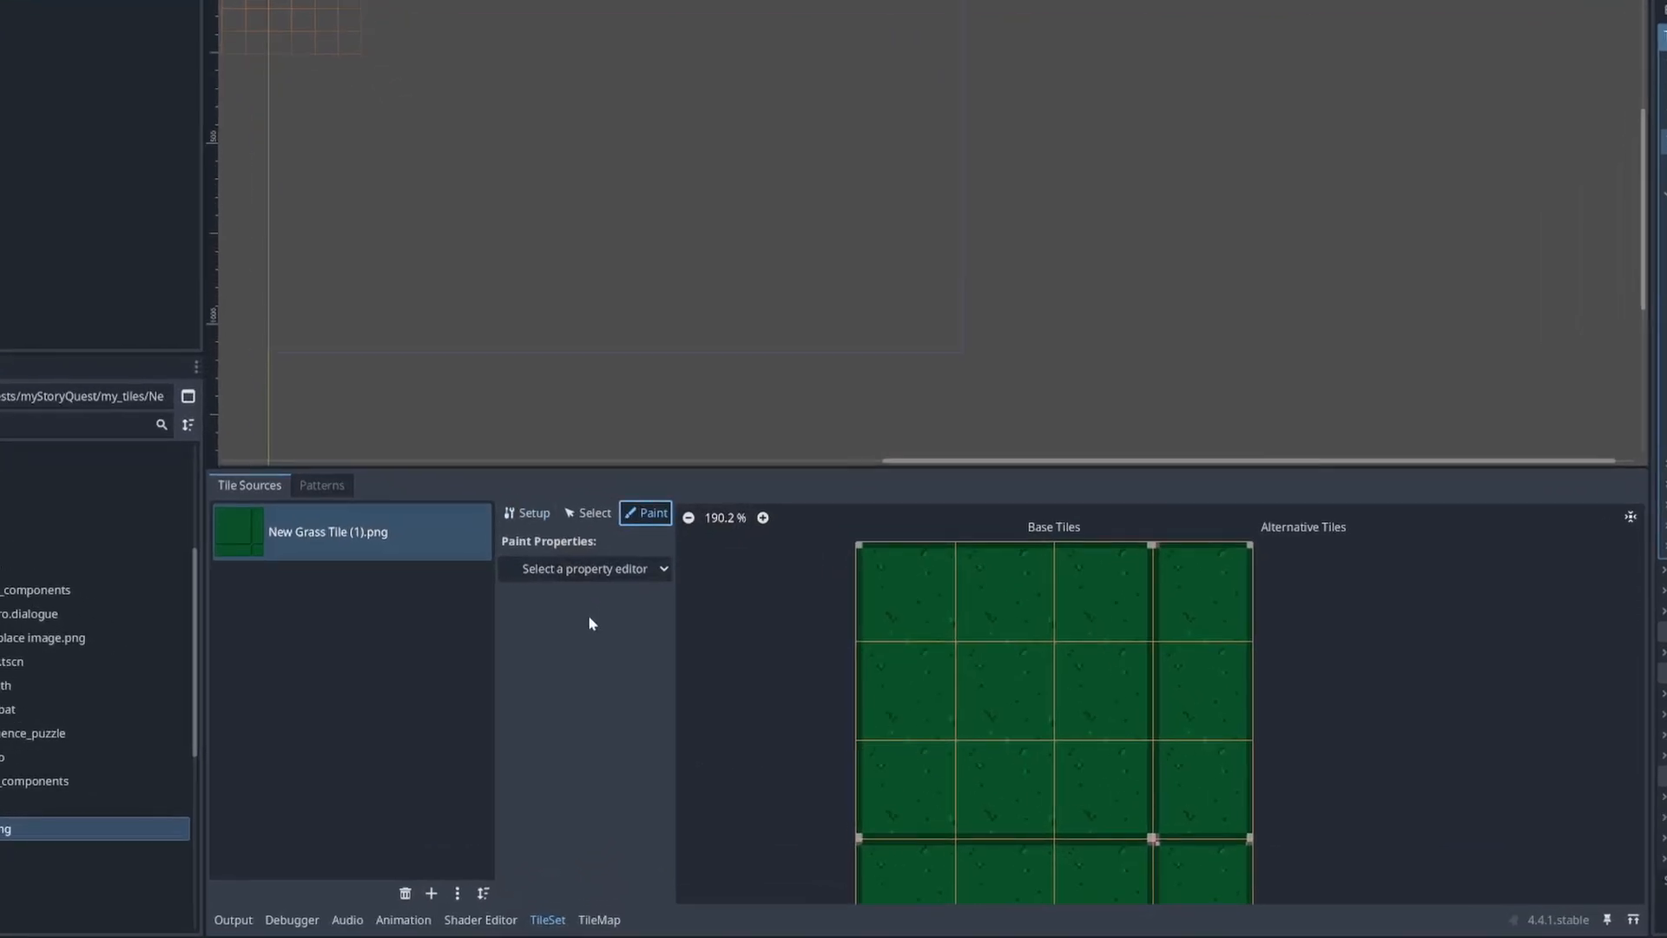
{"action": "left_click", "coordinate": [574, 572]}
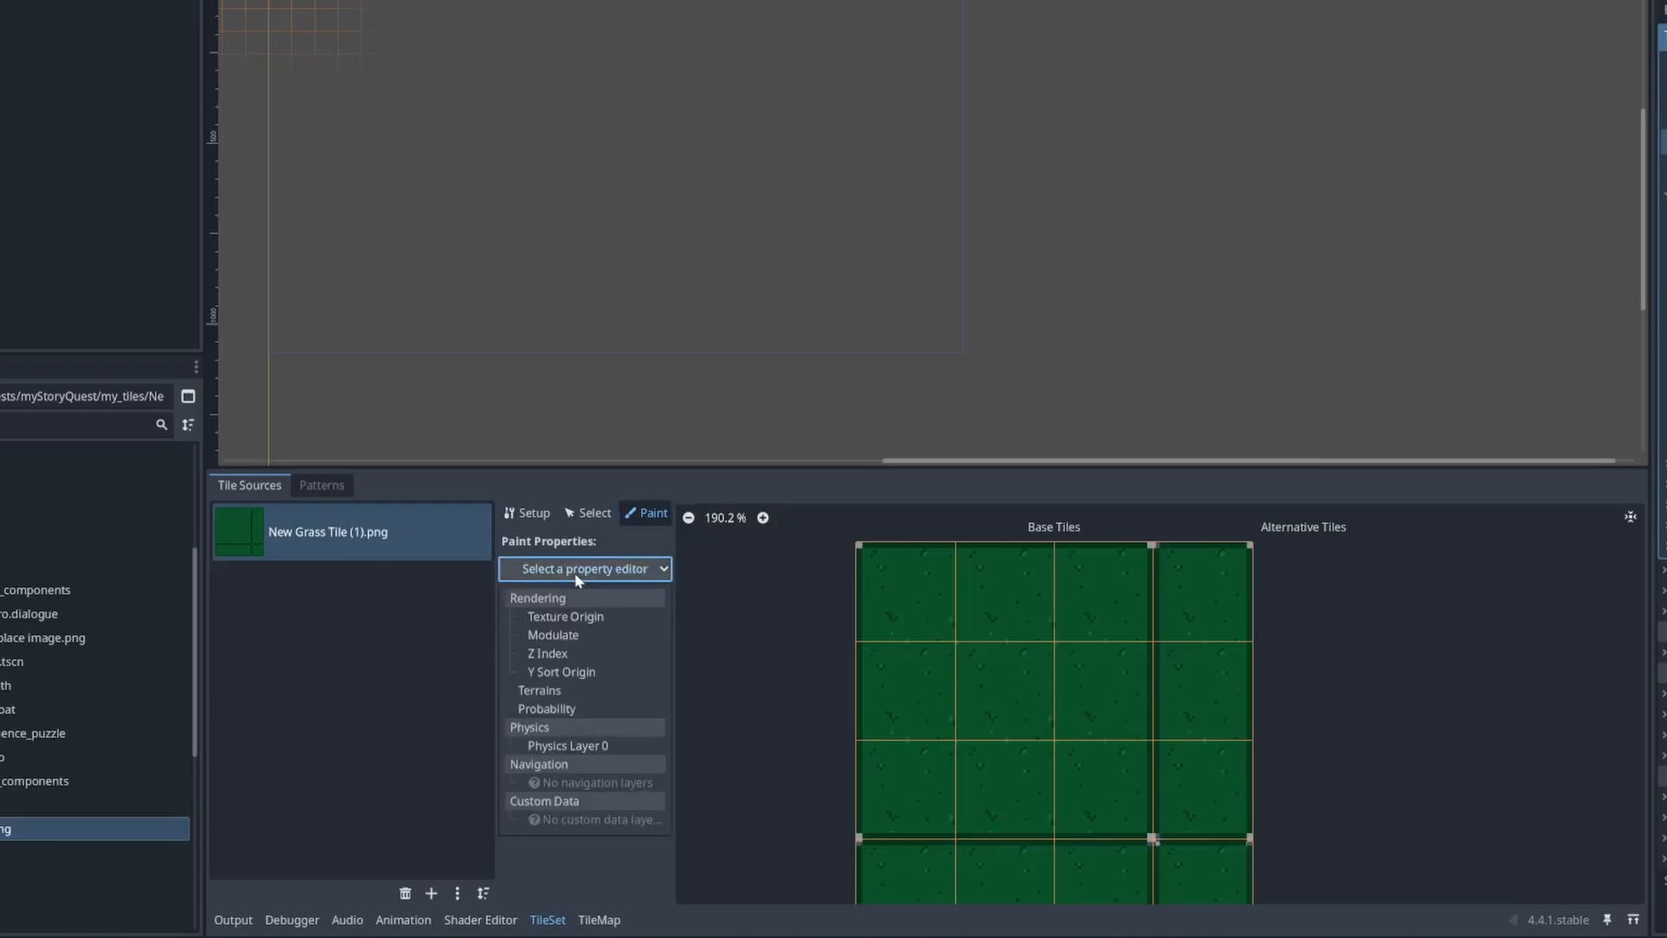
{"action": "left_click", "coordinate": [568, 747]}
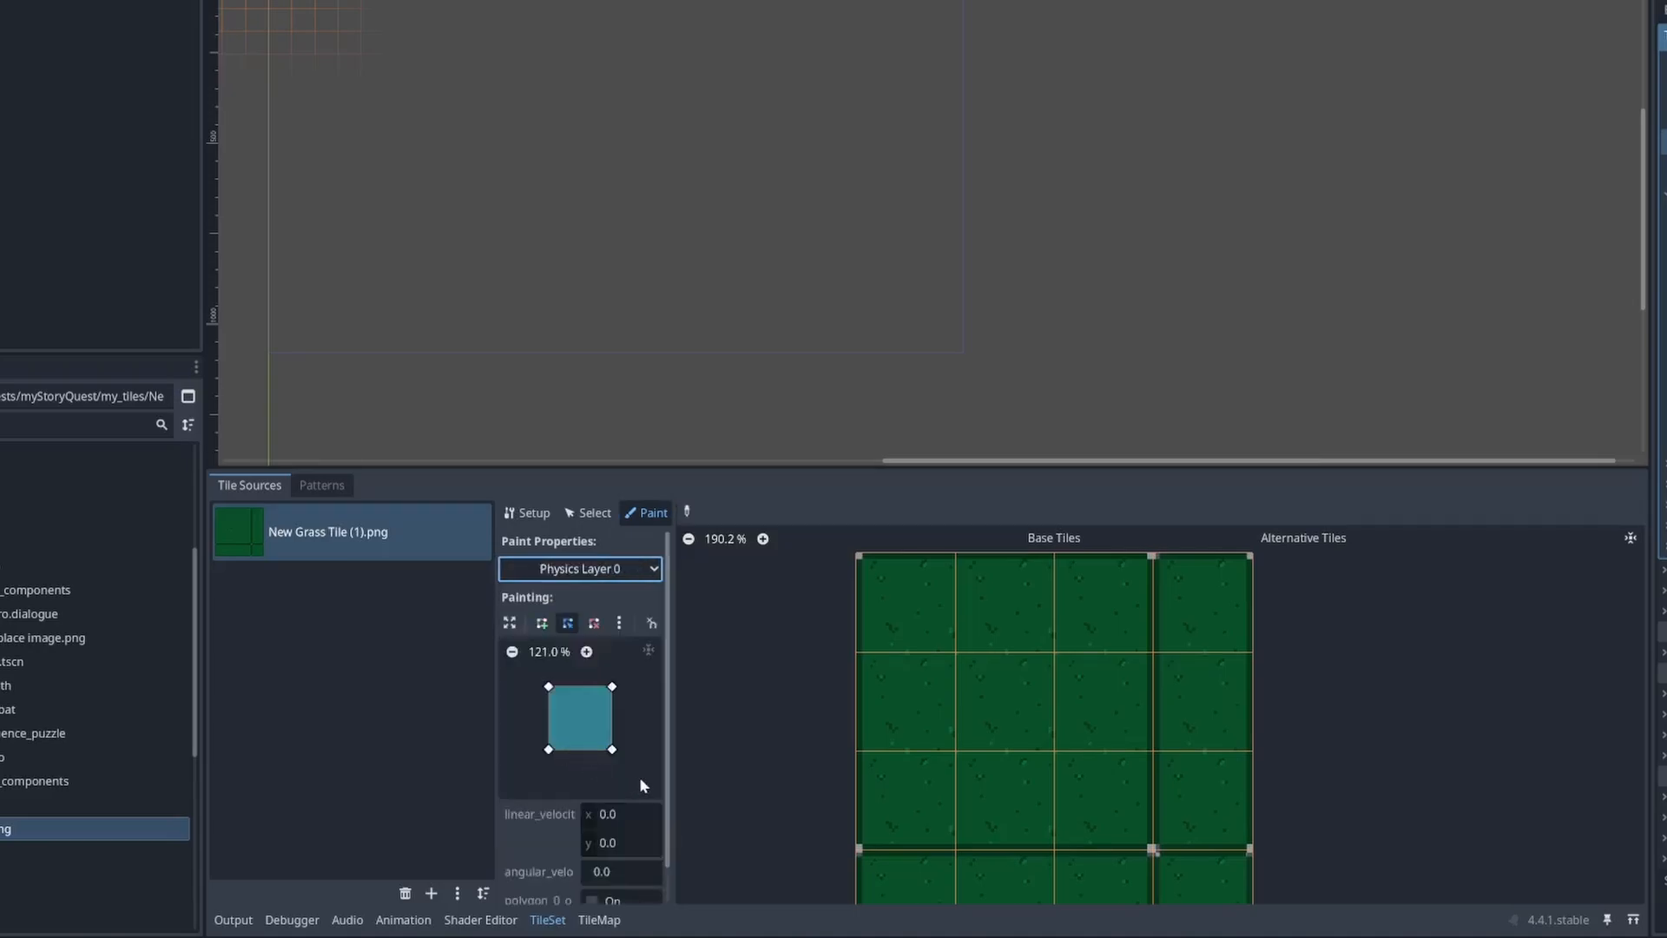
Step: Paint an L-shaped collision polygon onto the atlas's top-left grass tile and remove the polygon's lower inner point
{"action": "left_click_drag", "start_coordinate": [669, 744], "coordinate": [715, 732]}
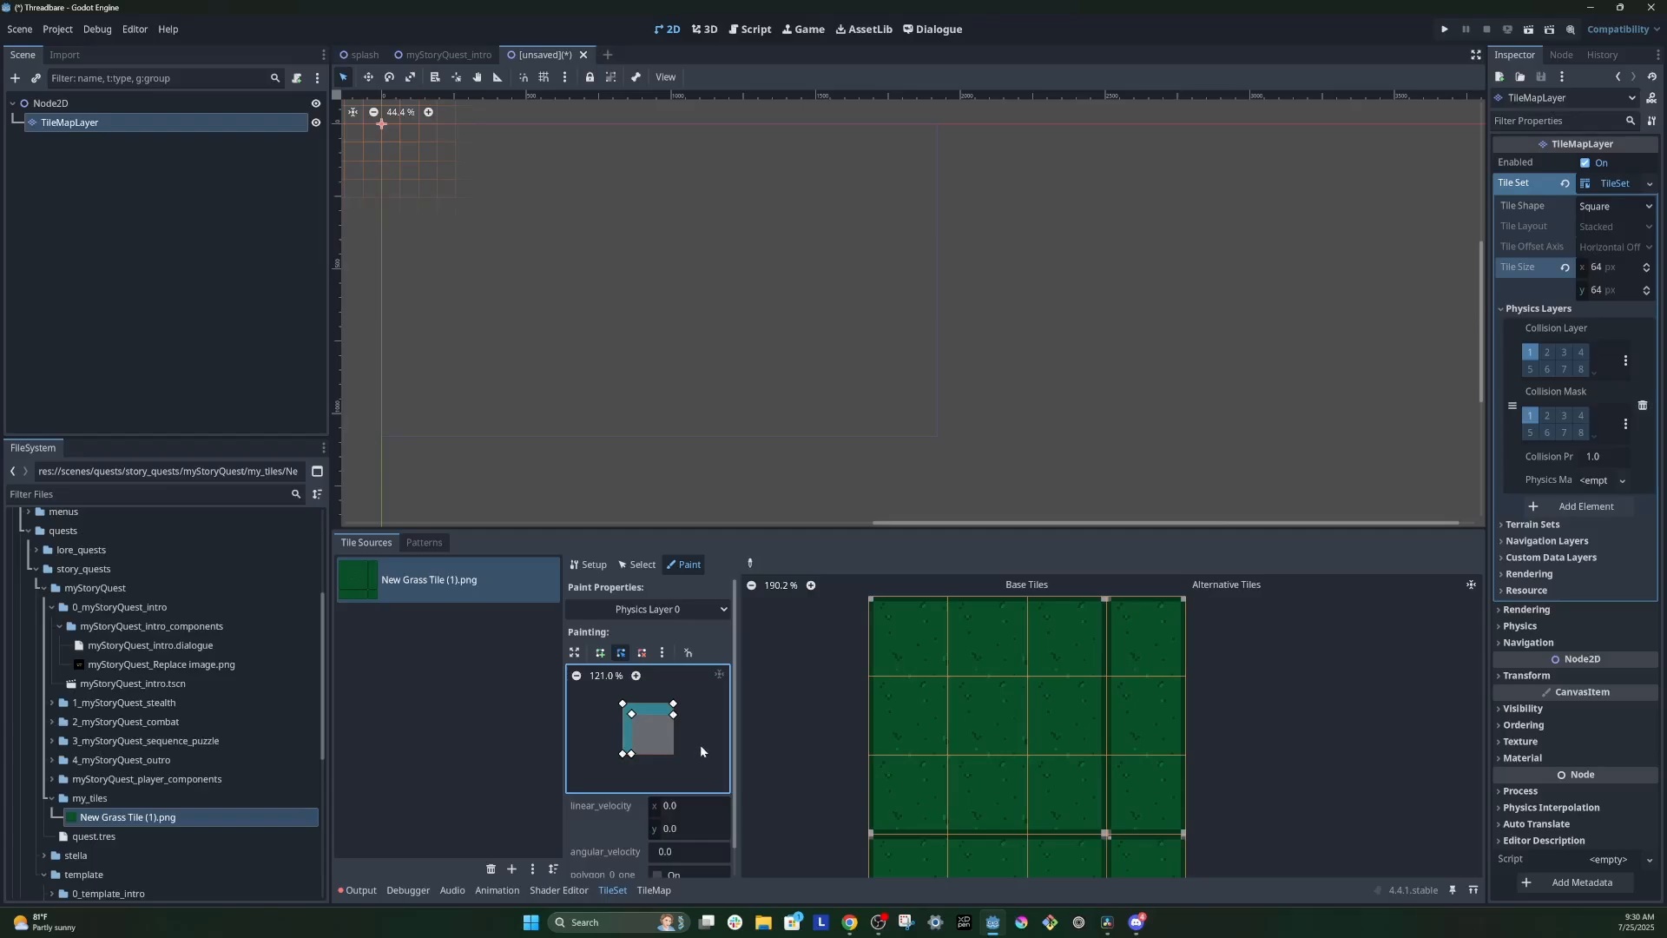
{"action": "left_click", "coordinate": [902, 635]}
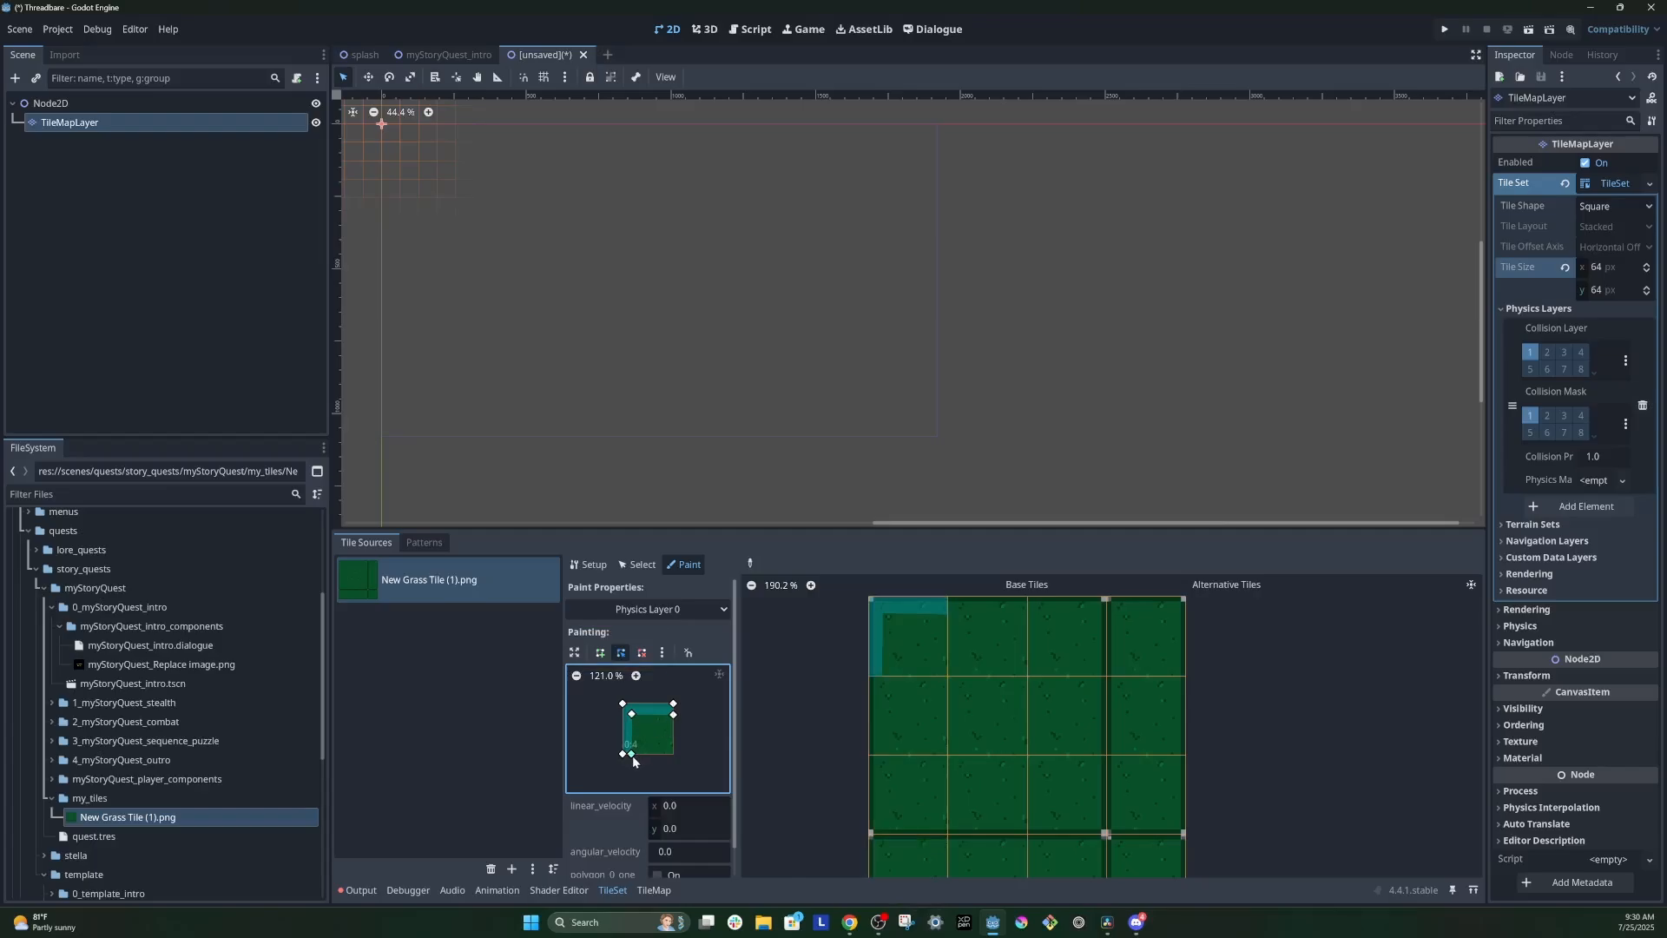
{"action": "left_click", "coordinate": [642, 652]}
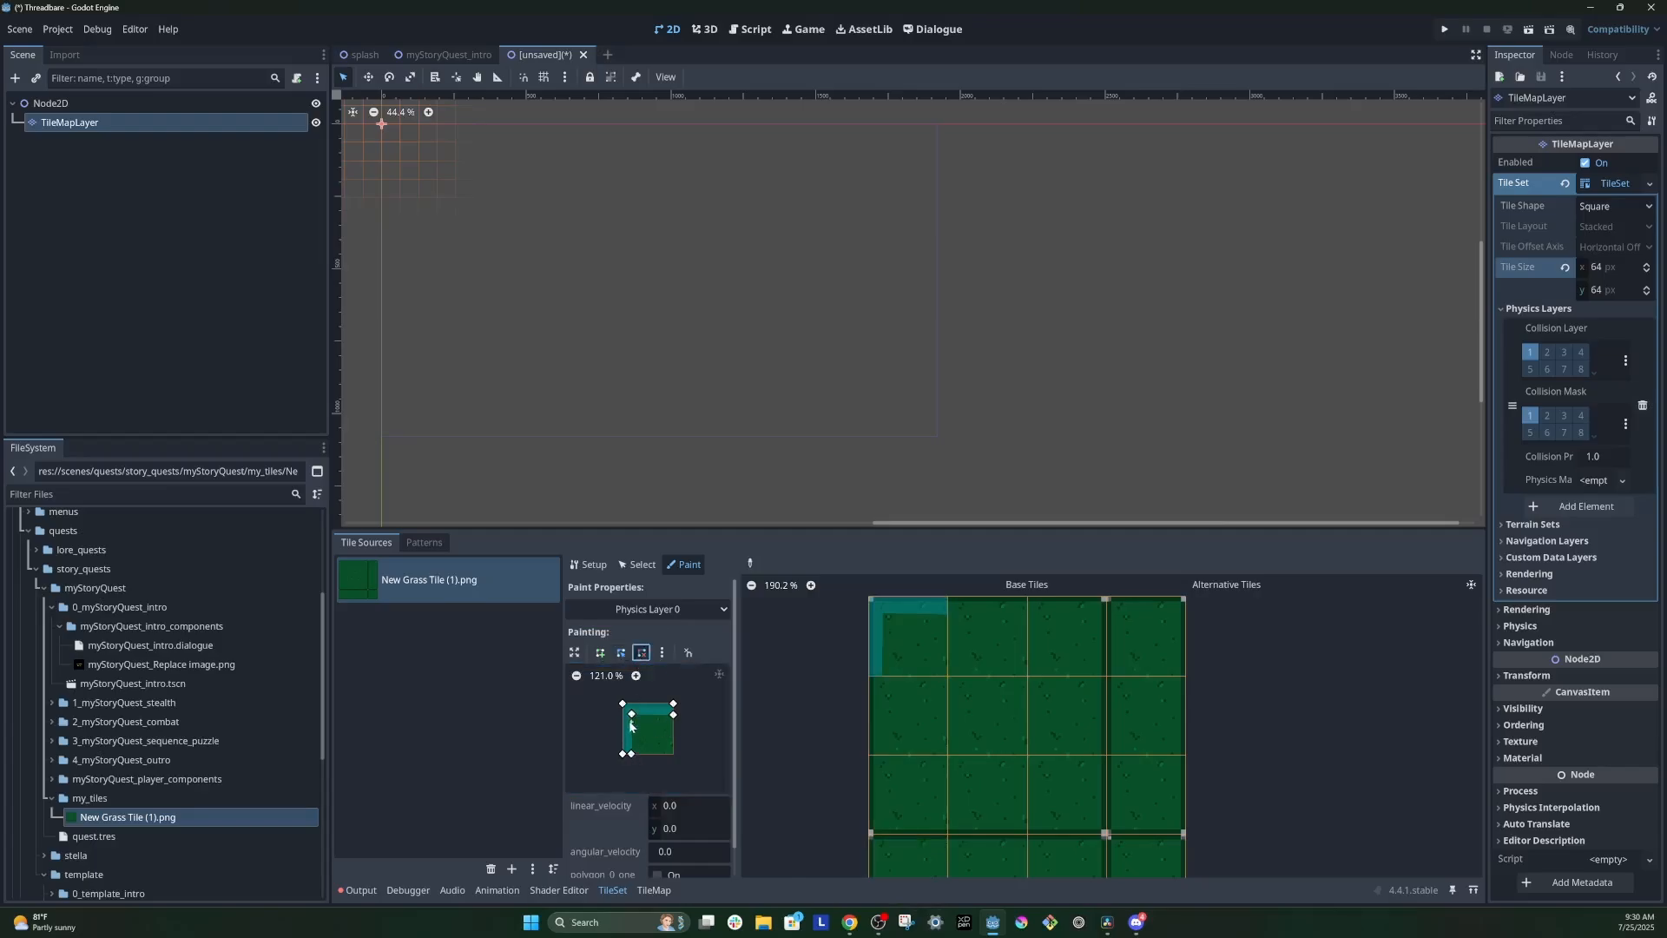
{"action": "left_click", "coordinate": [631, 752]}
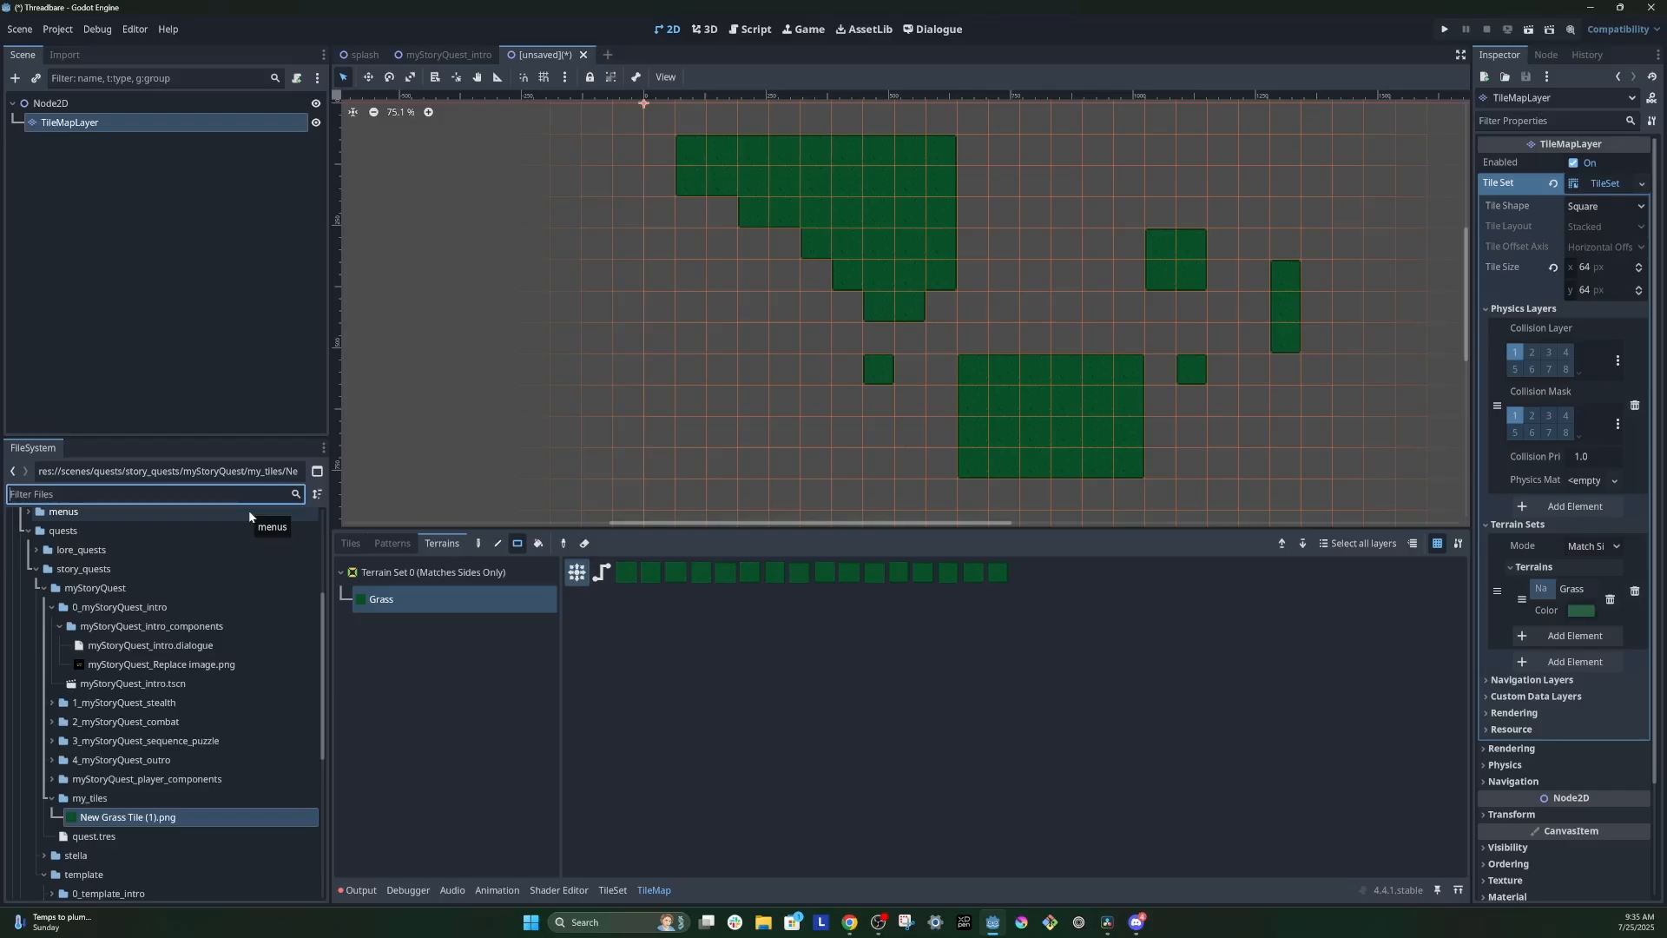
Step: Find player.tscn in the project files and place an instance of it on the large upper-left grass area
{"action": "type", "text": "player"}
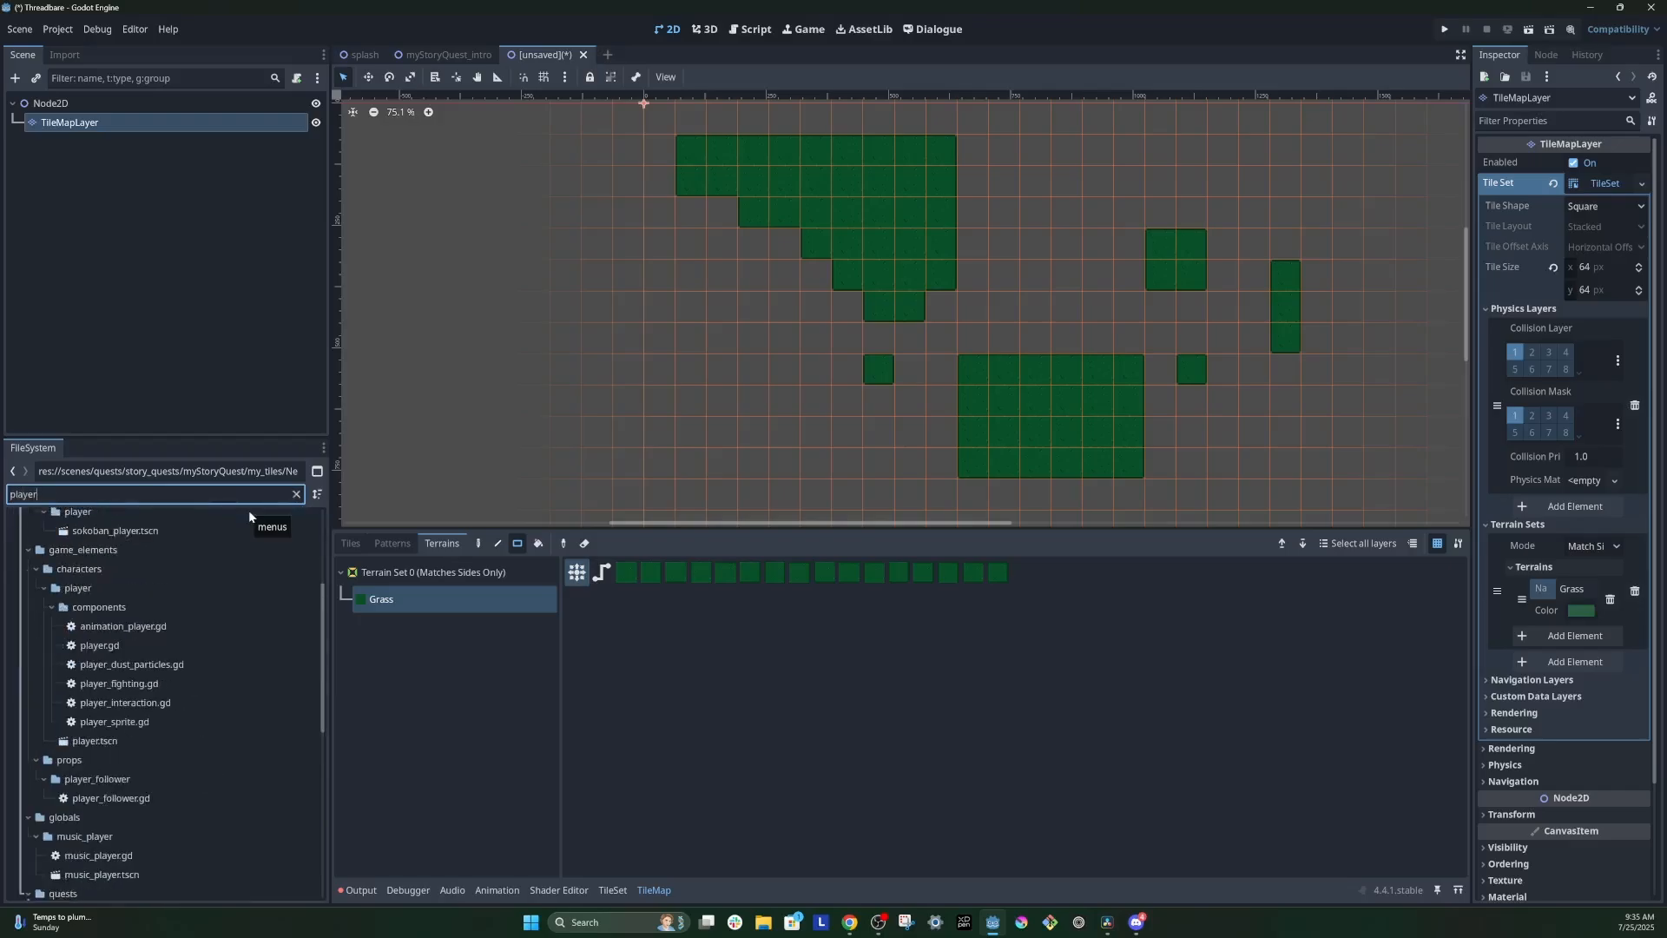
{"action": "type", "text": ".tscn"}
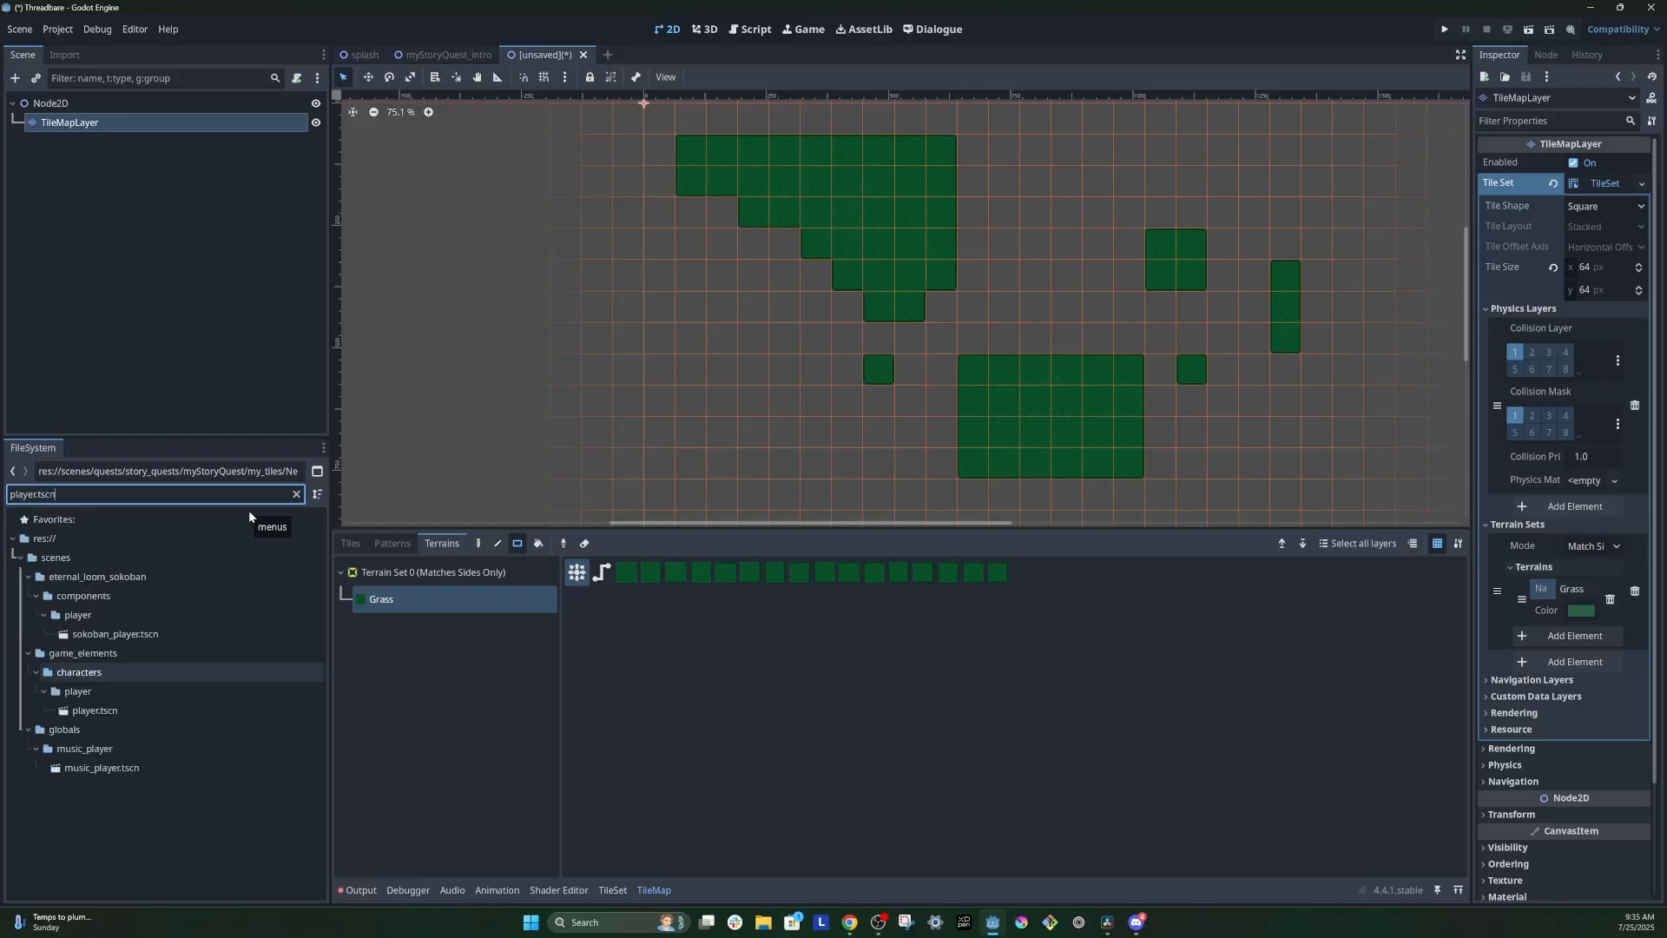
{"action": "left_click", "coordinate": [94, 711]}
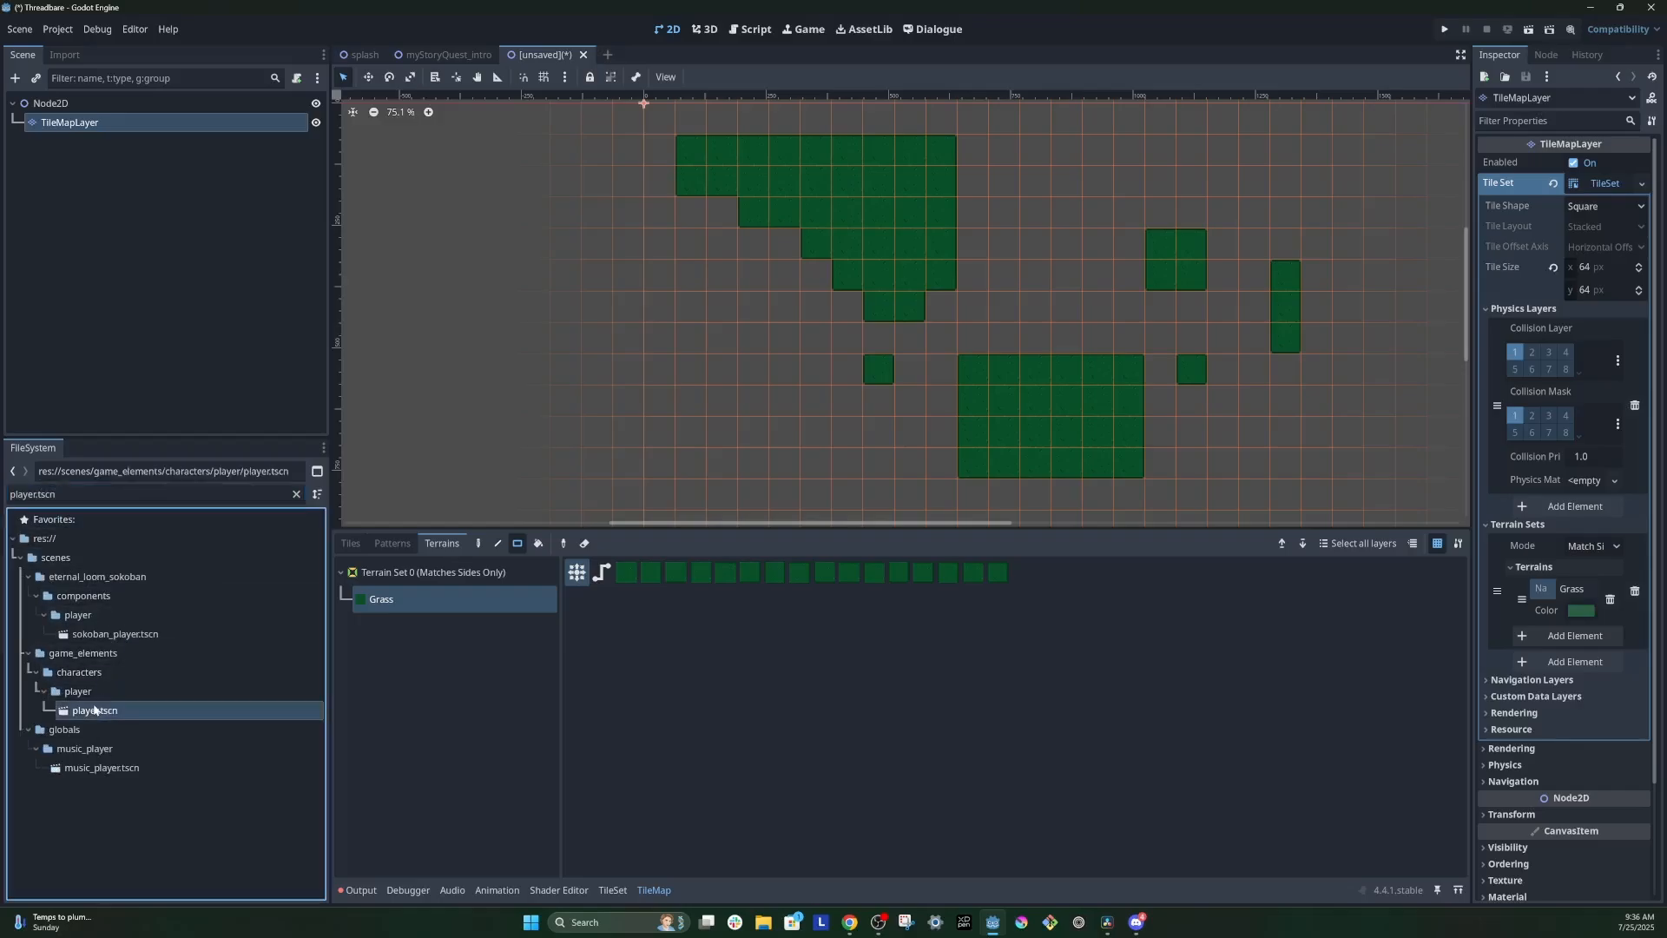
{"action": "left_click_drag", "start_coordinate": [94, 710], "coordinate": [869, 197]}
{"action": "scroll", "coordinate": [1253, 76], "scroll_direction": "up", "scroll_amount": 4}
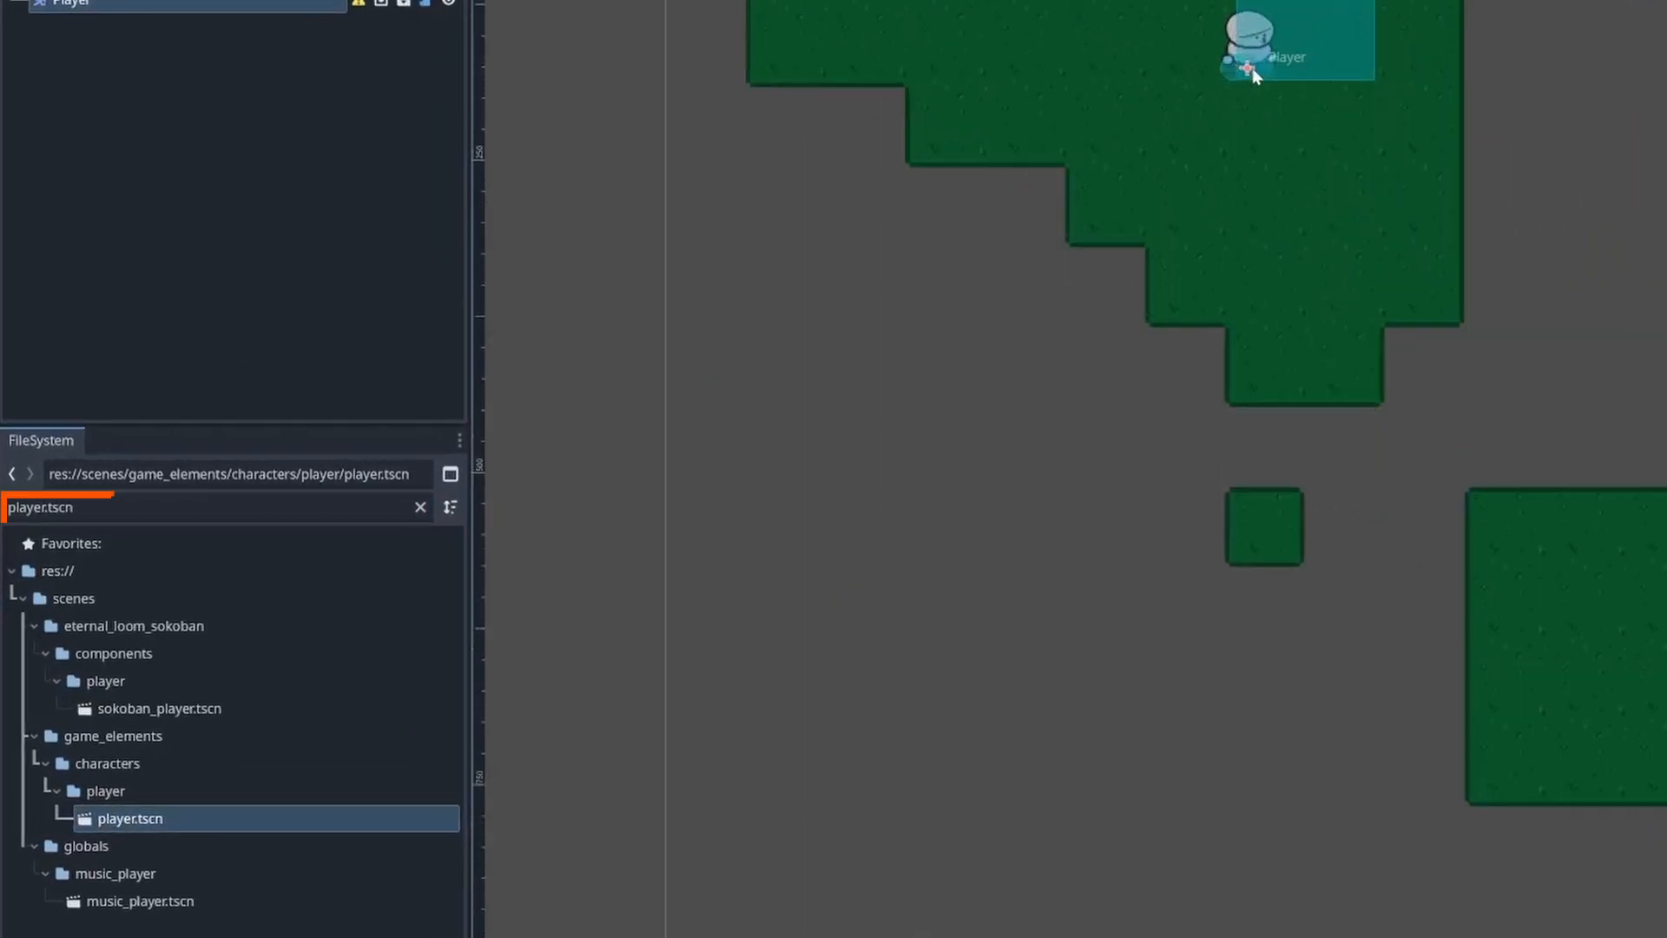
{"action": "middle_click_drag", "start_coordinate": [1370, 175], "coordinate": [1347, 357]}
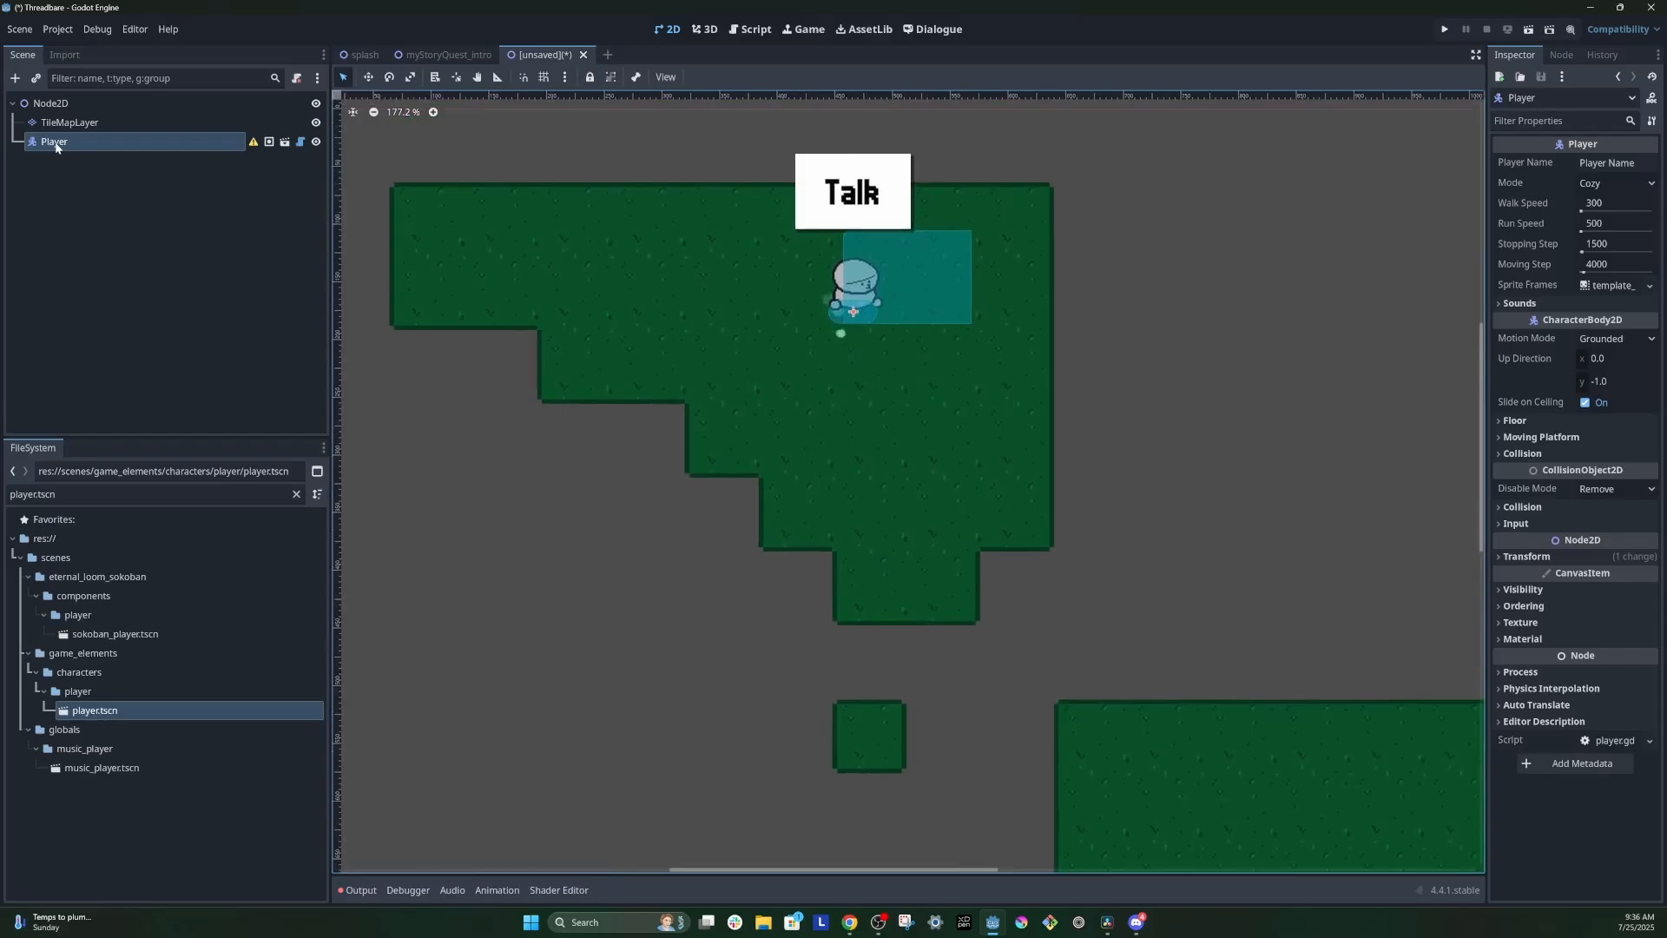
Step: Examine the Player node's collision layer and mask settings and compare them with the TileMapLayer's physics layer
{"action": "left_click", "coordinate": [74, 3]}
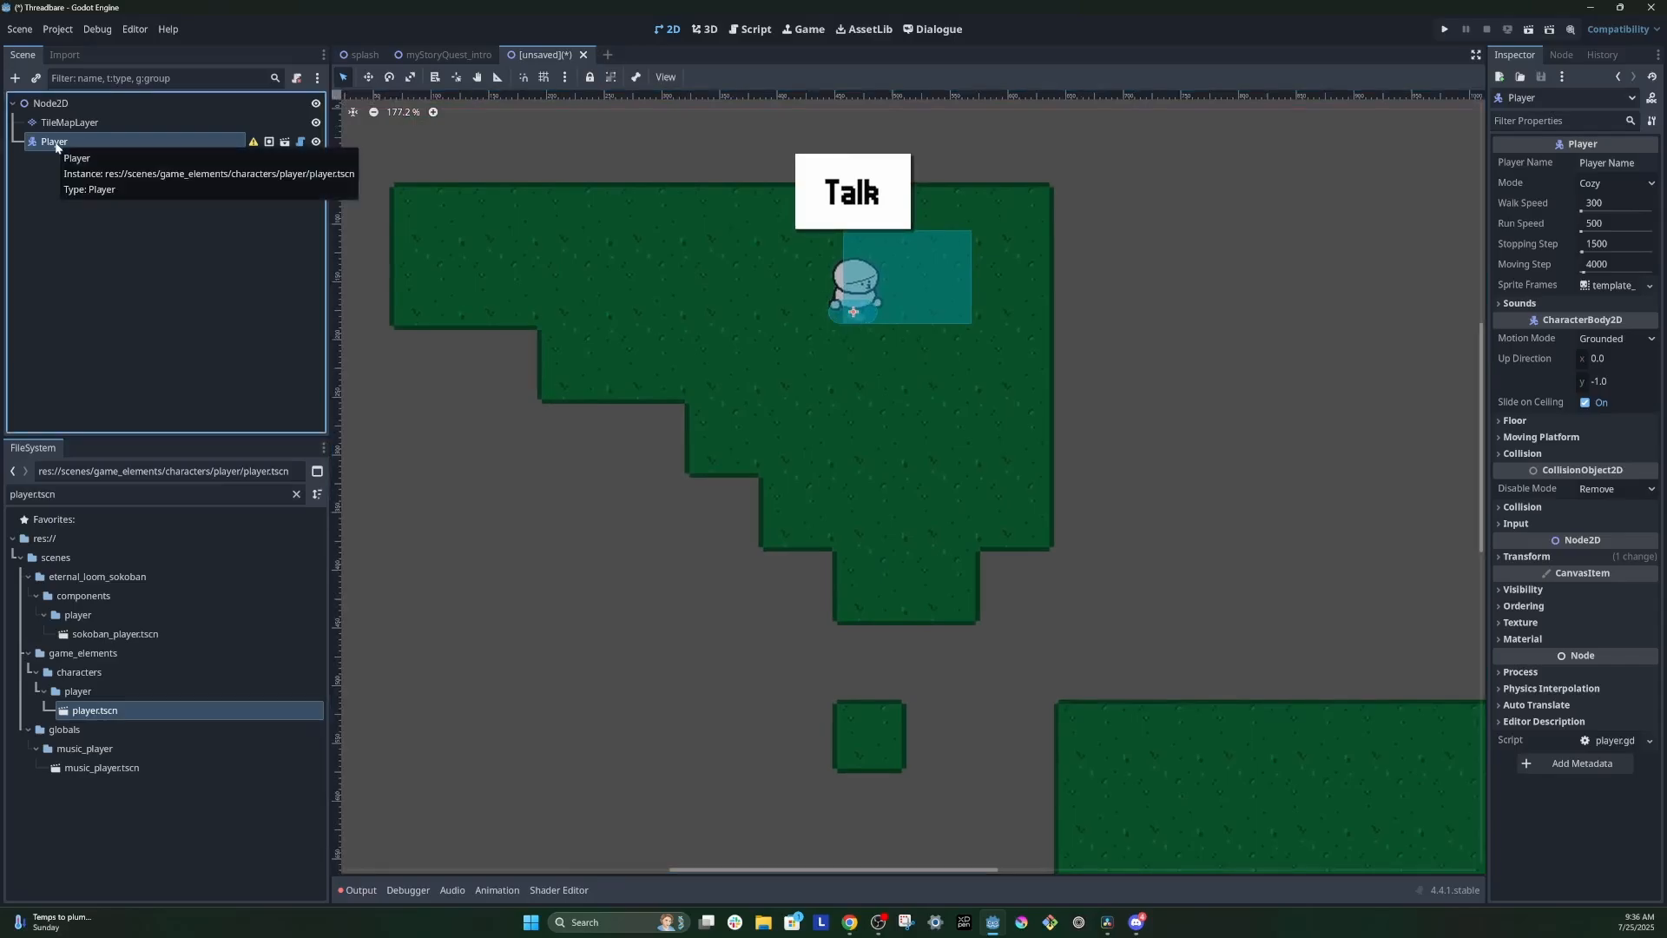
{"action": "left_click", "coordinate": [1522, 453]}
{"action": "left_click", "coordinate": [1520, 527]}
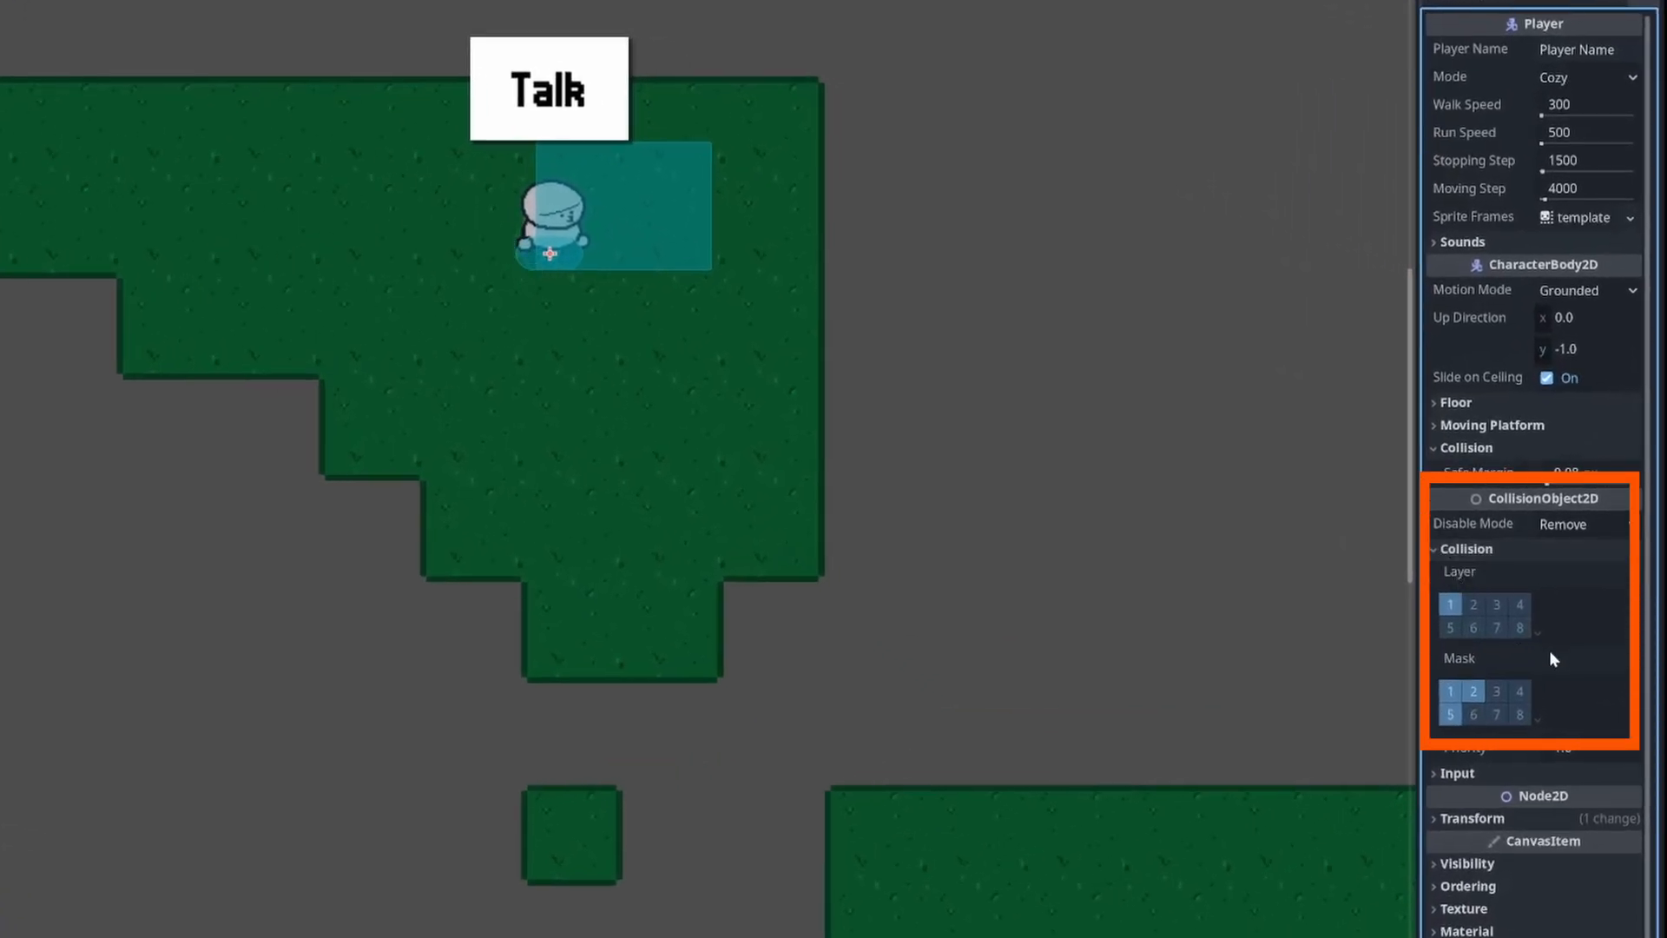
{"action": "scroll", "coordinate": [1551, 653], "scroll_direction": "down", "scroll_amount": 1}
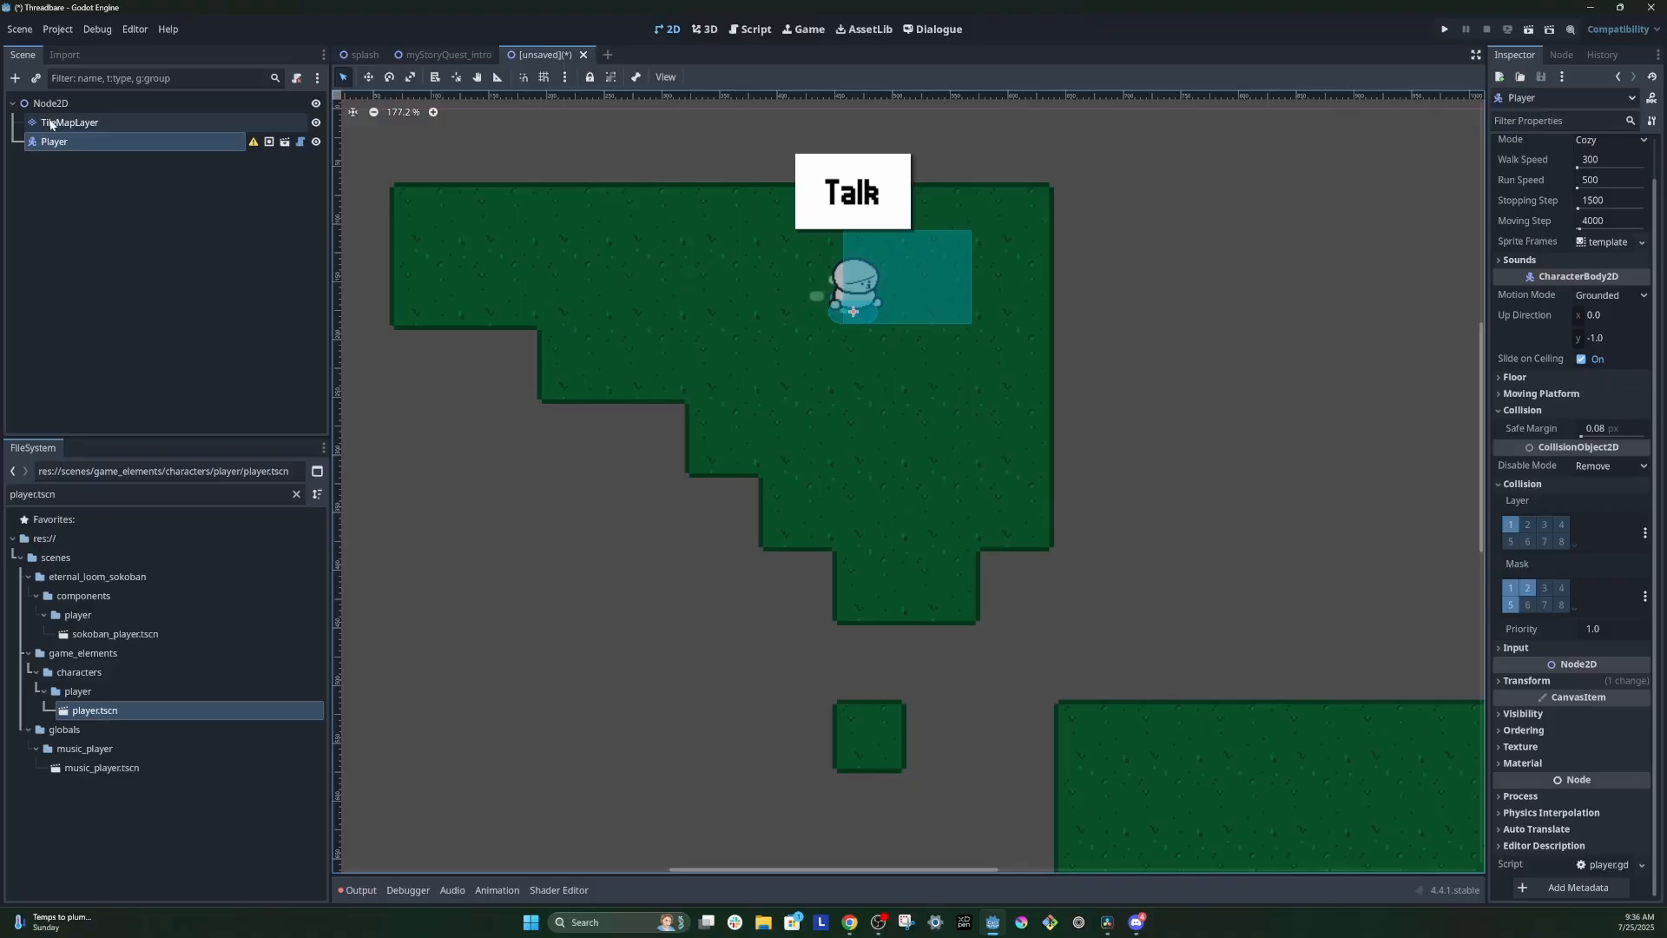
{"action": "left_click", "coordinate": [50, 124]}
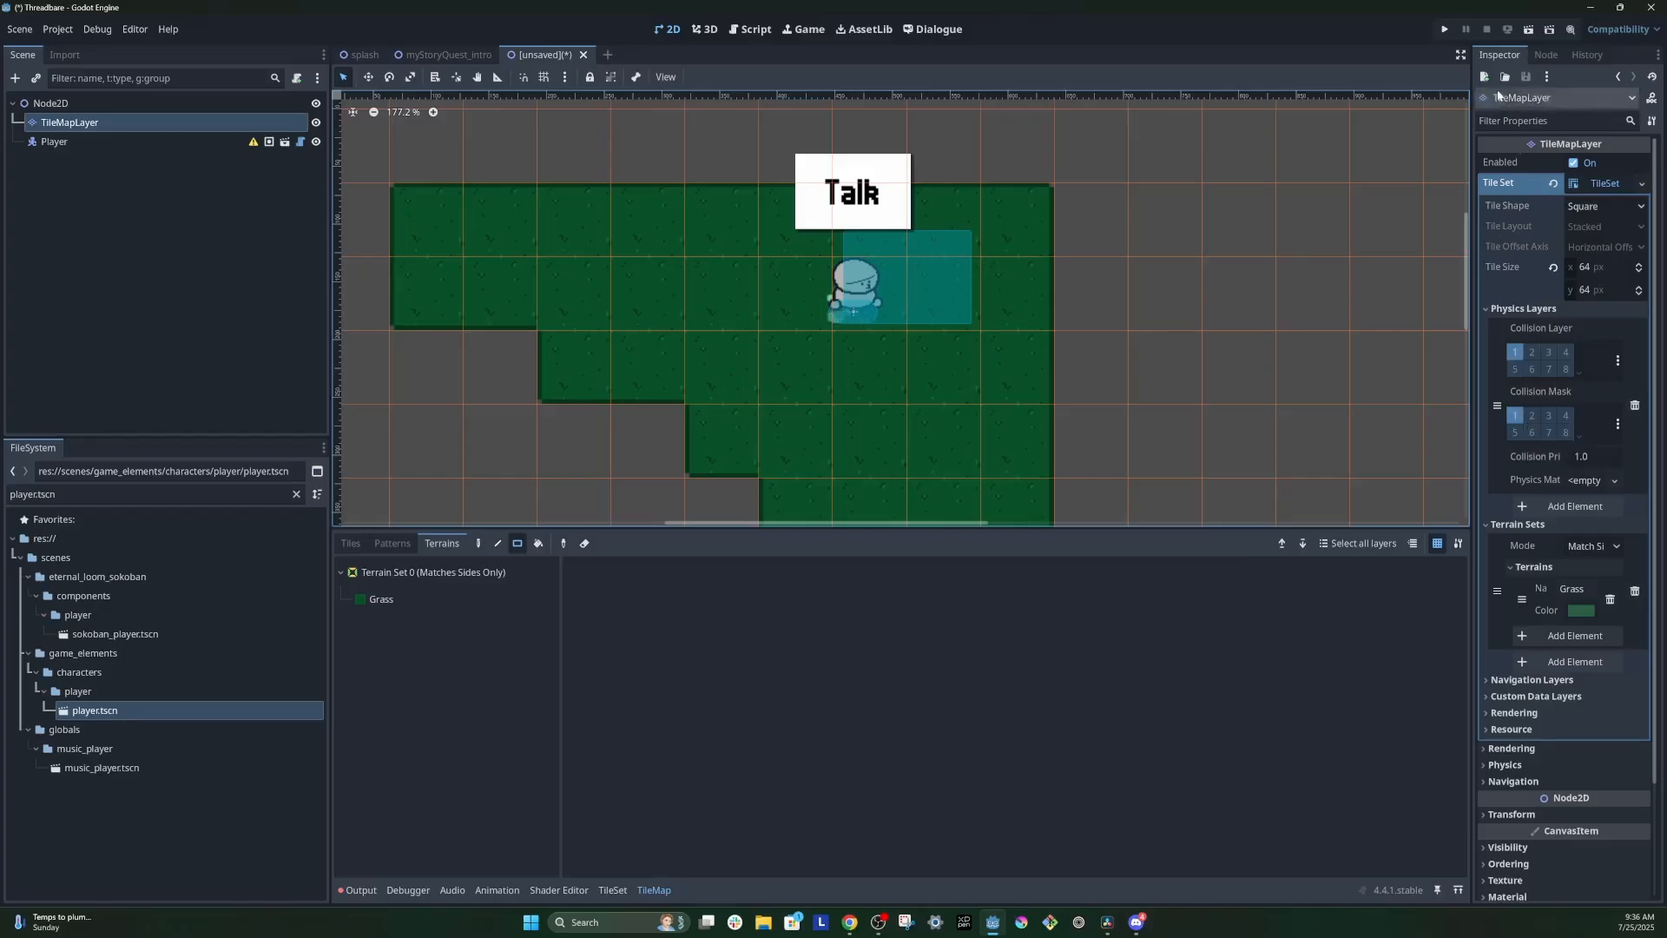
Step: Run the current scene, saving it as grassscenetest.tscn in the myStoryQuest folder
{"action": "left_click", "coordinate": [1529, 29]}
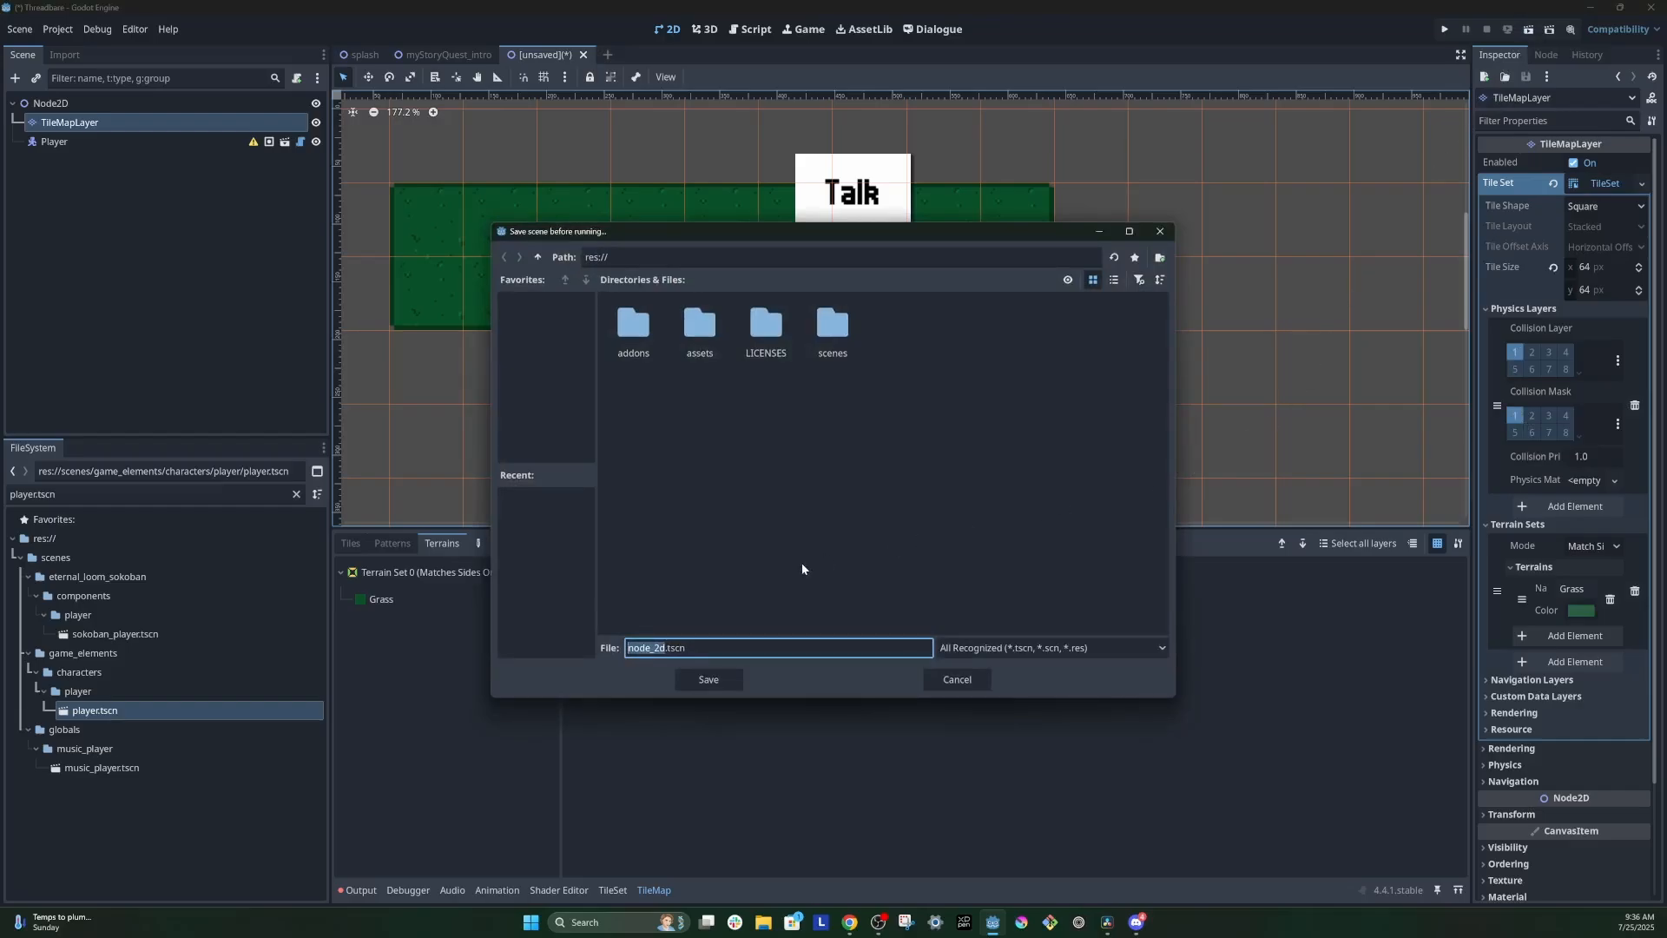
{"action": "type", "text": "grassscenetest"}
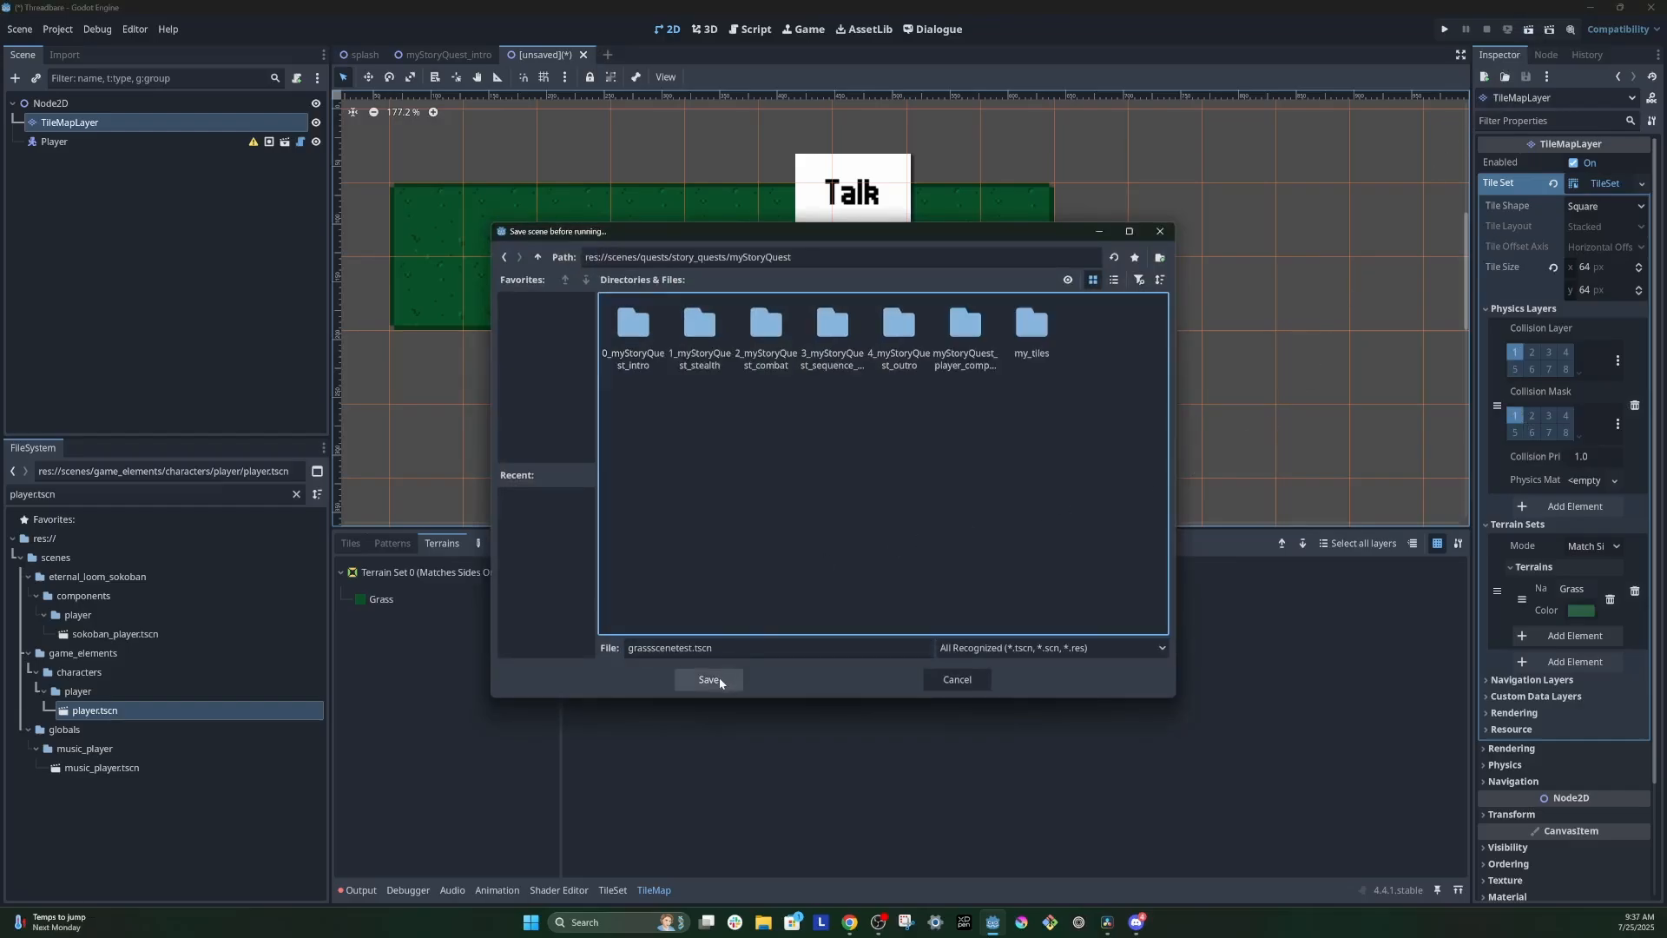
{"action": "left_click", "coordinate": [710, 680]}
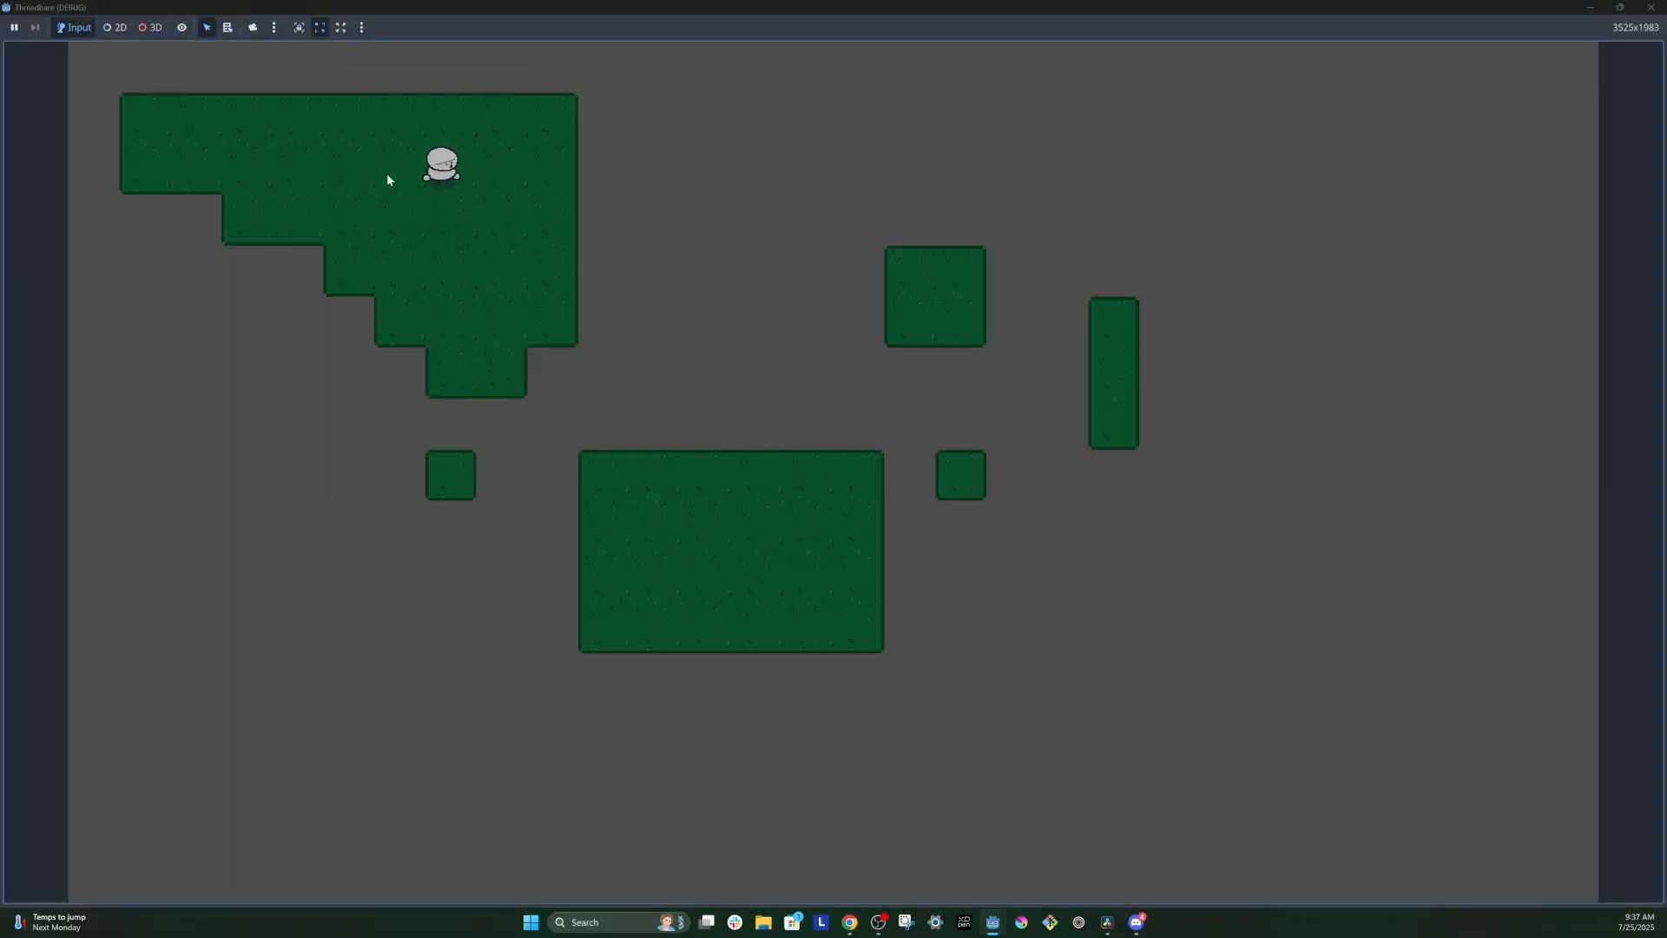
Step: Walk the player against the borders of the upper-left grass area to test the tile collision
{"action": "key", "text": "Left"}
{"action": "key", "text": "Right"}
{"action": "key", "text": "Up"}
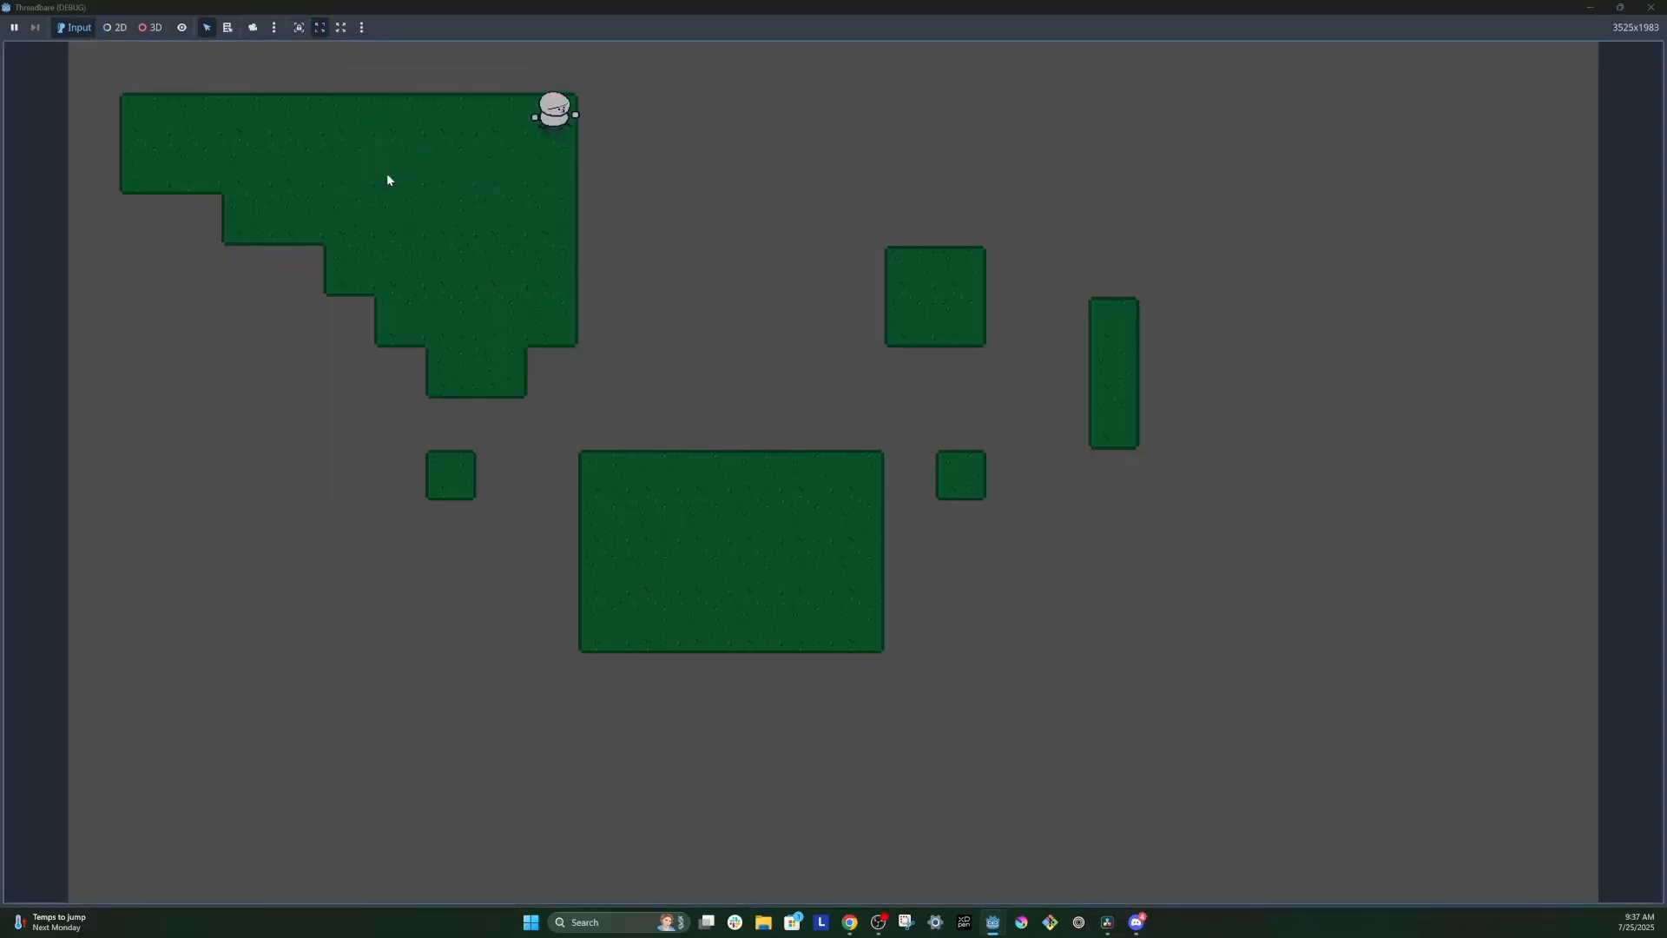
{"action": "key", "text": "Left"}
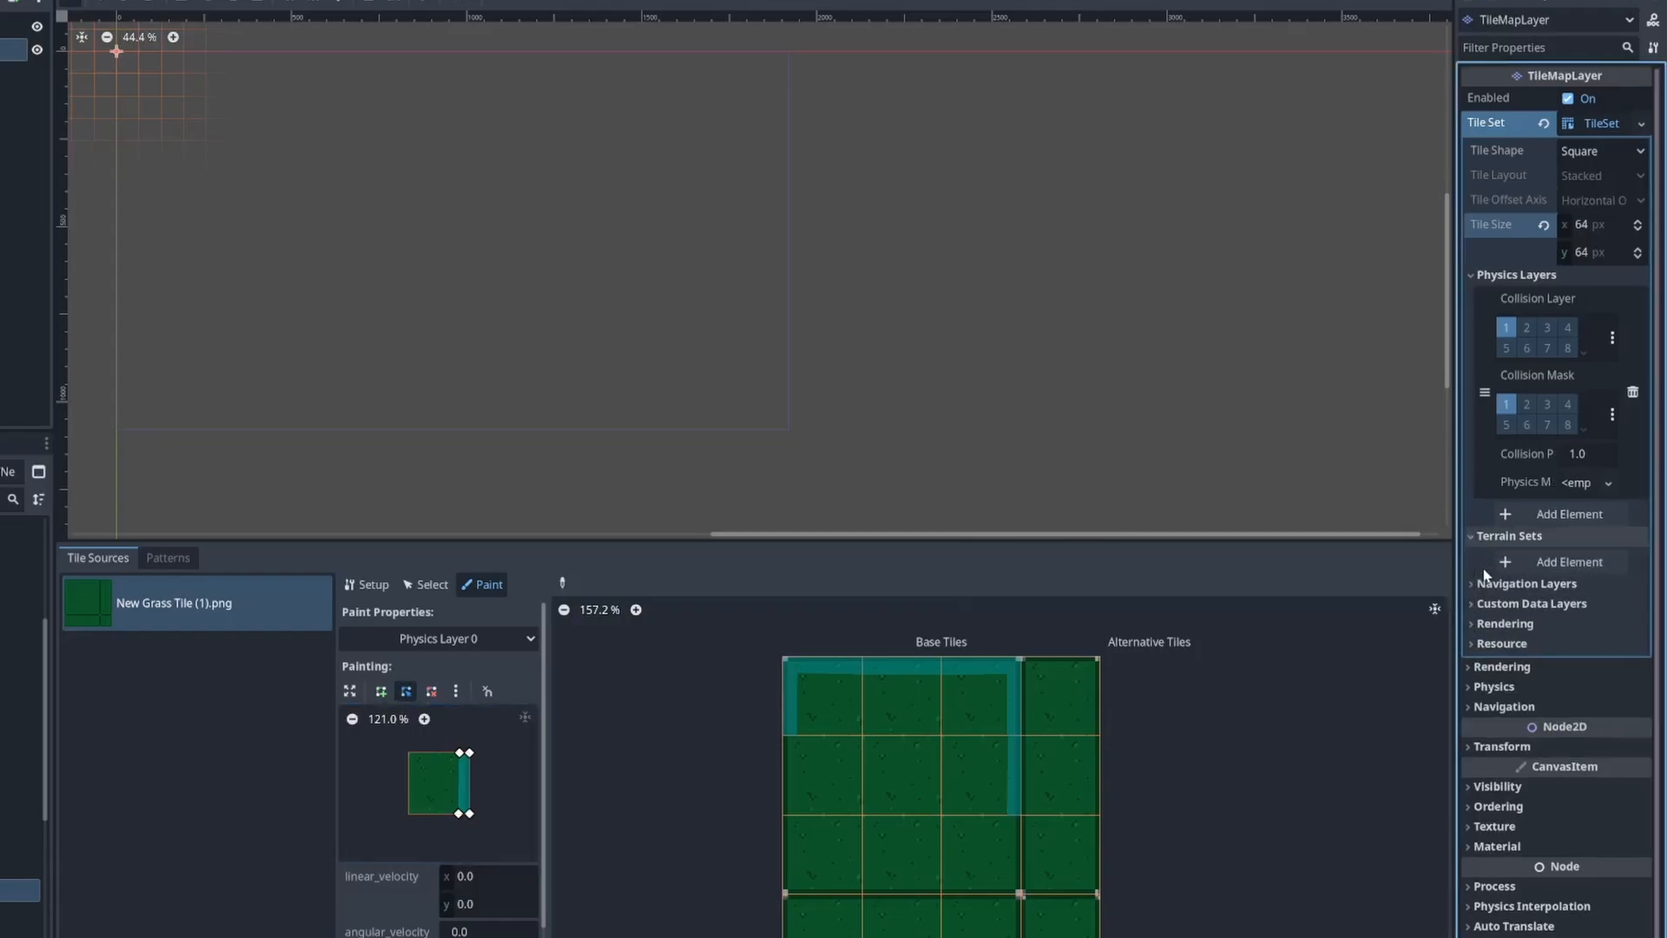
Step: Add a terrain set to the TileSet and set its mode to Match Sides
{"action": "left_click", "coordinate": [1502, 537]}
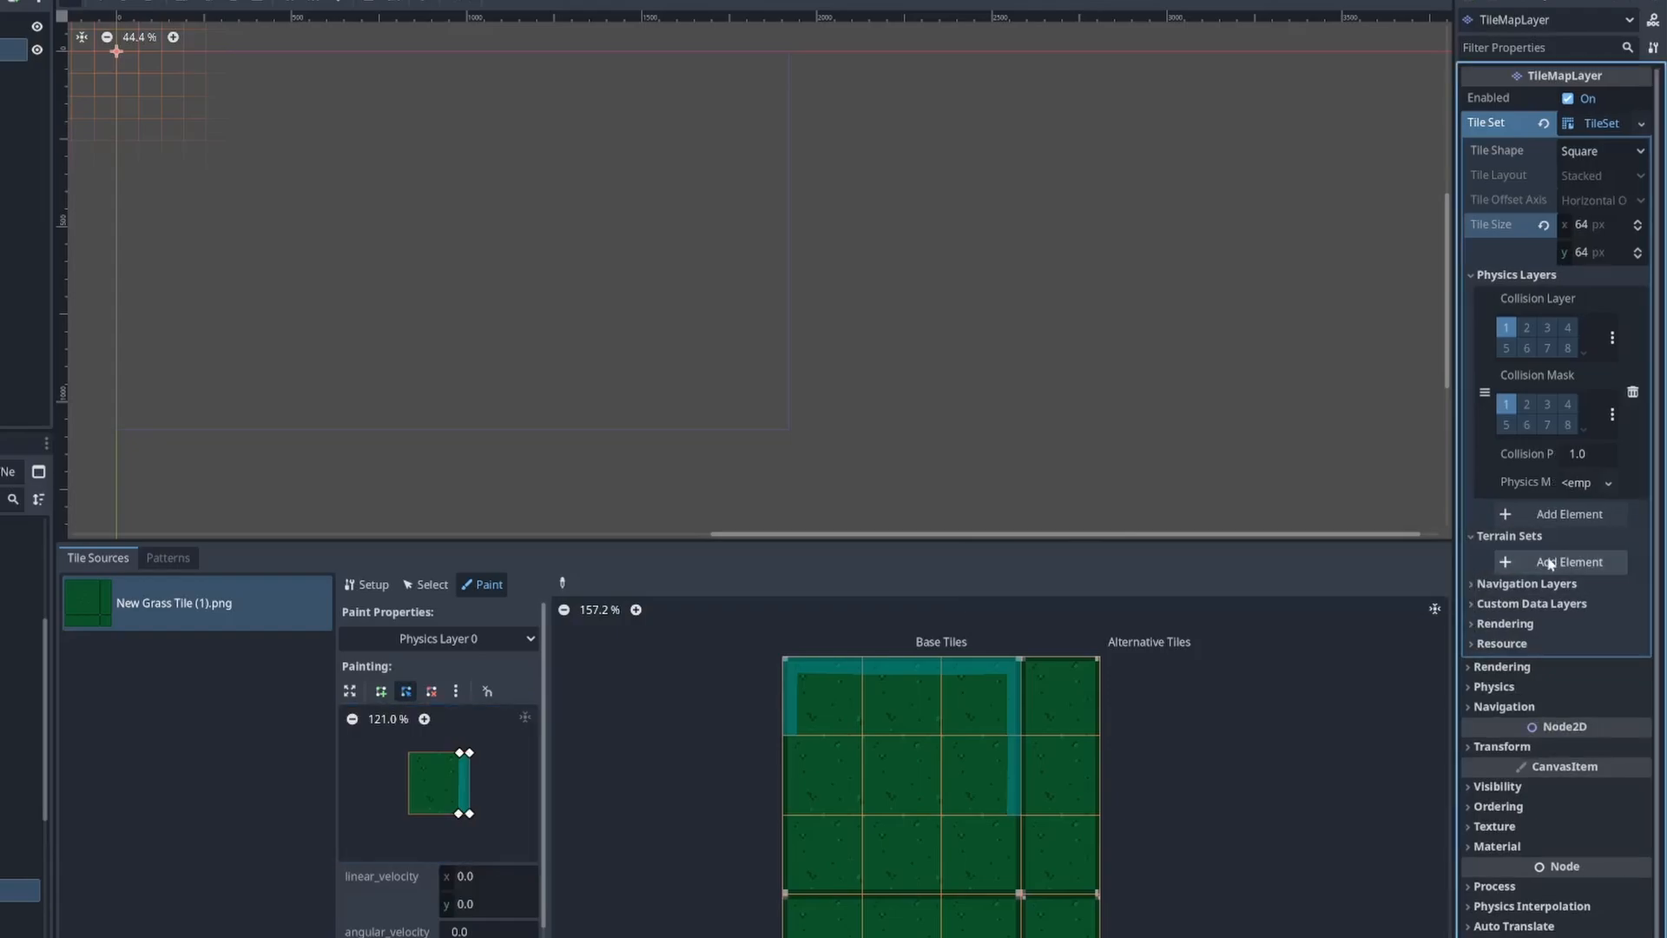
{"action": "left_click", "coordinate": [1551, 563]}
{"action": "left_click", "coordinate": [1574, 564]}
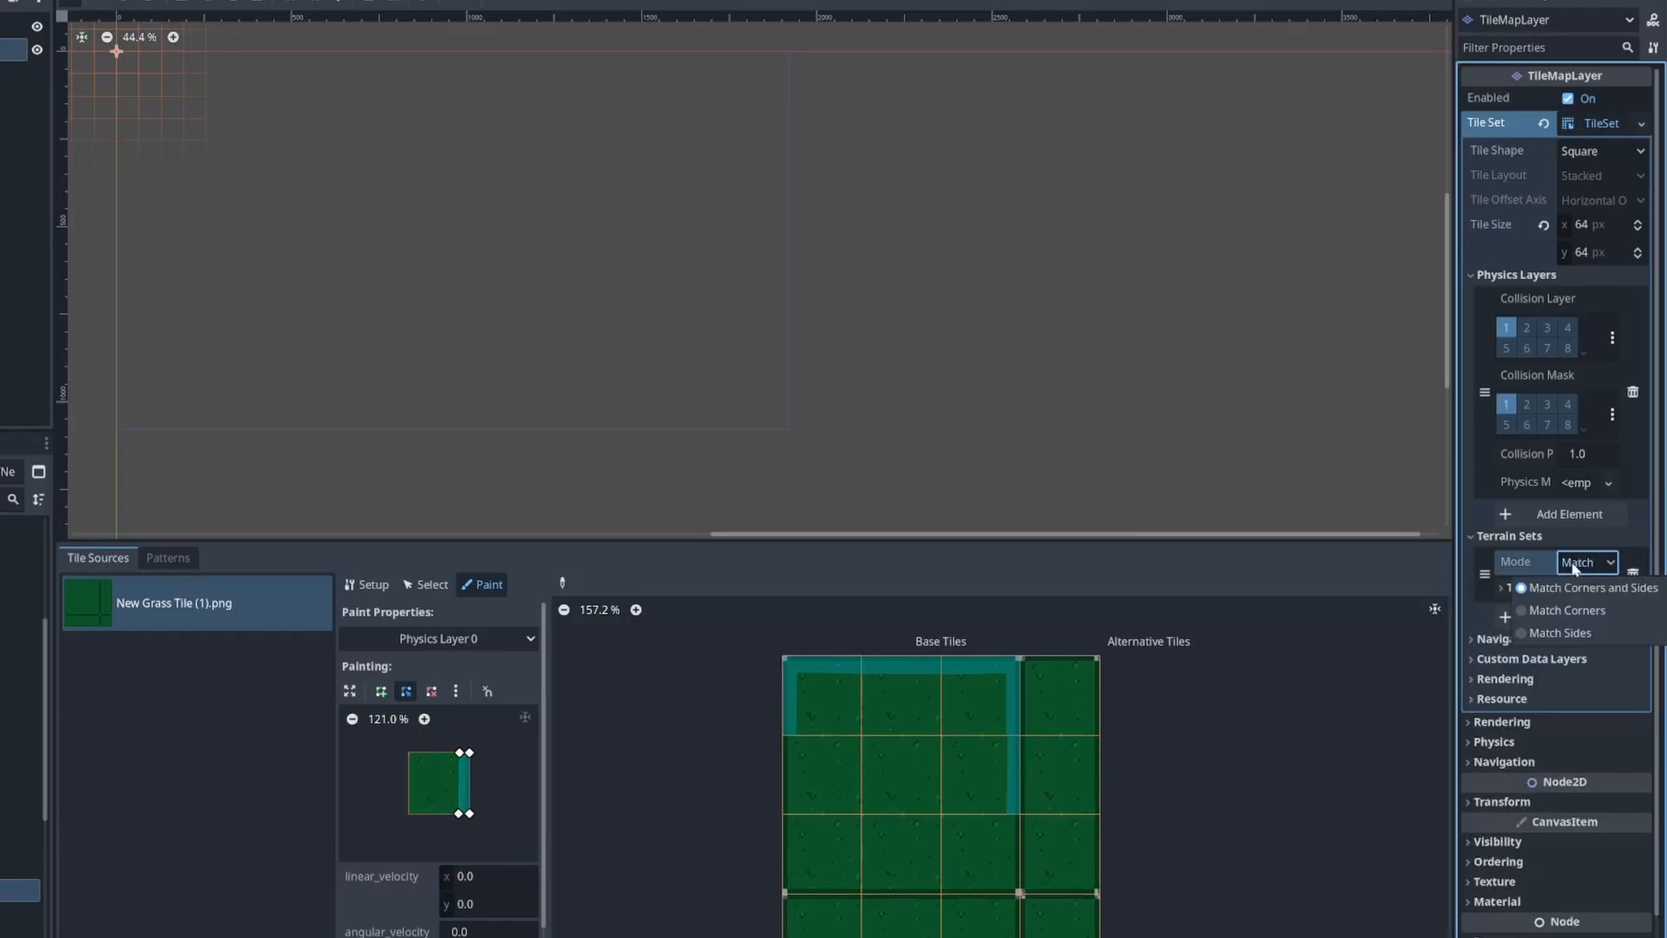
{"action": "left_click", "coordinate": [1557, 633]}
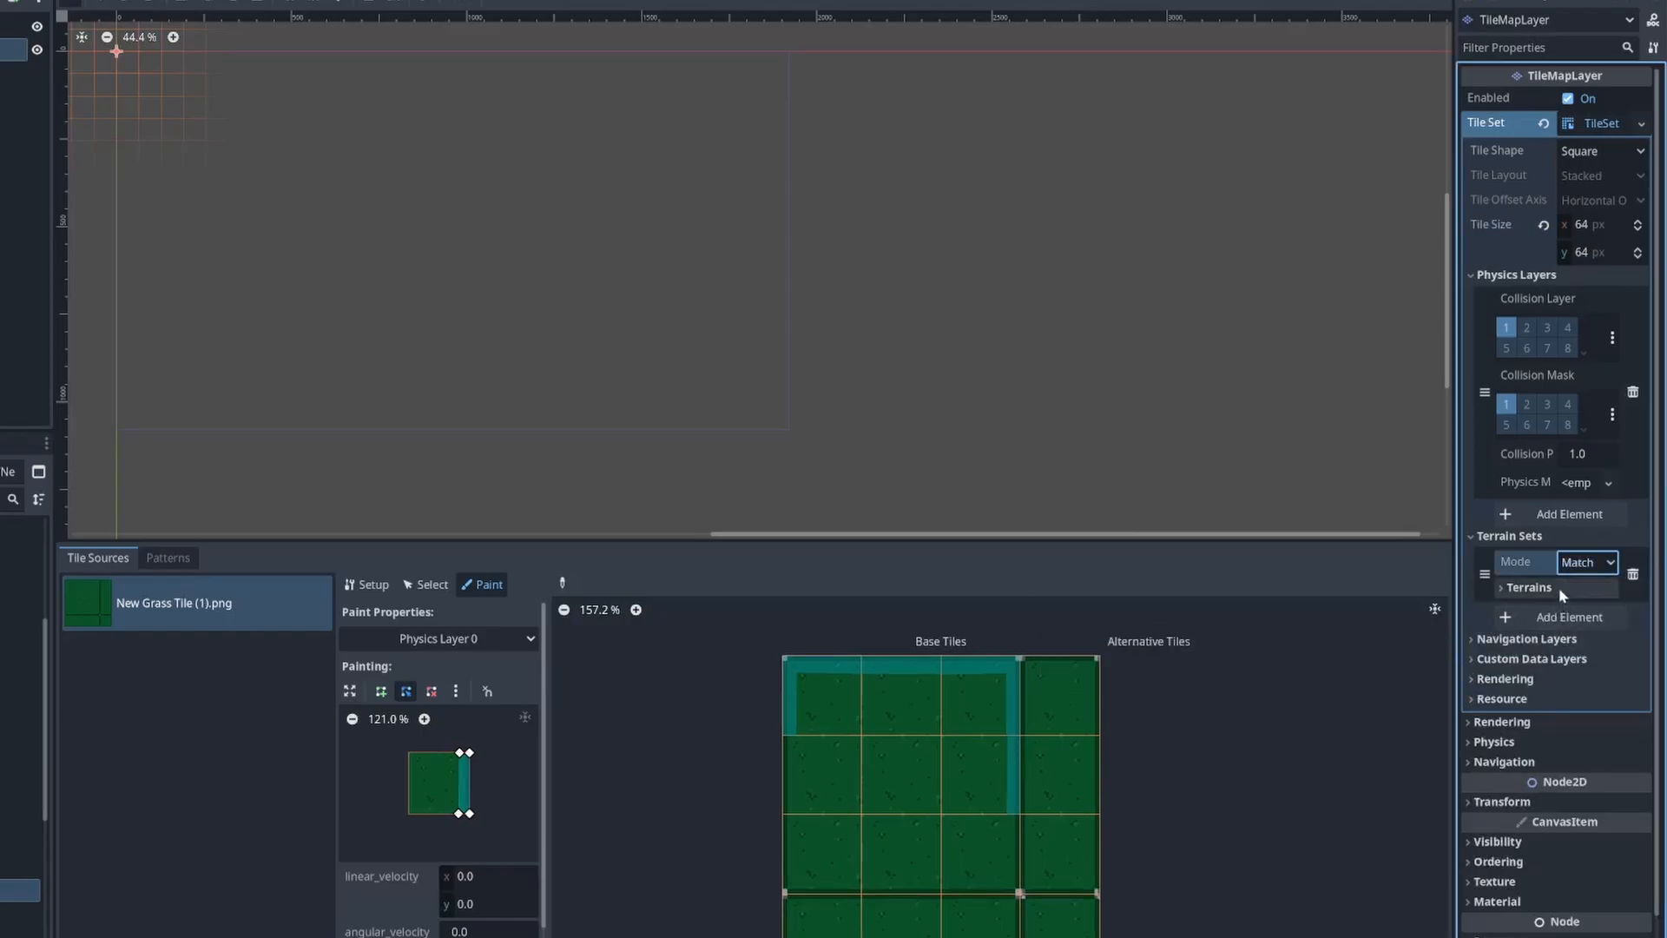
Step: Add a terrain named Grass with a green color to the new terrain set
{"action": "left_click", "coordinate": [1560, 587]}
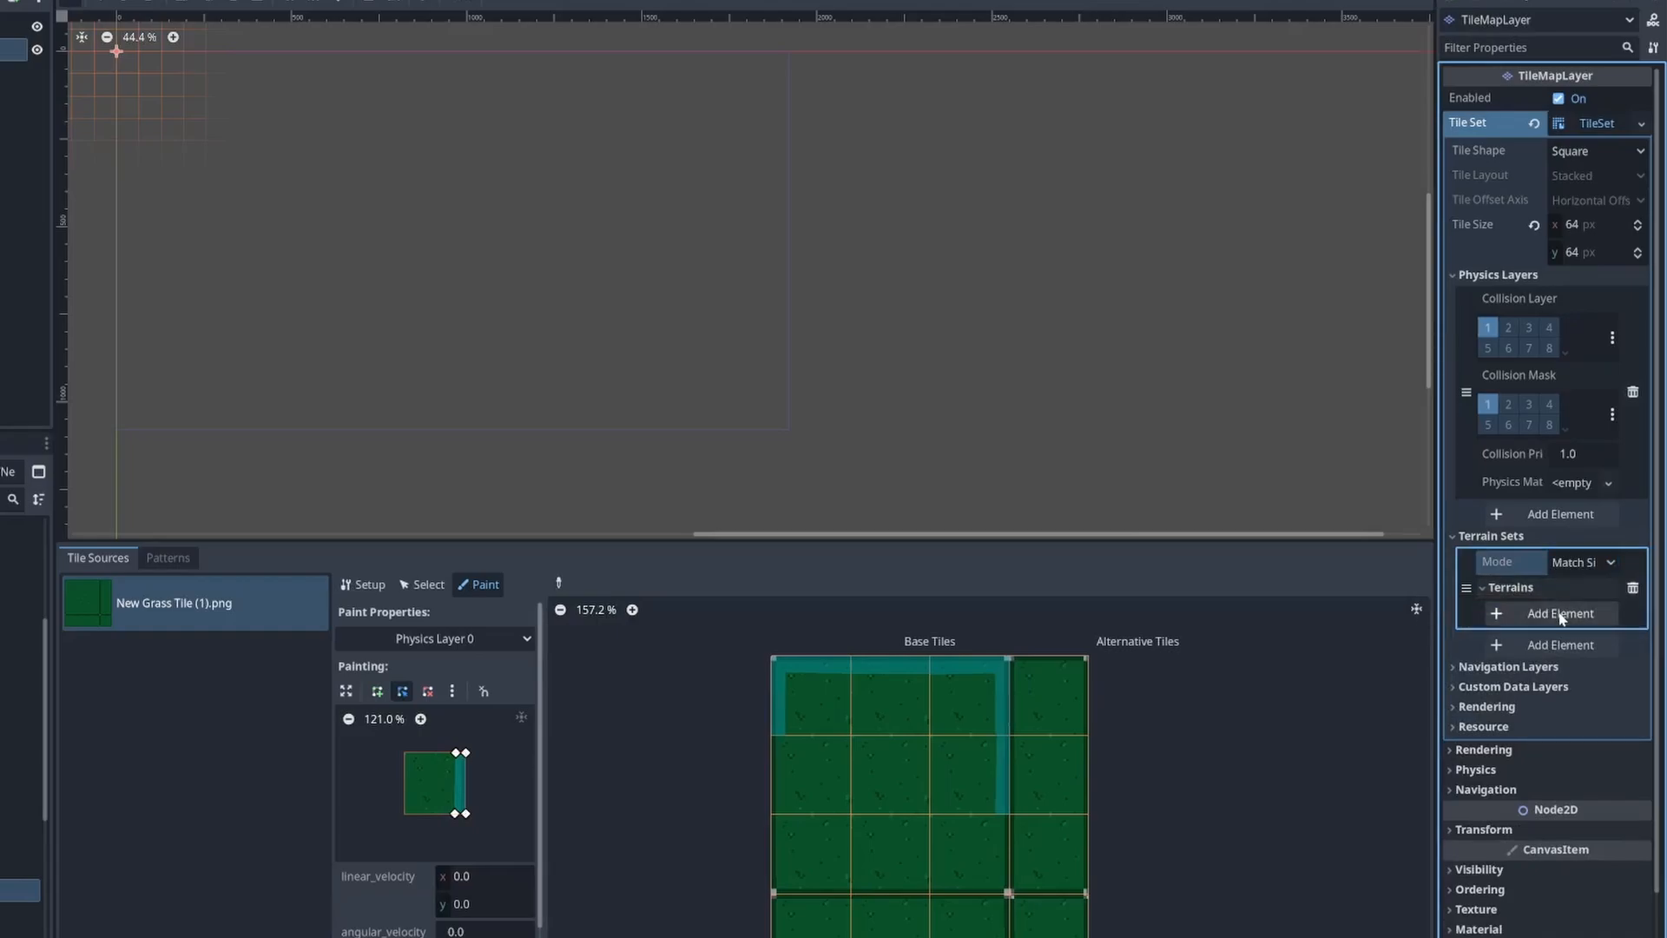
{"action": "left_click", "coordinate": [1560, 614]}
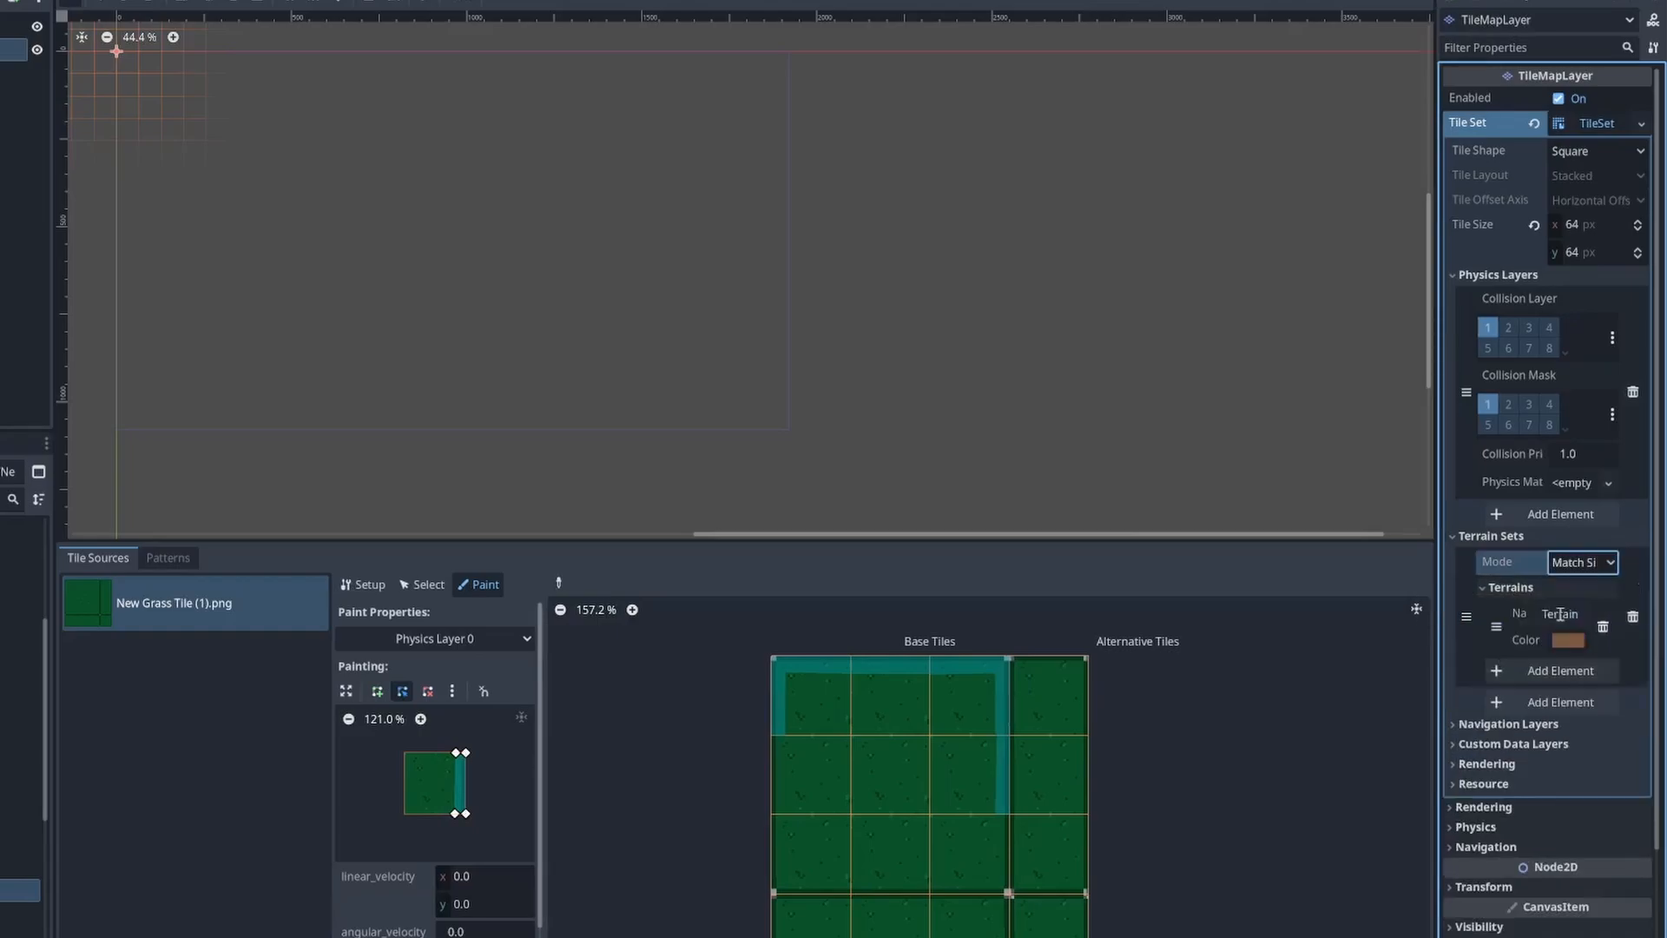
{"action": "left_click", "coordinate": [1560, 614]}
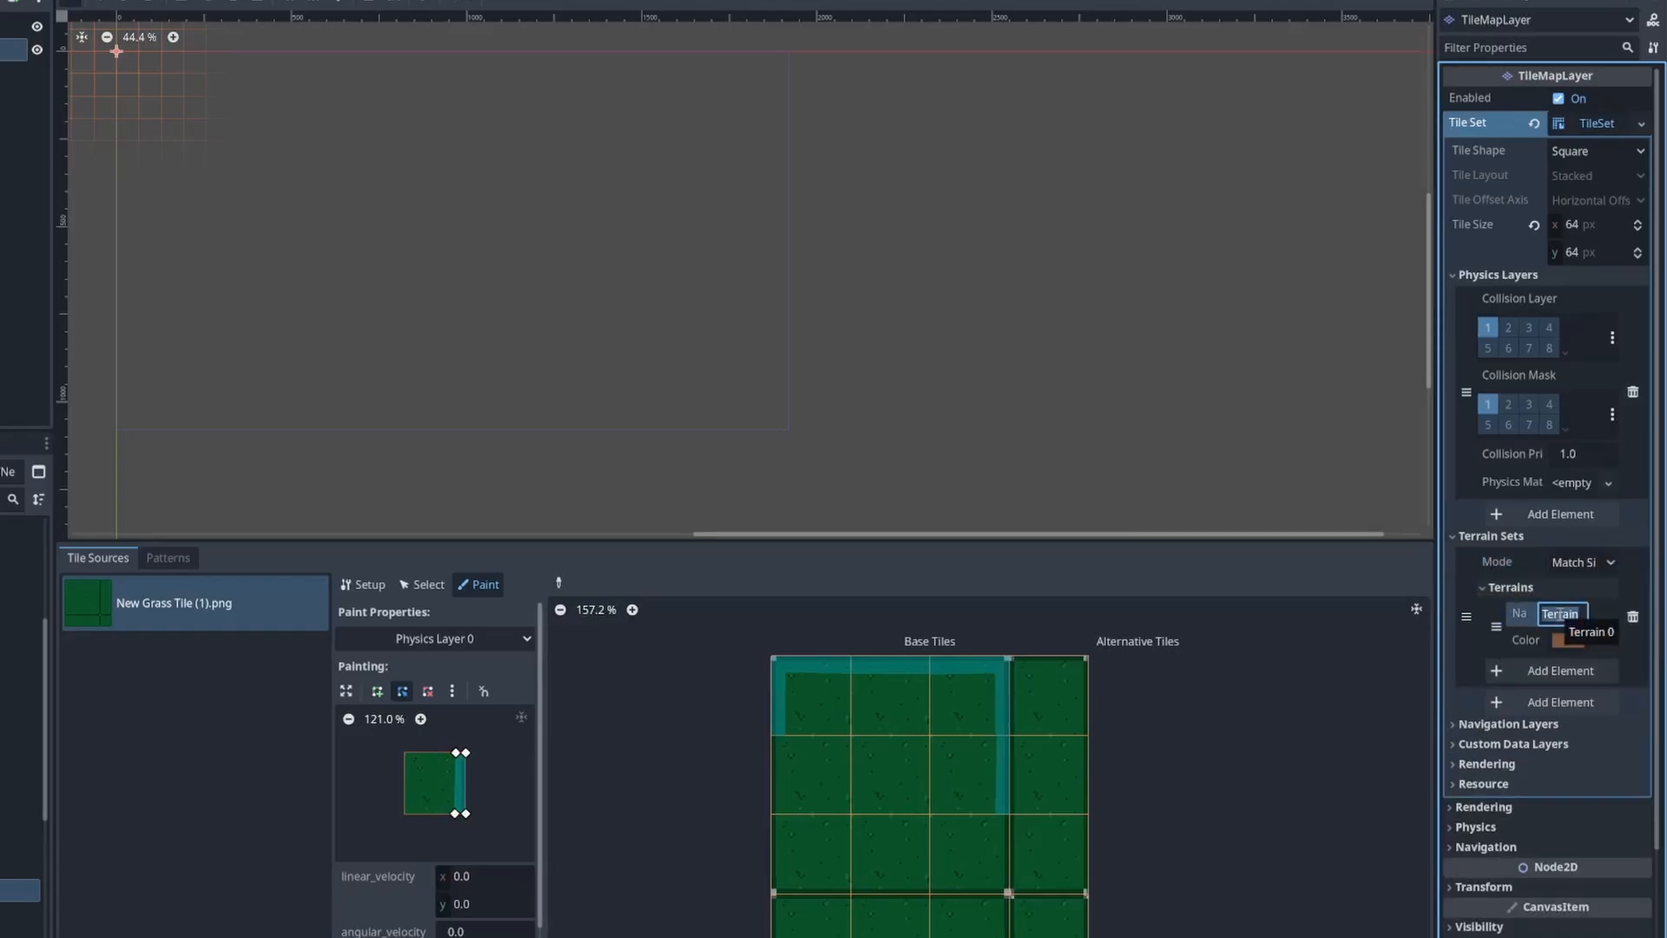
{"action": "type", "text": "Grass"}
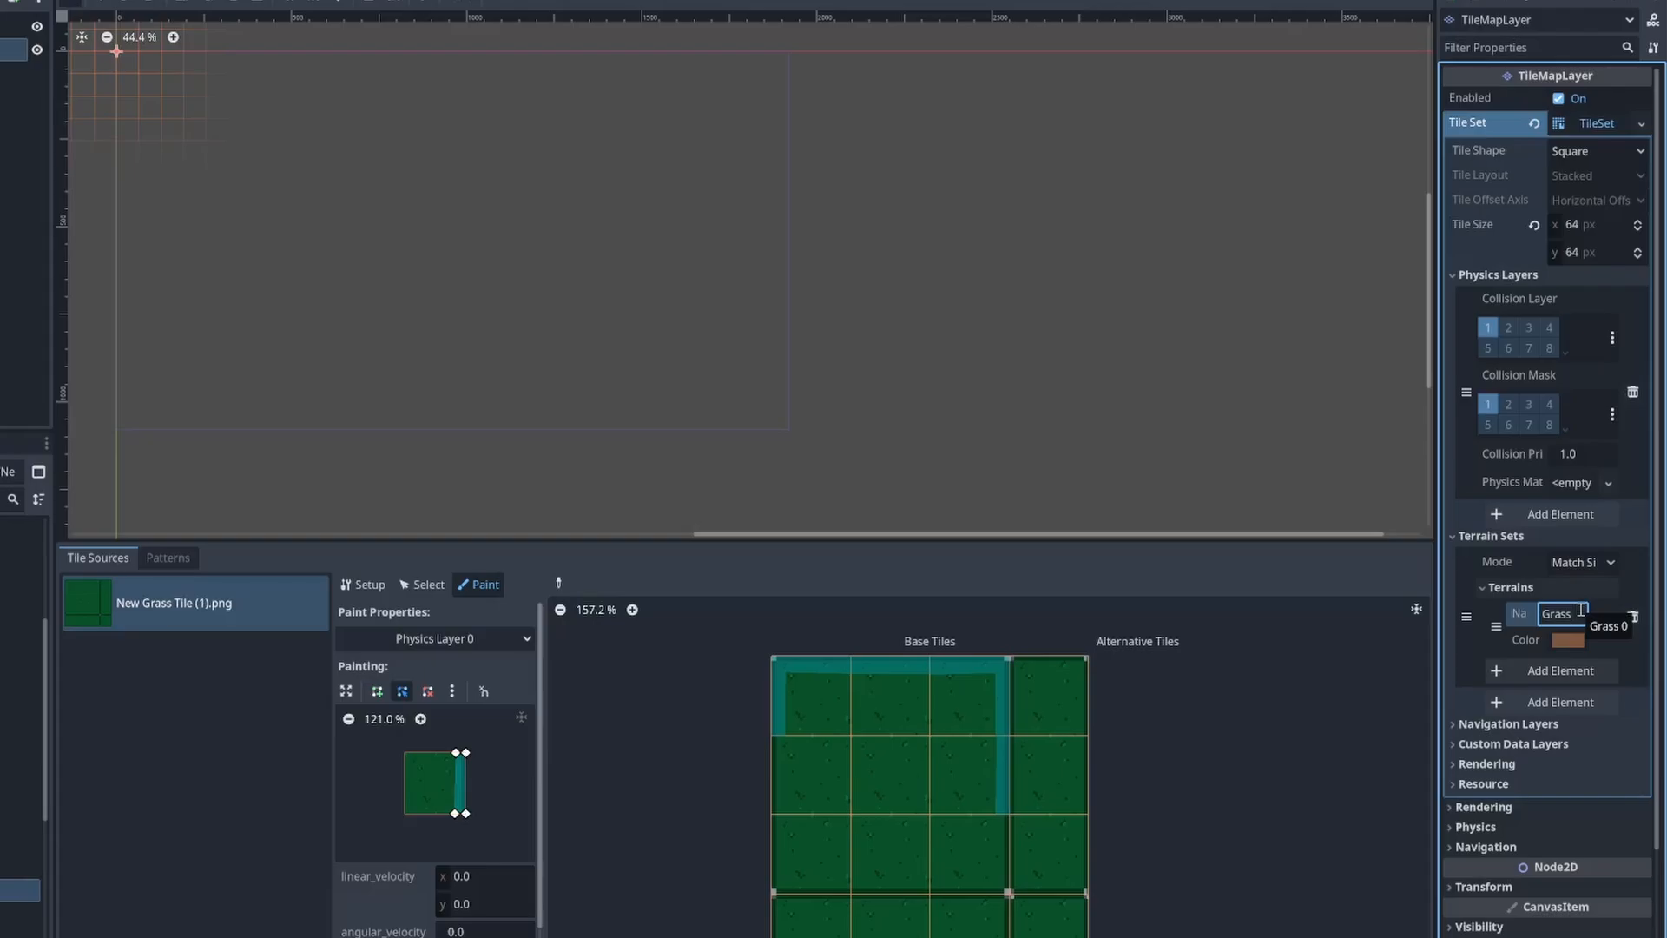
{"action": "left_click", "coordinate": [1578, 641]}
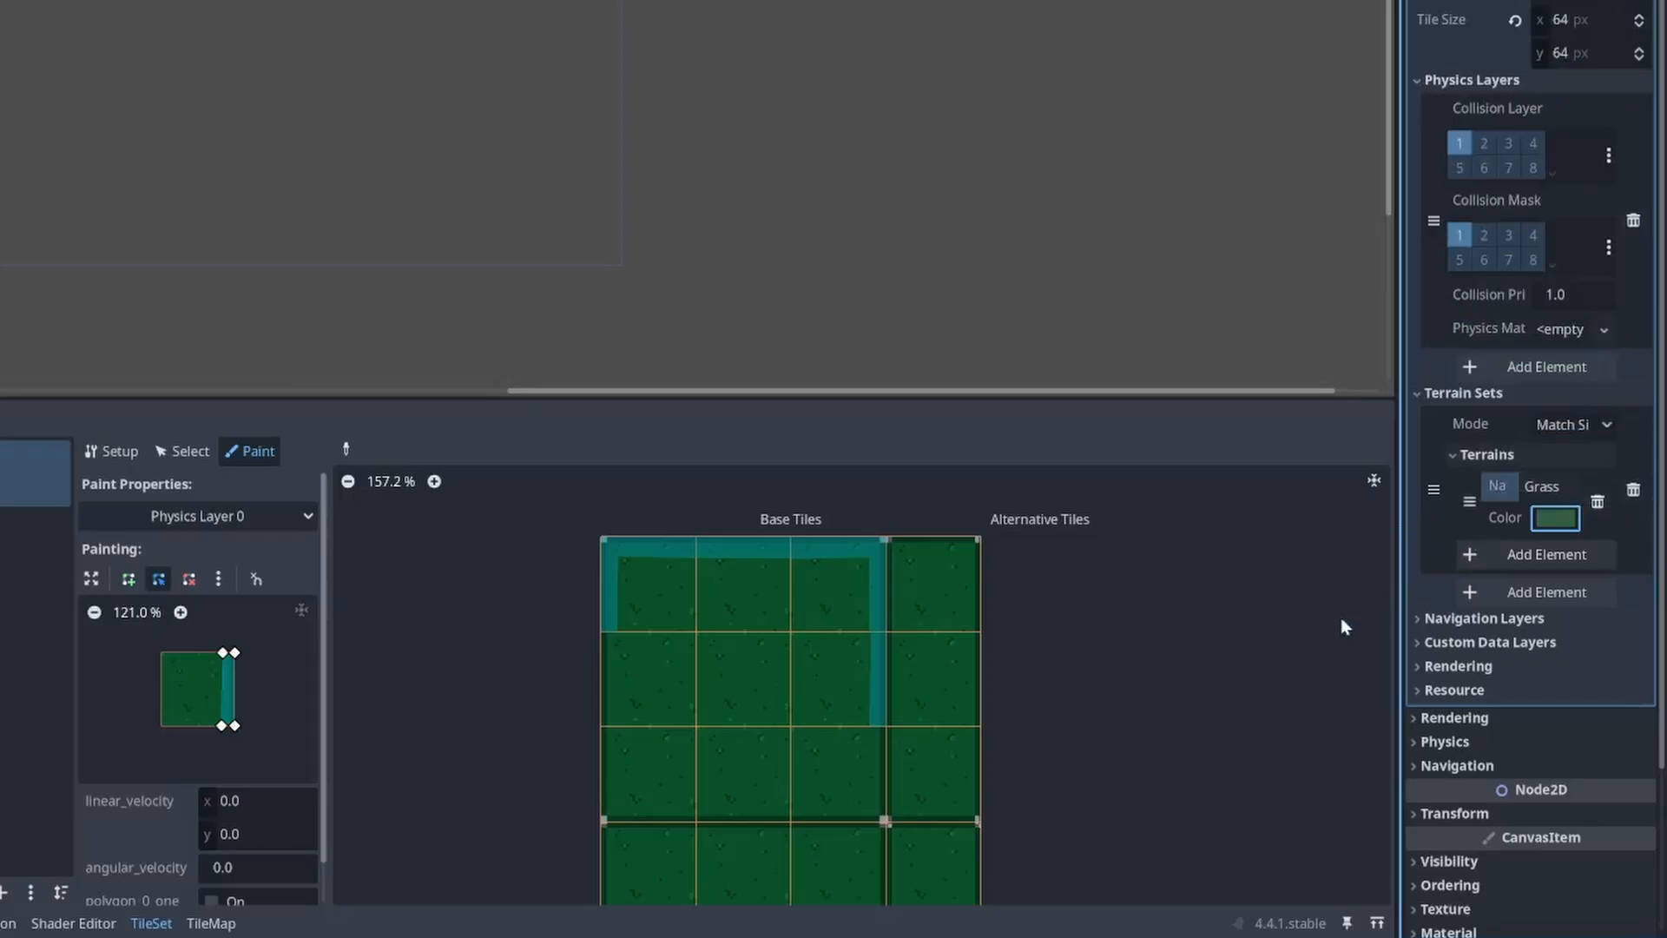
Step: Choose Terrains as the tile property to paint and assign Terrain Set 0 to the tiles of the grass atlas
{"action": "left_click", "coordinate": [238, 516]}
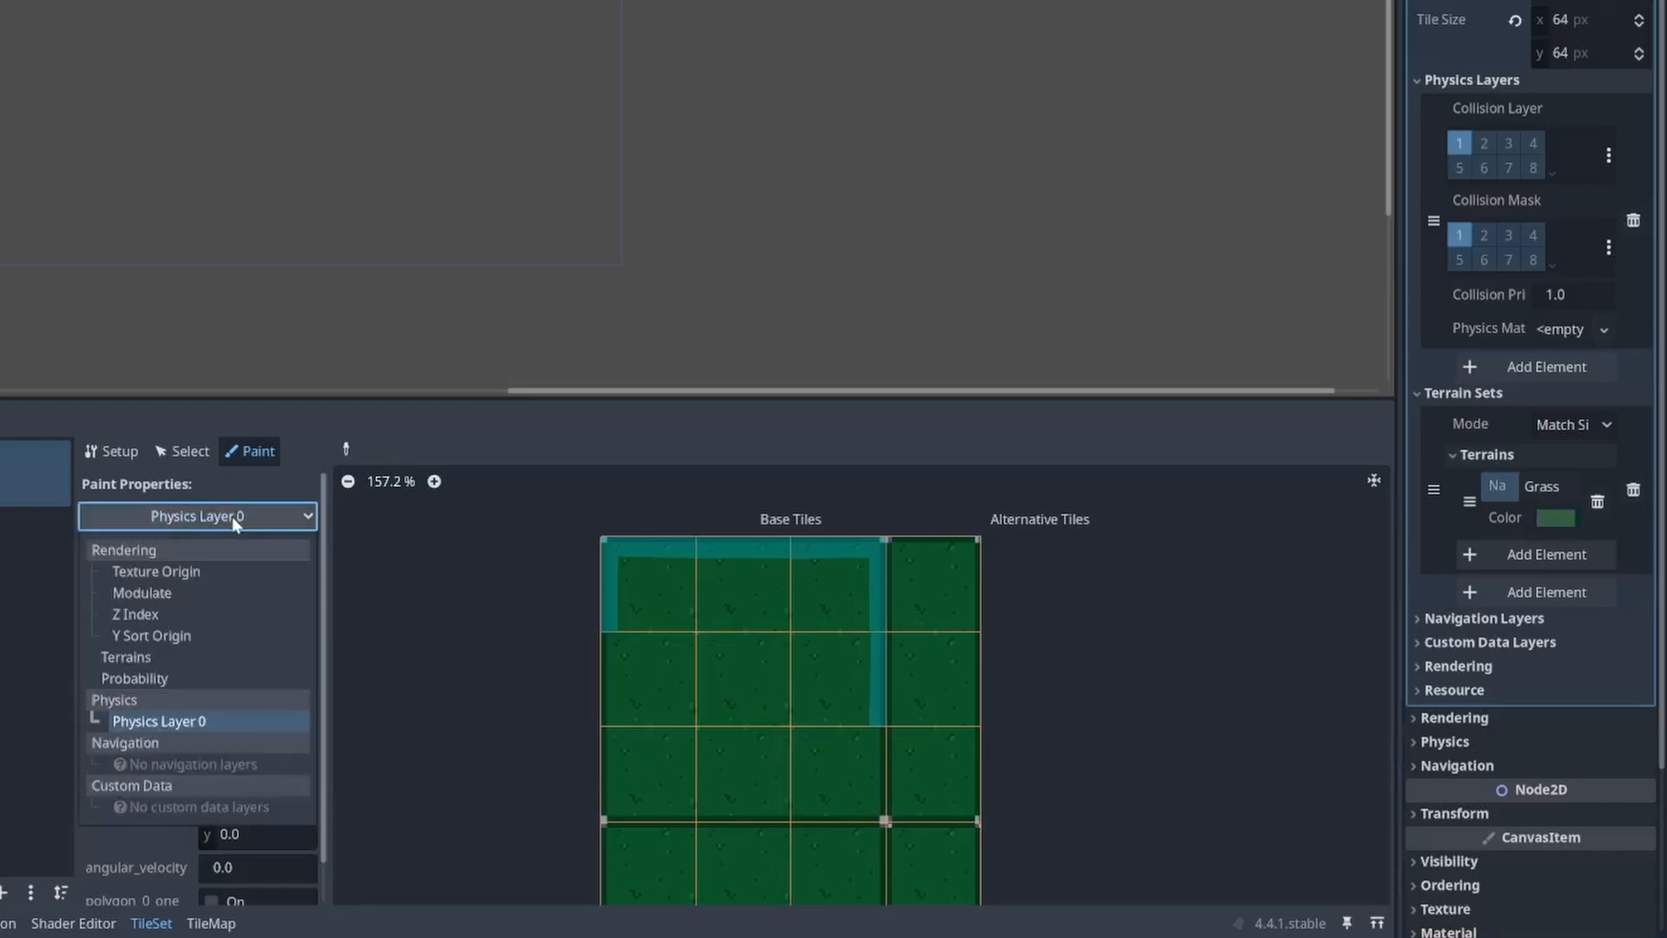
{"action": "left_click", "coordinate": [125, 657]}
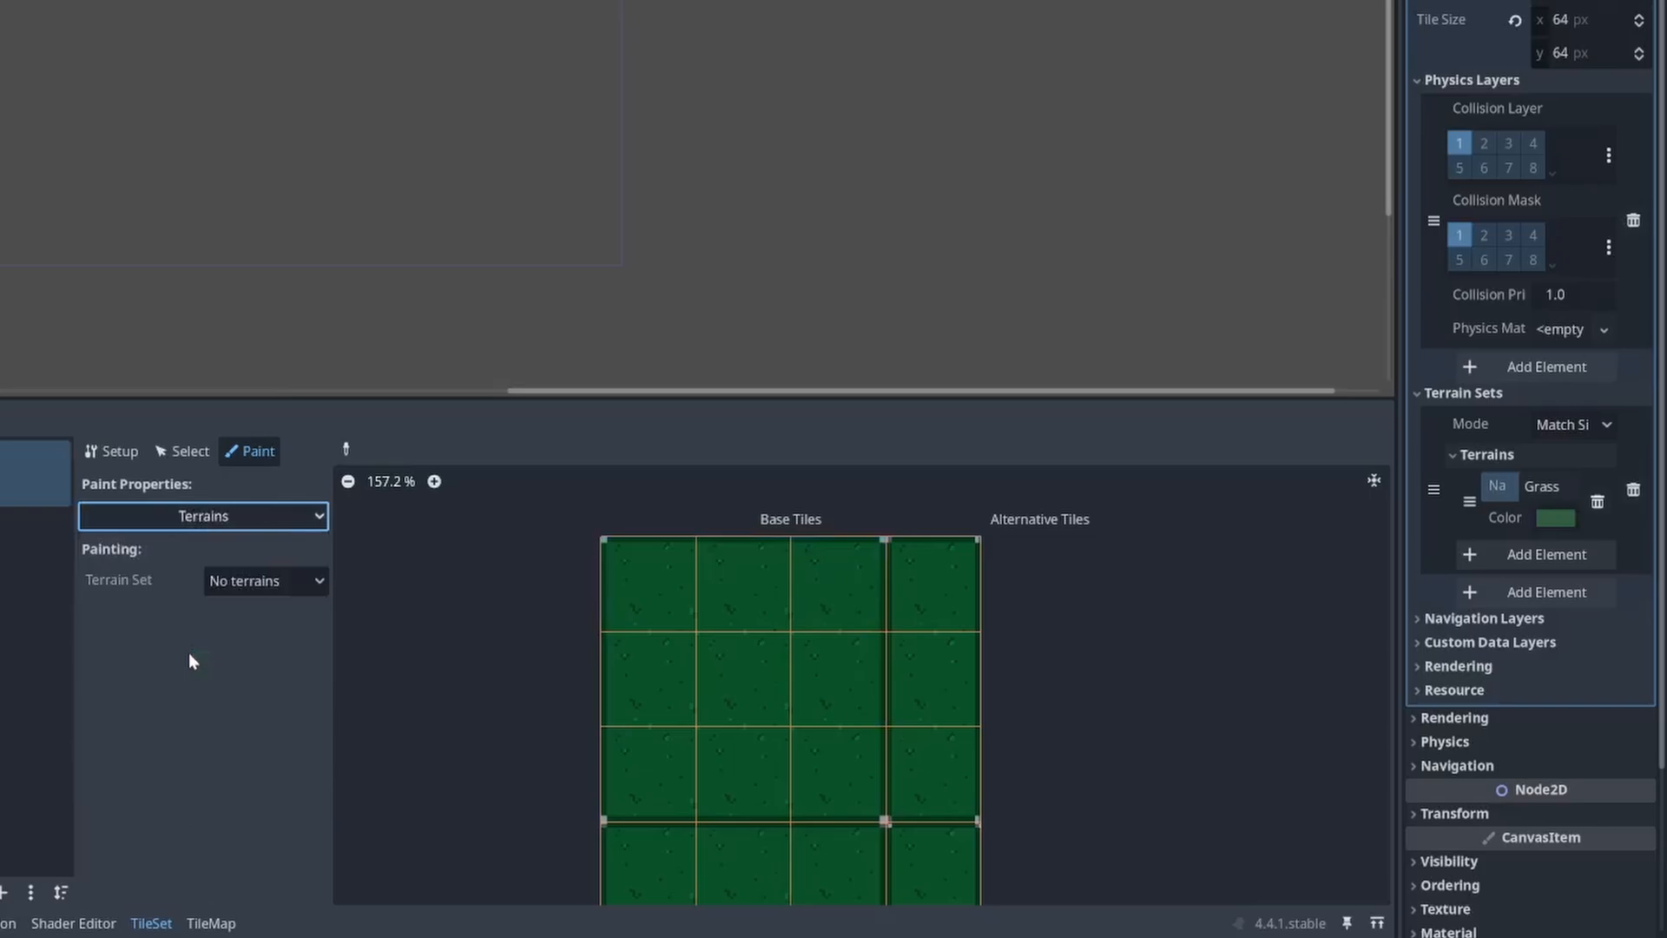
{"action": "left_click", "coordinate": [246, 581]}
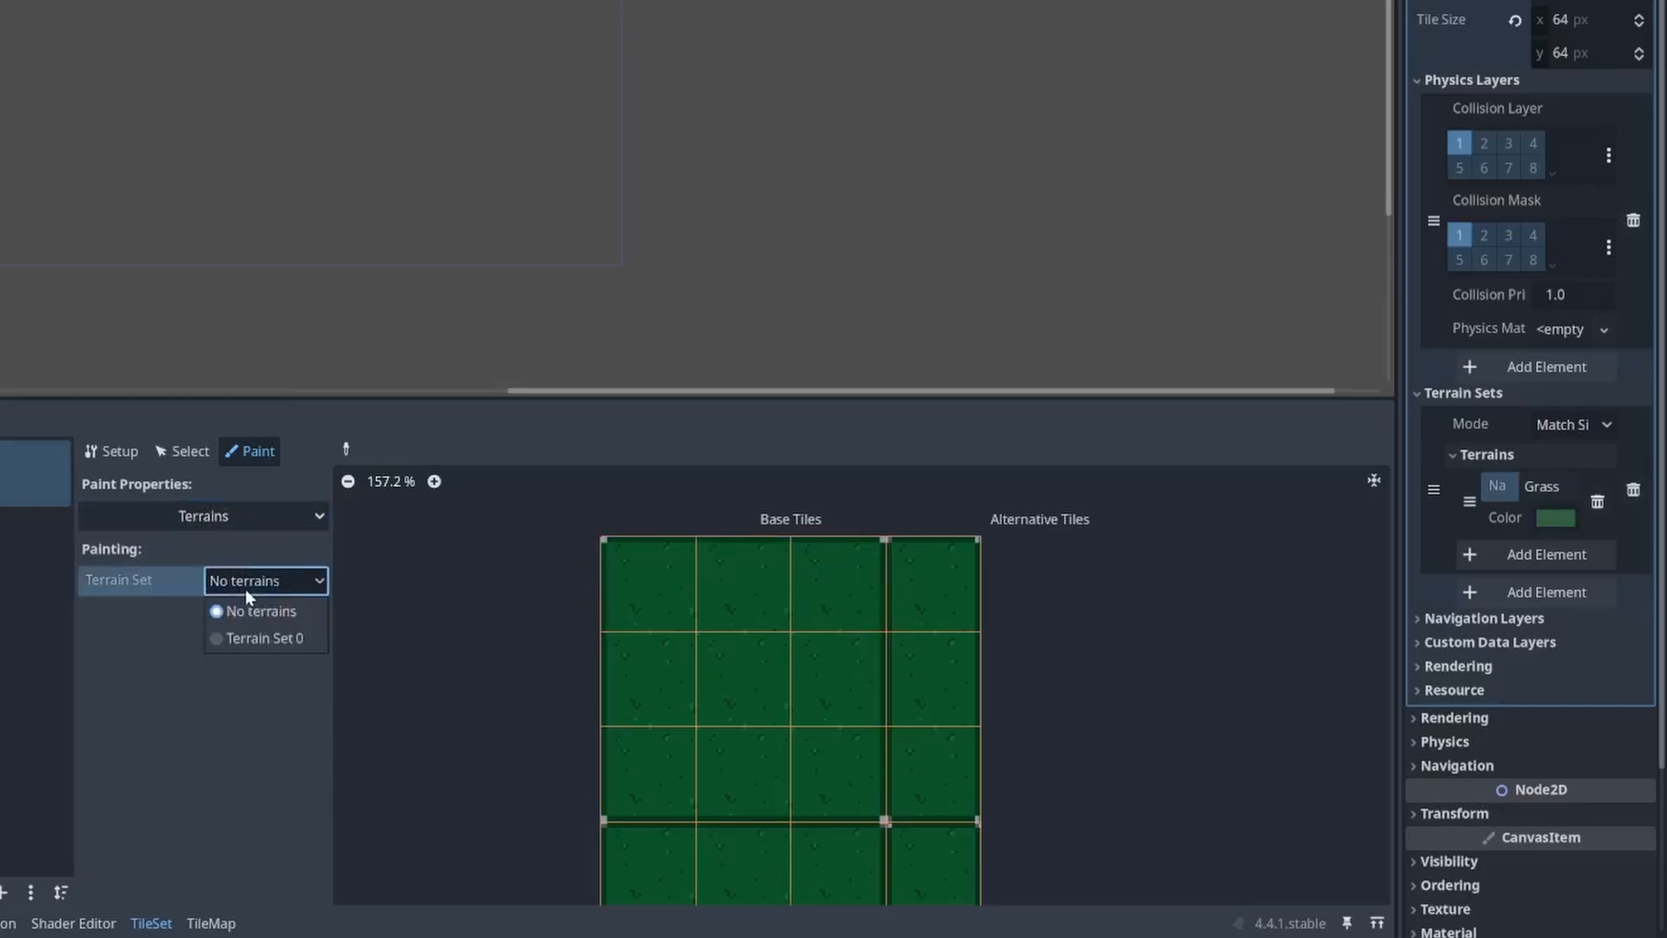
{"action": "left_click", "coordinate": [245, 640]}
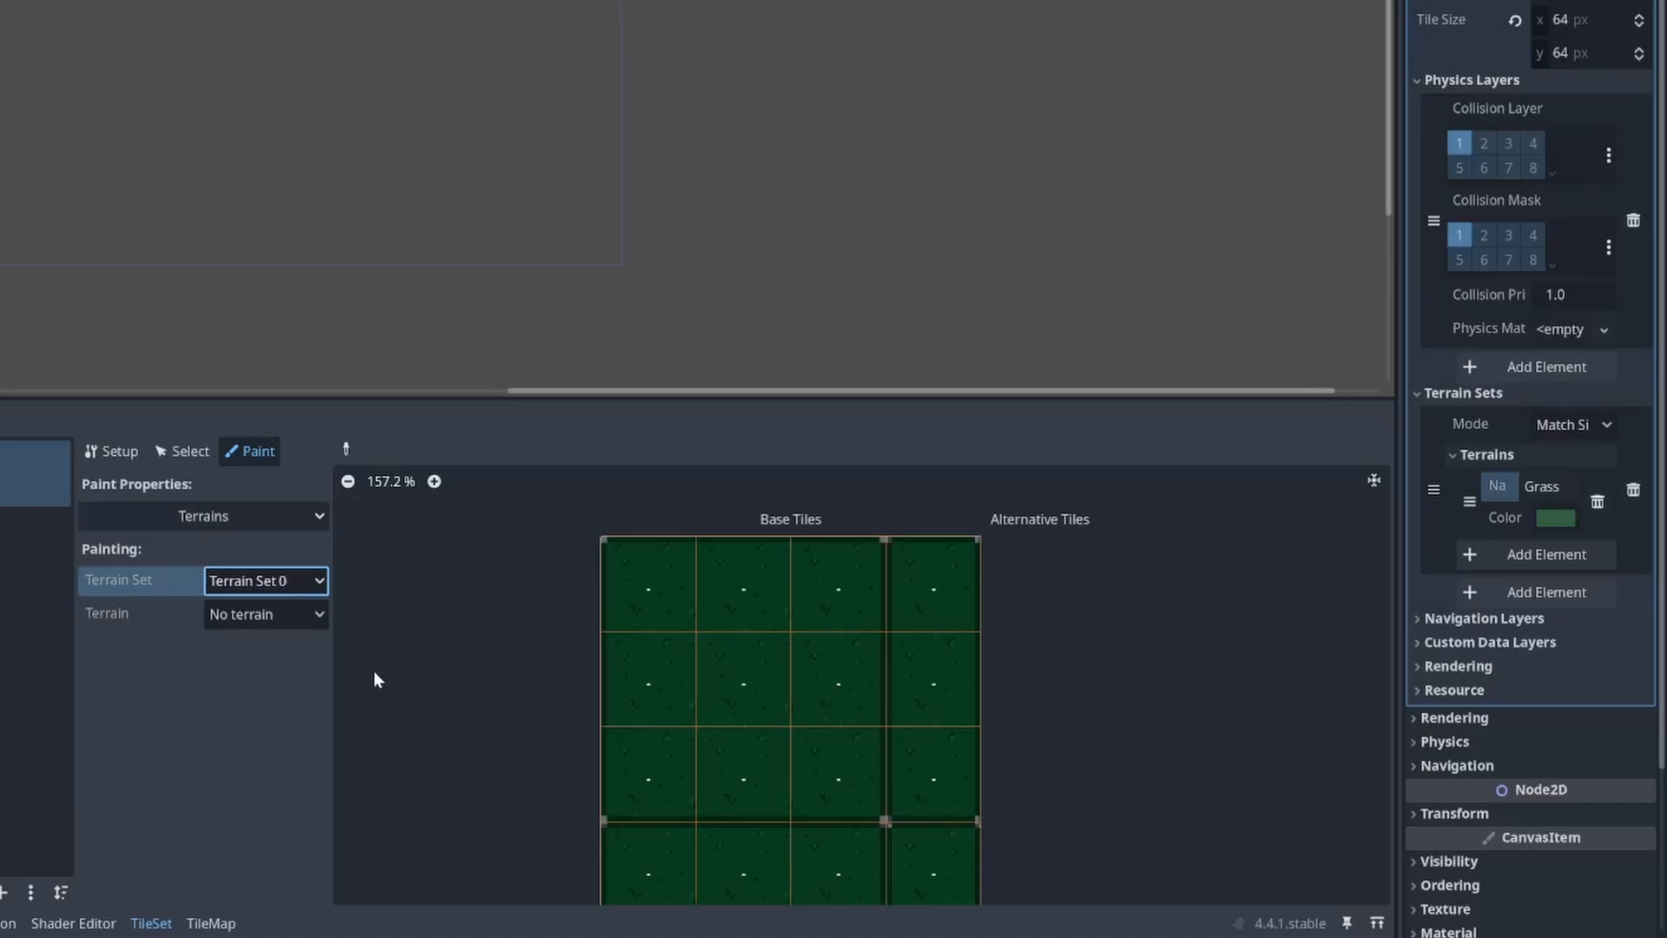
{"action": "scroll", "coordinate": [386, 682], "scroll_direction": "down", "scroll_amount": 2}
{"action": "mouse_move", "coordinate": [555, 552]}
{"action": "left_mouse_down"}
{"action": "mouse_move", "coordinate": [758, 546]}
{"action": "mouse_move", "coordinate": [753, 632]}
{"action": "mouse_move", "coordinate": [584, 640]}
{"action": "mouse_move", "coordinate": [588, 700]}
{"action": "mouse_move", "coordinate": [727, 710]}
{"action": "left_mouse_up"}
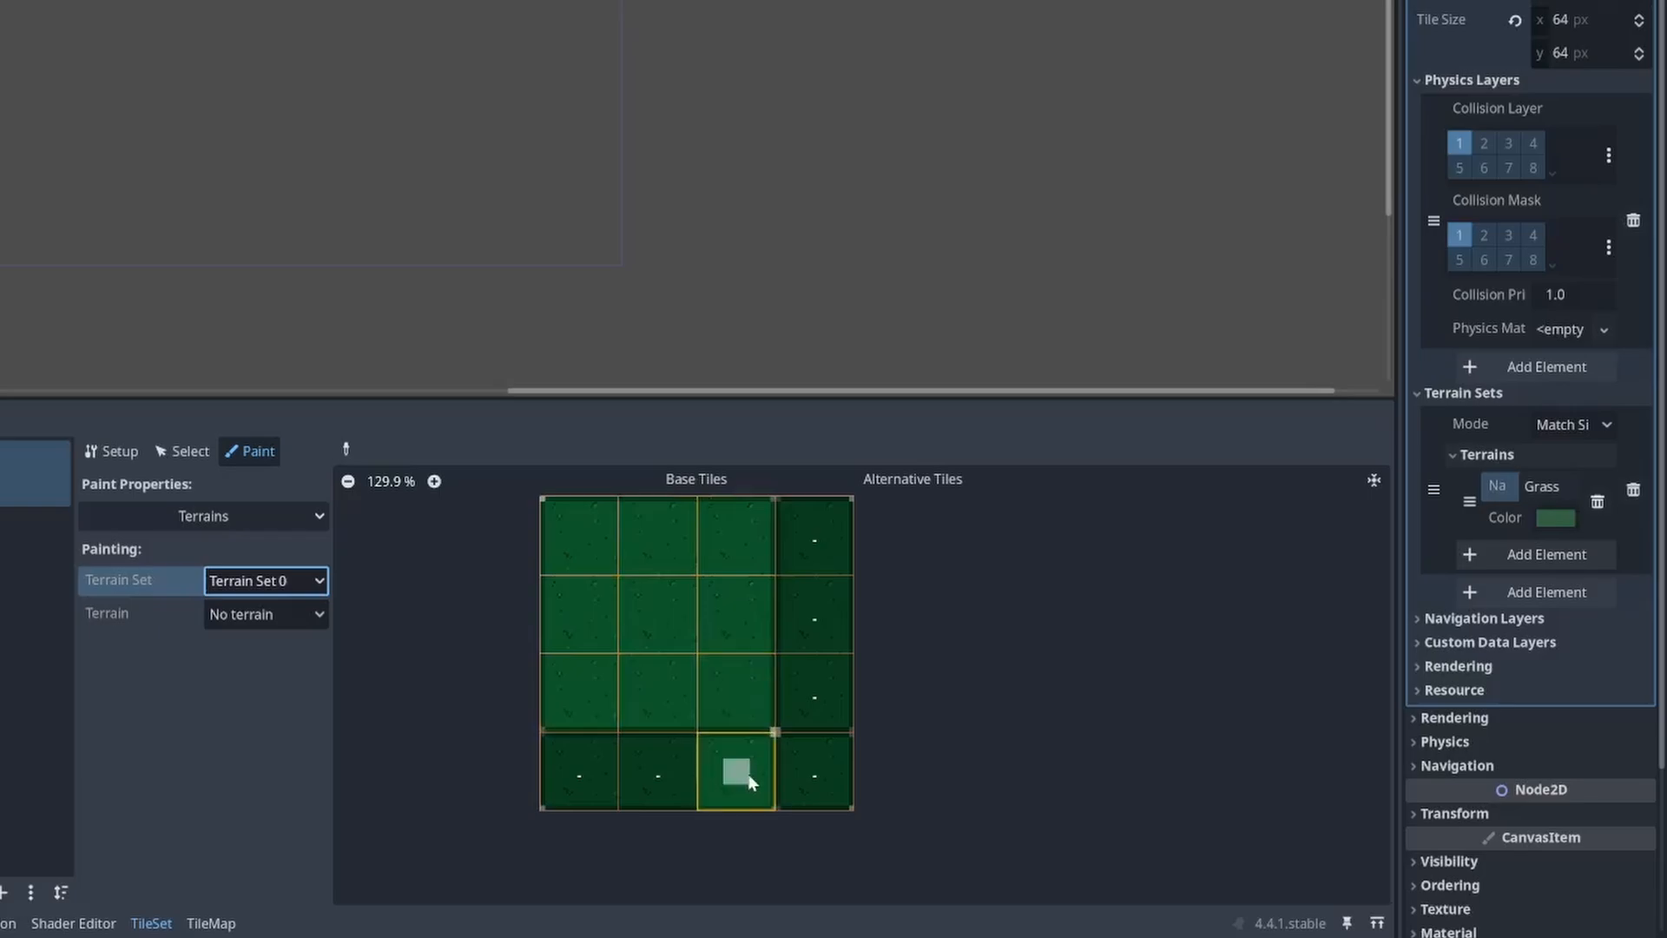
{"action": "mouse_move", "coordinate": [749, 781]}
{"action": "left_mouse_down"}
{"action": "mouse_move", "coordinate": [559, 786]}
{"action": "mouse_move", "coordinate": [795, 779]}
{"action": "mouse_move", "coordinate": [810, 719]}
{"action": "left_mouse_up"}
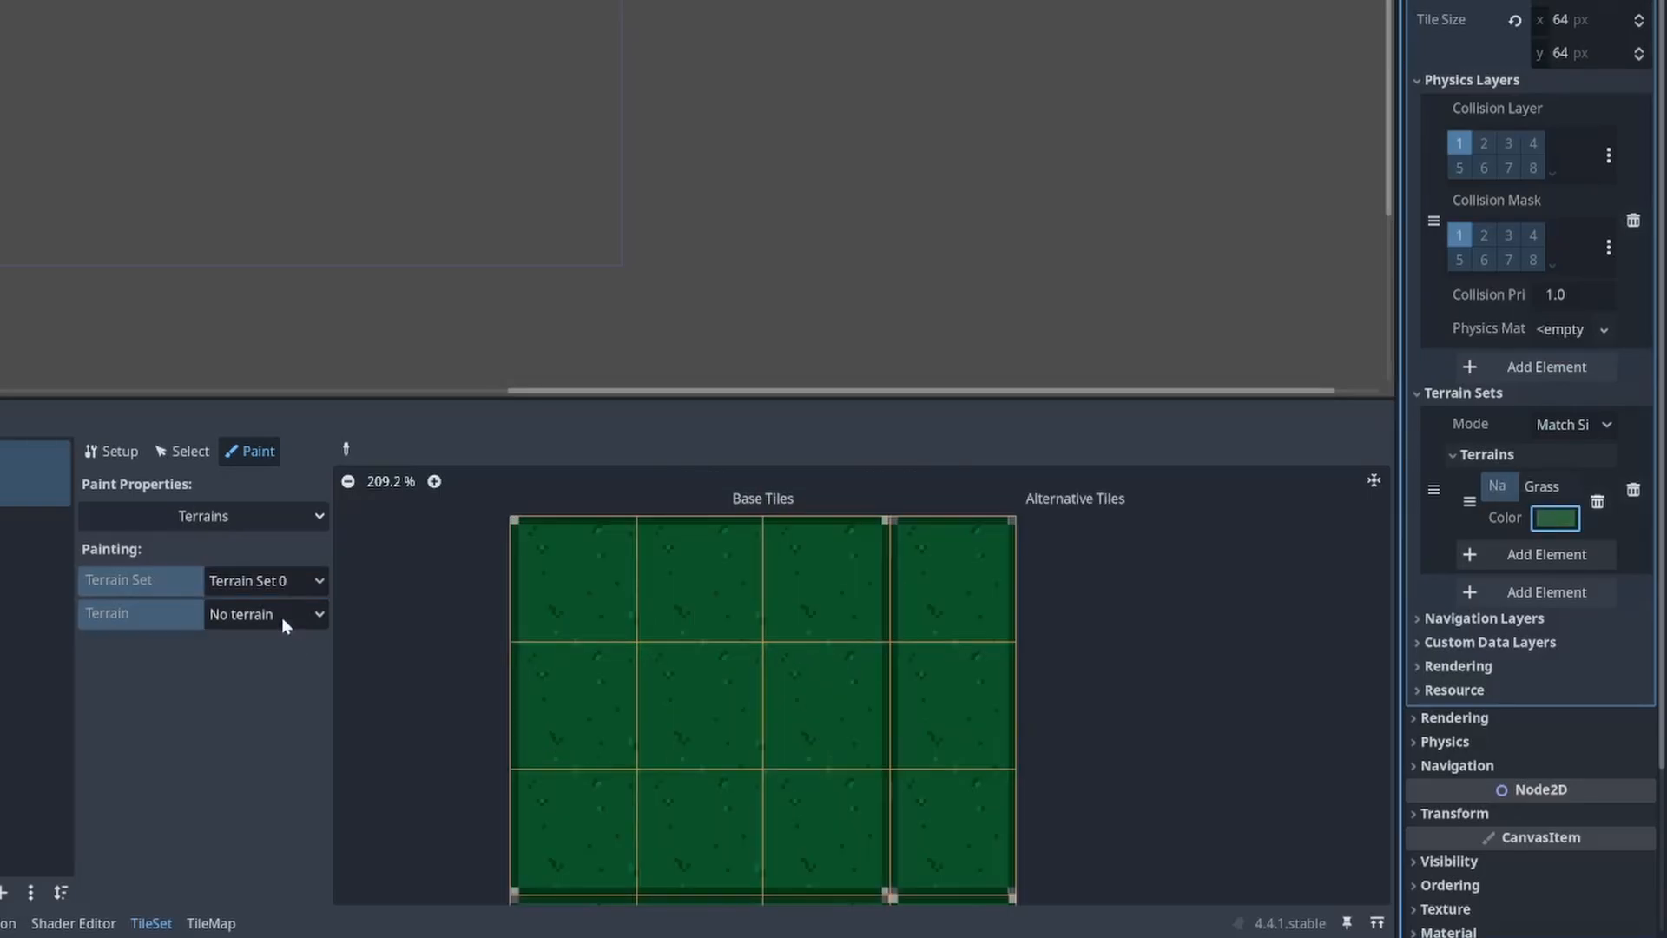
Step: Choose the Grass terrain and paint it onto the center and right side of the atlas's top-left tile
{"action": "left_click", "coordinate": [281, 616]}
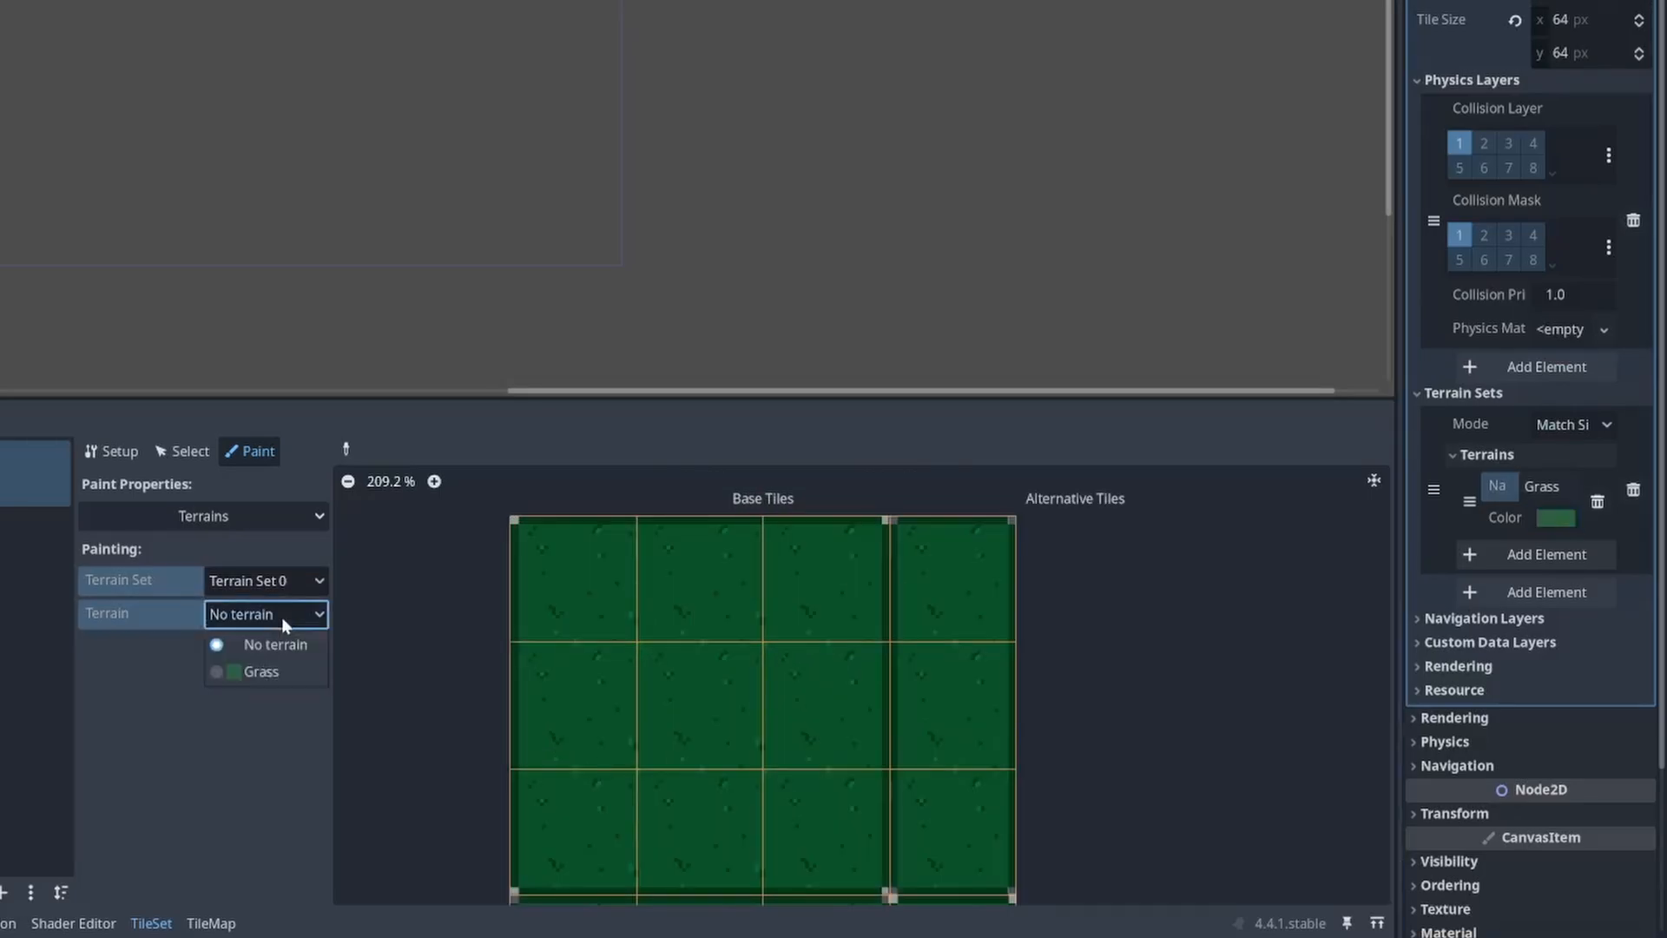
{"action": "left_click", "coordinate": [263, 669]}
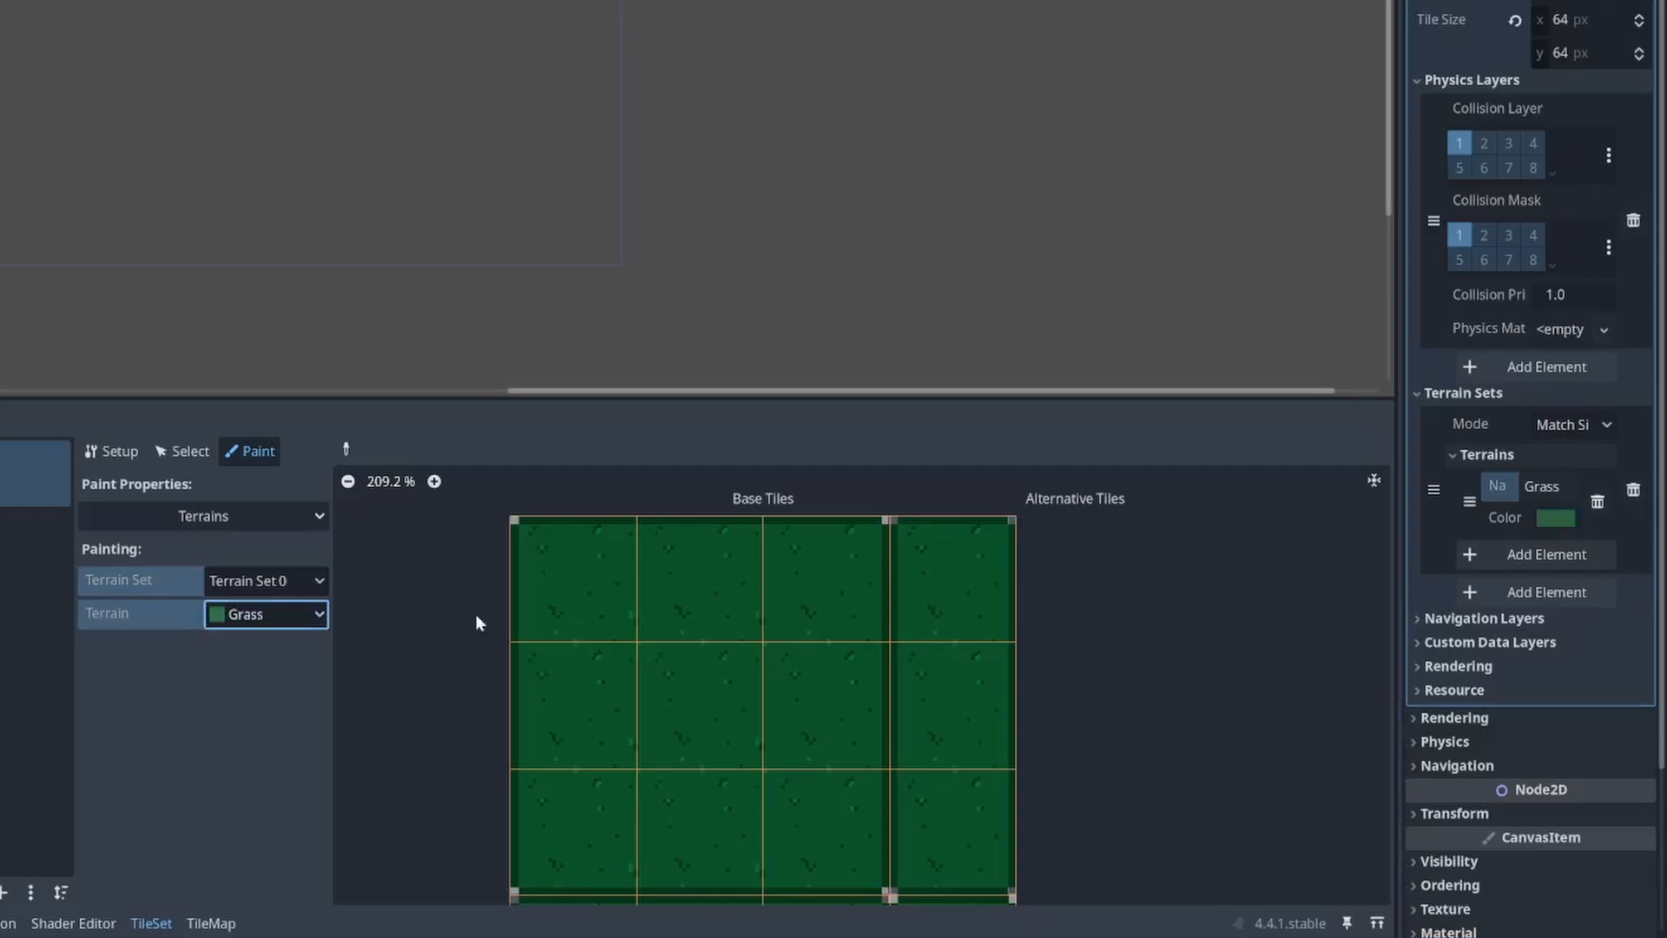
{"action": "left_click", "coordinate": [580, 592]}
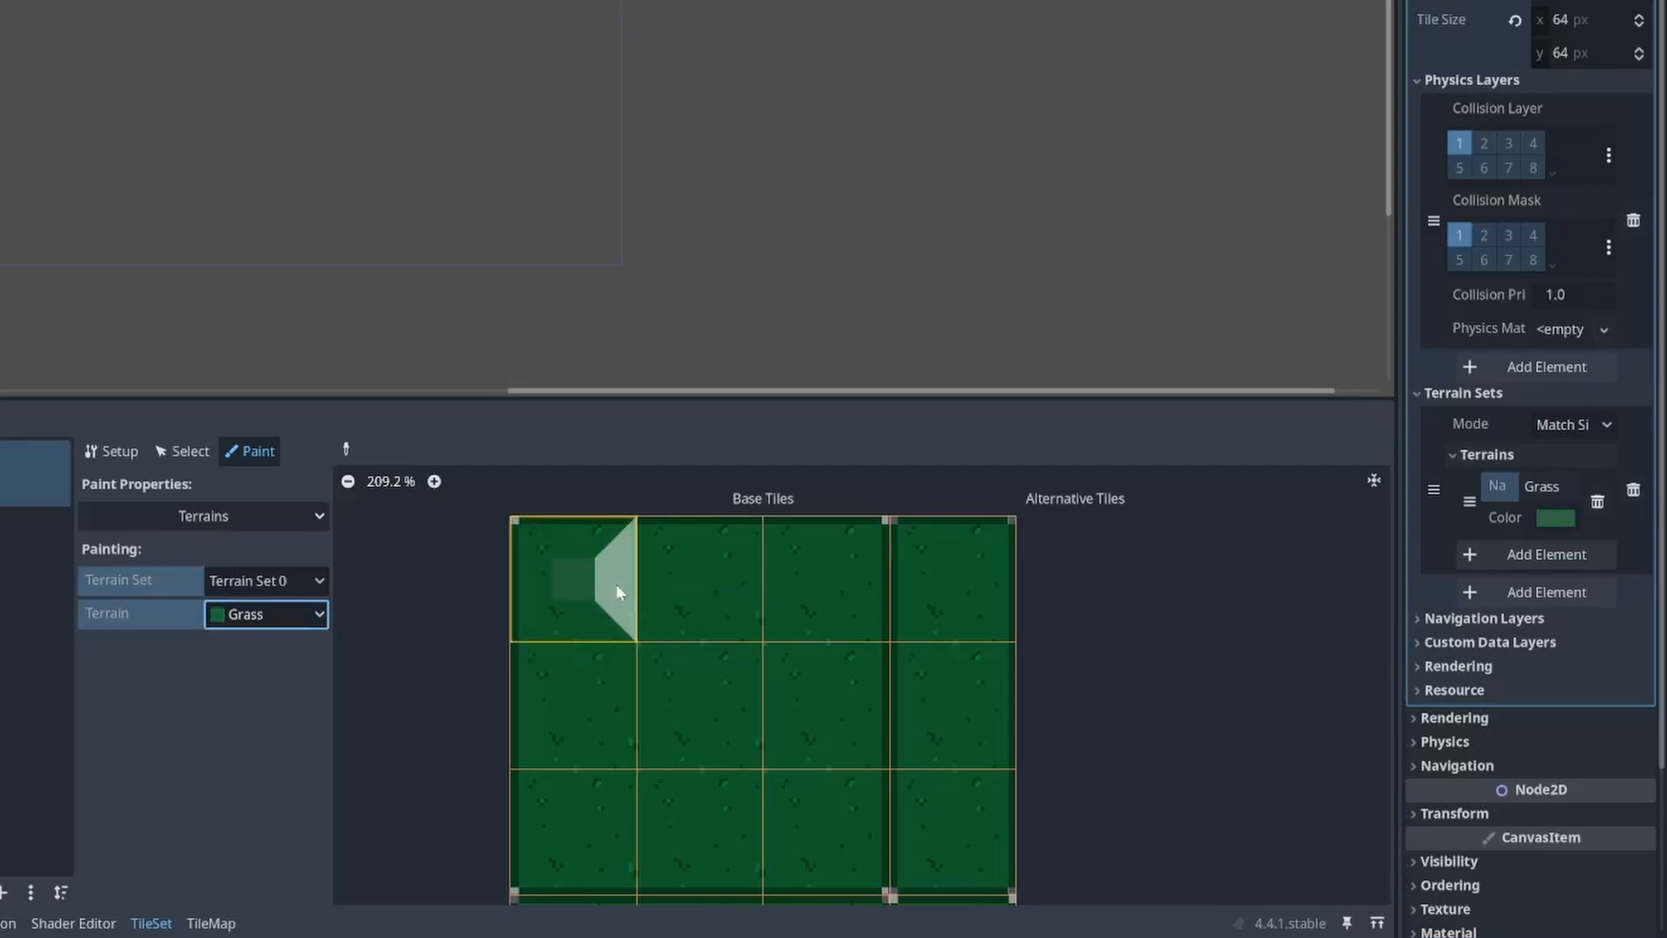
{"action": "left_click", "coordinate": [616, 590]}
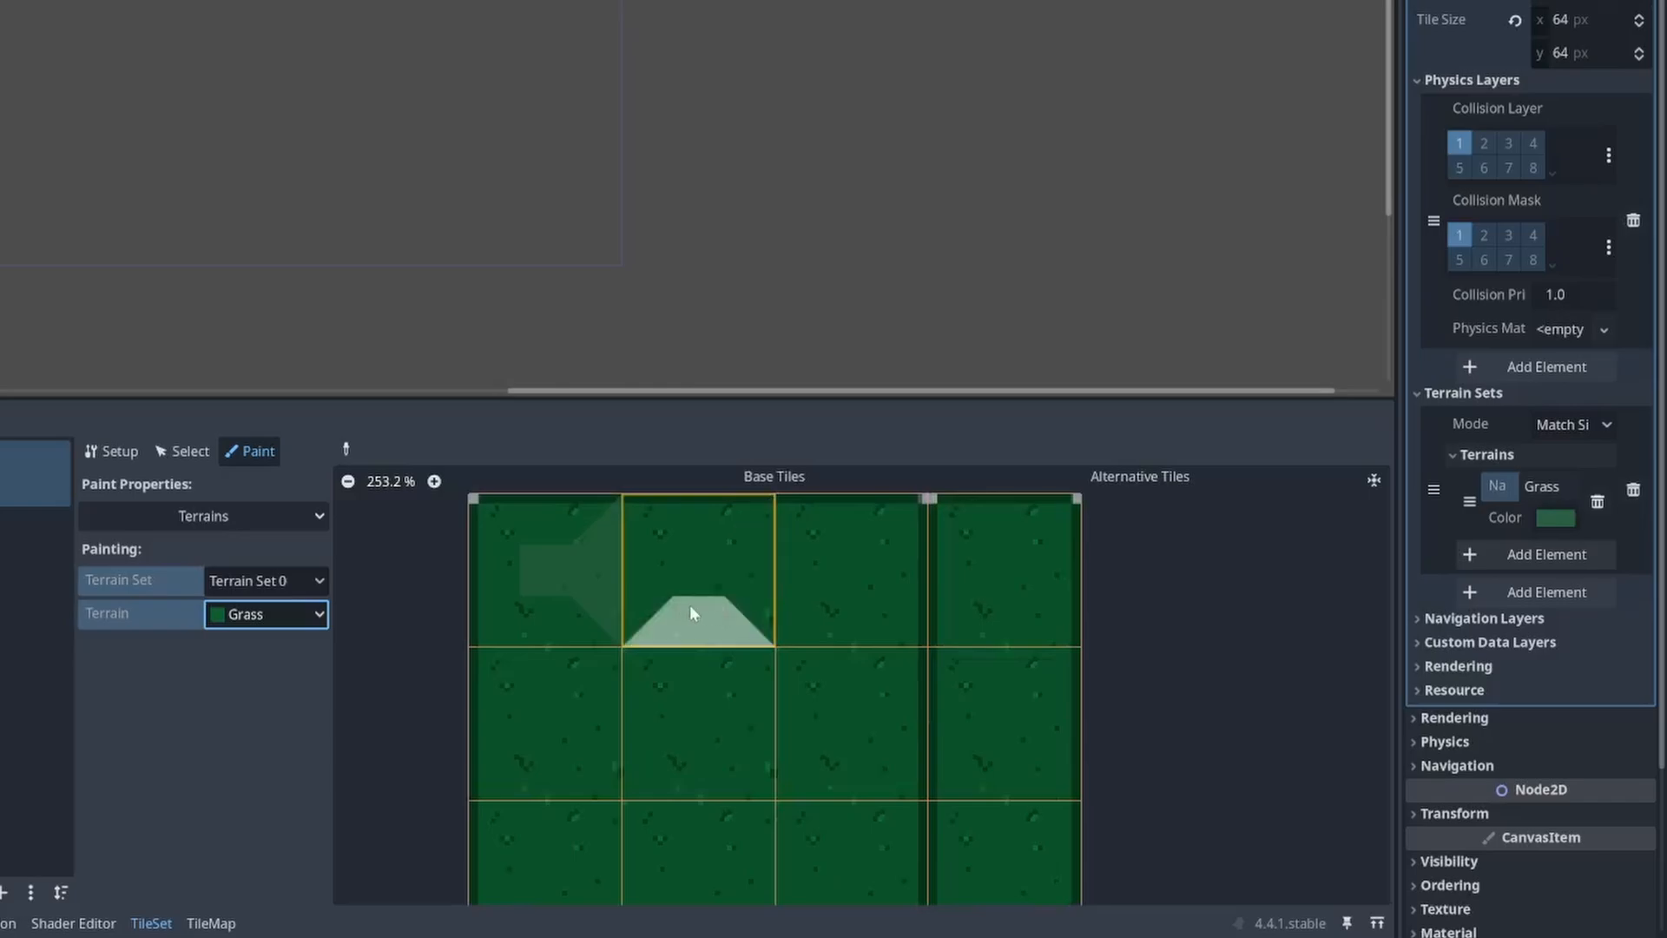
Step: Paint the Grass terrain onto the connecting sides of the remaining atlas tiles, covering only the center of the bottom-right single tile
{"action": "mouse_move", "coordinate": [645, 574]}
{"action": "left_mouse_down"}
{"action": "mouse_move", "coordinate": [832, 564]}
{"action": "mouse_move", "coordinate": [839, 658]}
{"action": "left_mouse_up"}
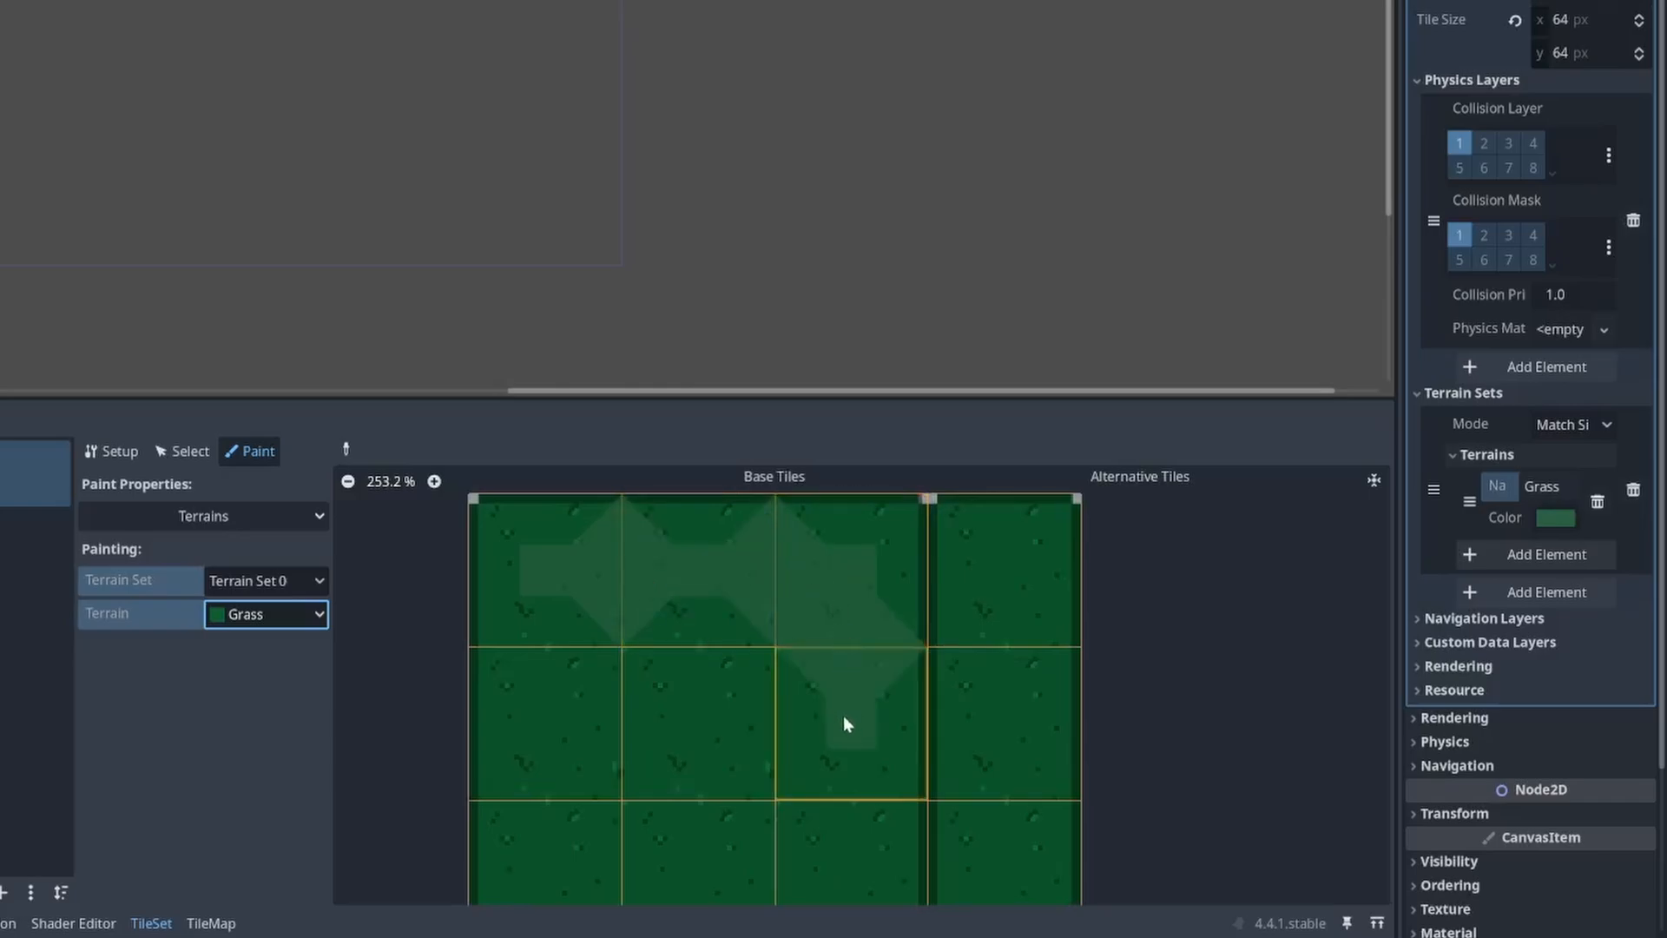
{"action": "left_click_drag", "start_coordinate": [844, 717], "coordinate": [844, 854]}
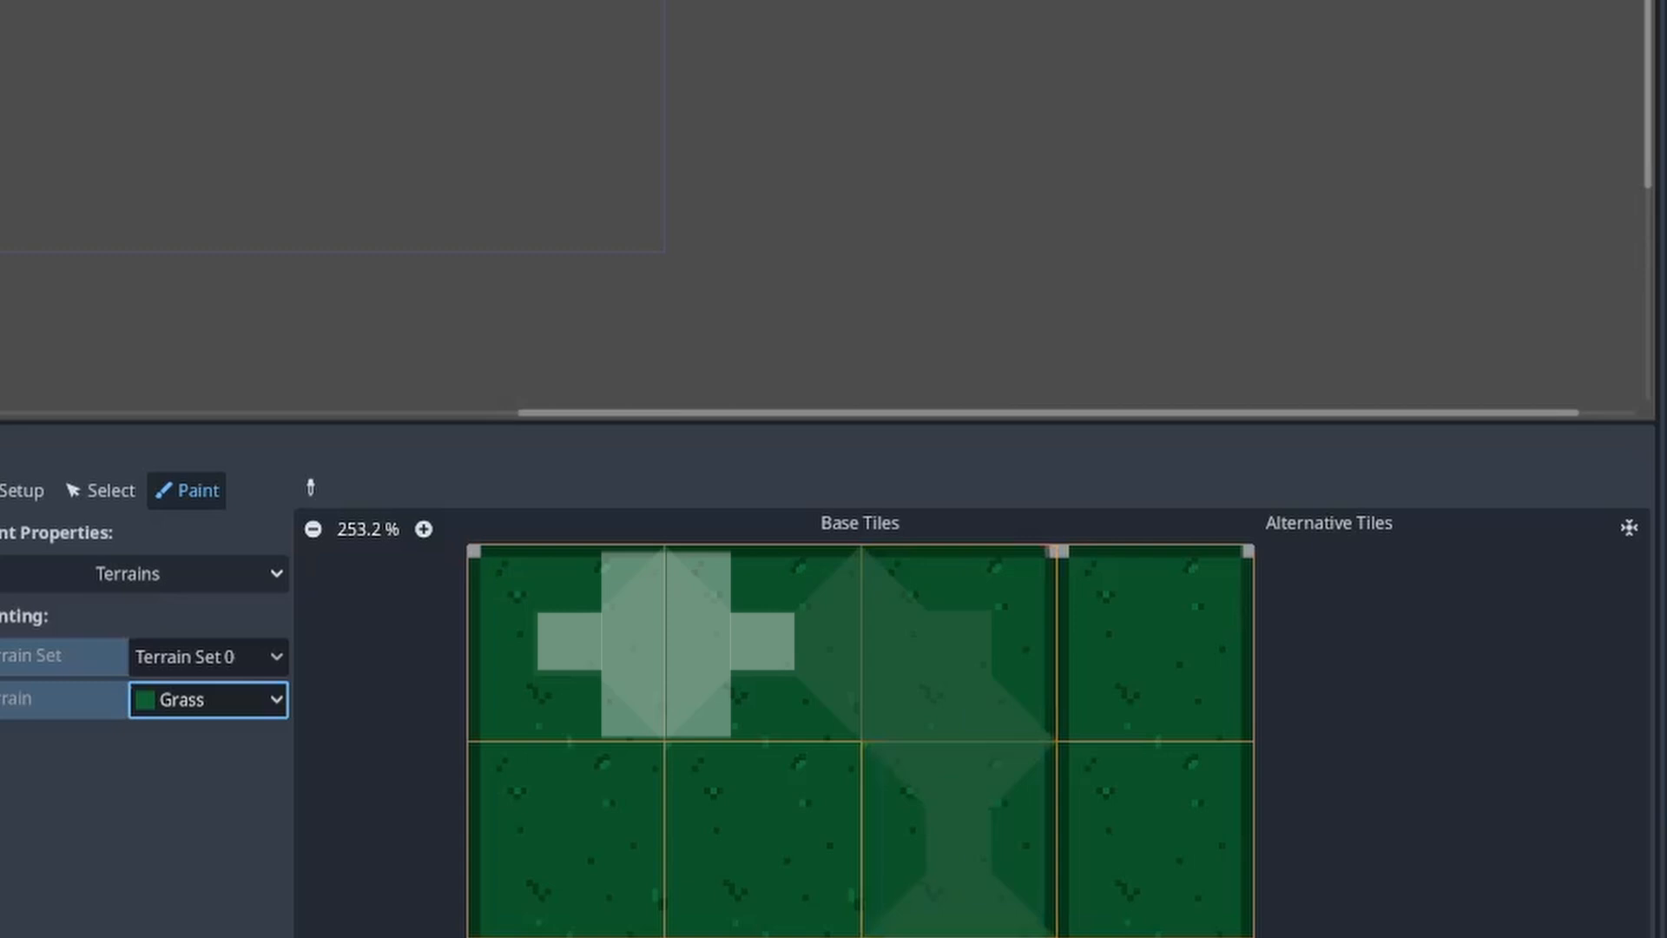
{"action": "scroll", "coordinate": [905, 936], "scroll_direction": "down", "scroll_amount": 2}
{"action": "middle_click_drag", "start_coordinate": [949, 773], "coordinate": [1067, 629]}
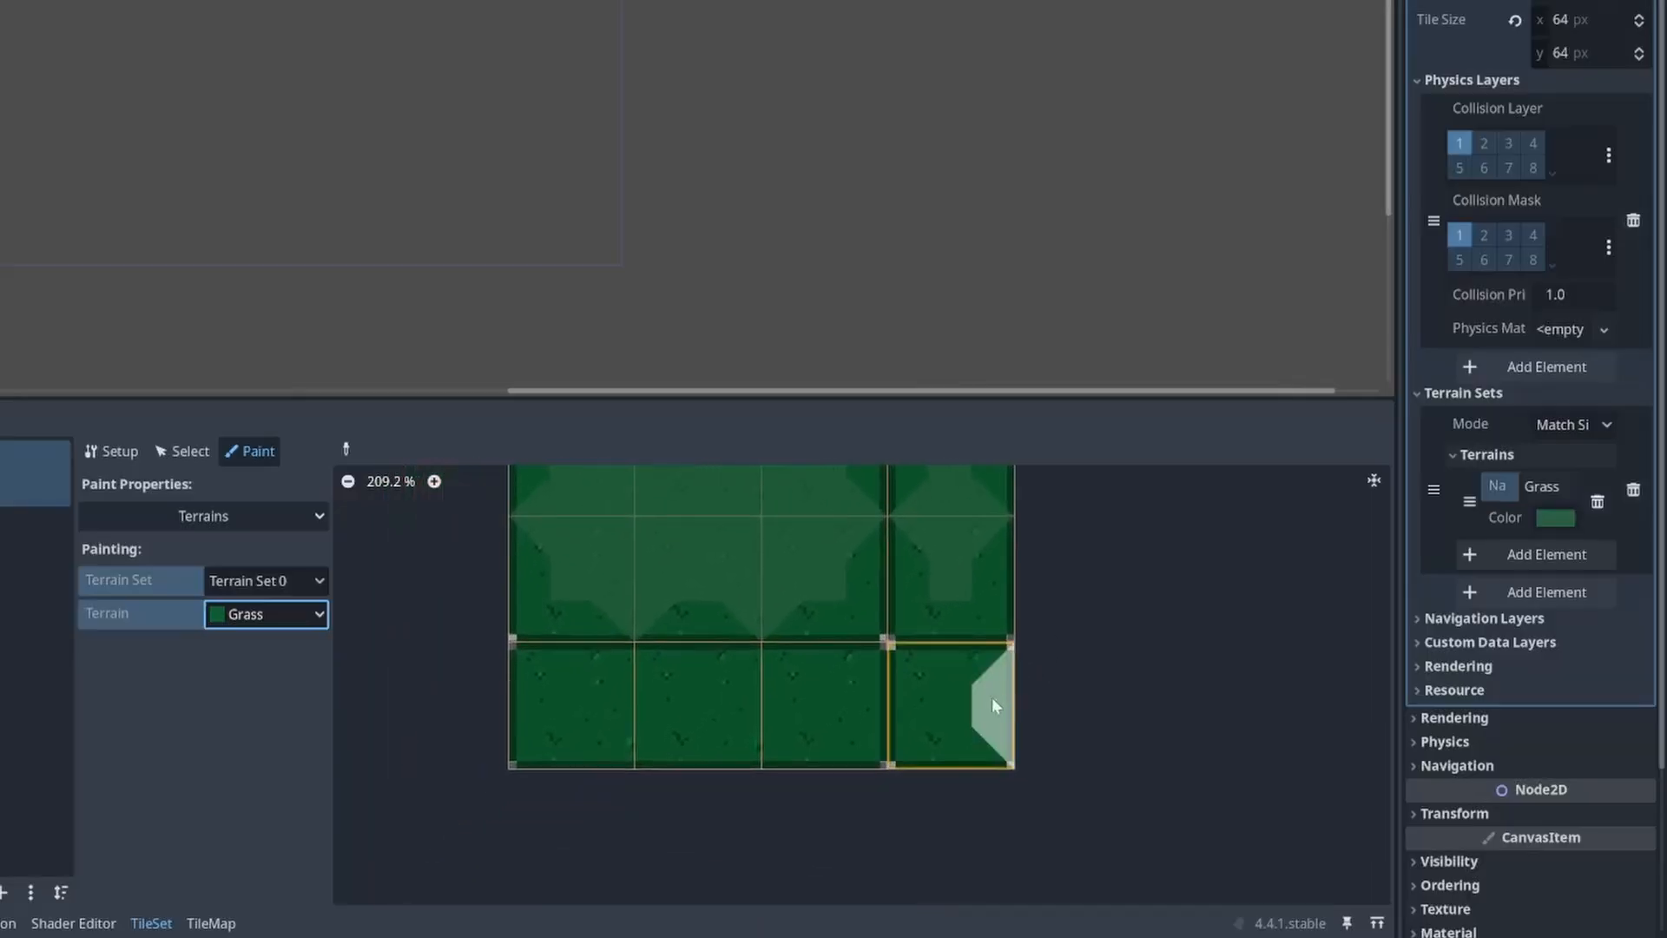
{"action": "scroll", "coordinate": [955, 701], "scroll_direction": "up", "scroll_amount": 2}
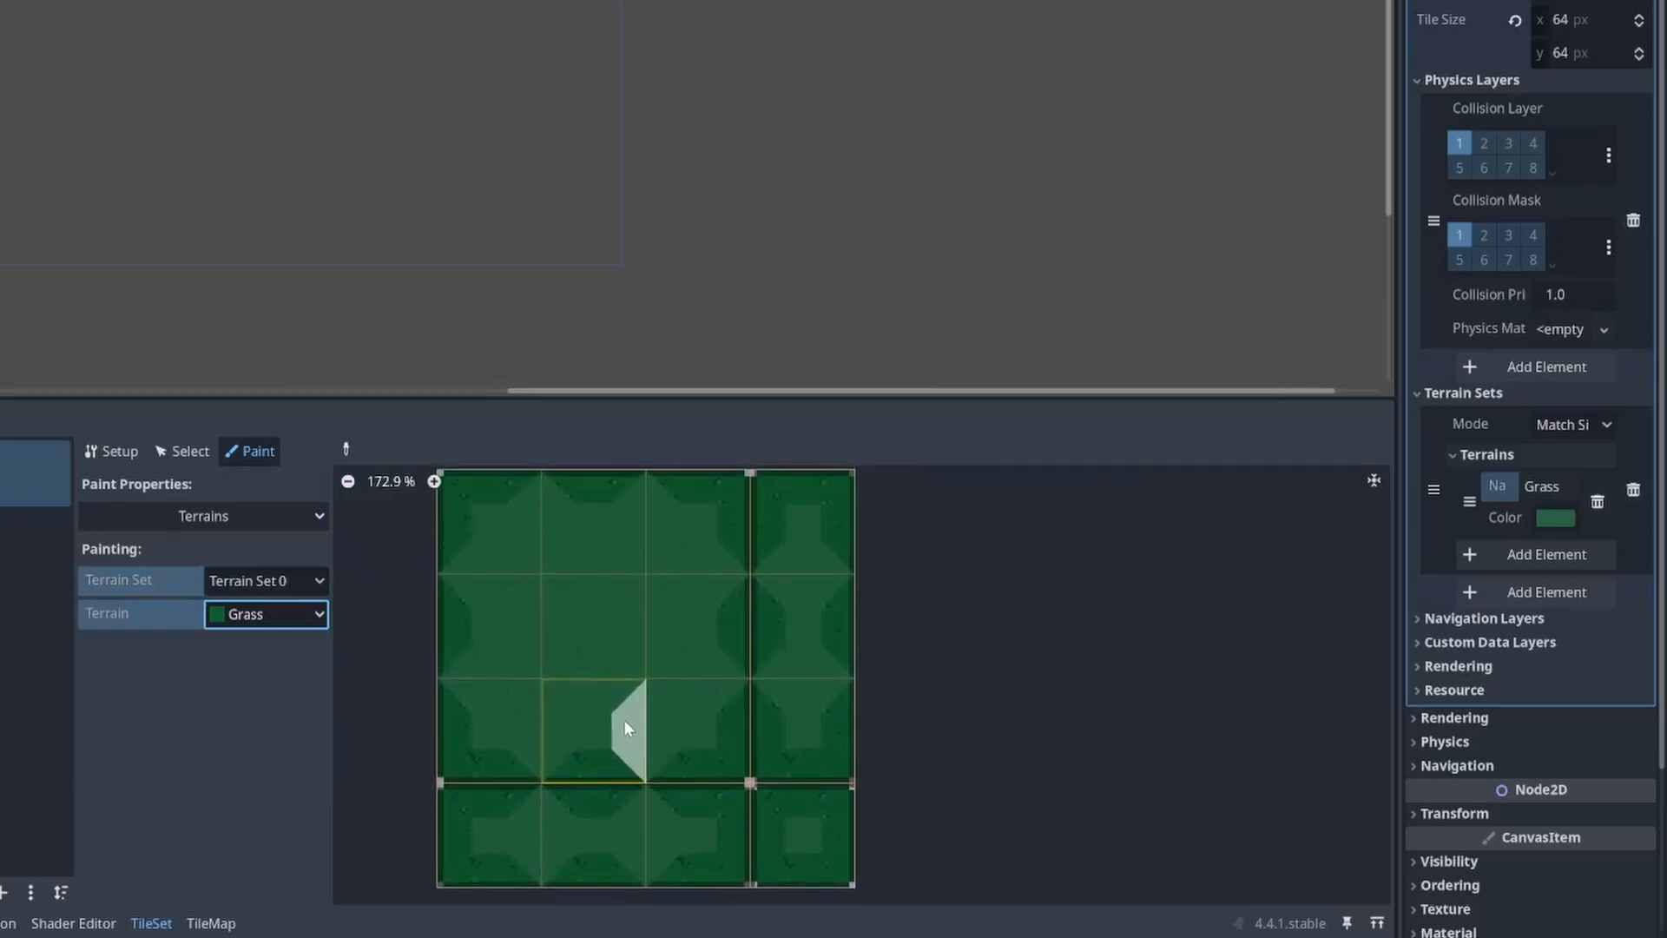
{"action": "scroll", "coordinate": [625, 721], "scroll_direction": "up", "scroll_amount": 1}
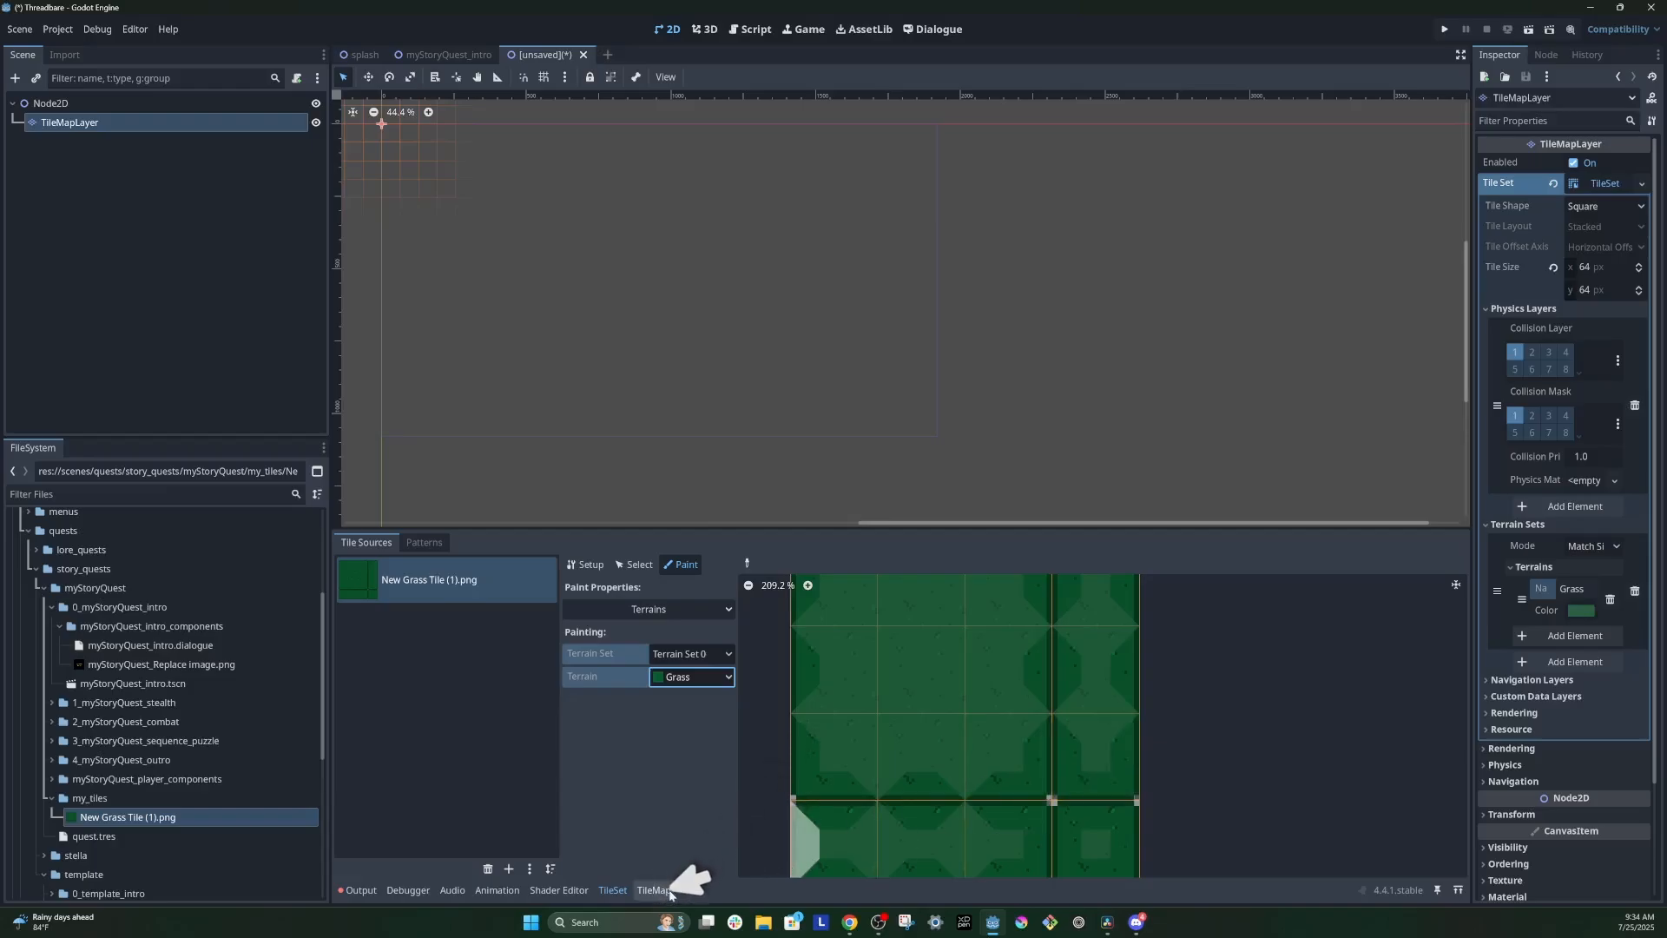
Step: Choose the Grass terrain for the TileMapLayer and paint a large stepped grass area near the scene origin with further grass beside it
{"action": "left_click", "coordinate": [653, 890]}
{"action": "left_click", "coordinate": [442, 544]}
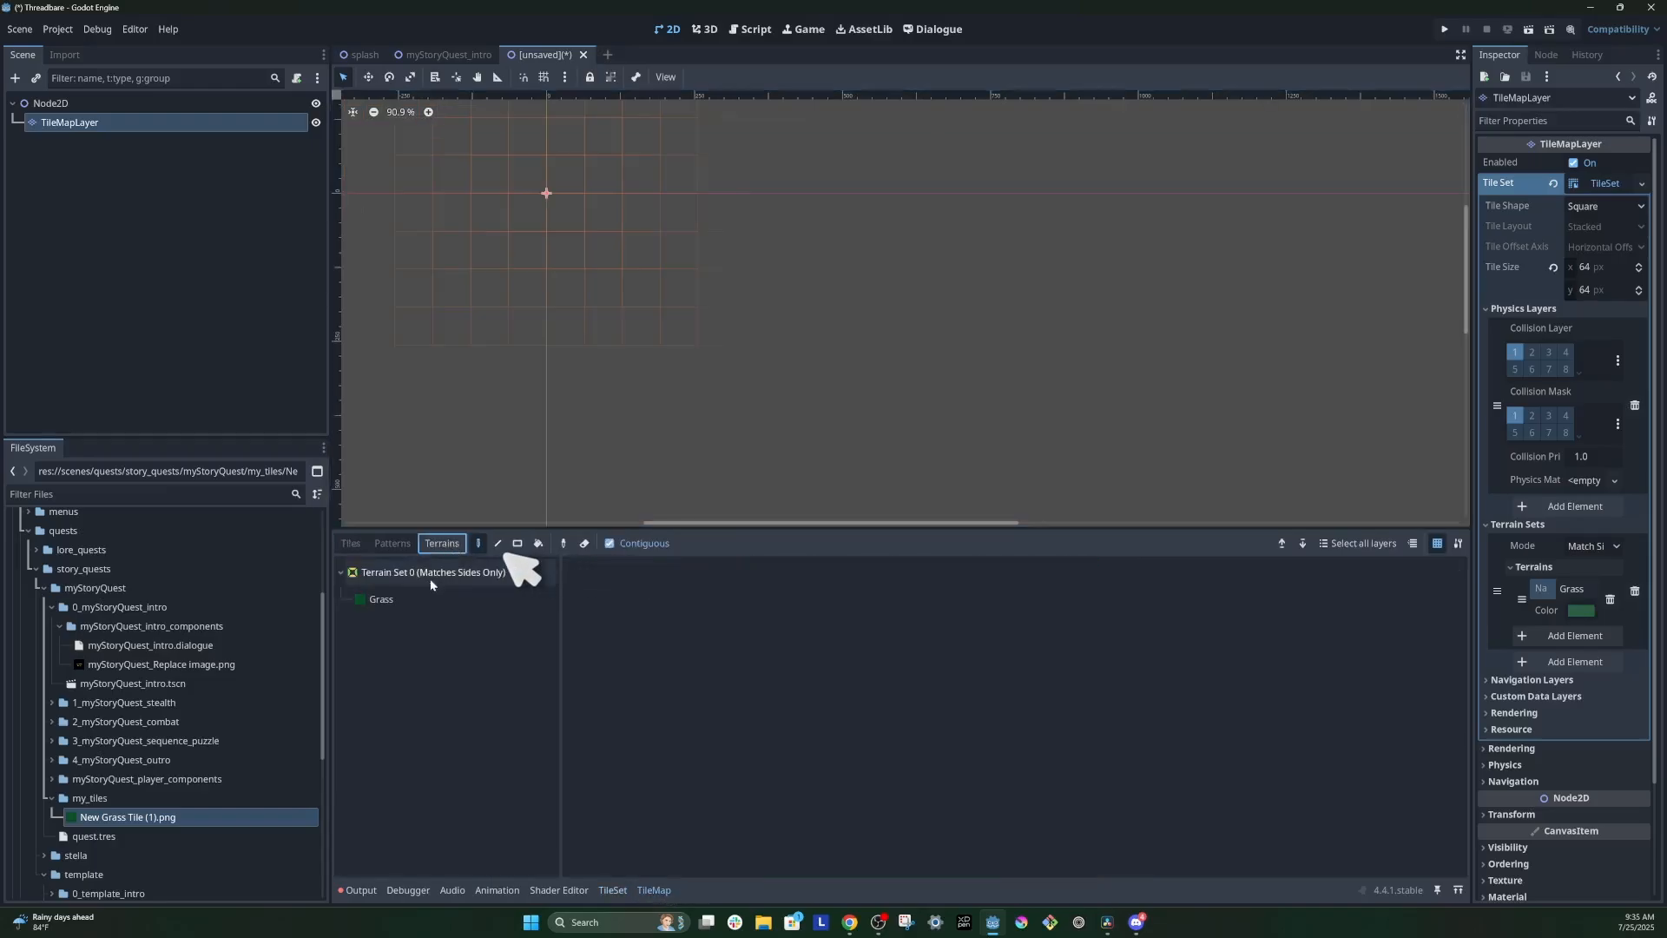
{"action": "left_click", "coordinate": [434, 599]}
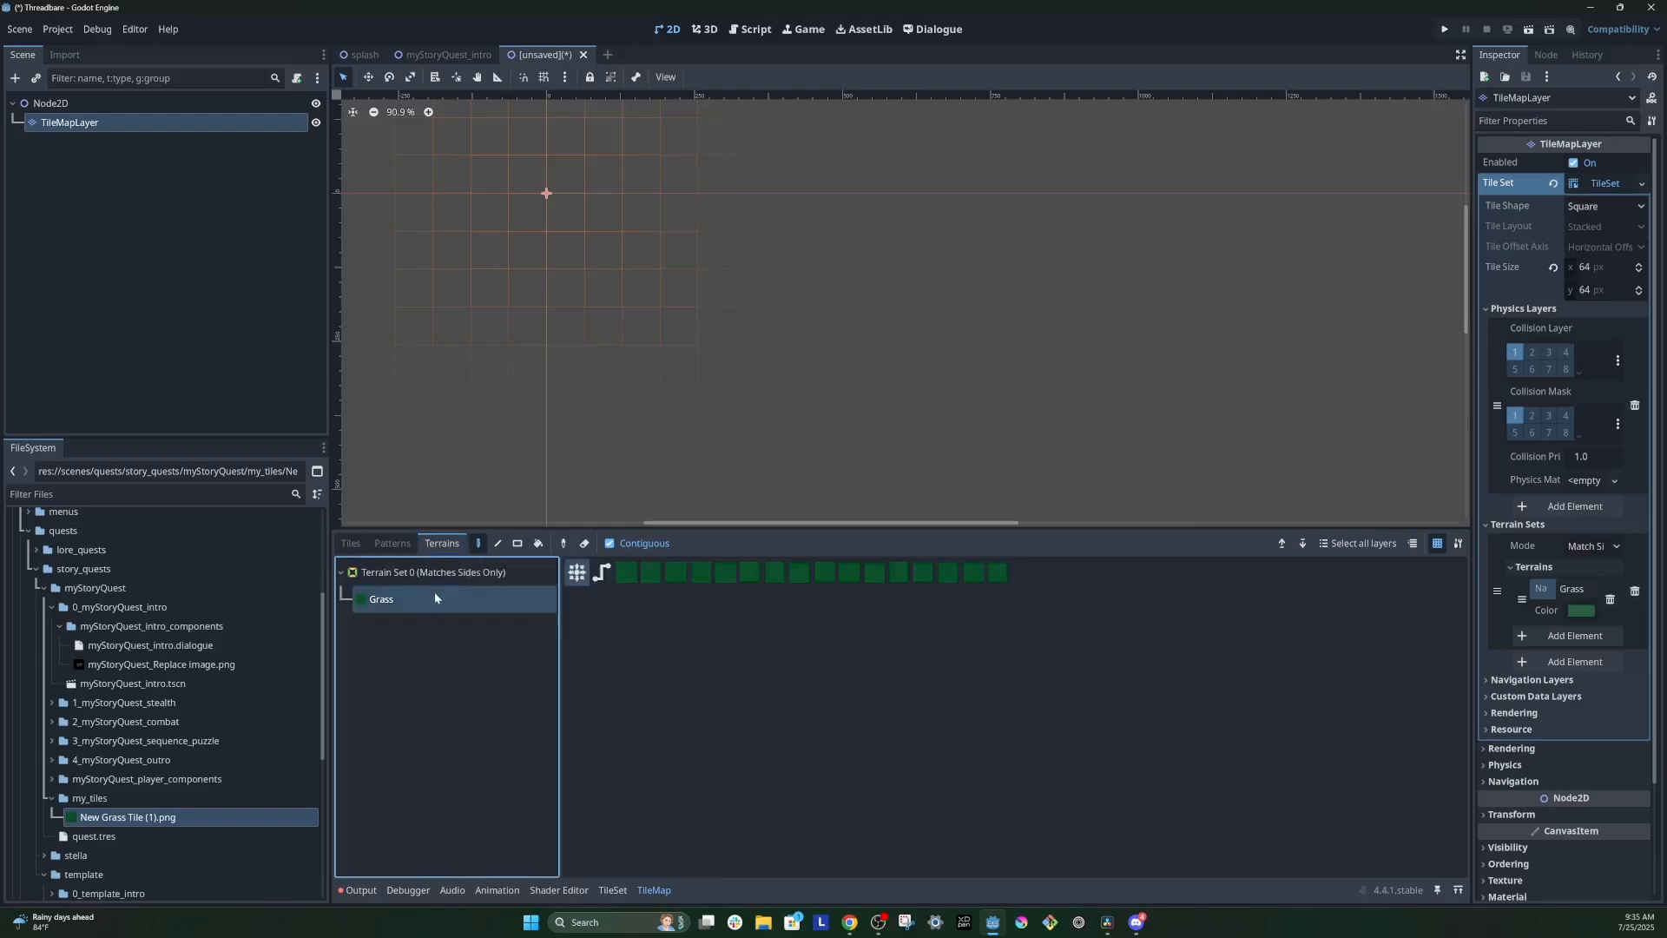
{"action": "left_click_drag", "start_coordinate": [603, 251], "coordinate": [628, 286]}
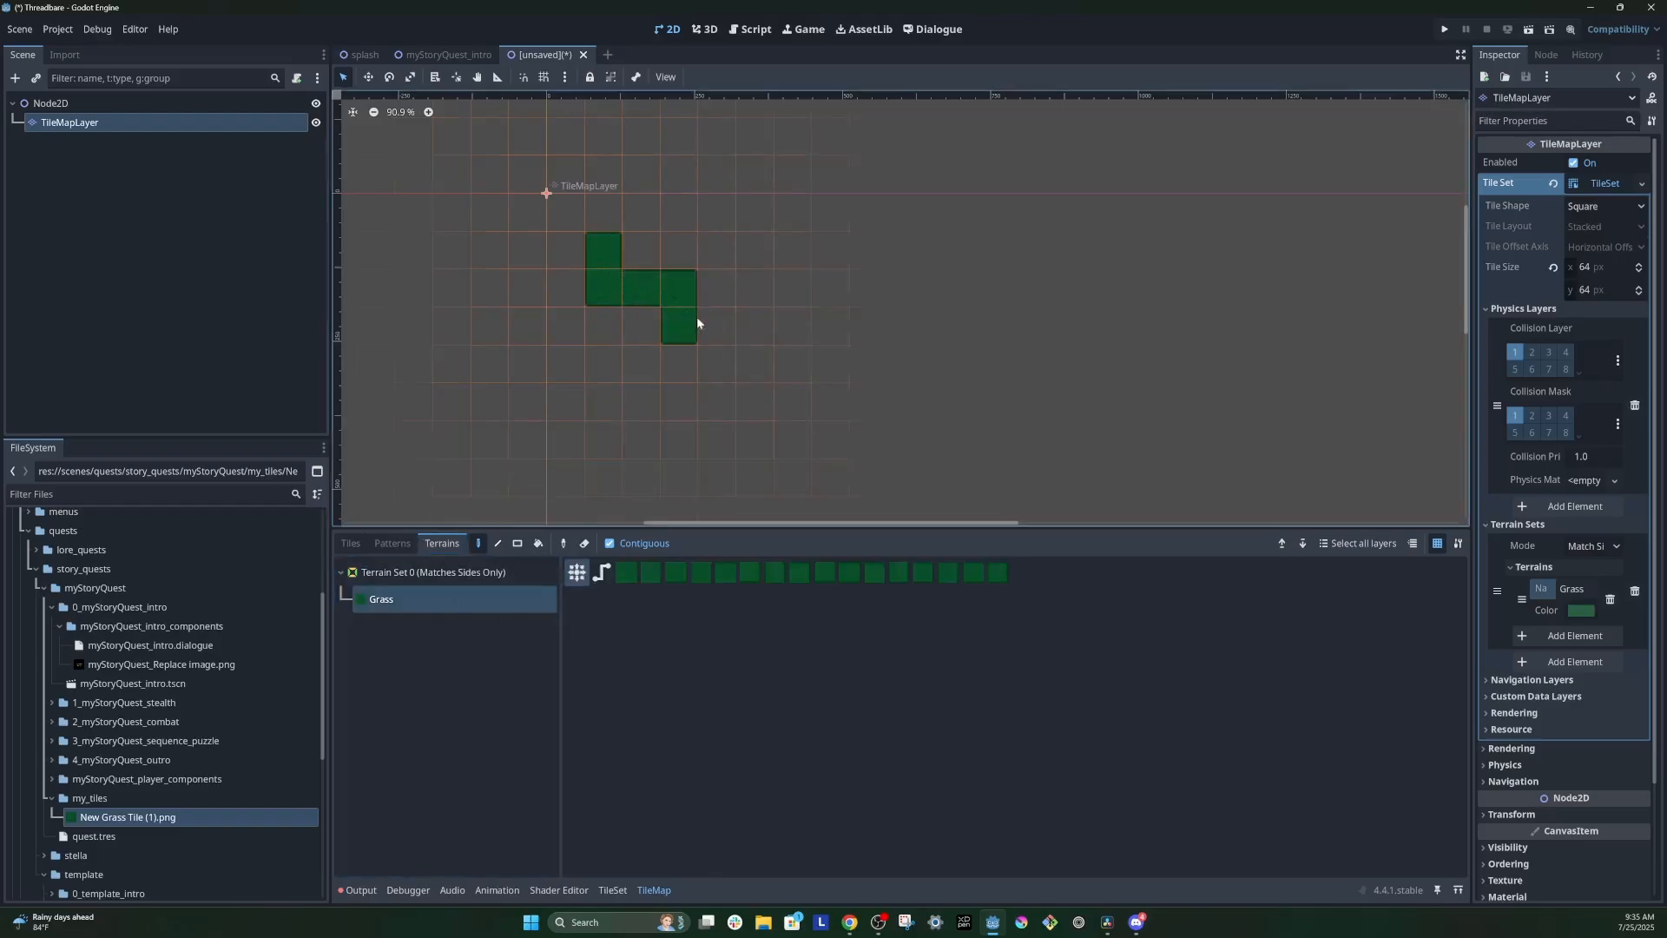
{"action": "left_click_drag", "start_coordinate": [771, 373], "coordinate": [804, 339]}
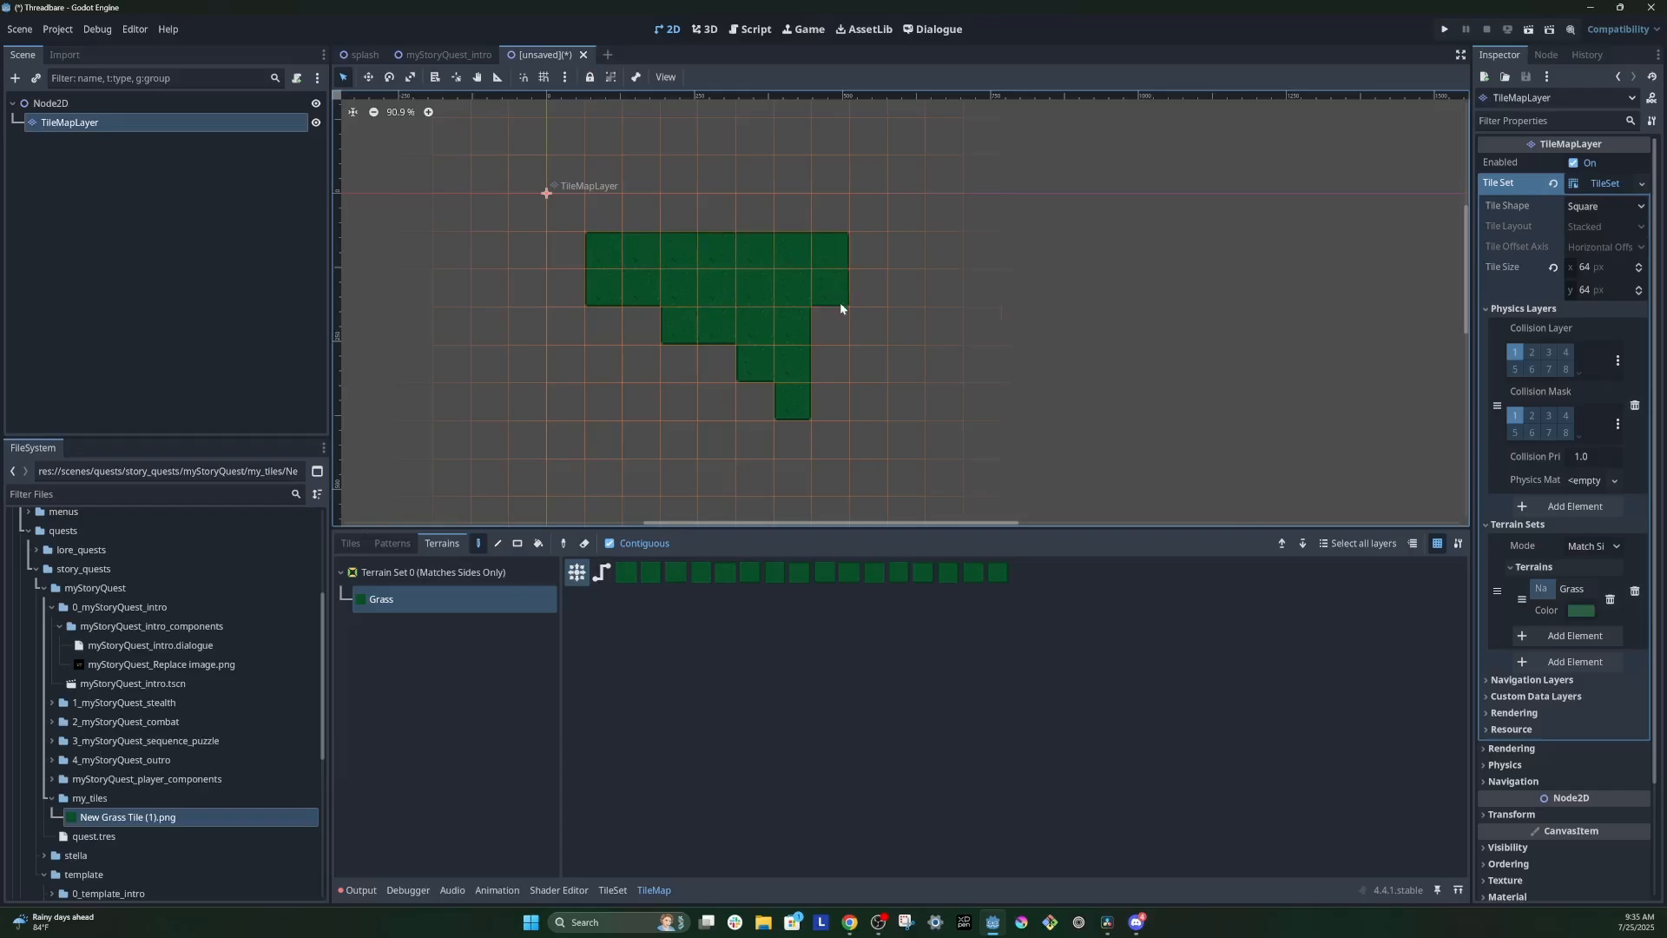
{"action": "left_click_drag", "start_coordinate": [875, 428], "coordinate": [831, 347]}
{"action": "left_click_drag", "start_coordinate": [886, 254], "coordinate": [888, 404]}
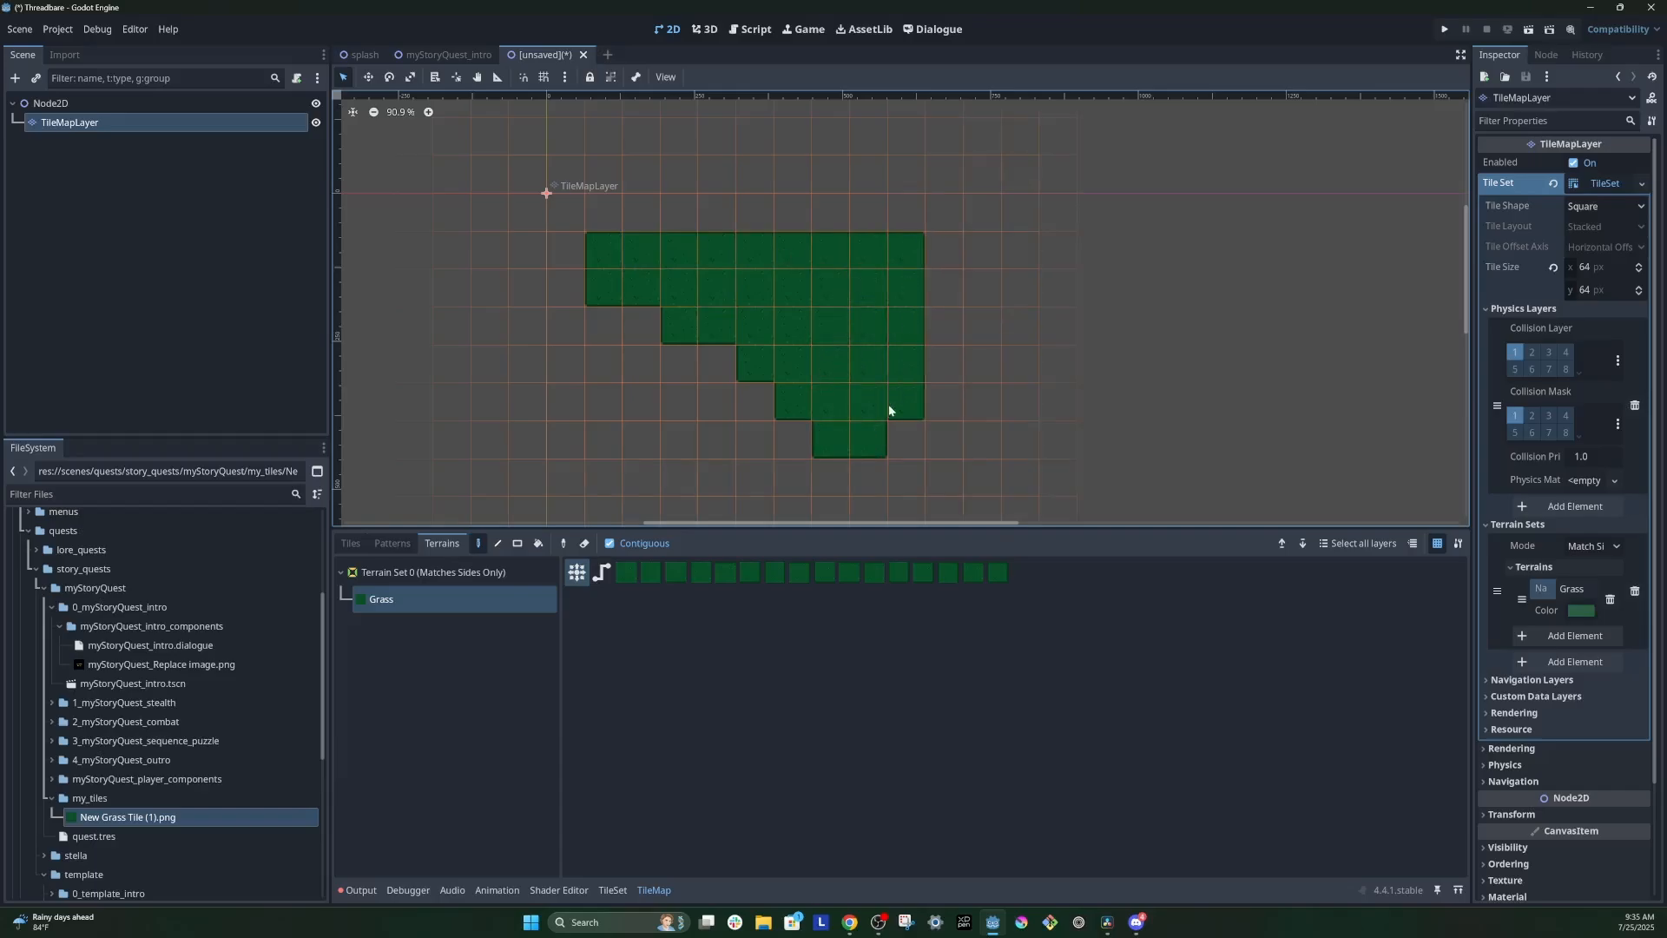
{"action": "scroll", "coordinate": [823, 351], "scroll_direction": "up", "scroll_amount": 5}
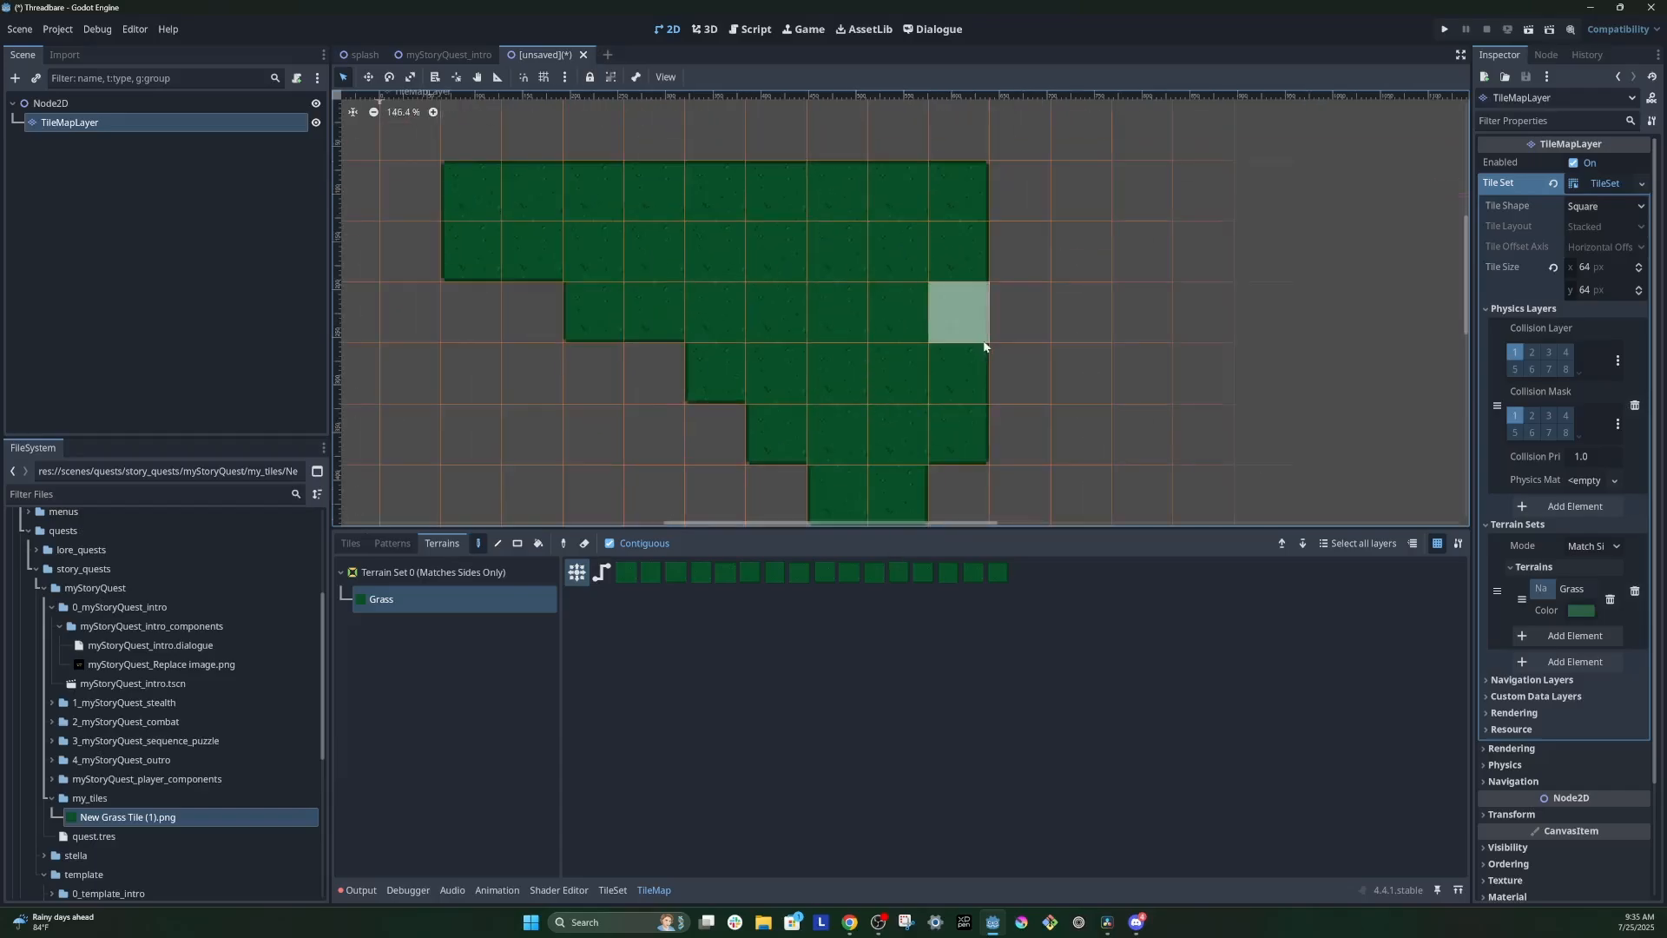
{"action": "scroll", "coordinate": [1034, 387], "scroll_direction": "down", "scroll_amount": 4}
{"action": "middle_click_drag", "start_coordinate": [1059, 392], "coordinate": [999, 348]}
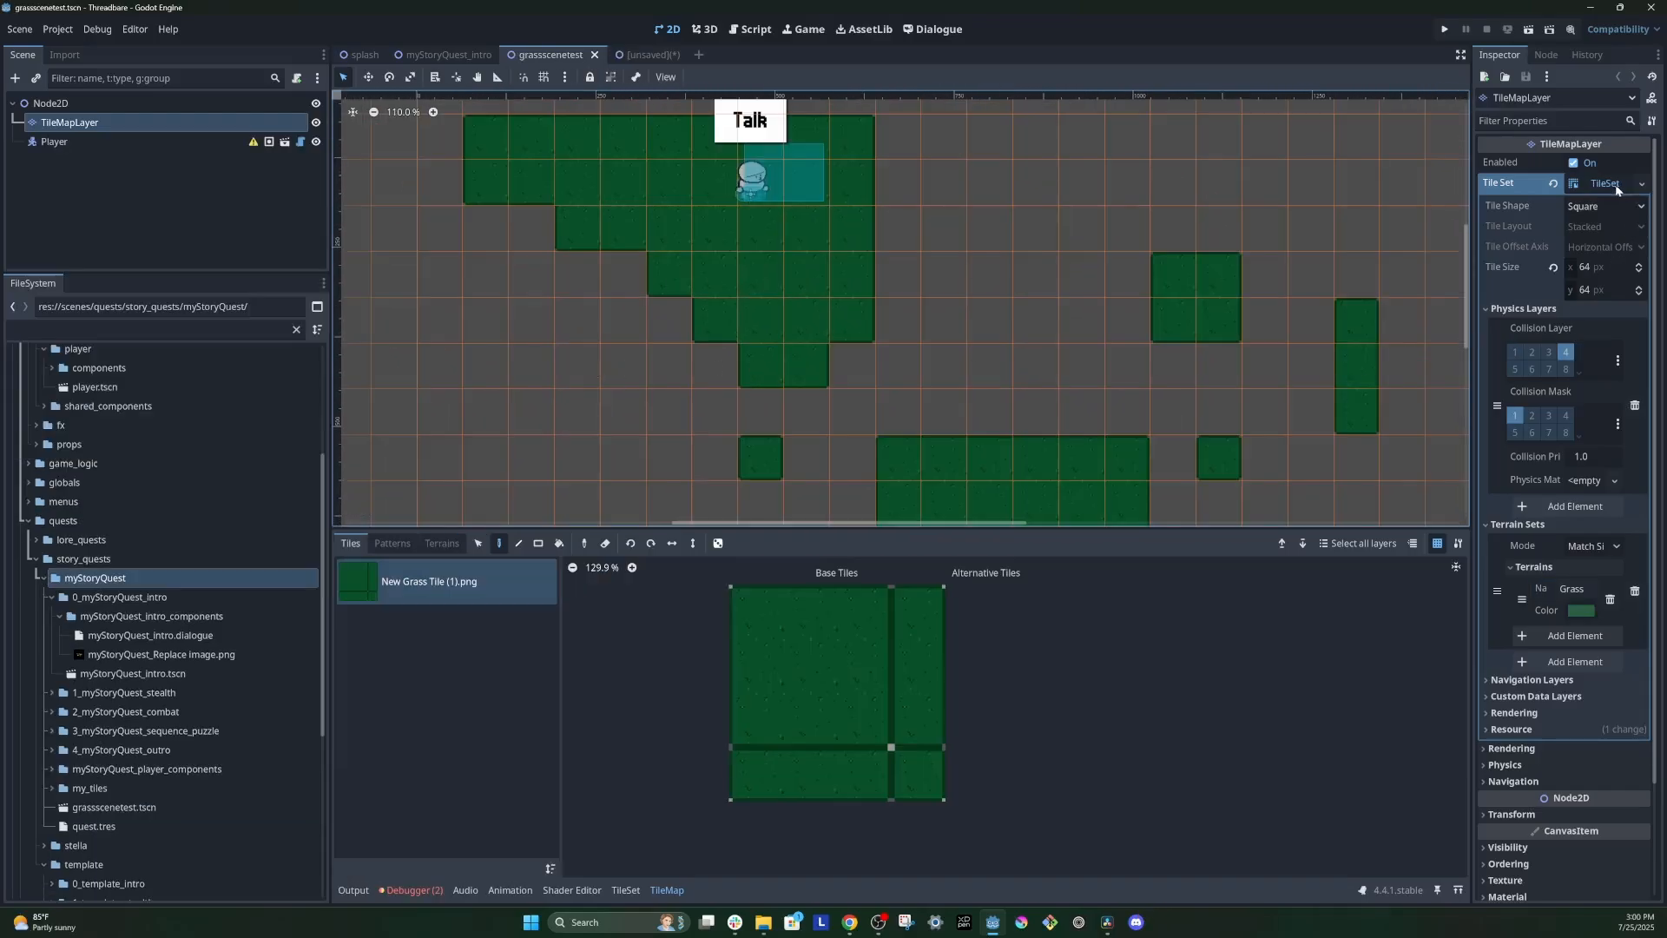
Step: Save the TileMapLayer's TileSet in the my_tiles folder as the resource grassscenetest.tres
{"action": "left_click", "coordinate": [1613, 184]}
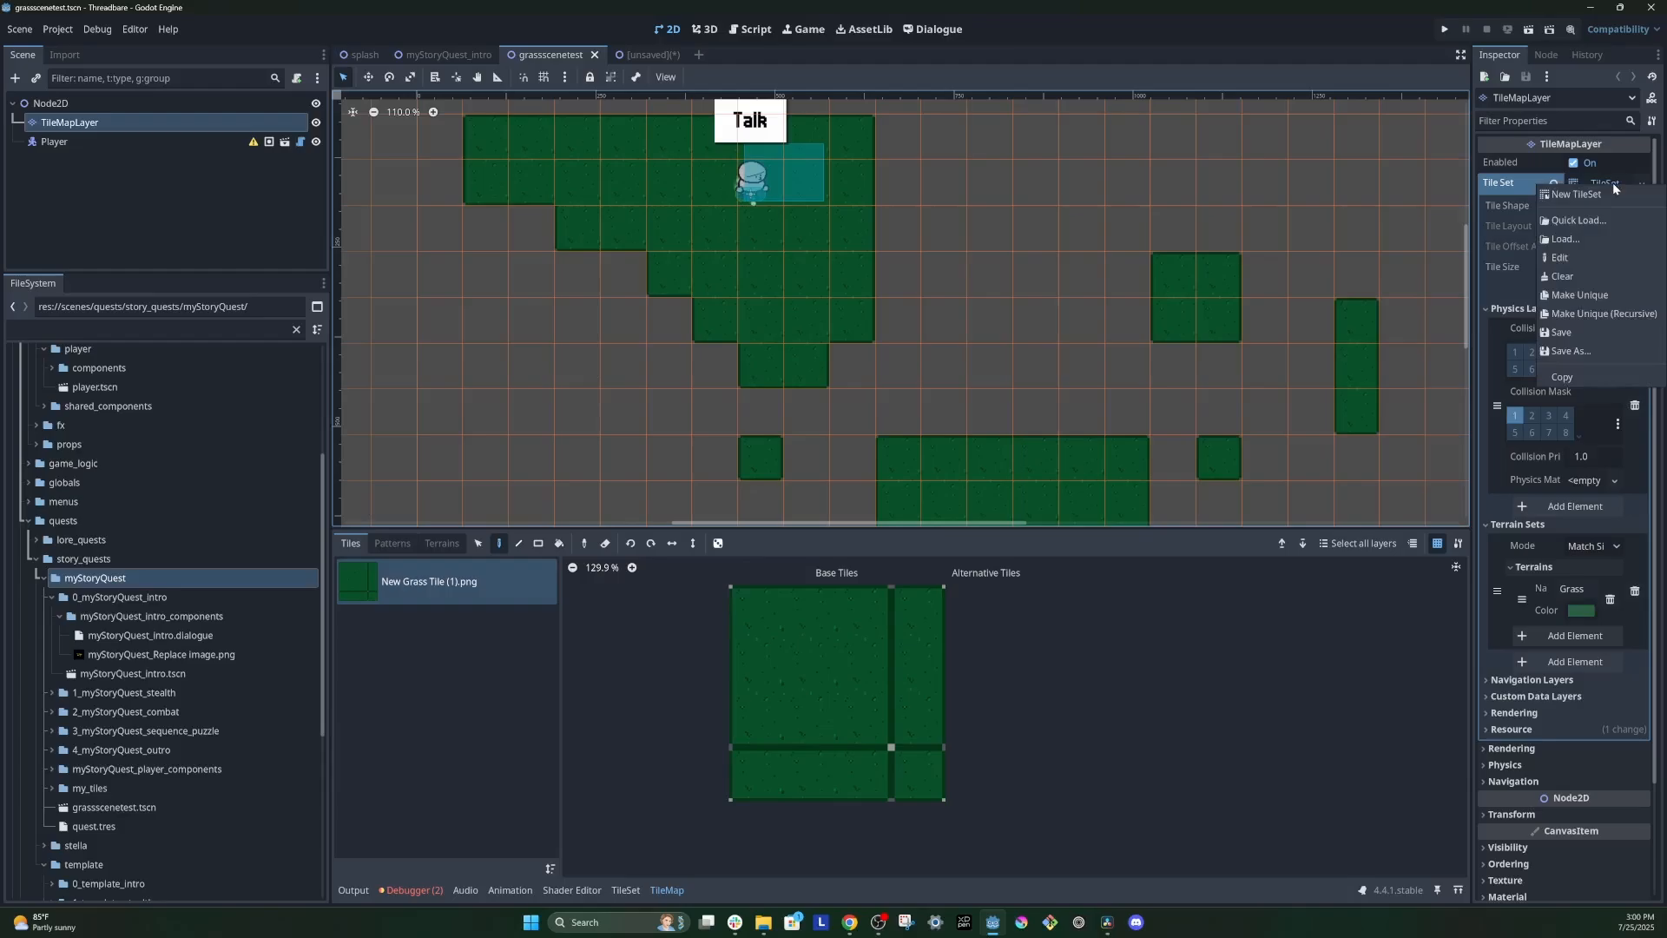
{"action": "left_click", "coordinate": [1574, 349]}
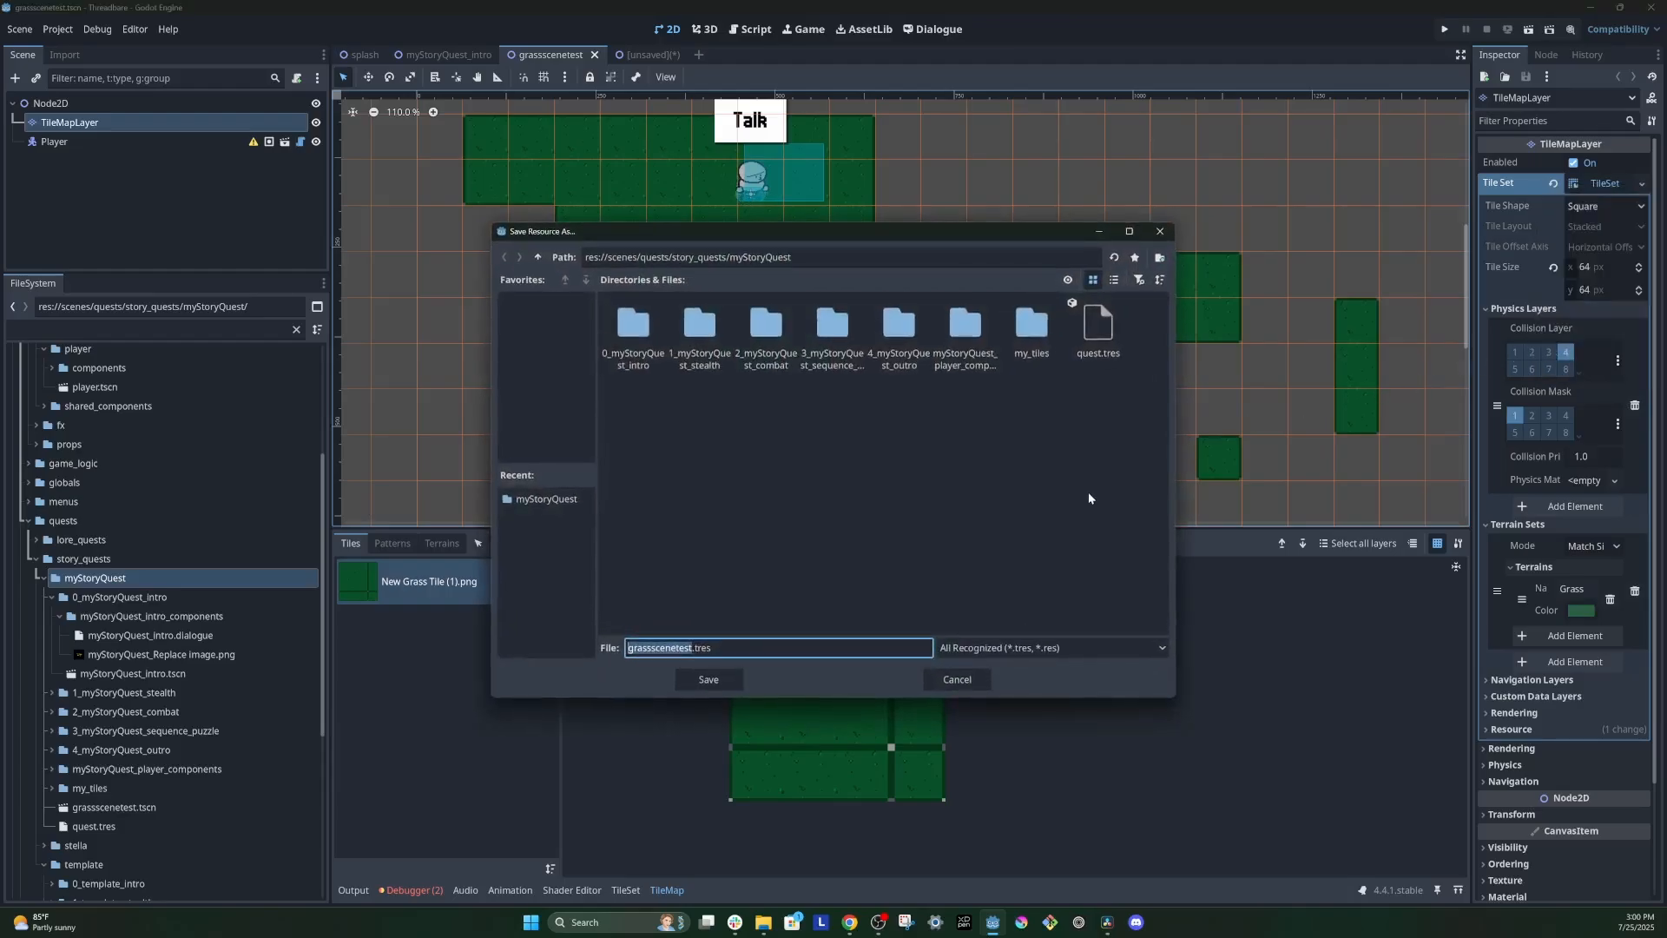
{"action": "left_click", "coordinate": [734, 650]}
{"action": "key", "text": "shift+Left"}
{"action": "key", "text": "shift+Left"}
{"action": "key", "text": "shift+Left"}
{"action": "key", "text": "shift+Left"}
{"action": "key", "text": "shift+Left"}
{"action": "key", "text": "shift+Left"}
{"action": "double_click", "coordinate": [1018, 325]}
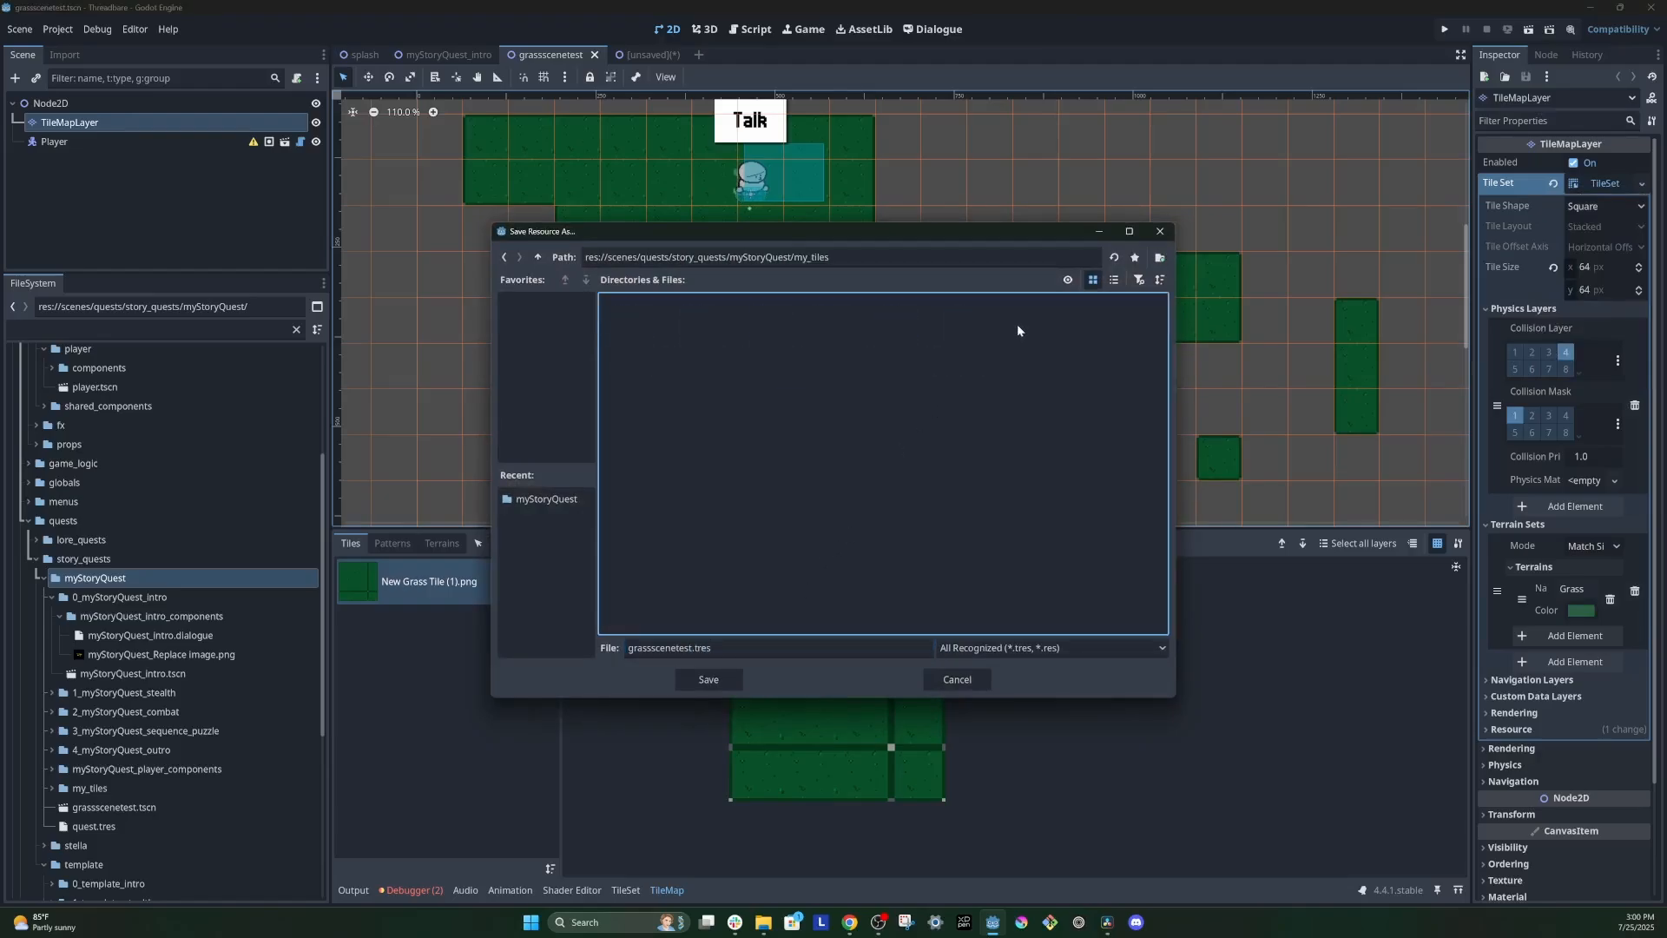
{"action": "left_click", "coordinate": [698, 682]}
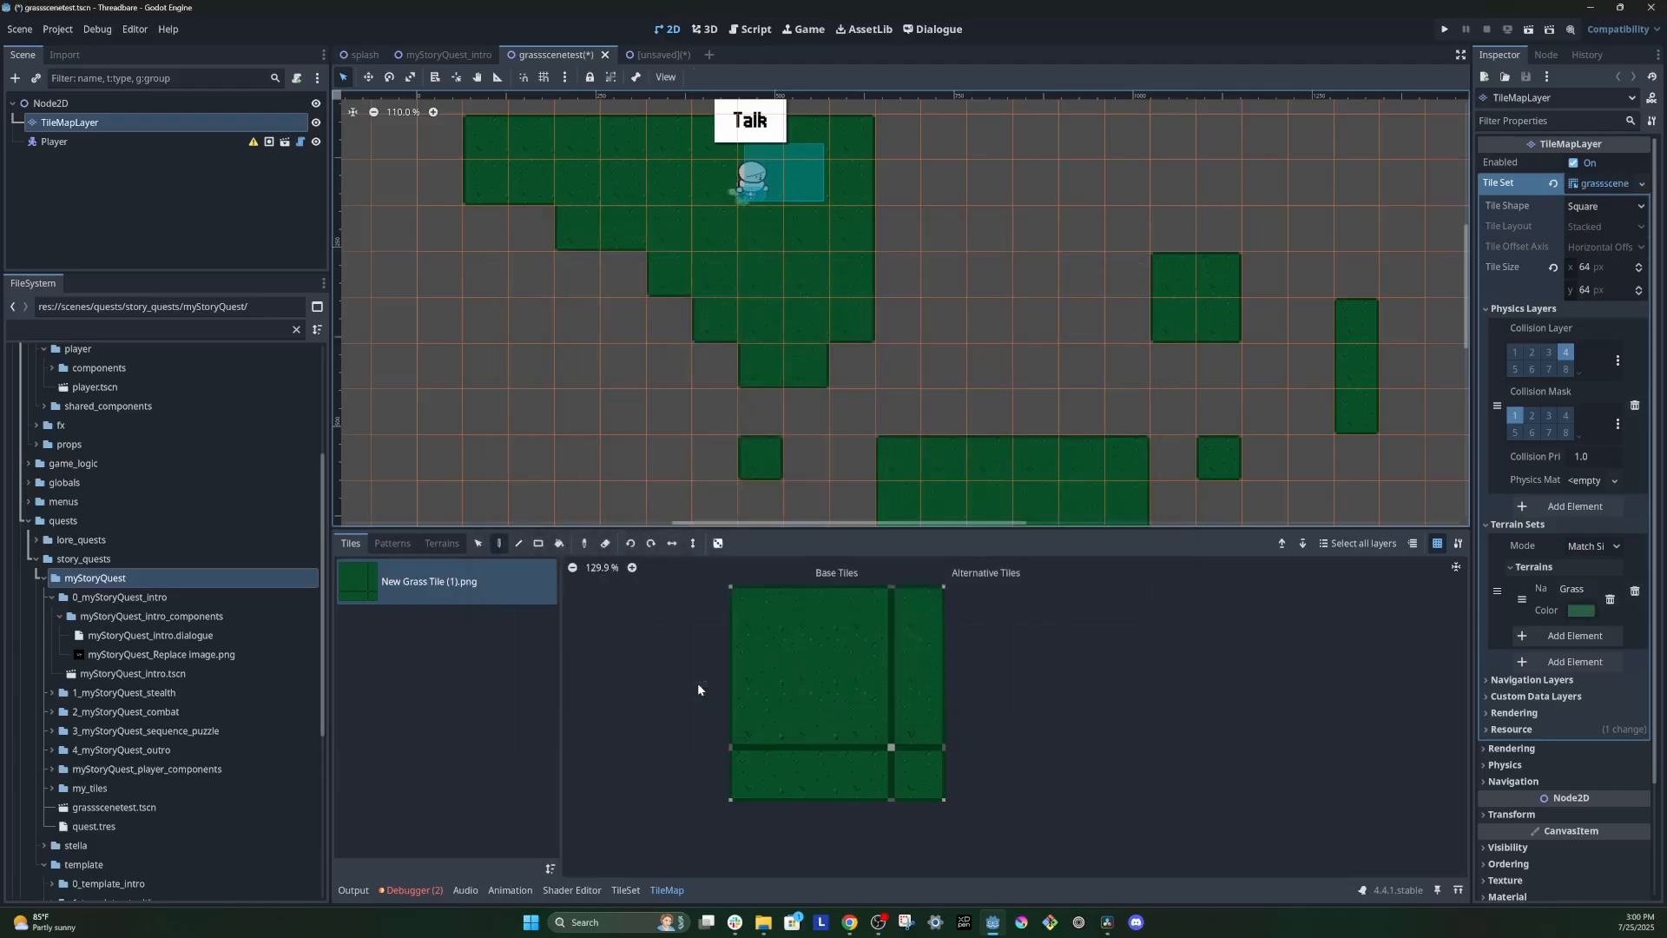
Step: In the unsaved scene, quick load grassscenetest.tres as the TileMapLayer's tile set
{"action": "left_click", "coordinate": [665, 54]}
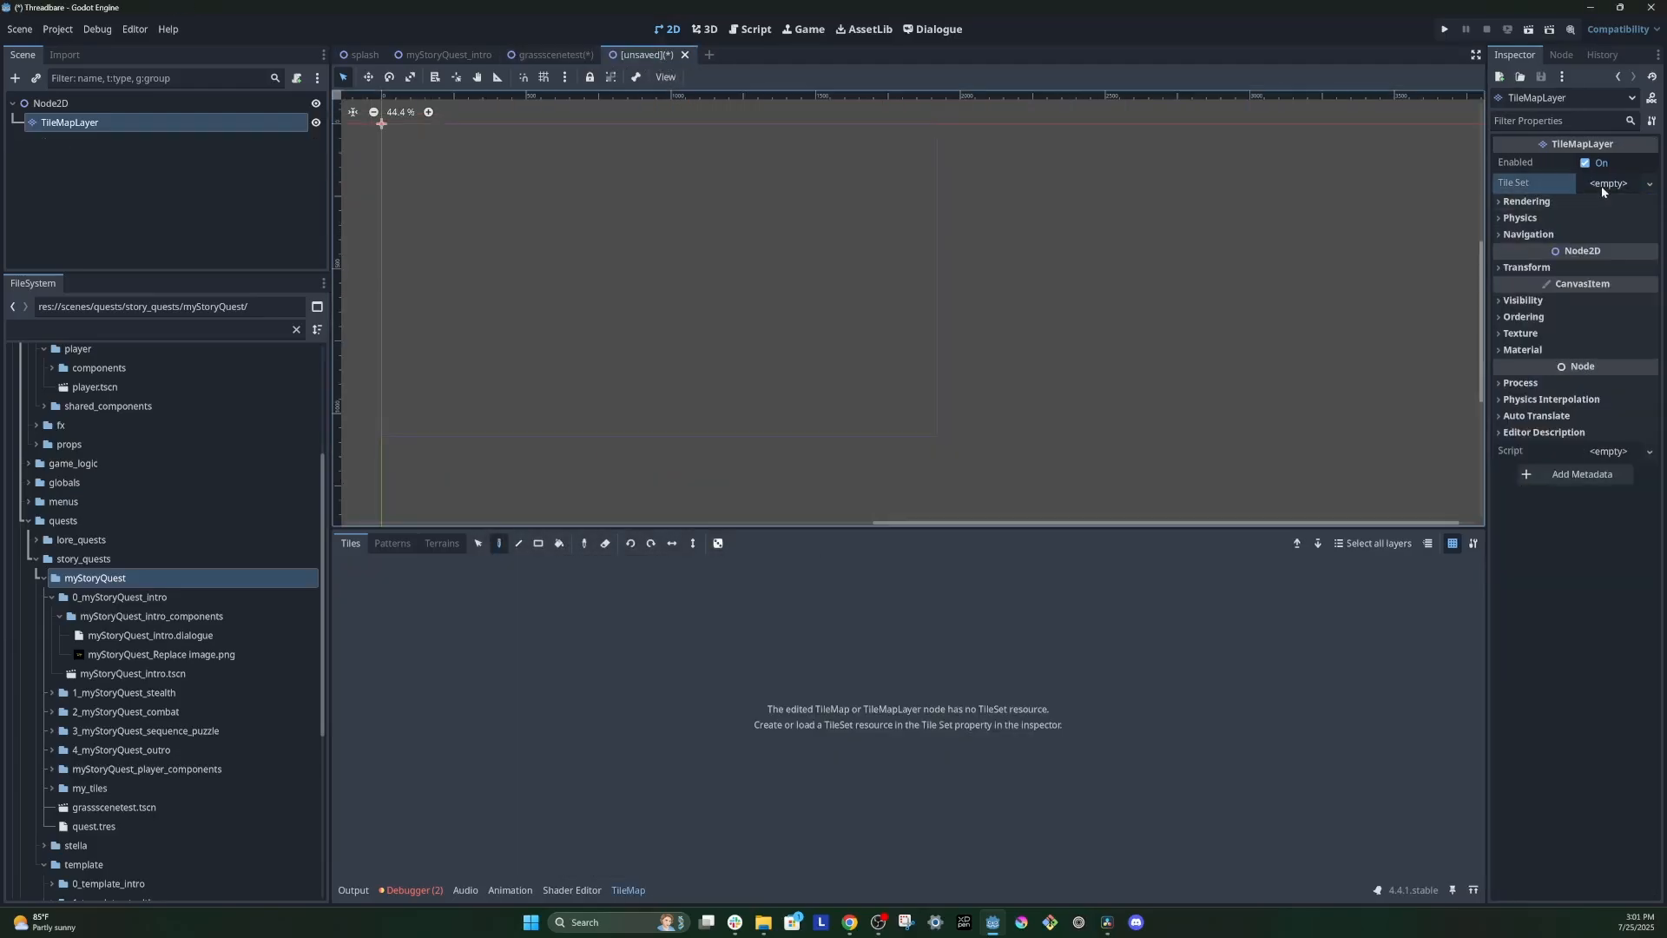
{"action": "left_click", "coordinate": [1649, 184]}
{"action": "left_click", "coordinate": [1620, 230]}
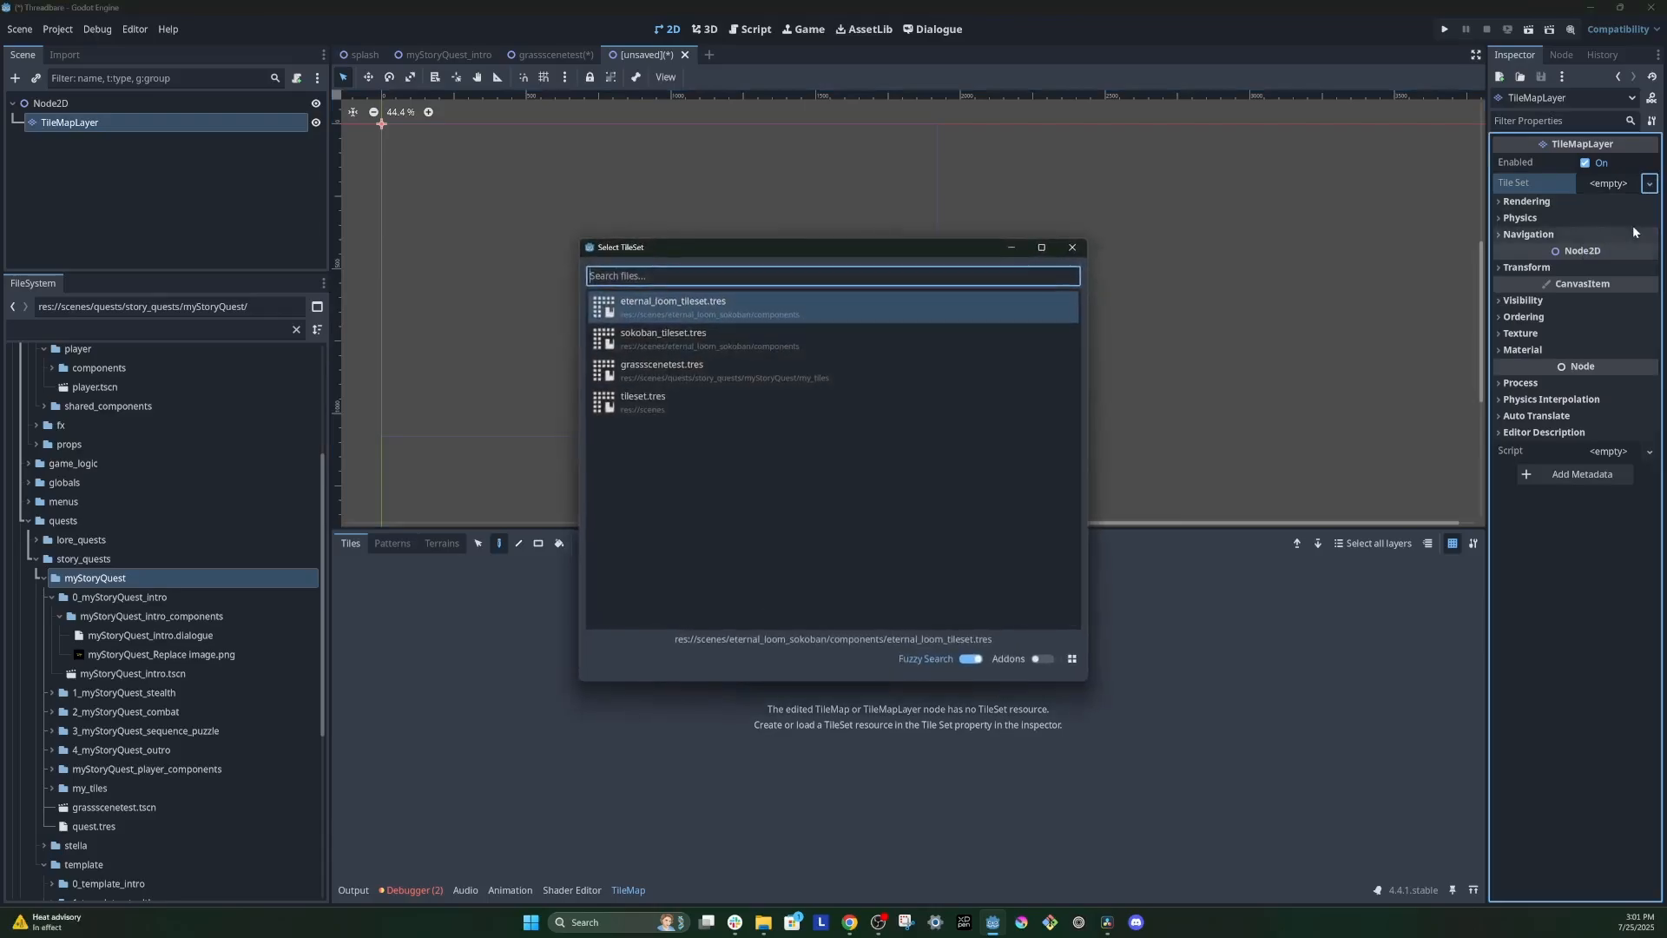
{"action": "double_click", "coordinate": [688, 368]}
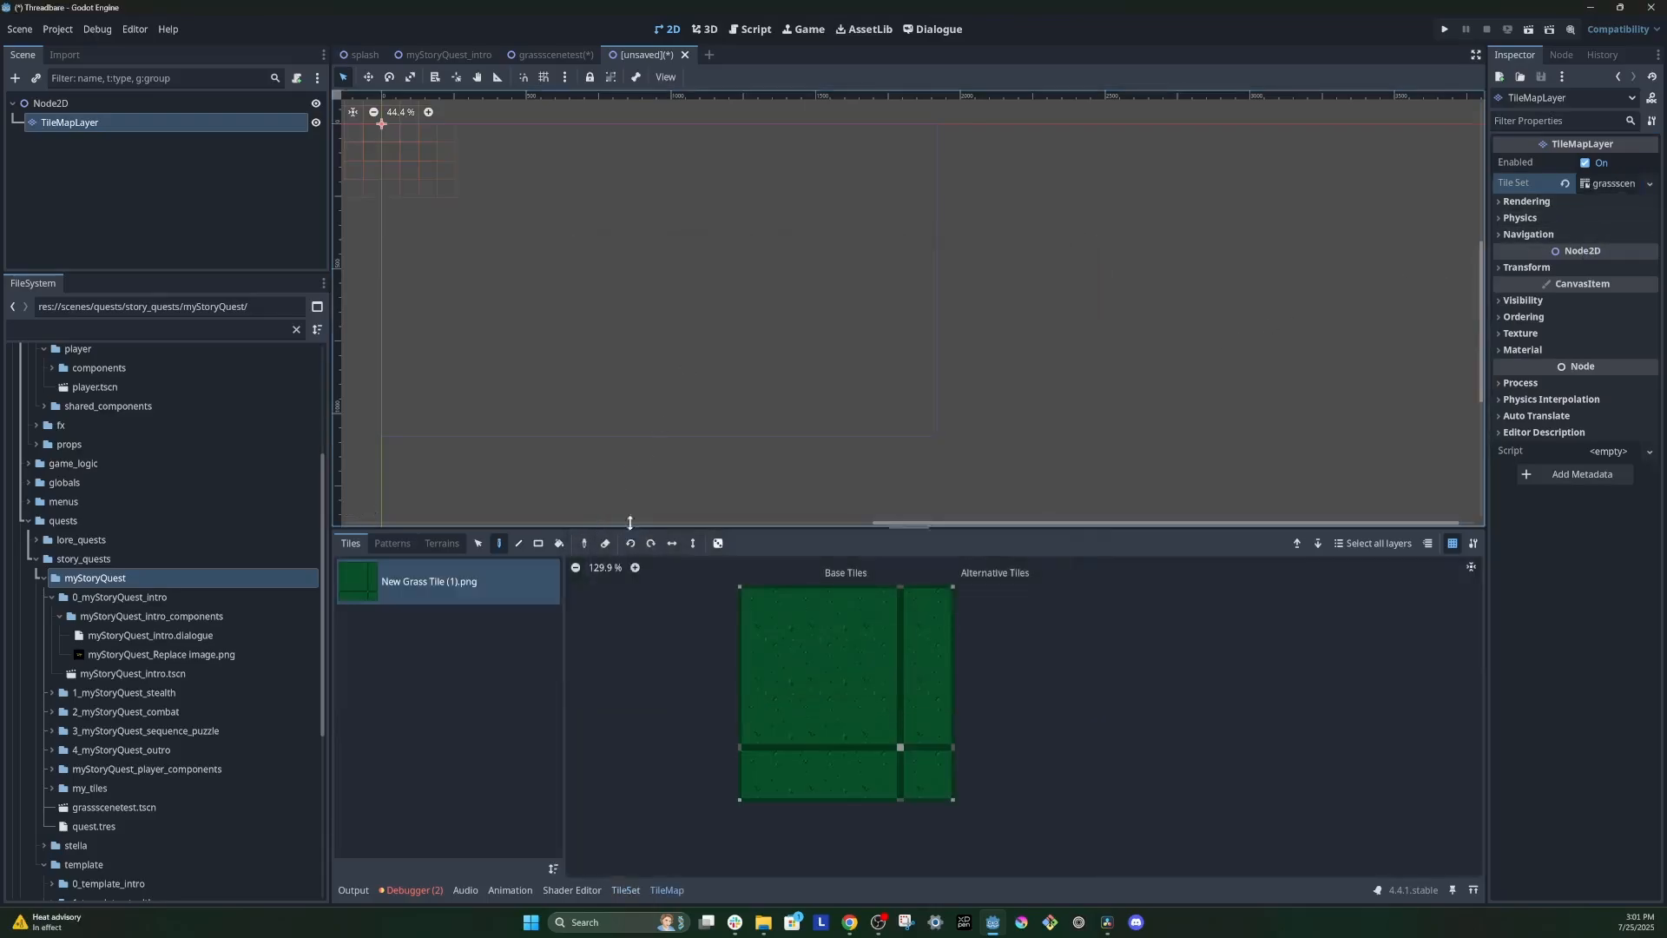
Step: Examine the loaded tileset's painted terrains and its Physics Layer 0 collision property
{"action": "left_click", "coordinate": [626, 891]}
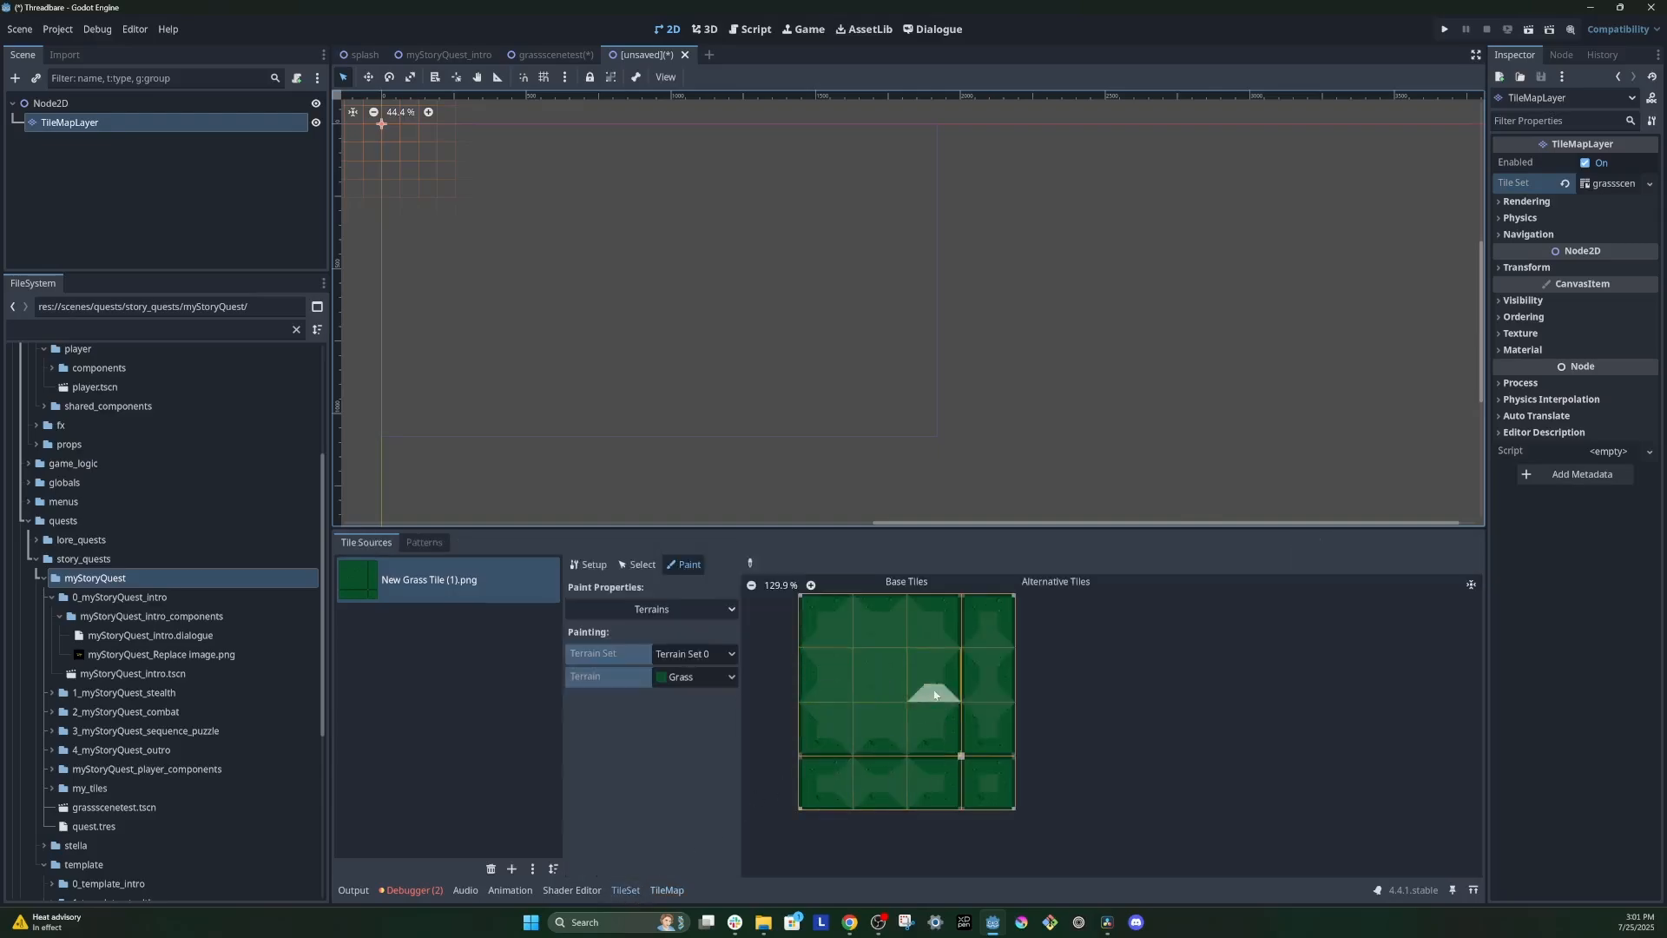
{"action": "left_click", "coordinate": [671, 611]}
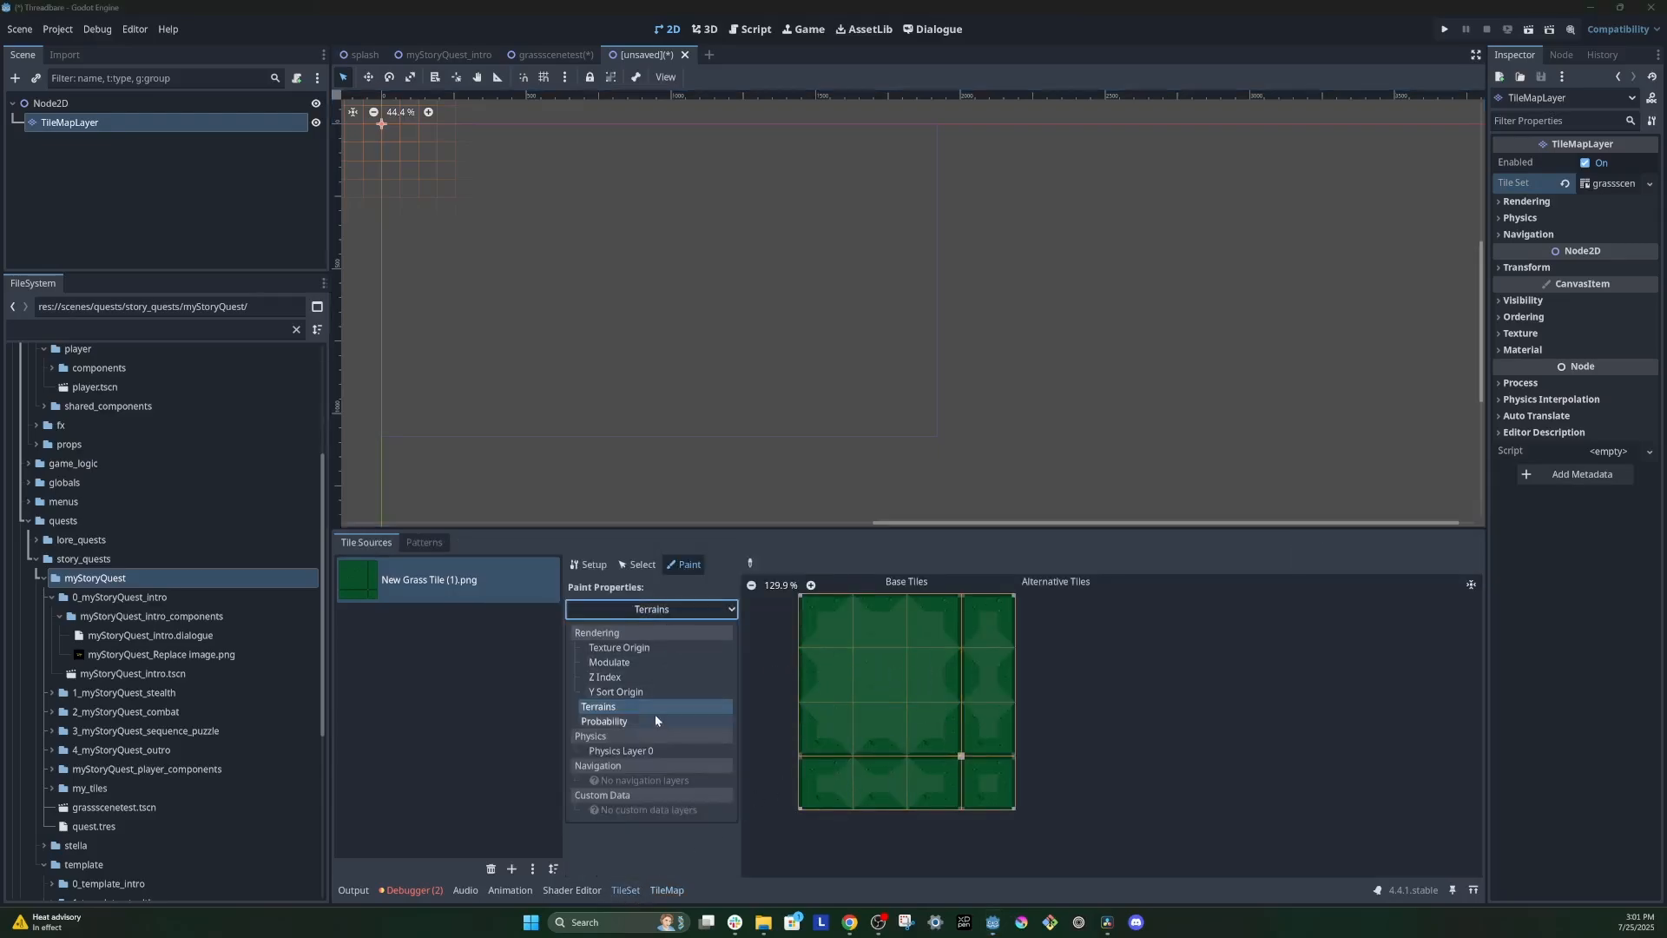
{"action": "left_click", "coordinate": [648, 748]}
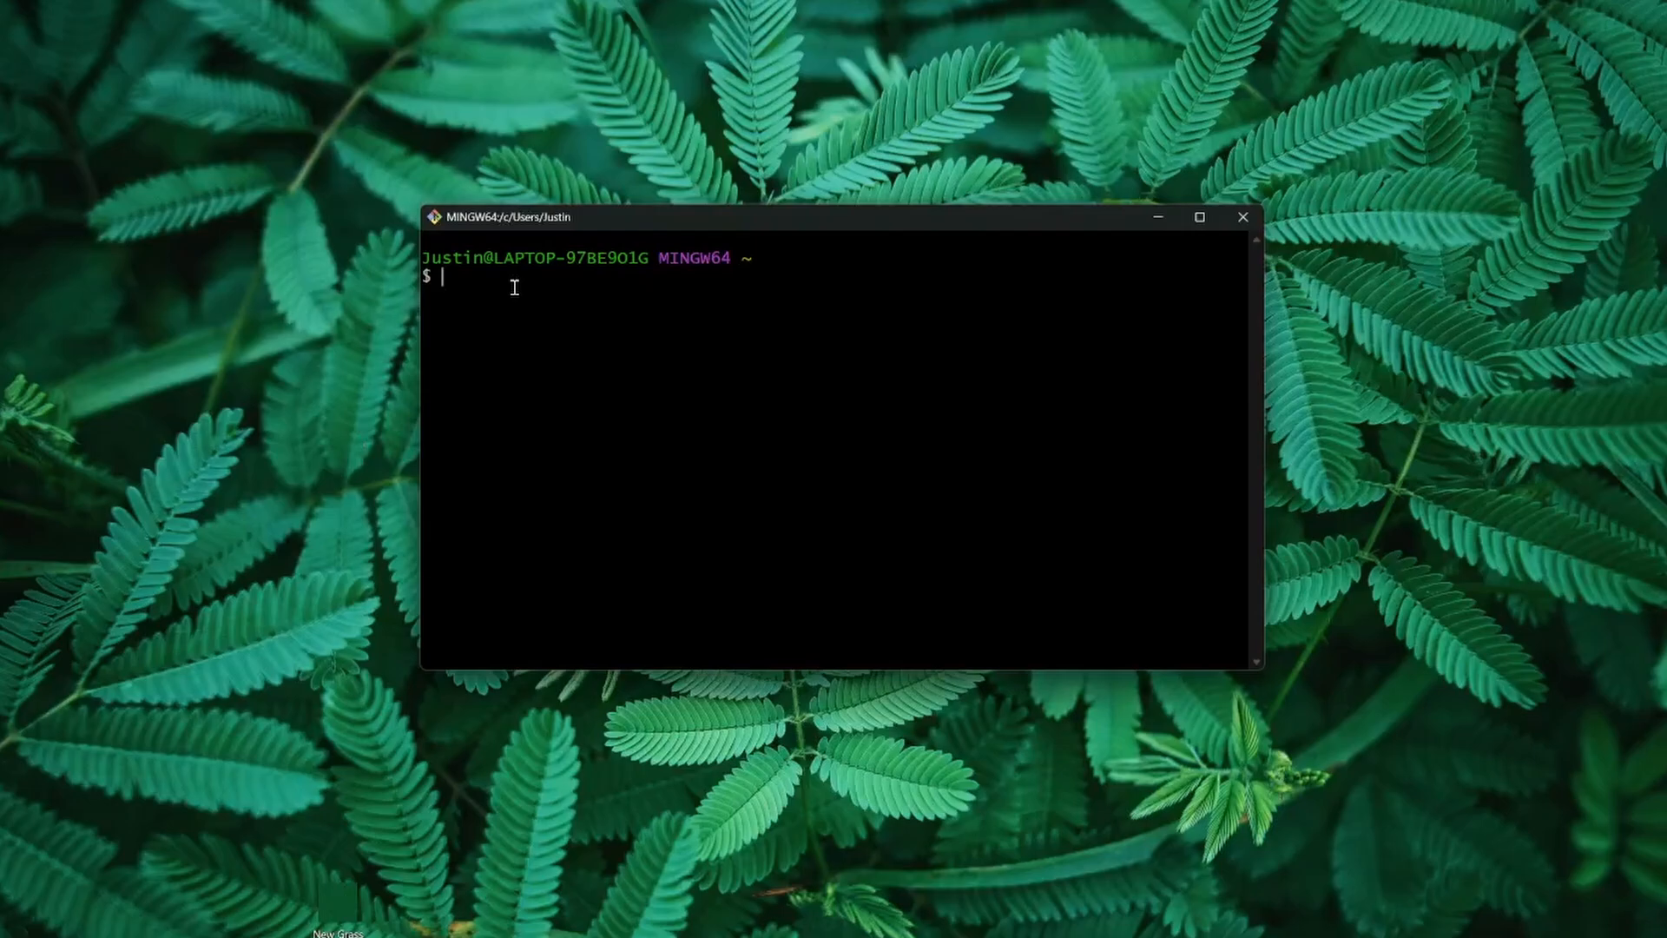
Step: In the Git Bash terminal, change to the desktop/myStoryQuest folder and run git status
{"action": "type", "text": "cd desktop"}
{"action": "key", "text": "Return"}
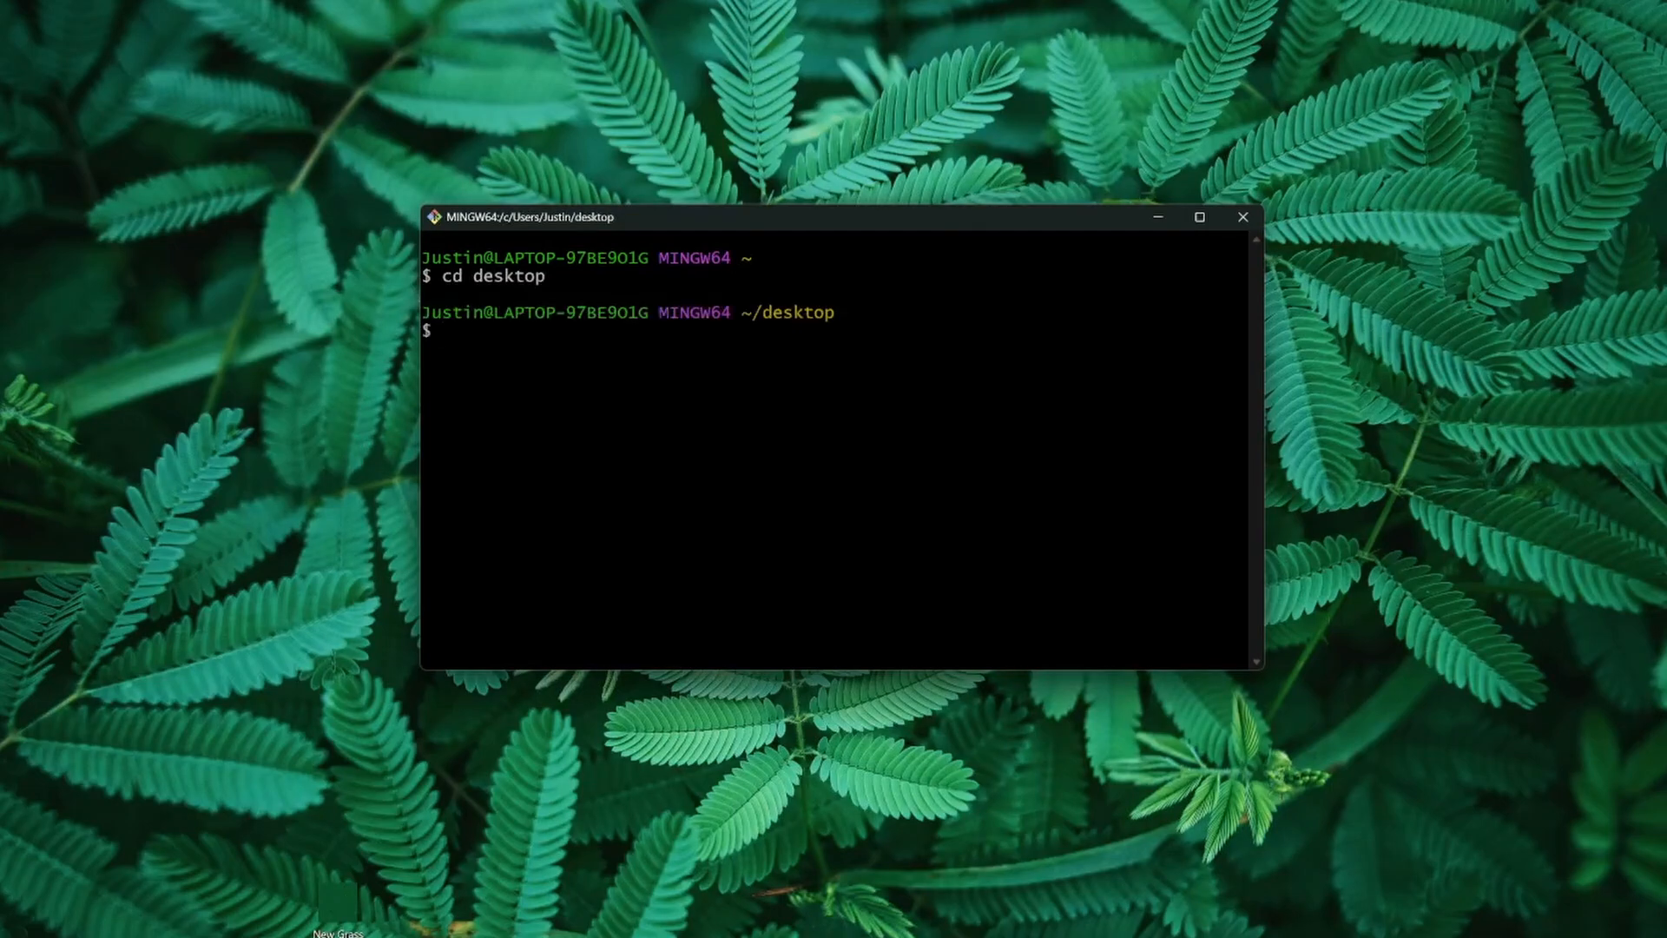
{"action": "type", "text": "cd myStoryQuest"}
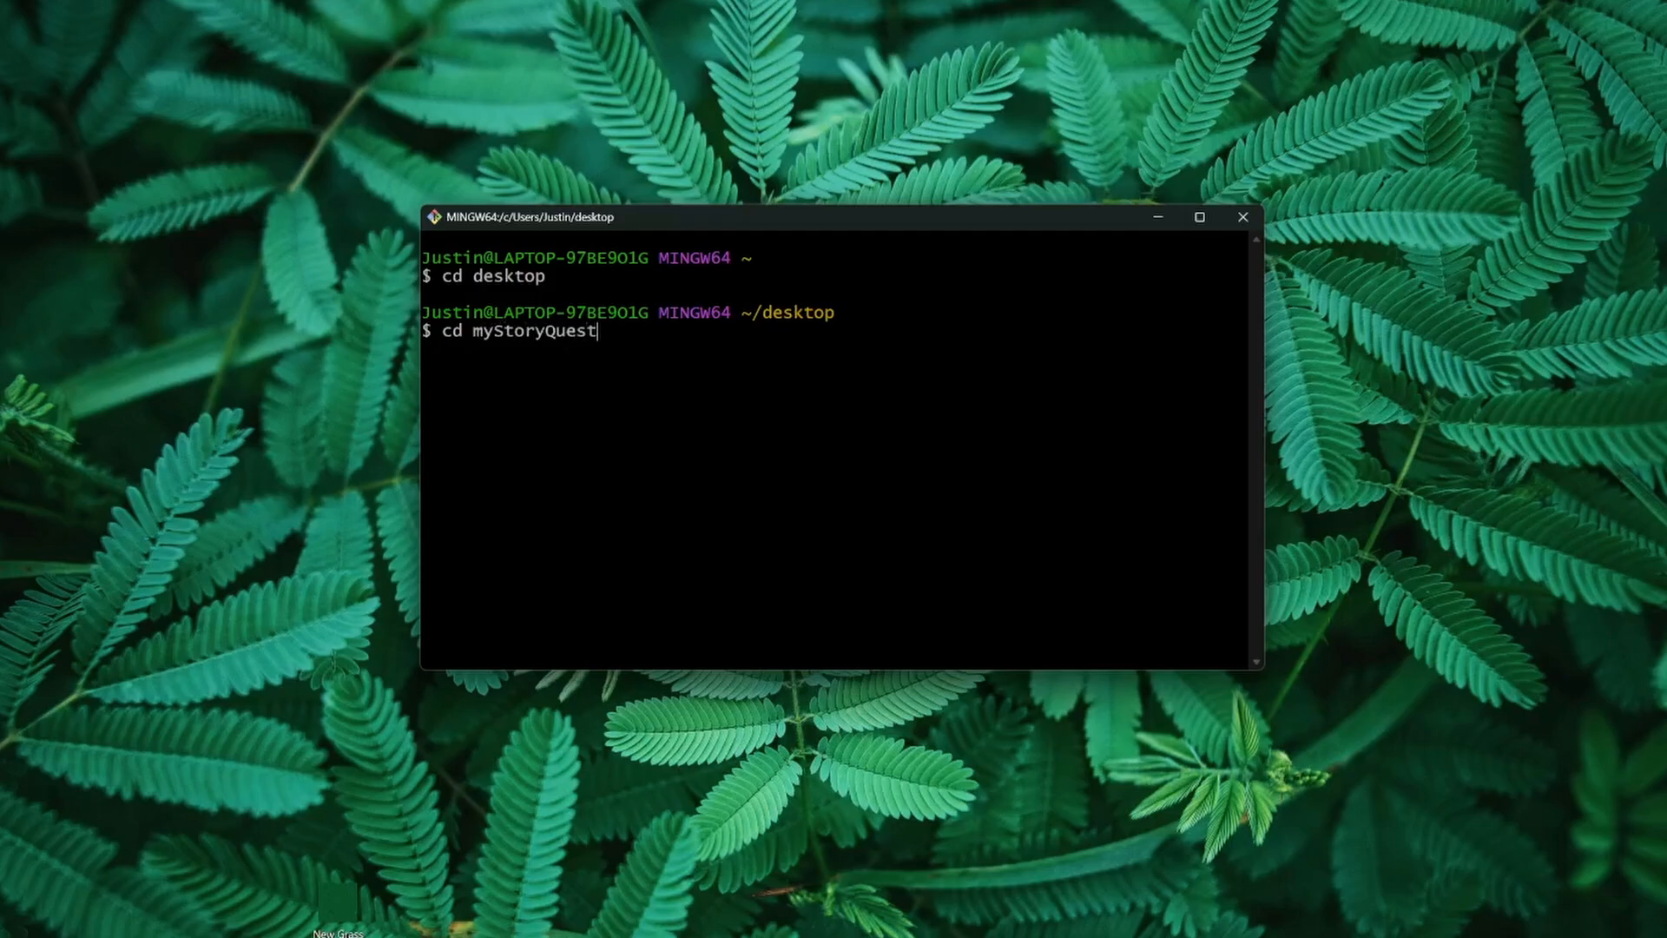
{"action": "key", "text": "Return"}
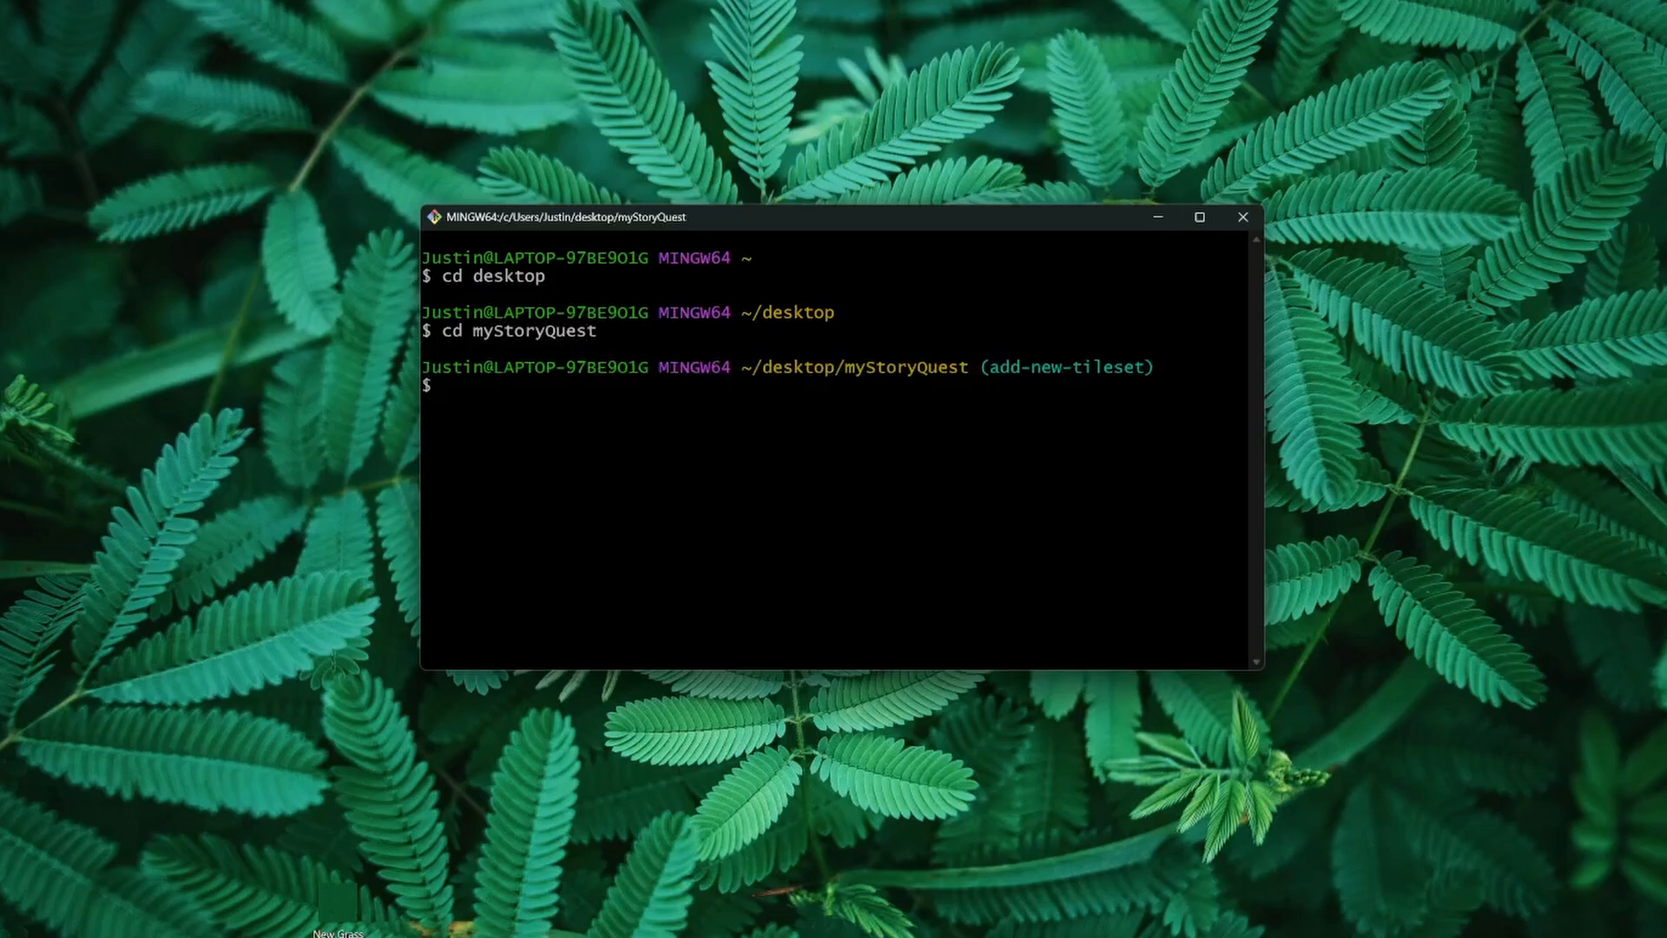
{"action": "type", "text": "git status"}
{"action": "key", "text": "Return"}
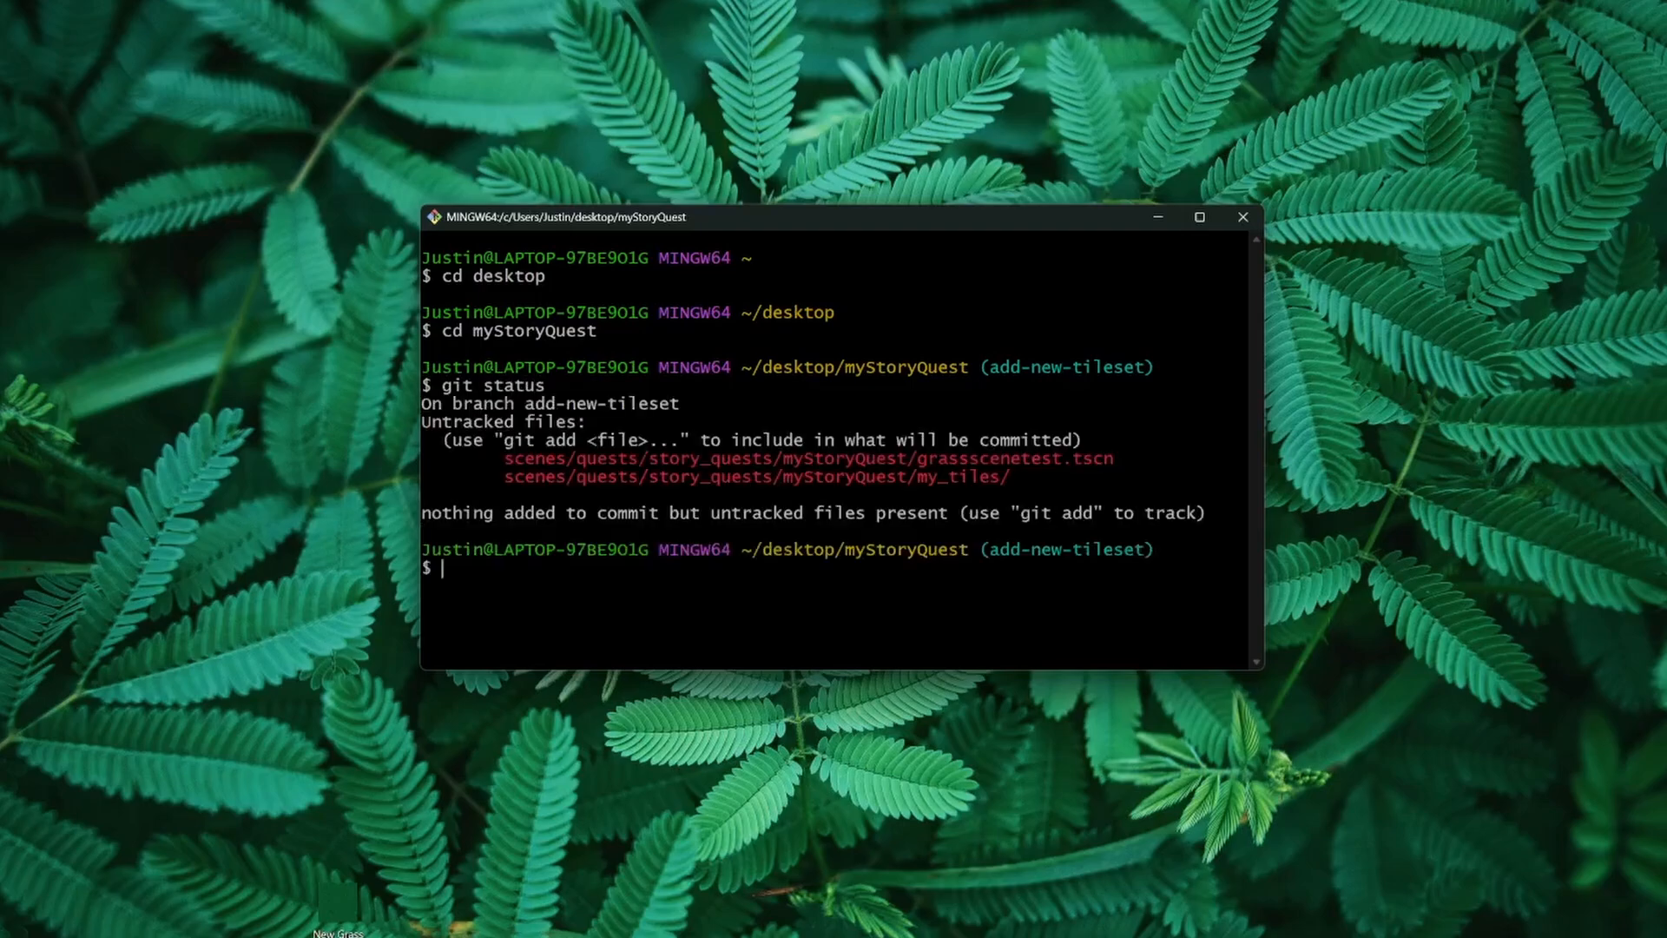
Step: Stage the untracked folder scenes/quests/story_quests/myStoryQuest/my_tiles/ with git add
{"action": "type", "text": "git add"}
{"action": "left_click_drag", "start_coordinate": [1014, 477], "coordinate": [514, 483]}
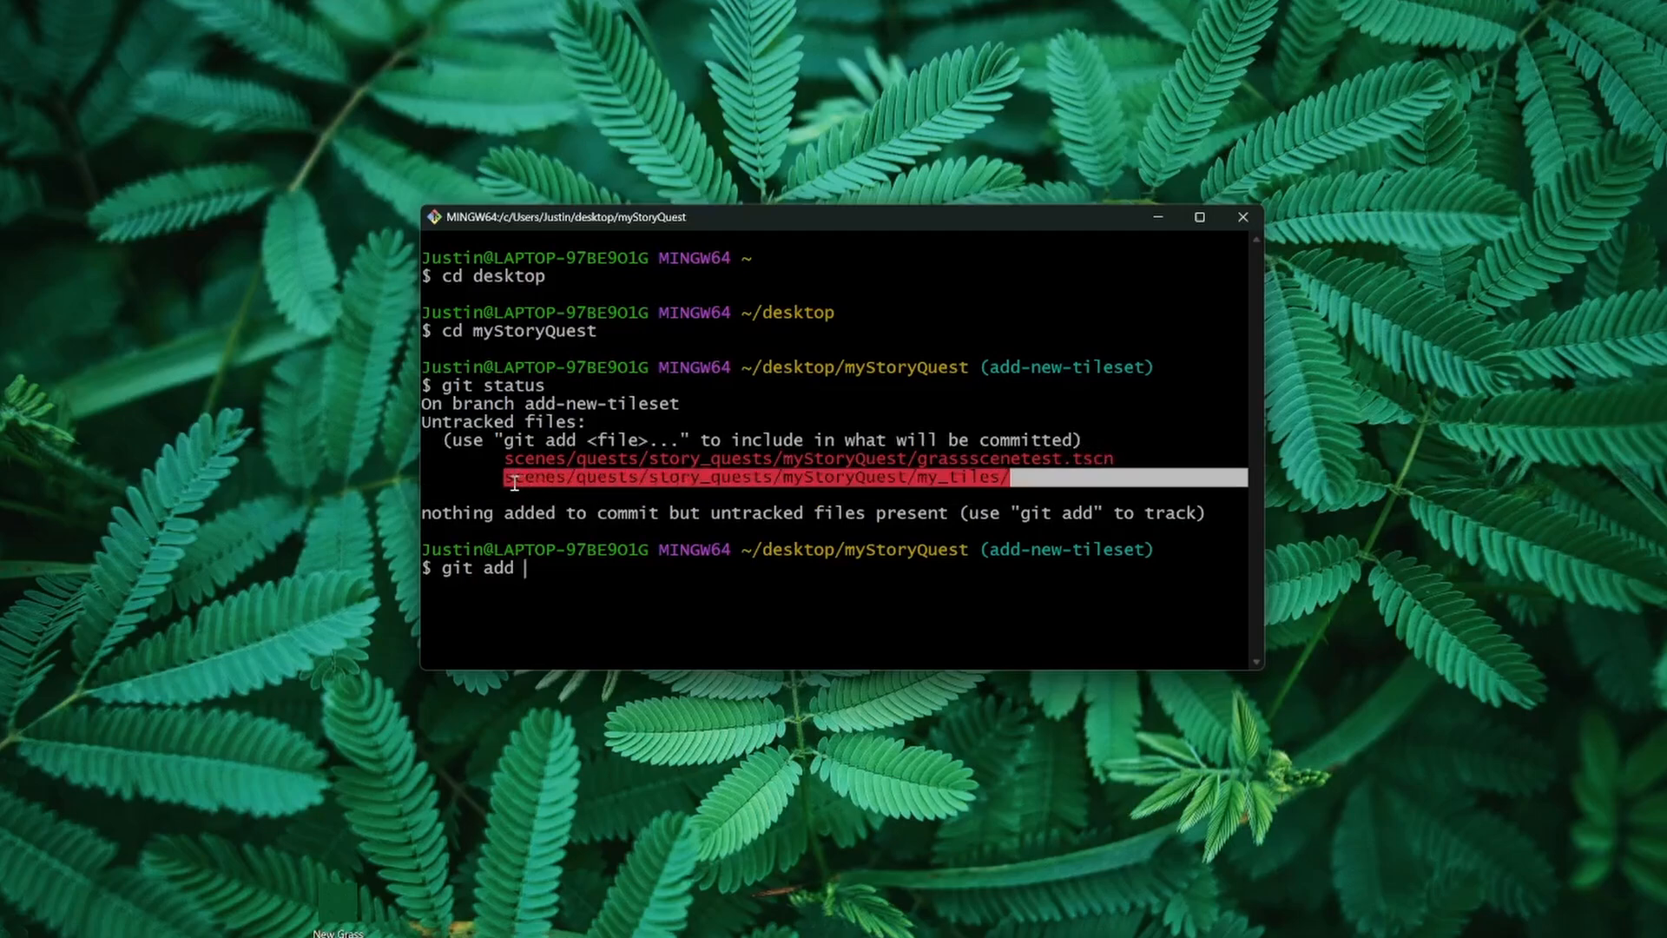
{"action": "middle_click", "coordinate": [514, 483]}
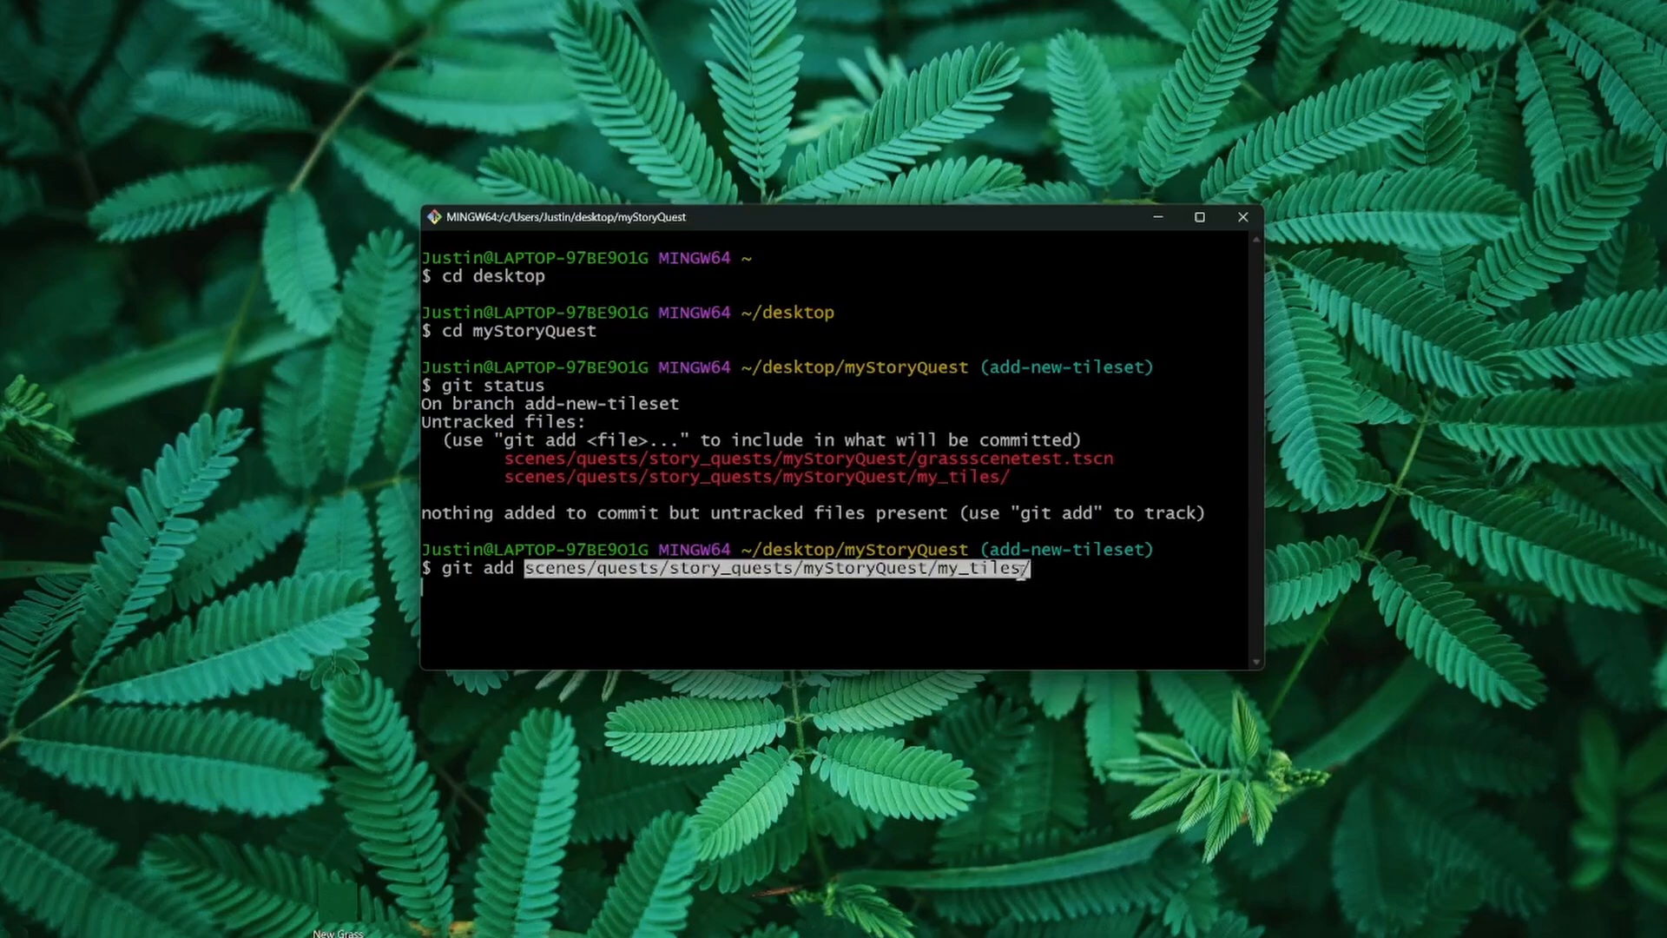
{"action": "key", "text": "Return"}
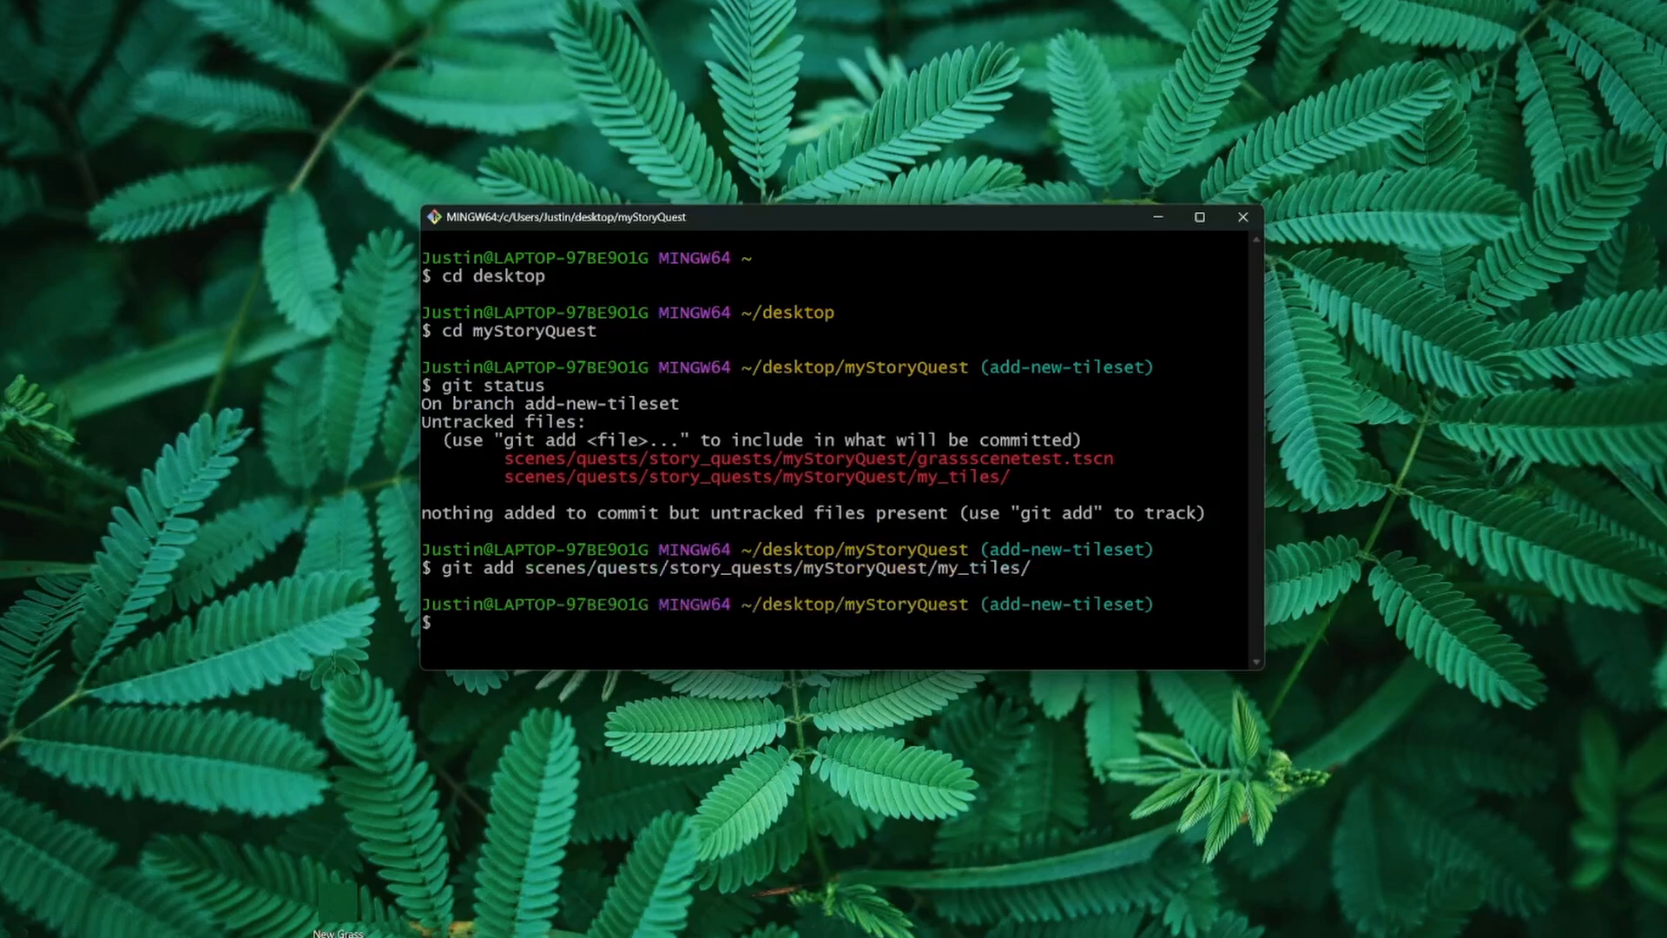
Step: Commit the staged files with the message "Add new grass tileset image and resource file to my StoryQuest"
{"action": "type", "text": "git commit -"}
{"action": "type", "text": "m \"Add new grass tileset image and resource file to my StoryQuest\""}
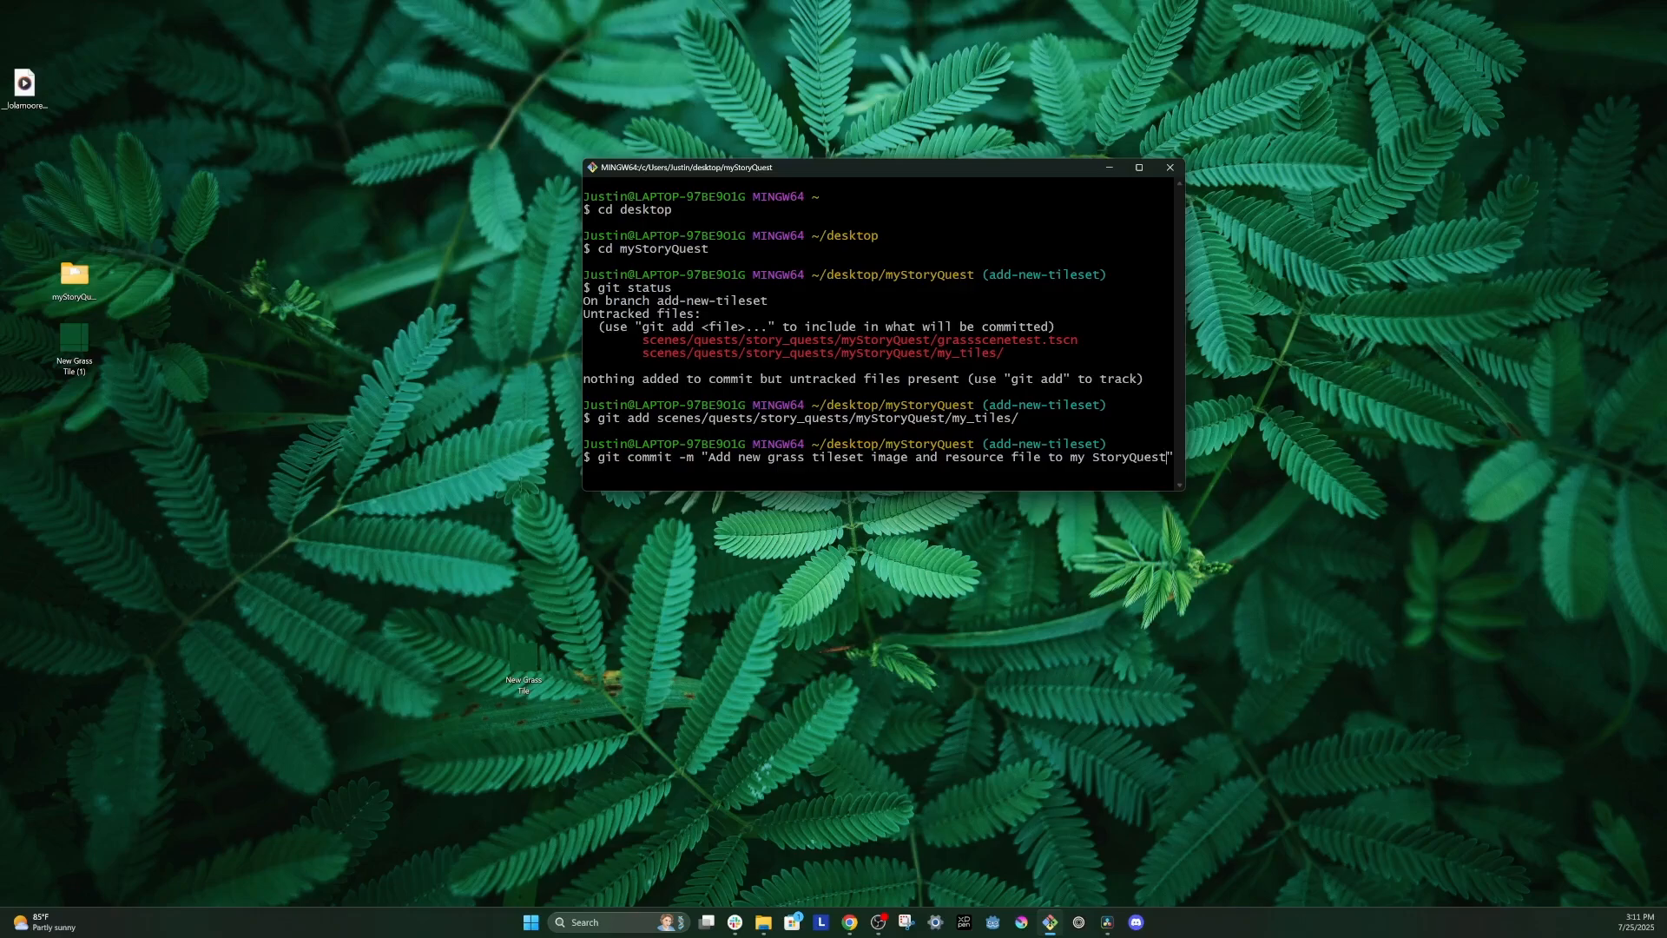
{"action": "key", "text": "Return"}
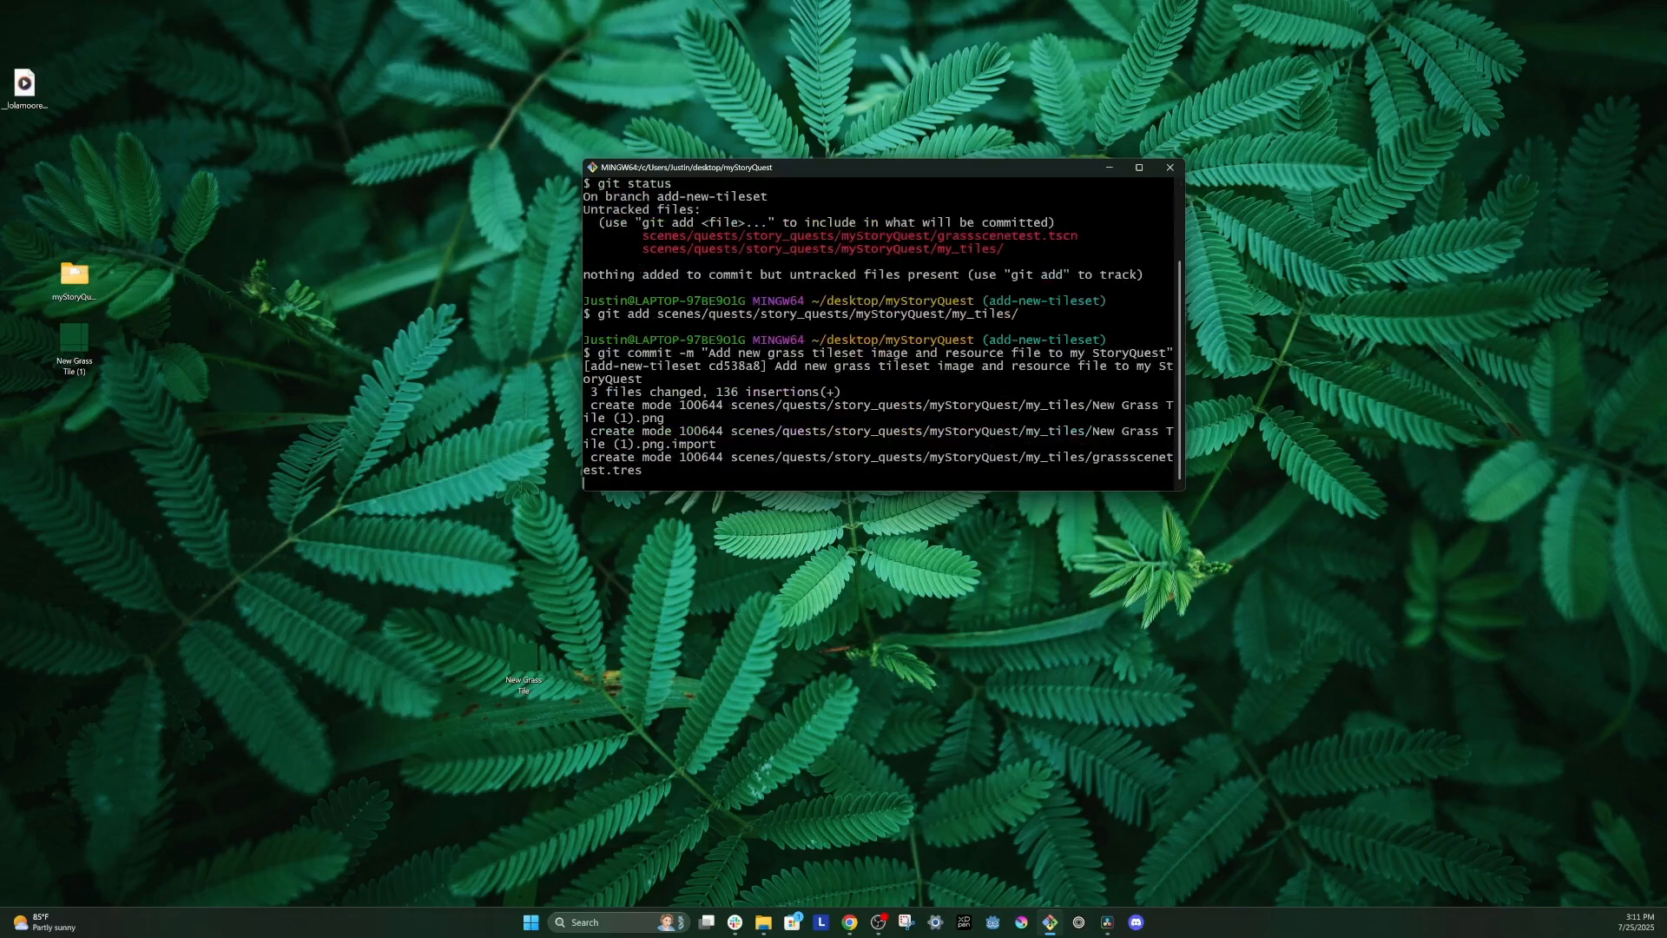
Step: Push the branch with git push --set-upstream origin add-new-tileset
{"action": "type", "text": "git push"}
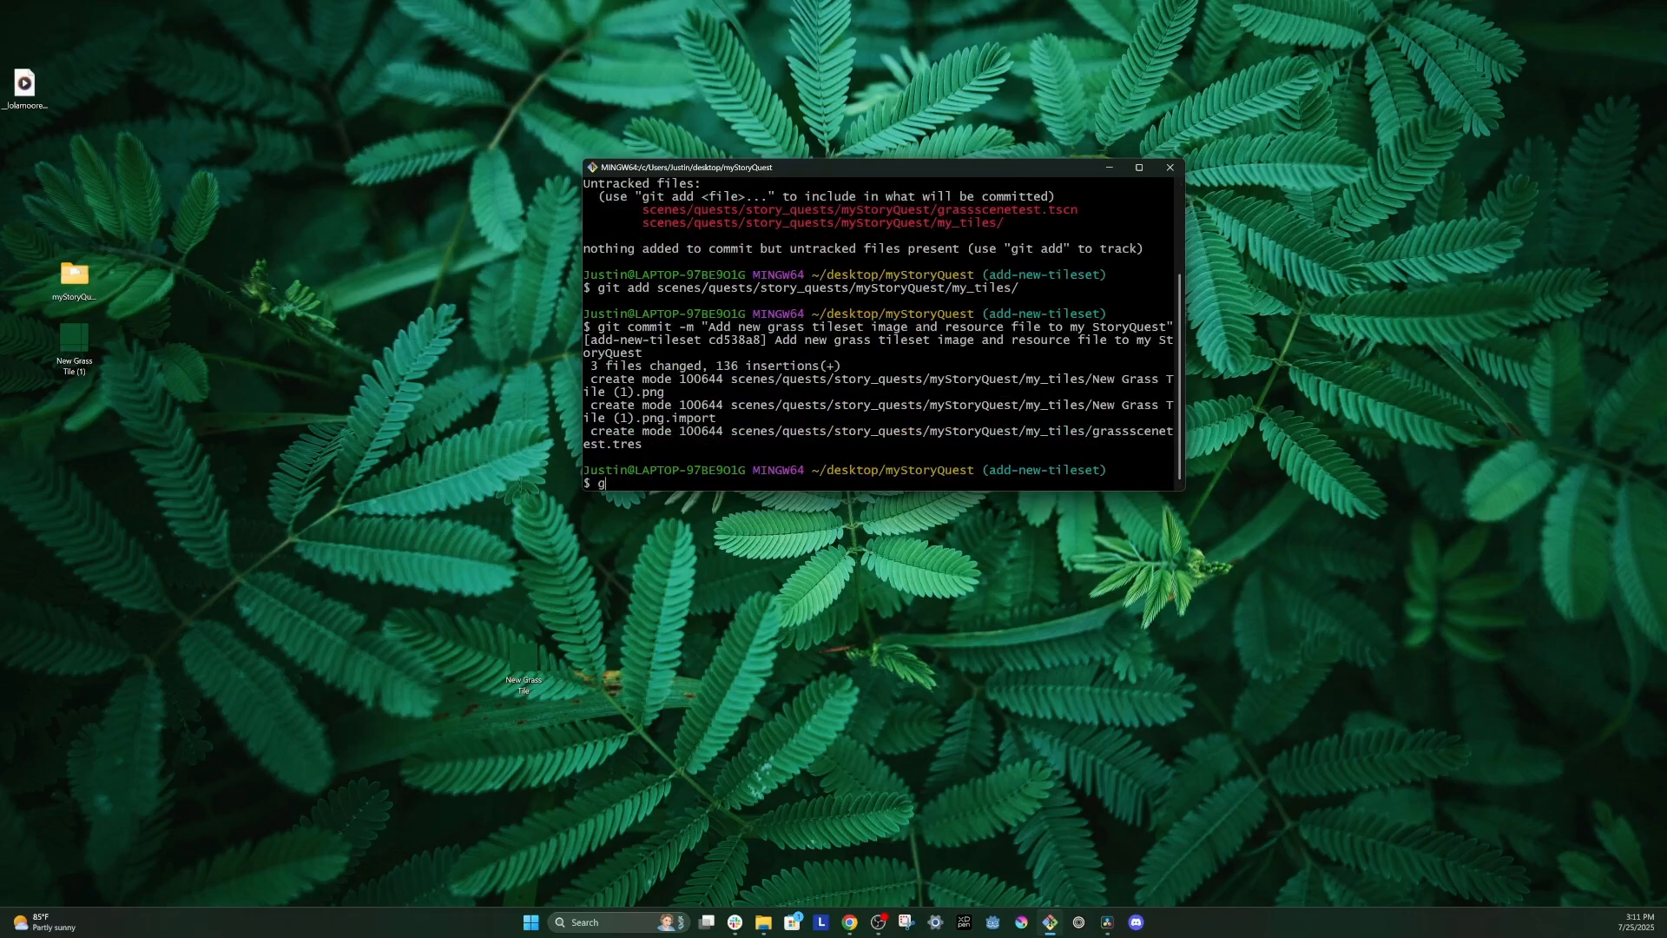
{"action": "type", "text": " --set-upstream origin add-new-tileset"}
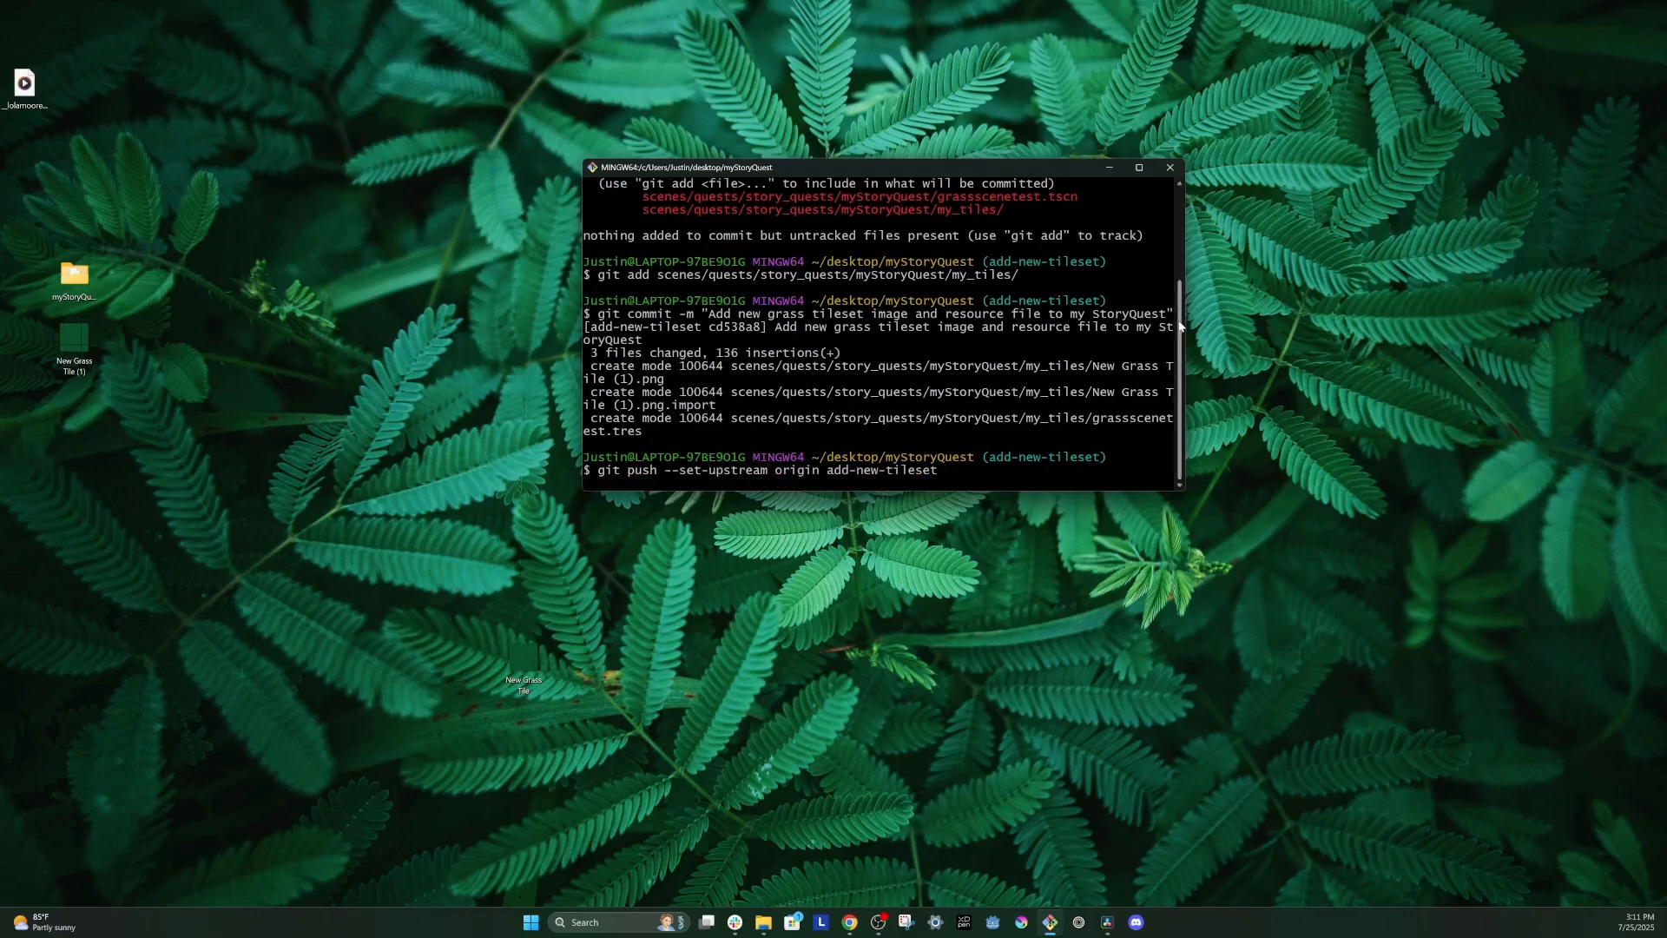
{"action": "key", "text": "Return"}
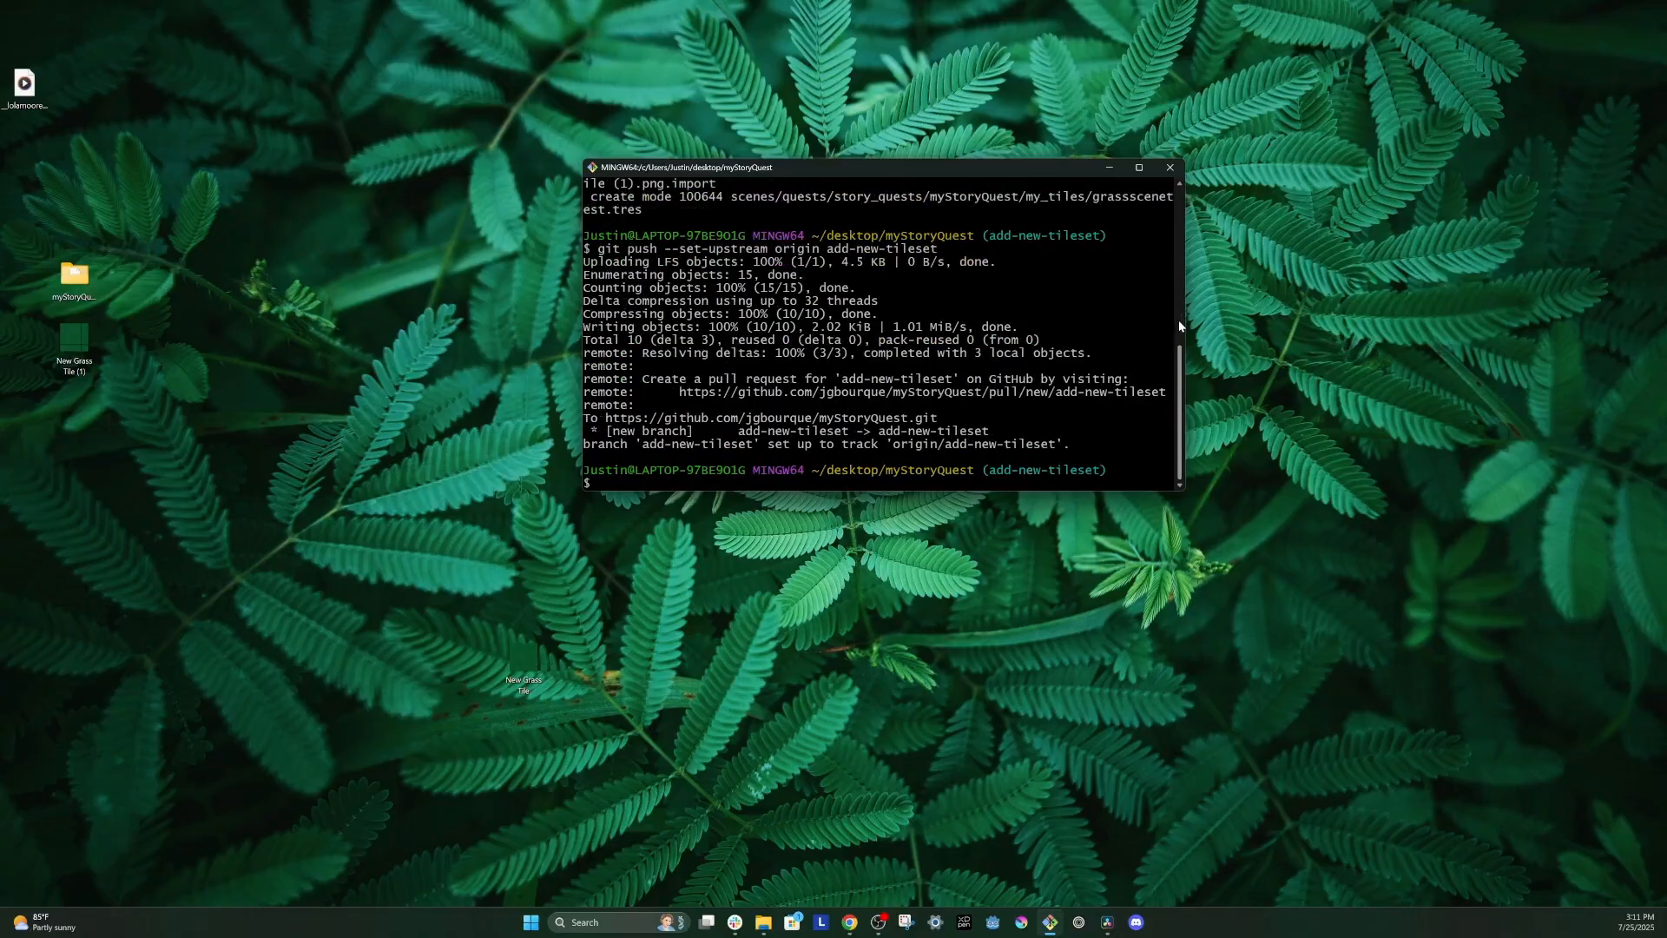
Step: Switch to the myStoryQuest repository on GitHub and start a pull request from the add-new-tileset branch
{"action": "key", "text": "alt+Tab"}
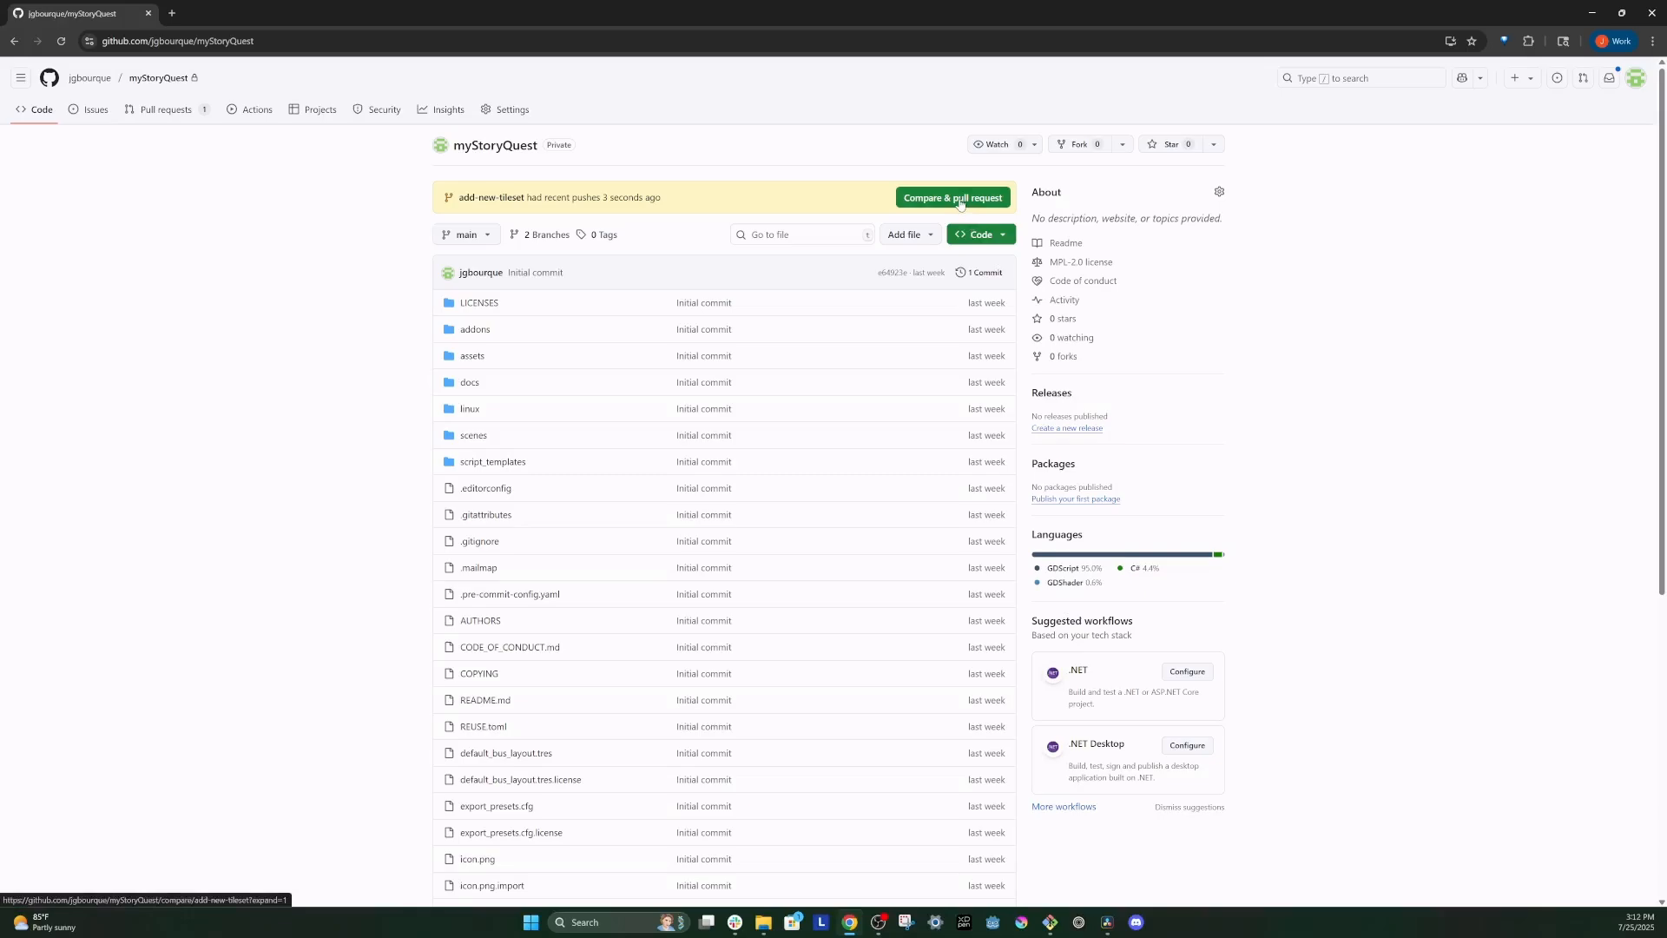
{"action": "left_click", "coordinate": [960, 199]}
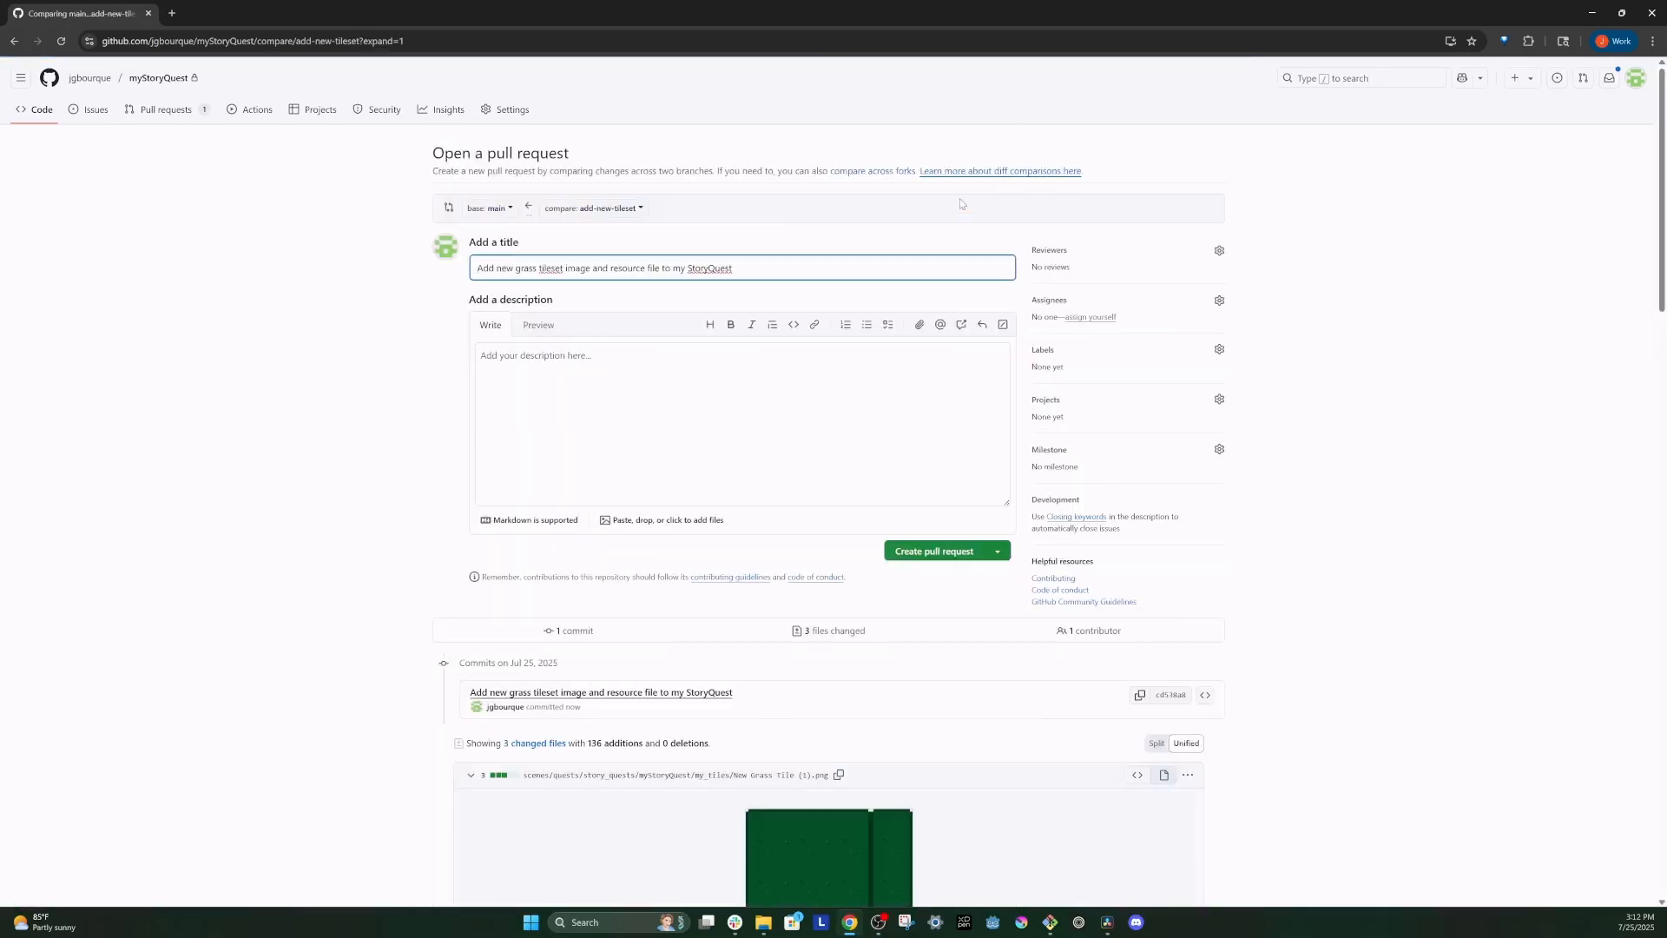
Step: Create the pull request described "Adding a new variety of floor tile for our StoryQuest world. This tileset resource has a physics layer and a single terrain set."
{"action": "left_click", "coordinate": [763, 403]}
{"action": "type", "text": "Adding a new variety of floor tile for our StoryQuest world. This tileset resource has a physics layer and a single terrain set."}
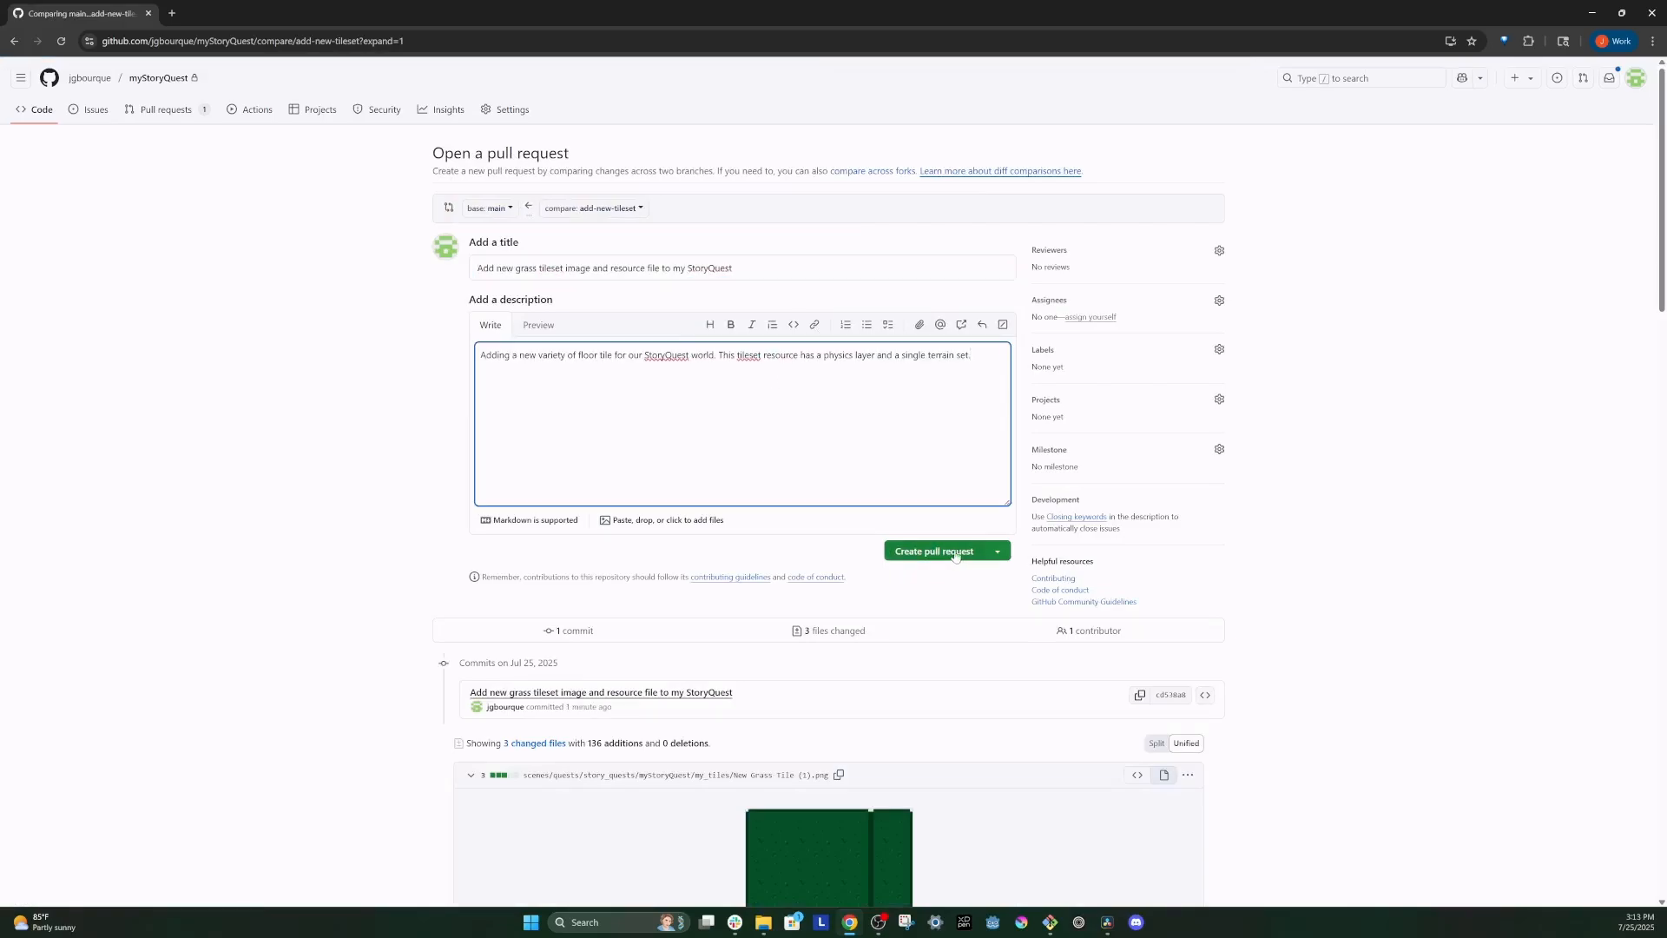
{"action": "left_click", "coordinate": [956, 553]}
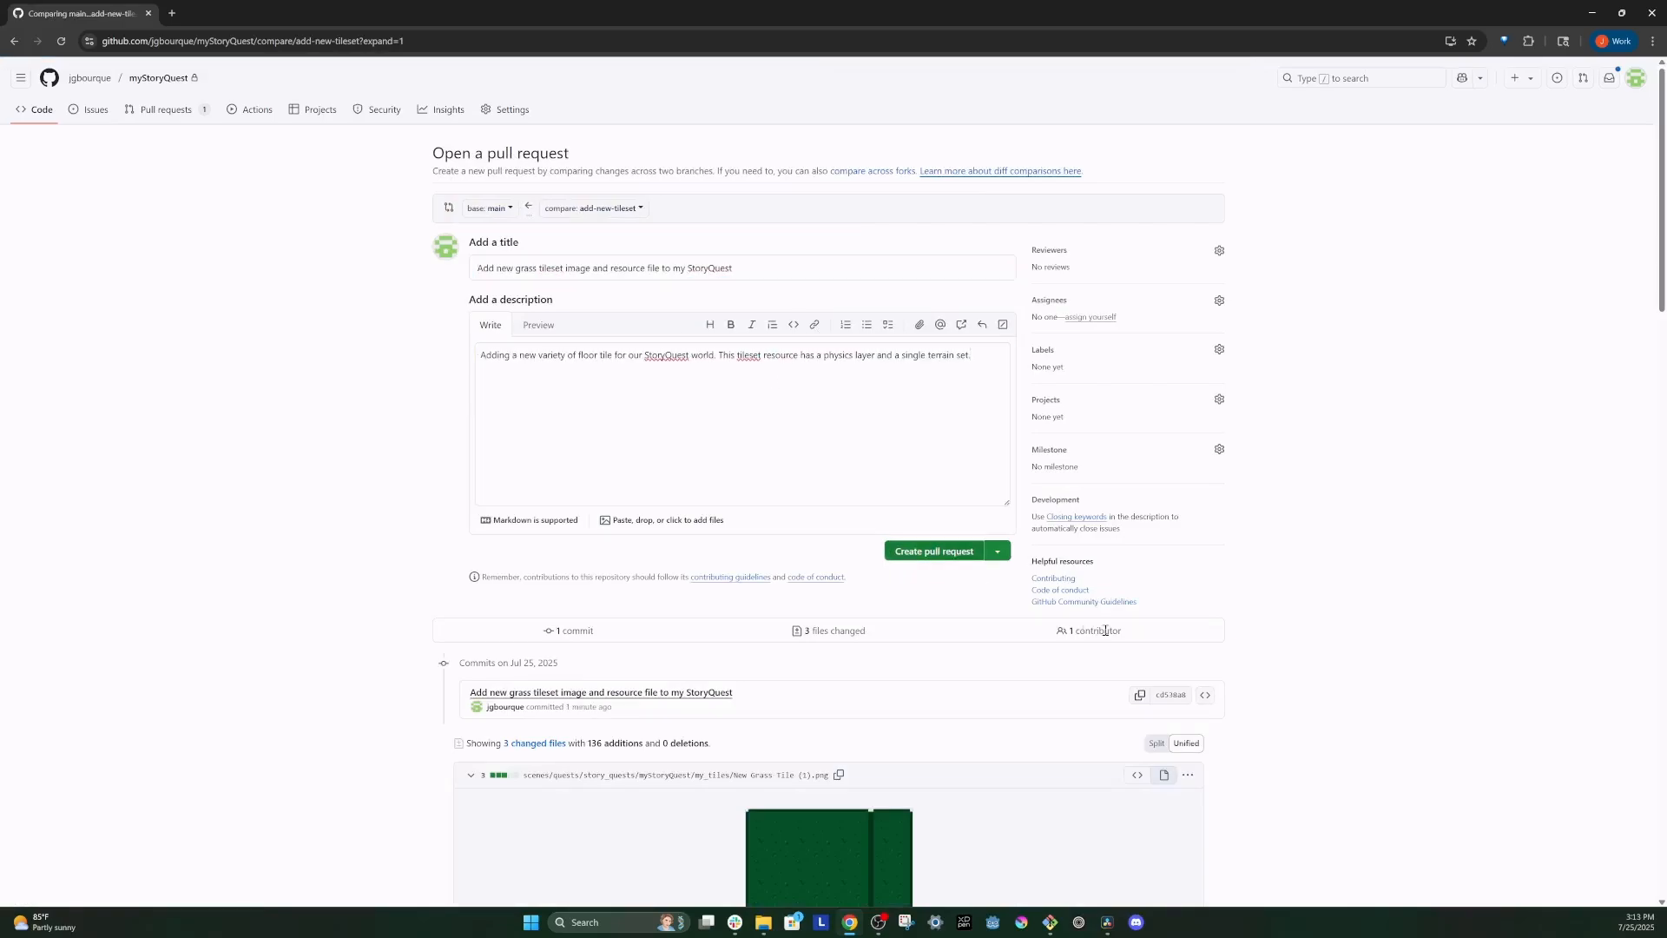
{"action": "scroll", "coordinate": [1105, 631], "scroll_direction": "down", "scroll_amount": 2}
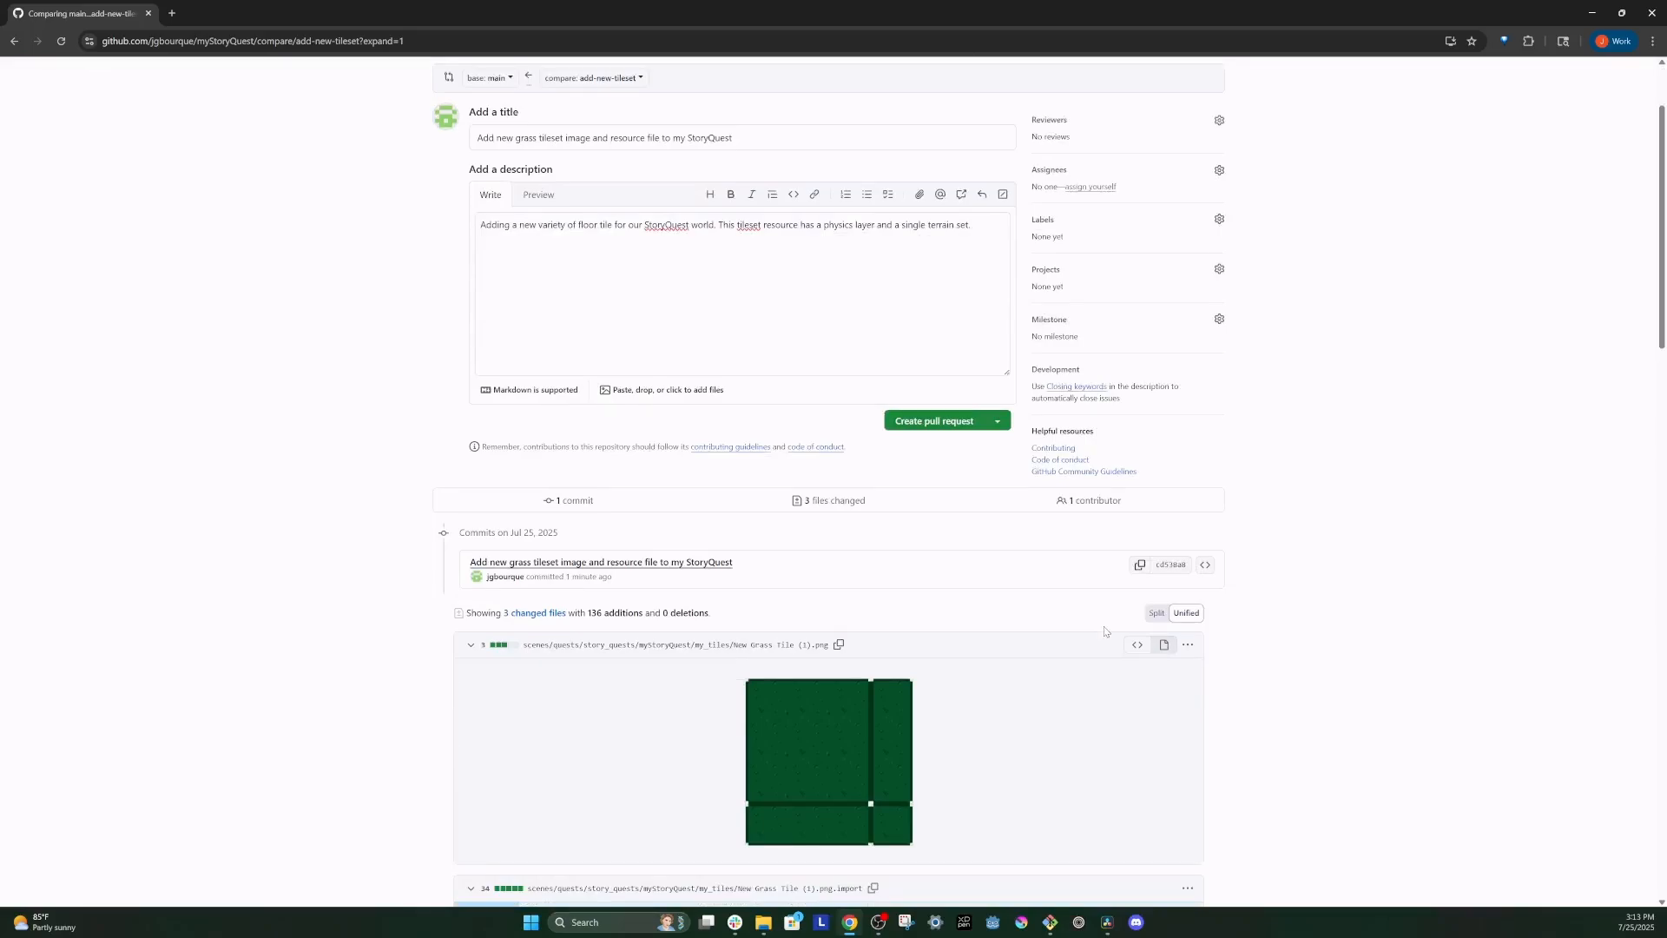
{"action": "left_click", "coordinate": [938, 425]}
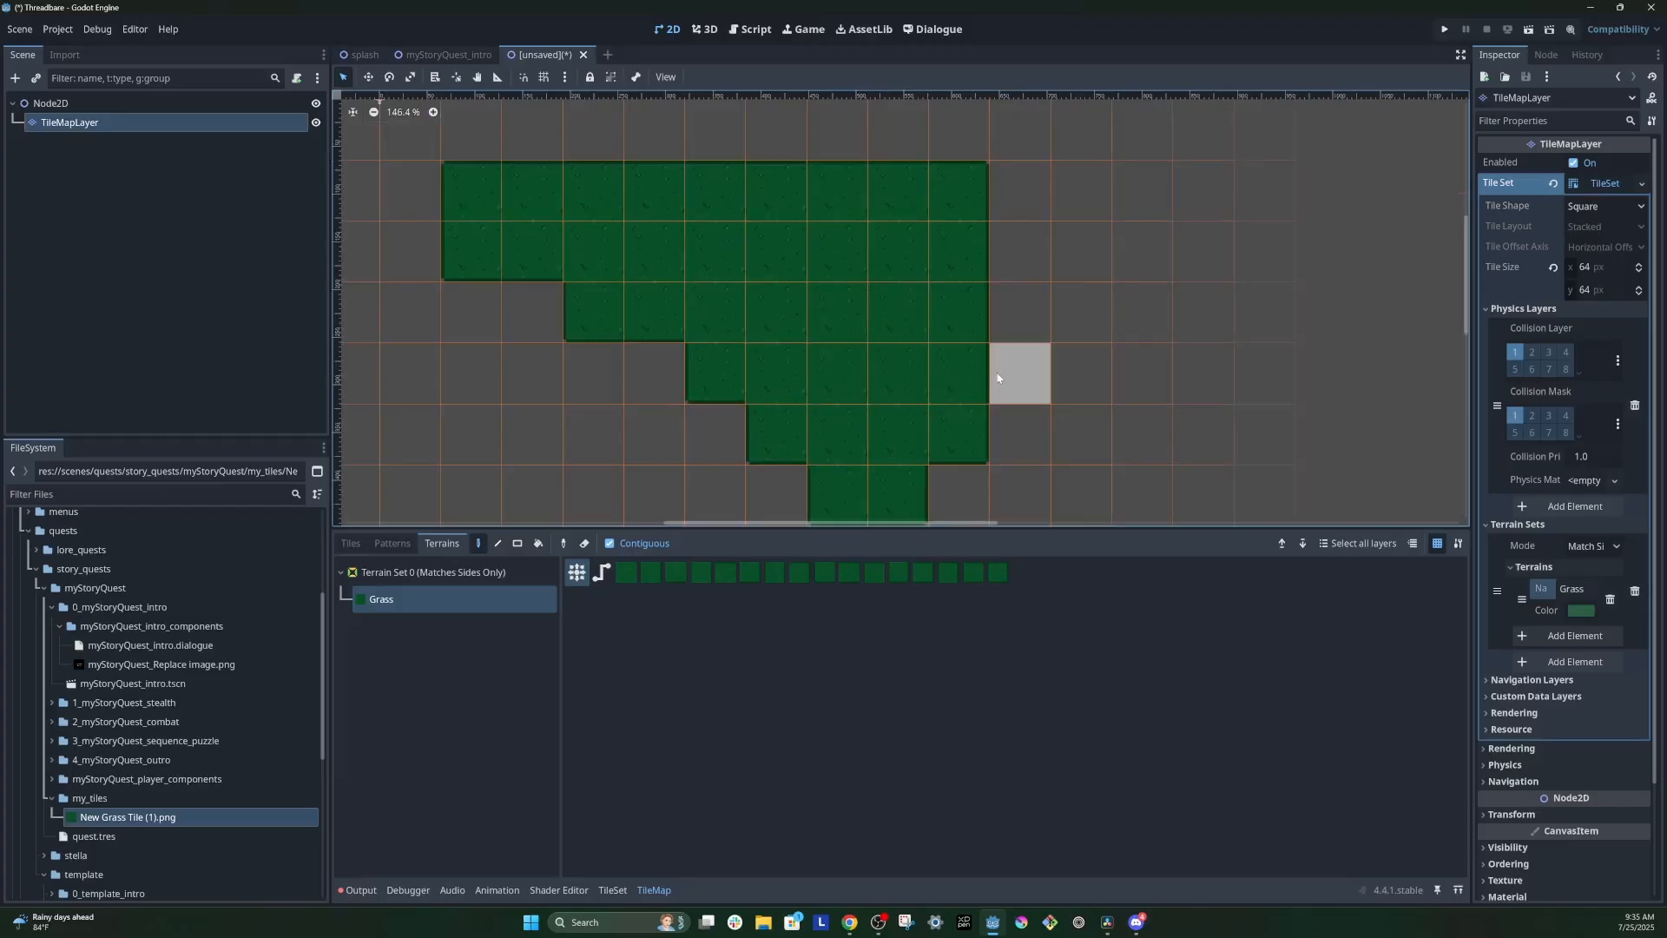
{"action": "scroll", "coordinate": [1016, 374], "scroll_direction": "down", "scroll_amount": 2}
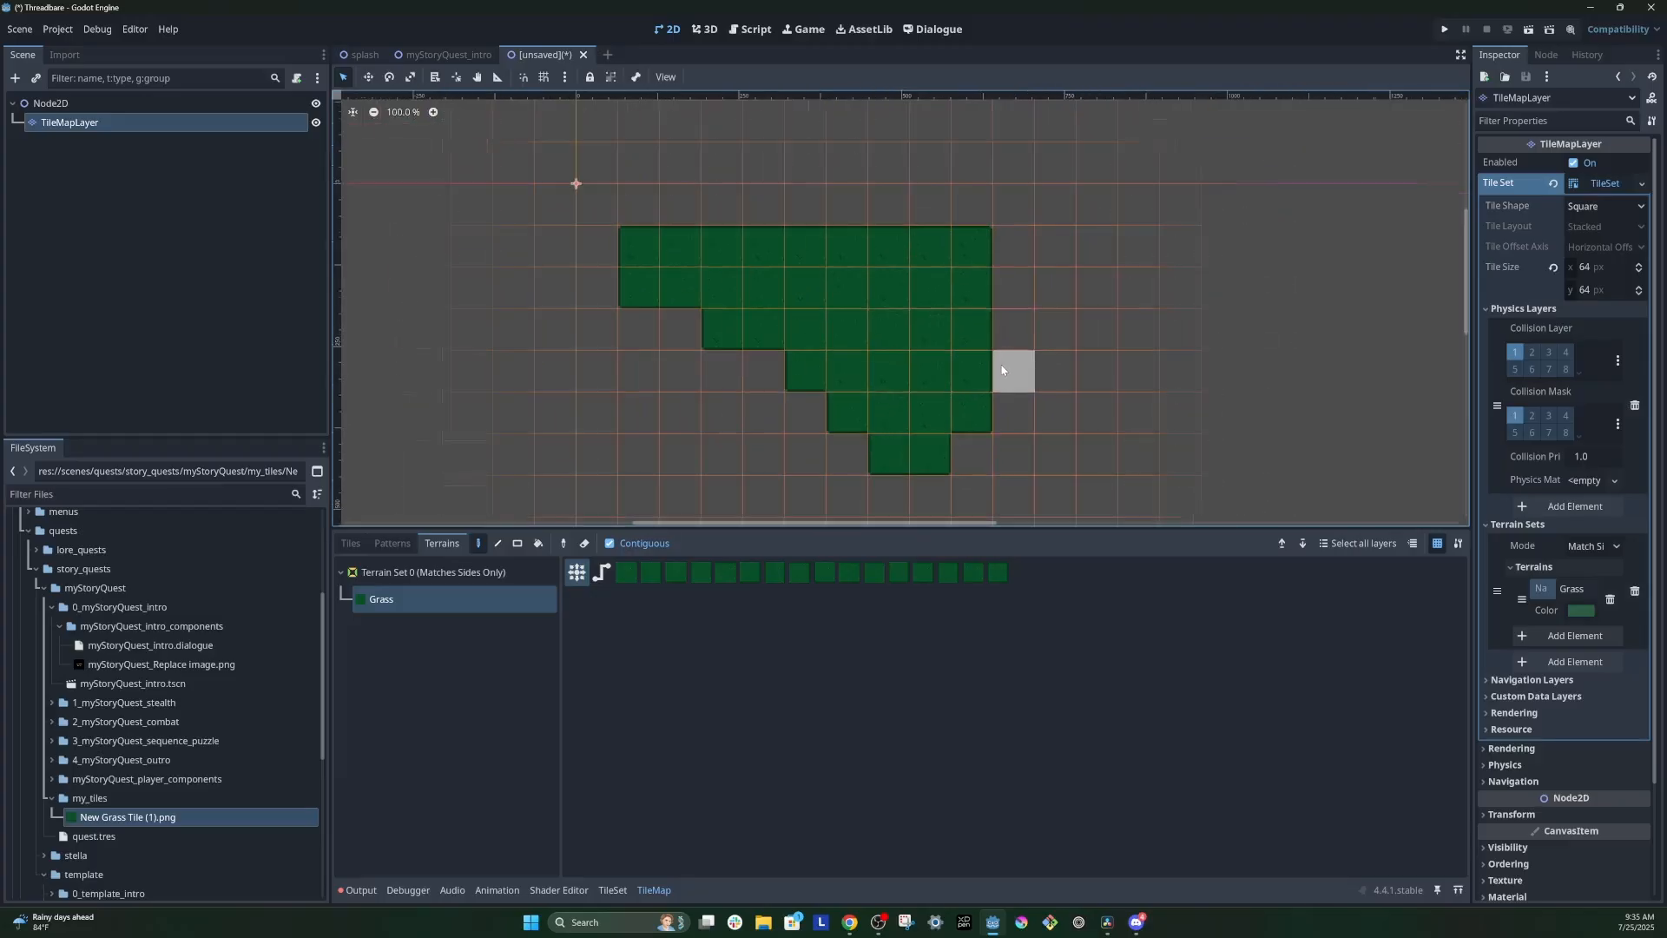
Step: Switch to Godot and paint the Grass terrain on the TileMapLayer as a single tile, a 6-by-4 rectangle and a 2-by-2 block
{"action": "middle_click_drag", "start_coordinate": [1064, 408], "coordinate": [987, 276]}
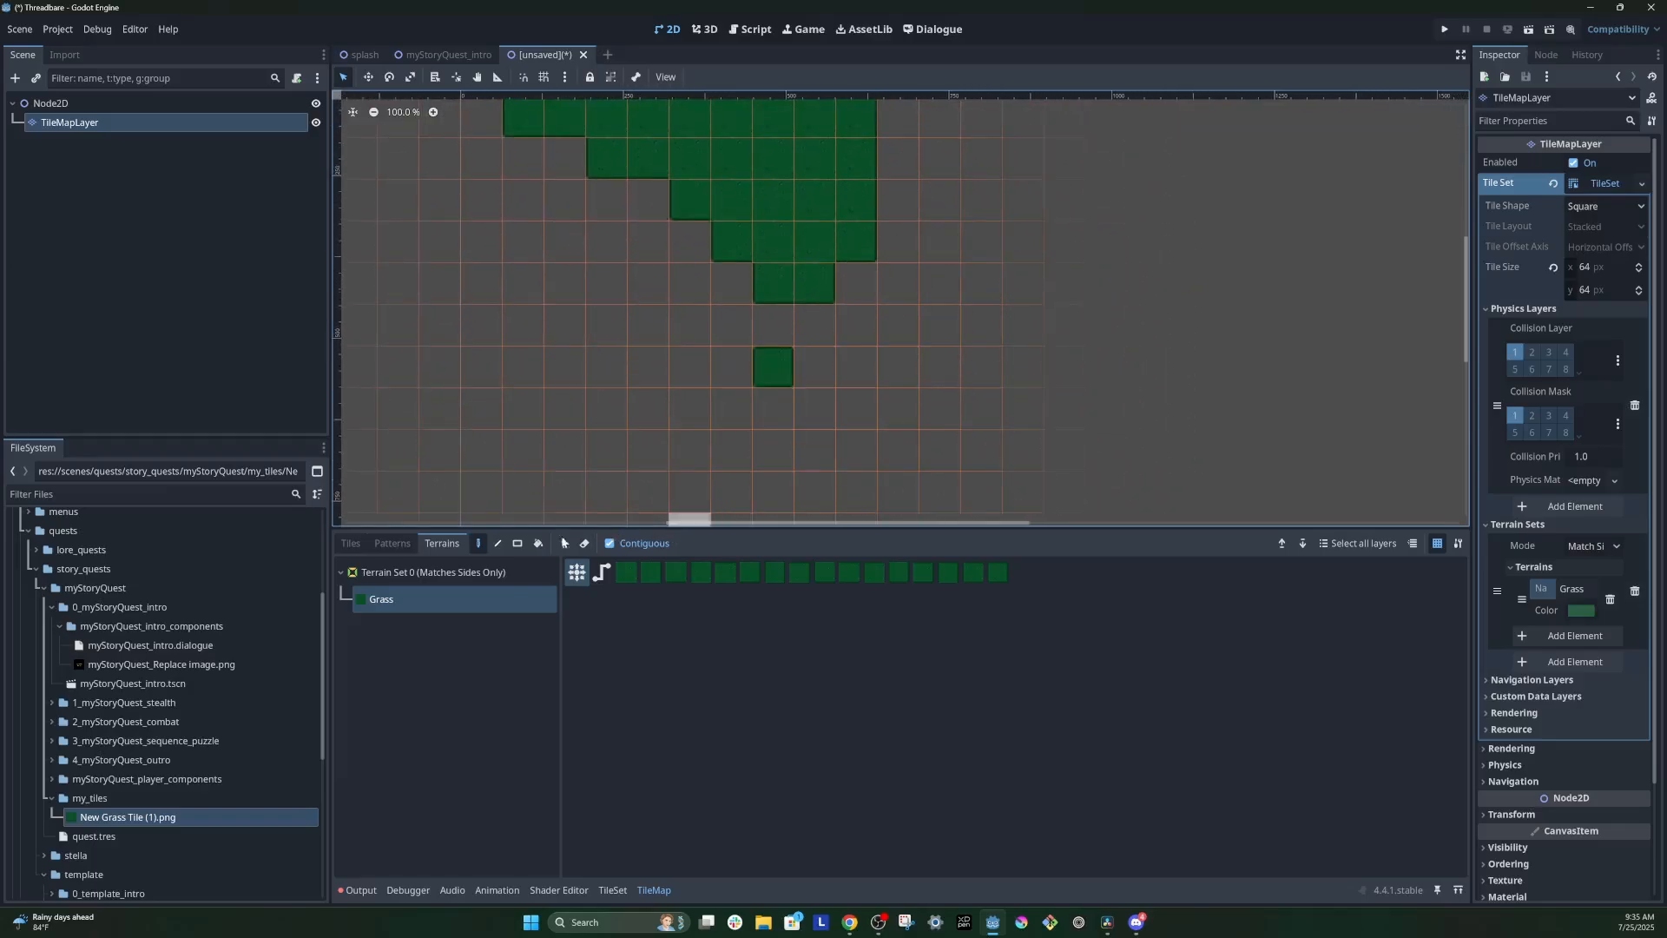
{"action": "key", "text": "r"}
{"action": "left_click_drag", "start_coordinate": [896, 360], "coordinate": [1111, 483]}
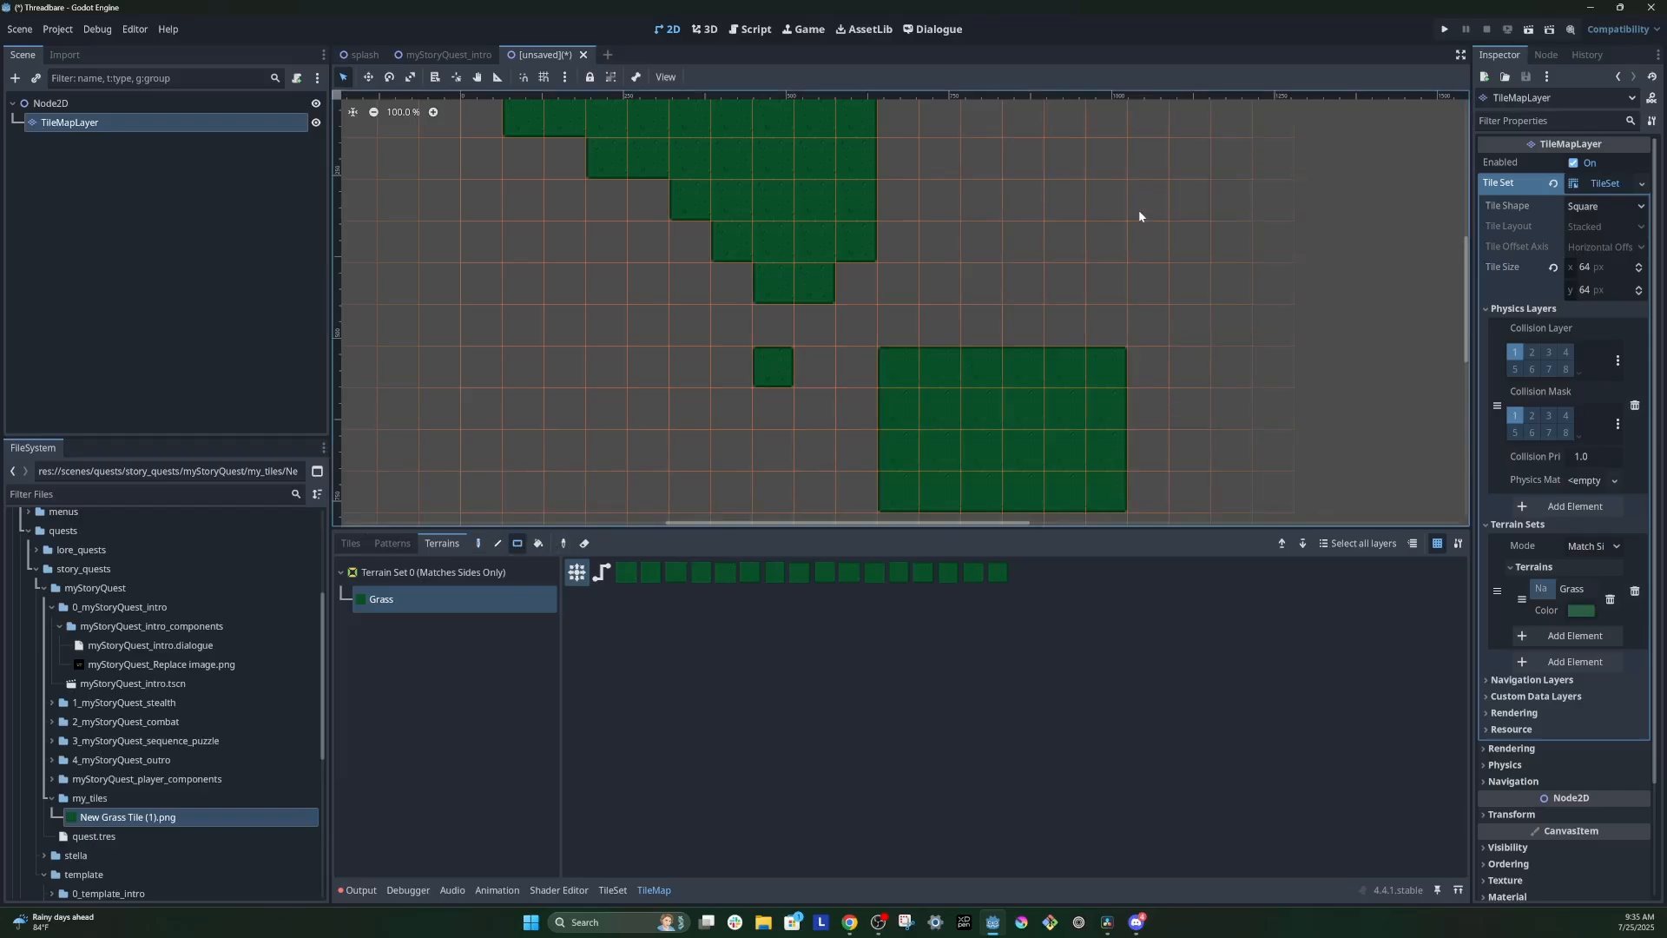
{"action": "left_click_drag", "start_coordinate": [1139, 211], "coordinate": [1202, 241]}
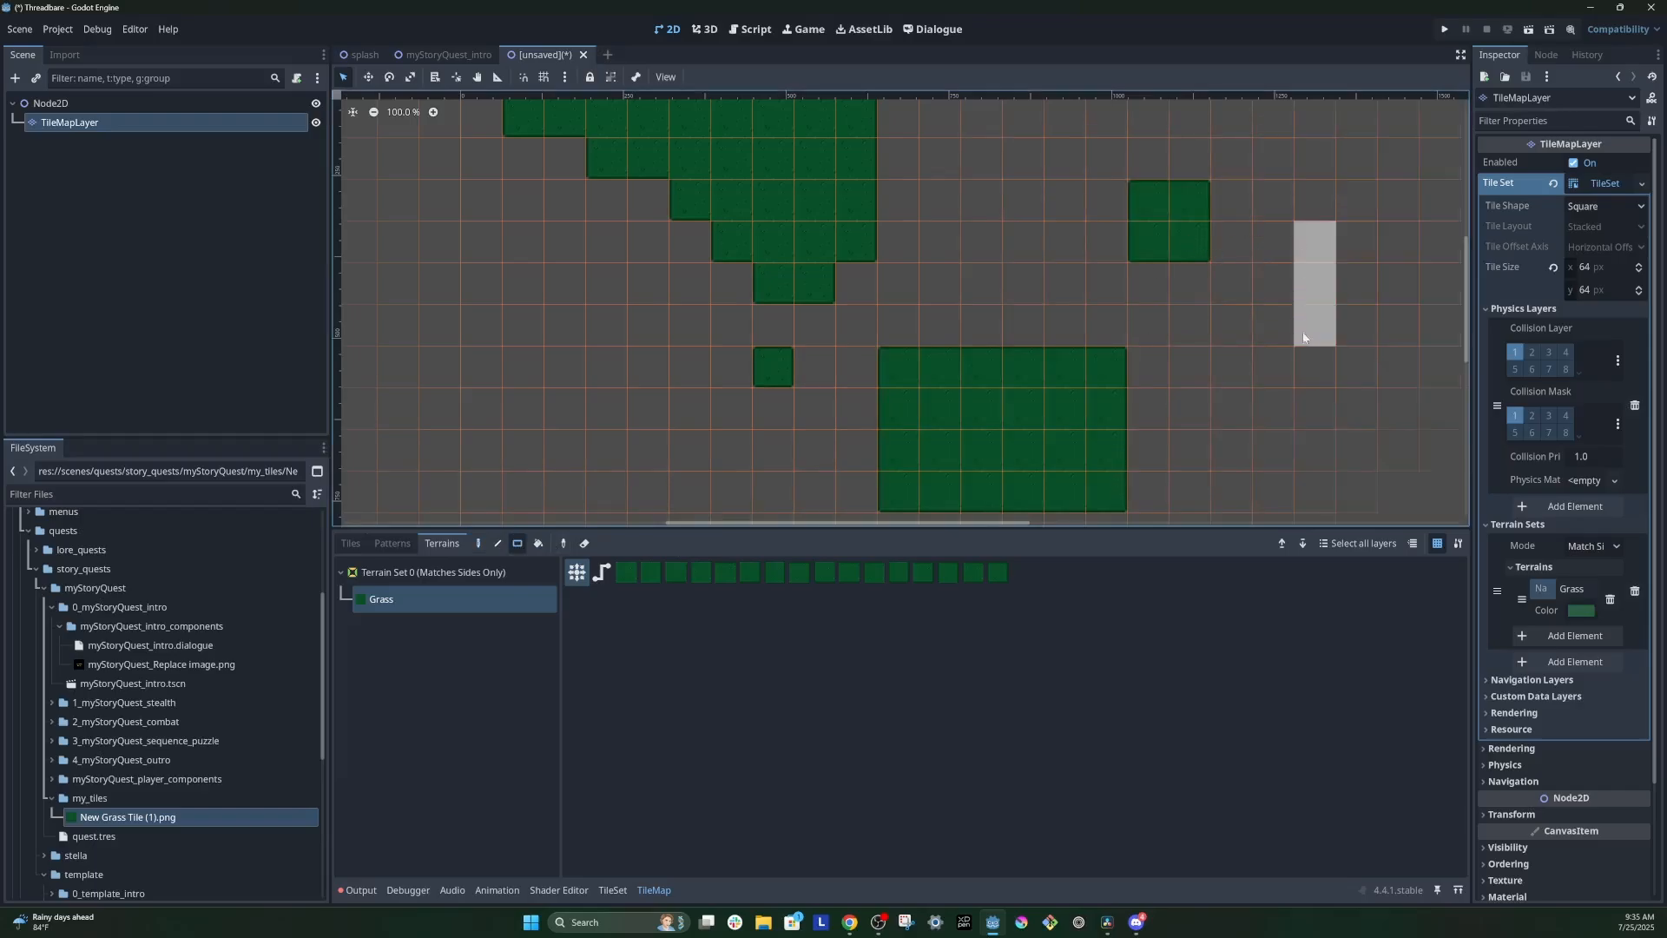